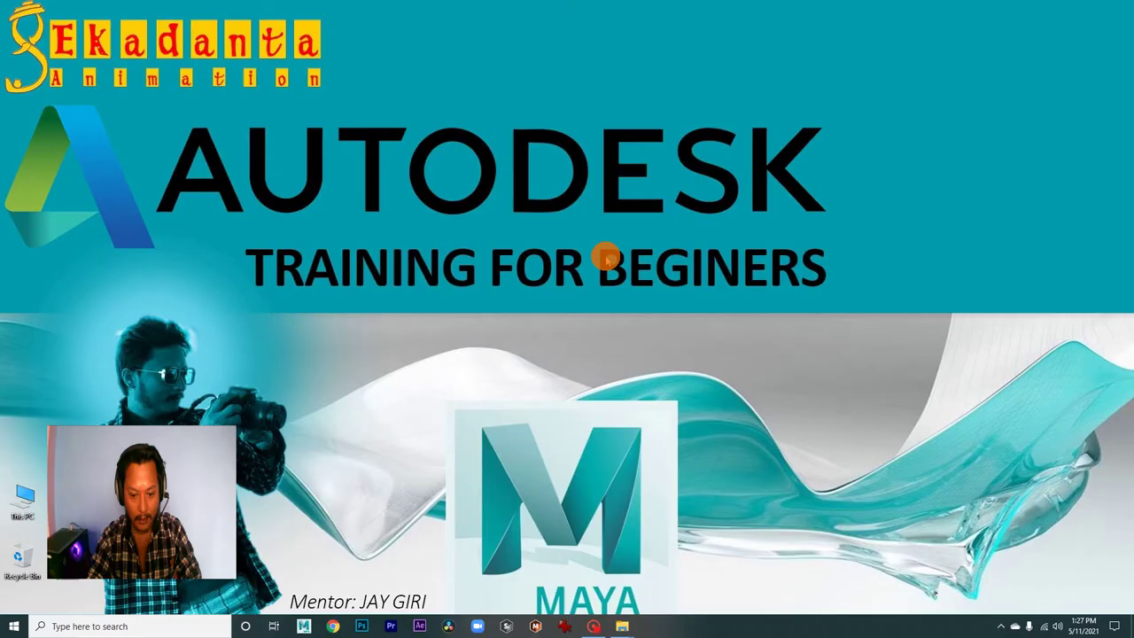
Launch Autodesk Maya 2020 from the taskbar and wait for an empty untitled scene.
click(305, 627)
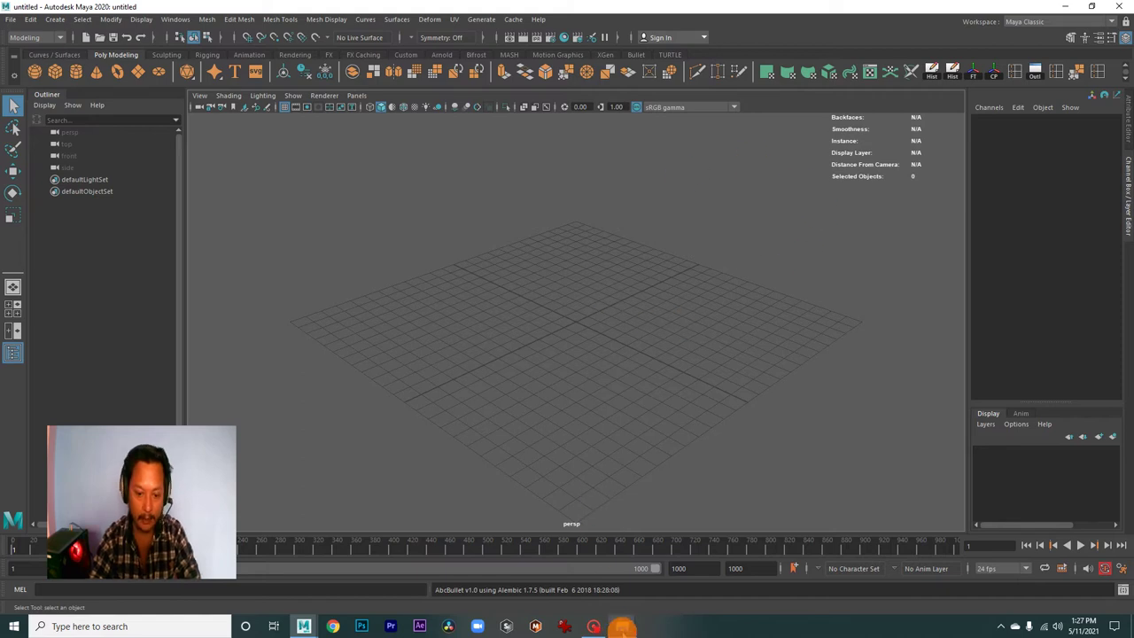
Open Whiskey-Barrel-scaled.jpg from sourceimages in Photos, review the barrel, then close Photos.
mouse_move(622, 626)
click(590, 588)
drag(736, 309, 664, 170)
right_click(698, 190)
click(734, 210)
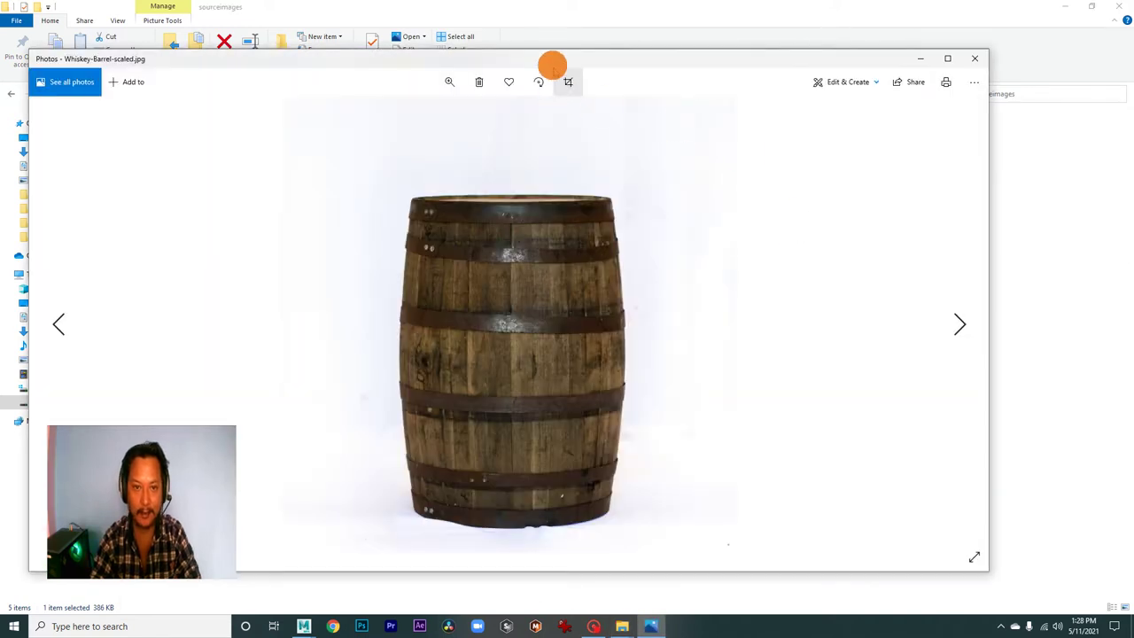
drag(514, 57, 606, 60)
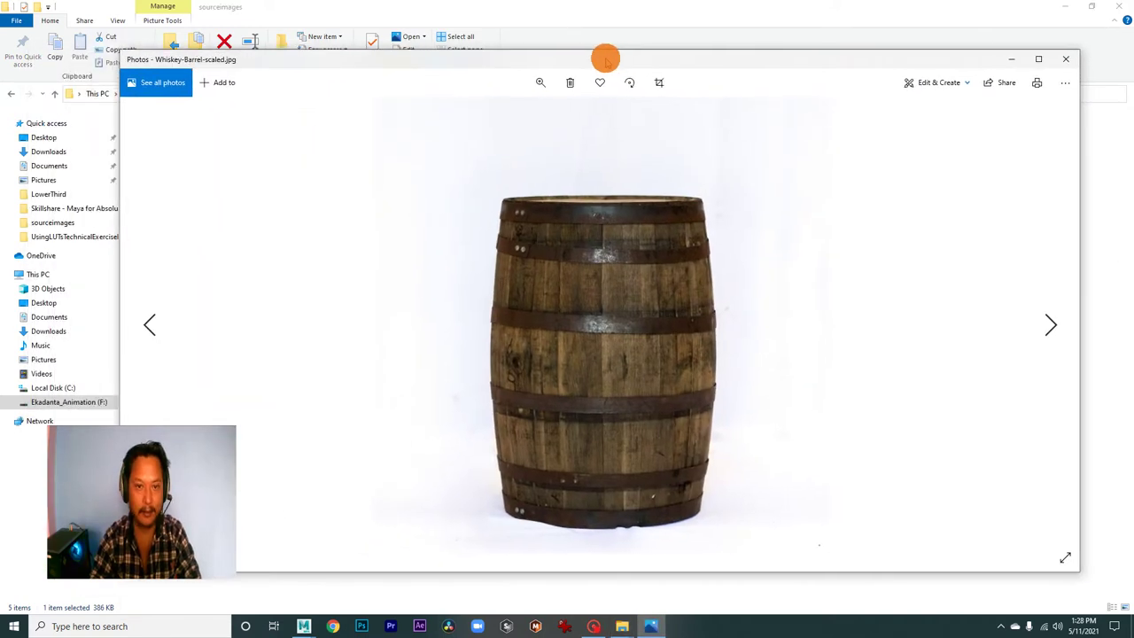
drag(606, 59, 588, 50)
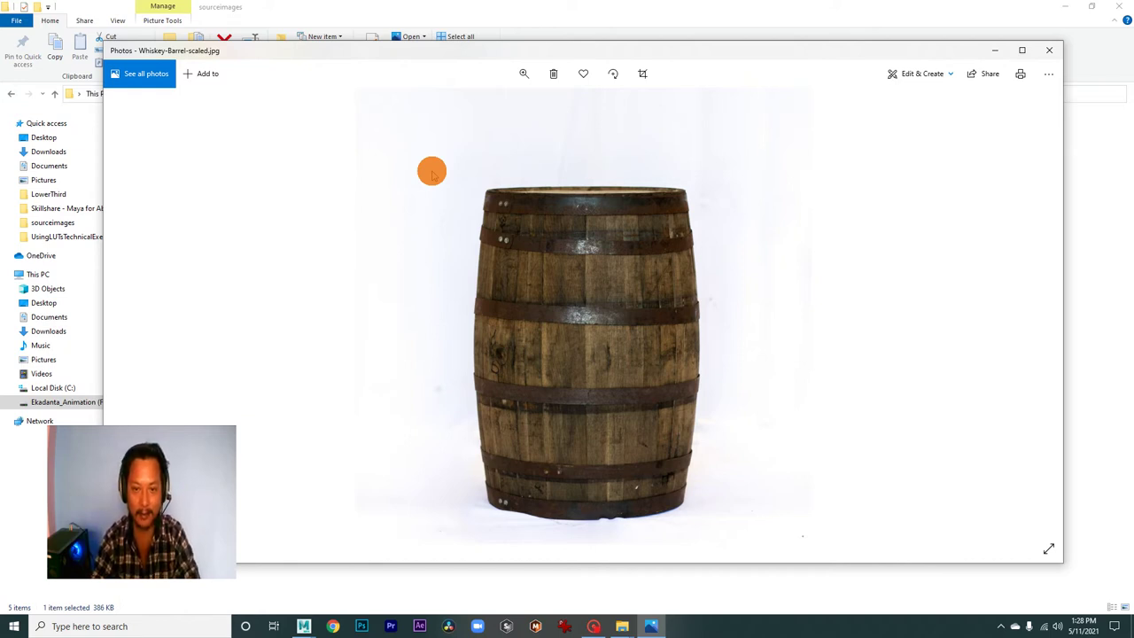
click(1052, 51)
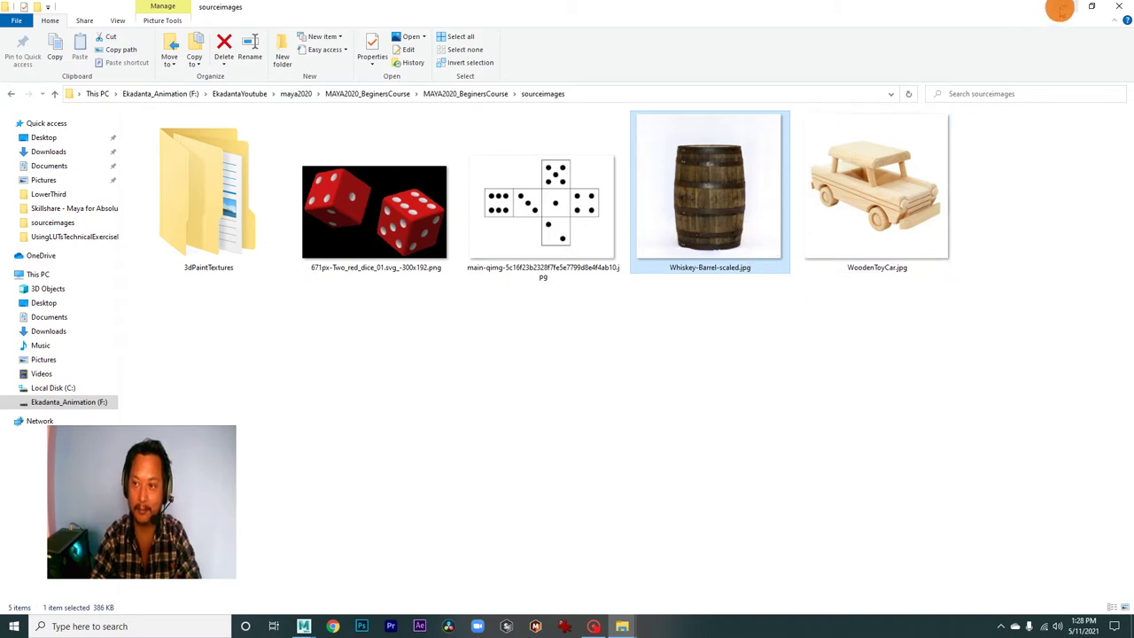
Return to Maya, select the persp camera and orbit the perspective view around the grid.
click(1062, 7)
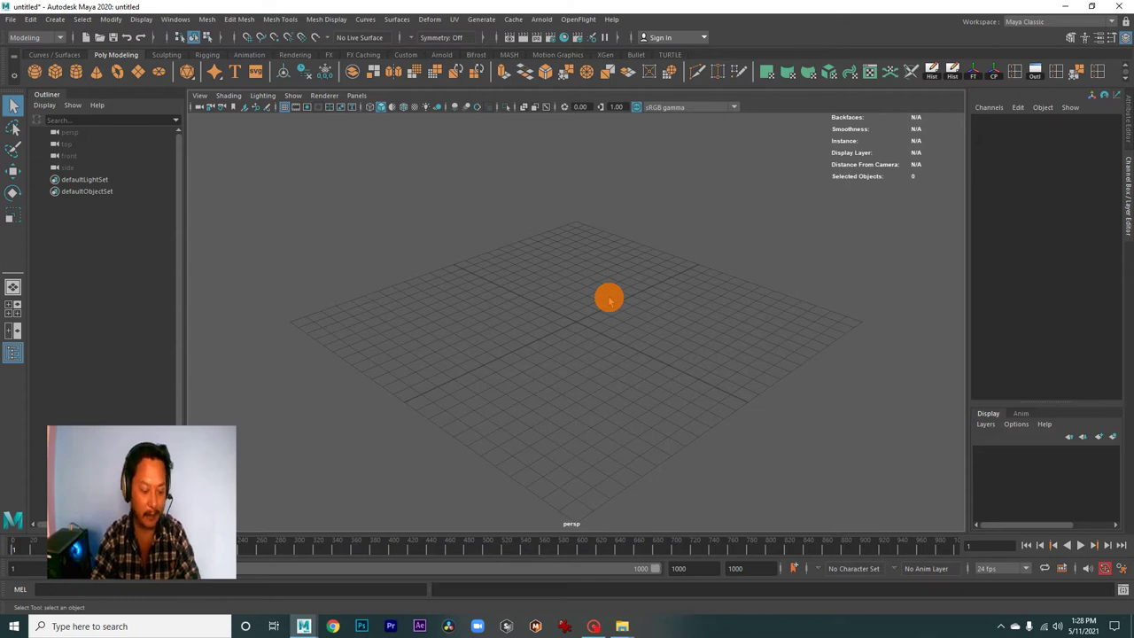
mouse_move(609, 299)
alt+right_down()
mouse_move(565, 327)
mouse_move(458, 318)
mouse_move(635, 329)
mouse_move(465, 316)
mouse_move(534, 342)
alt+right_up()
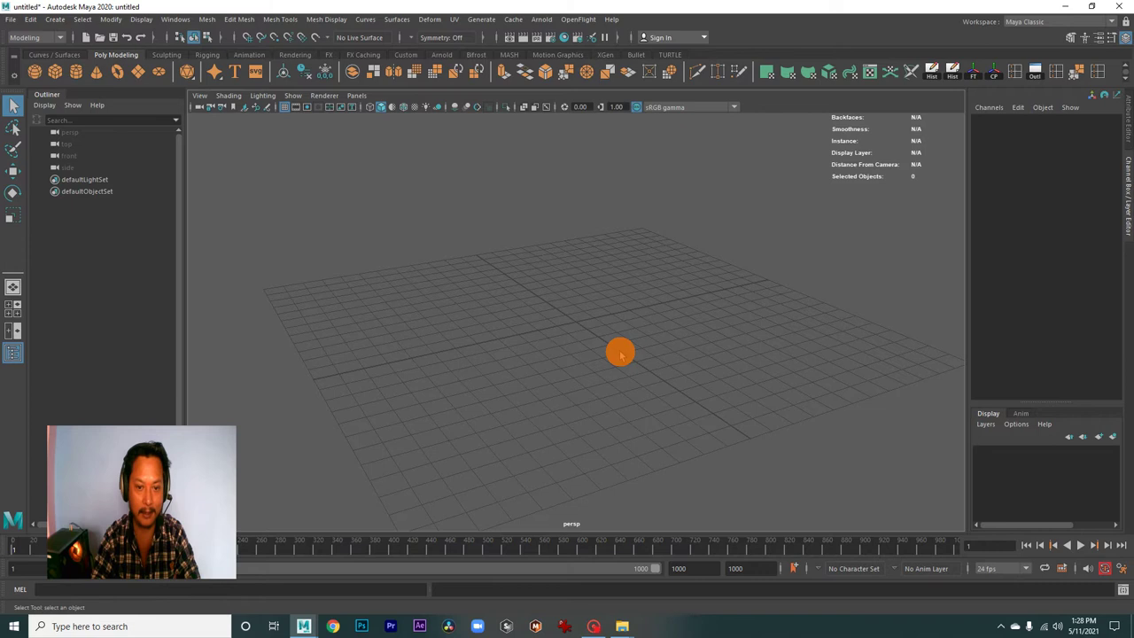
click(72, 132)
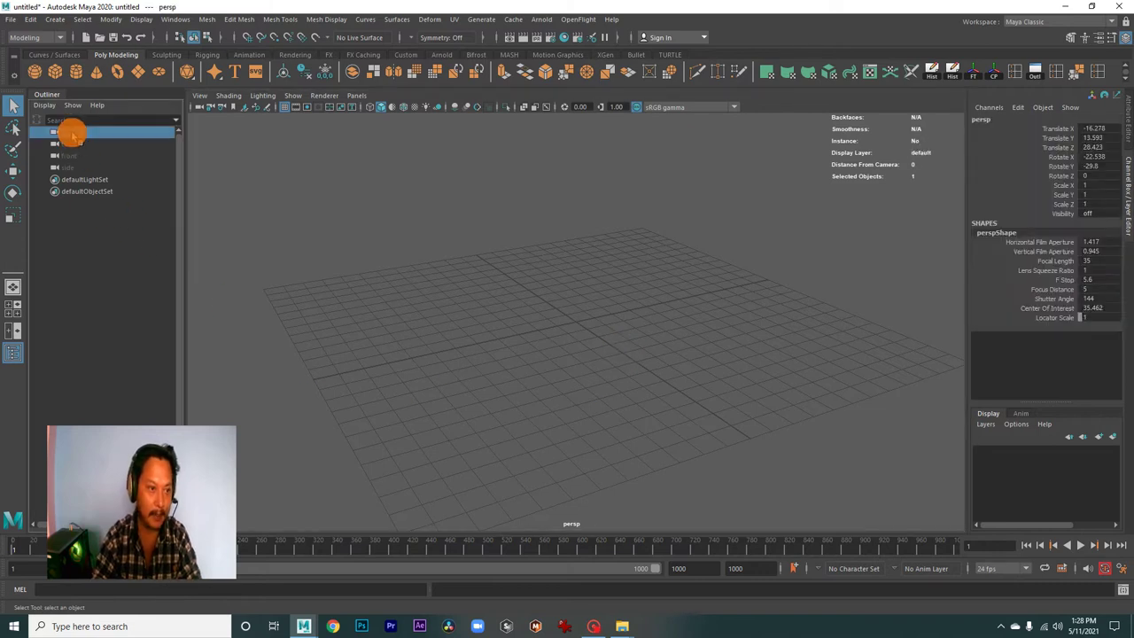
mouse_move(546, 314)
alt+mouse_down()
mouse_move(440, 311)
mouse_move(602, 328)
mouse_move(521, 331)
alt+mouse_up()
mouse_move(522, 331)
alt+right_down()
mouse_move(766, 358)
mouse_move(524, 351)
alt+right_up()
mouse_move(525, 351)
alt+mouse_down()
mouse_move(580, 341)
mouse_move(516, 337)
mouse_move(499, 362)
mouse_move(614, 352)
mouse_move(757, 367)
alt+mouse_up()
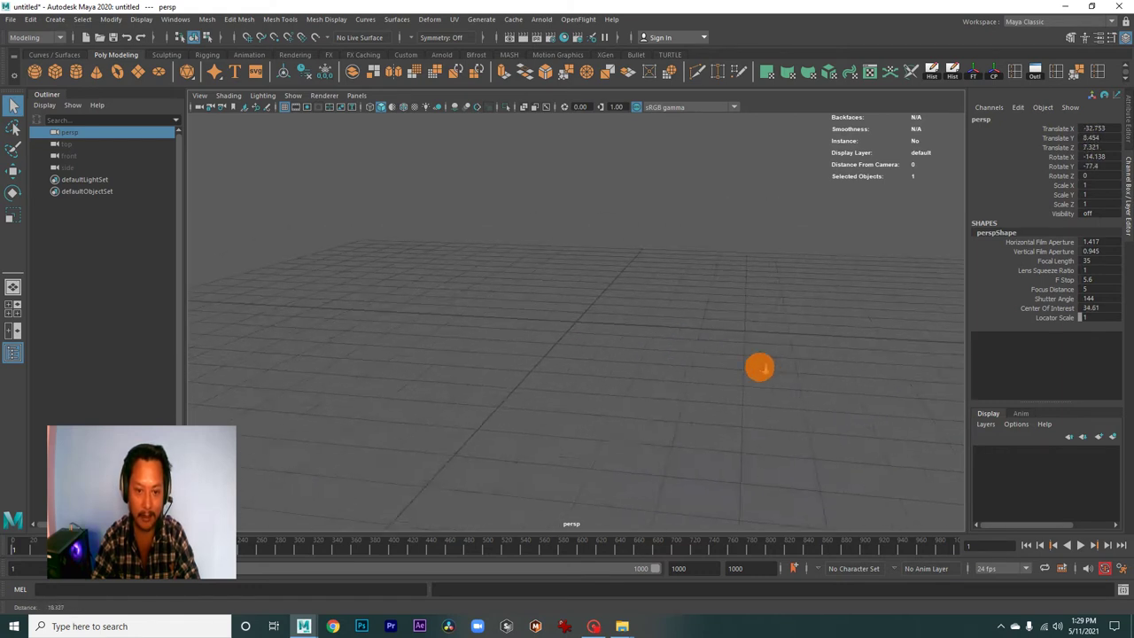
Select the top, front and side cameras, then switch to the four-view layout.
click(71, 144)
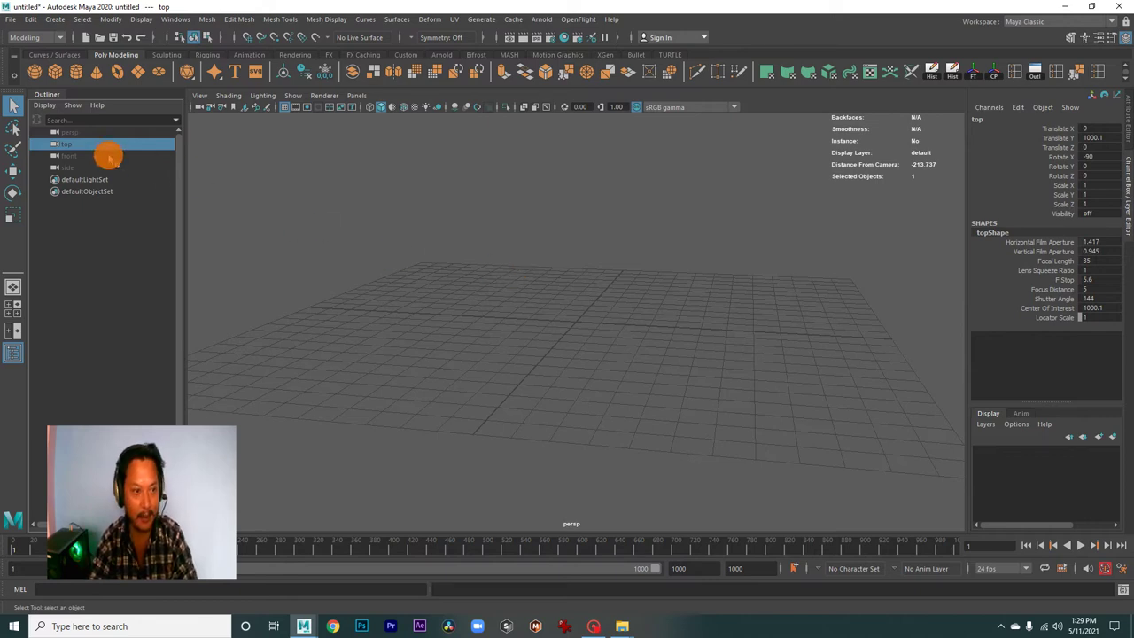
click(75, 156)
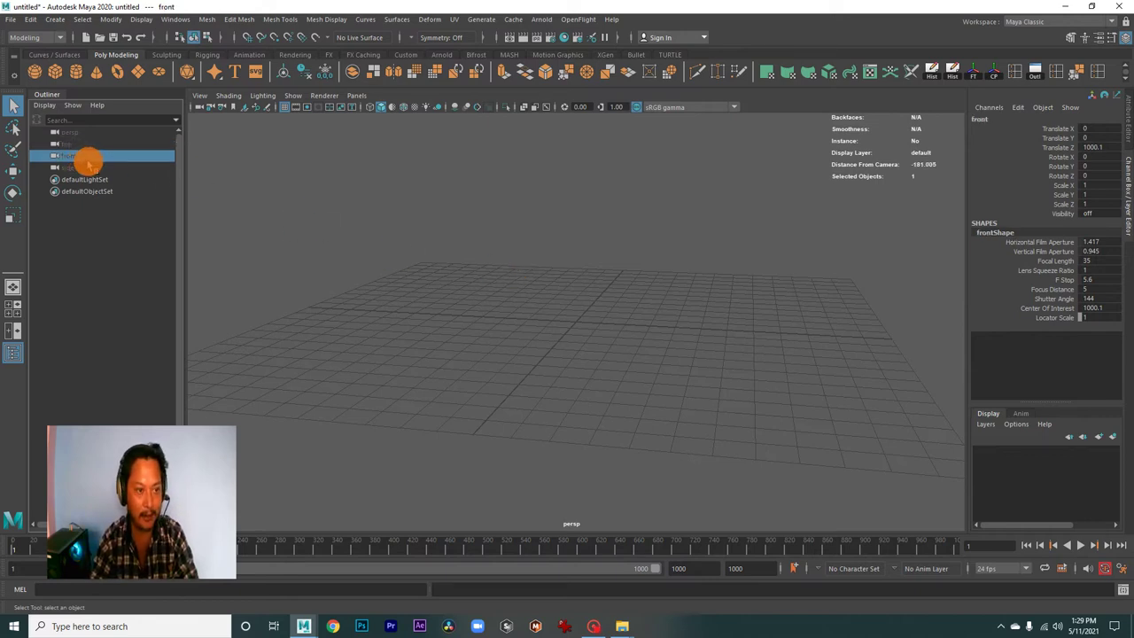
click(71, 168)
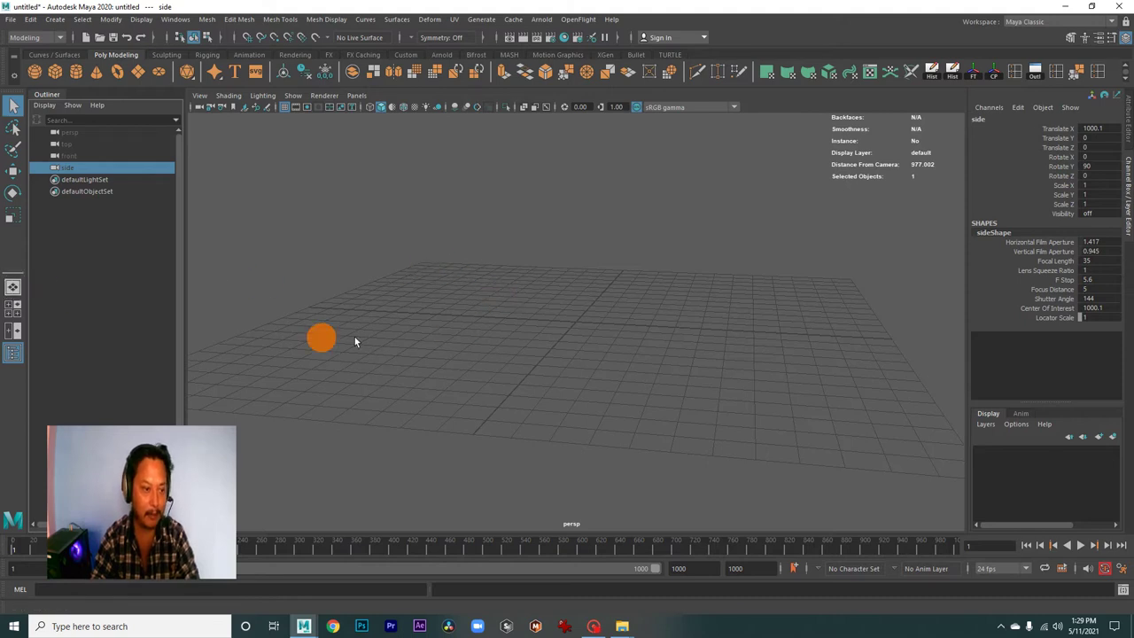
click(13, 312)
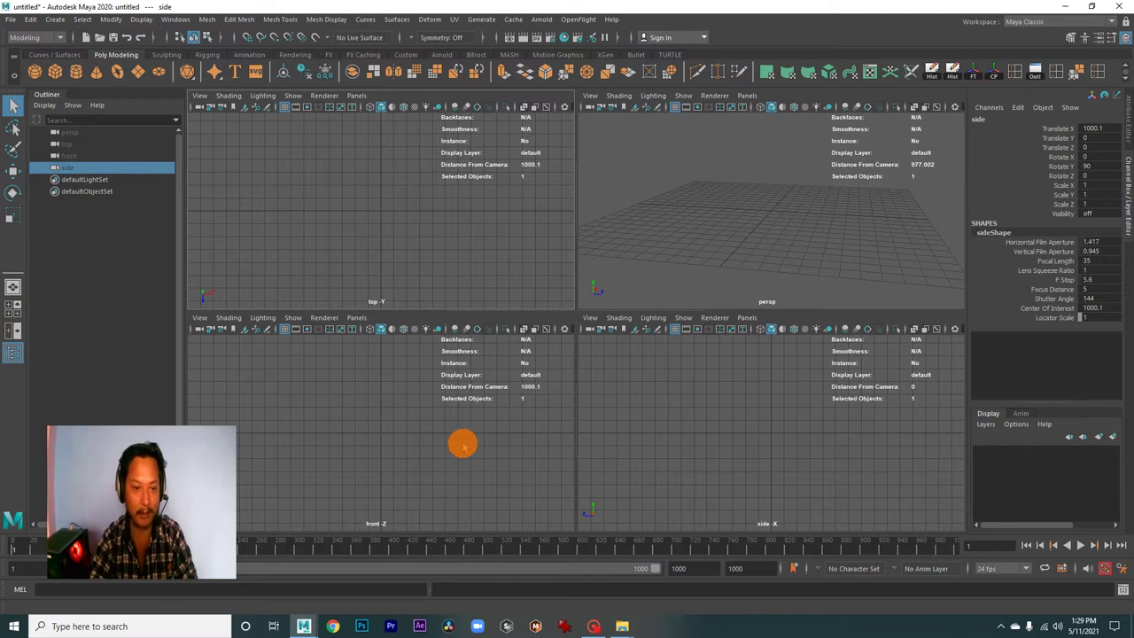
Clear the selection and toggle between single-panel and four-view layouts with Spacebar.
click(407, 197)
click(412, 468)
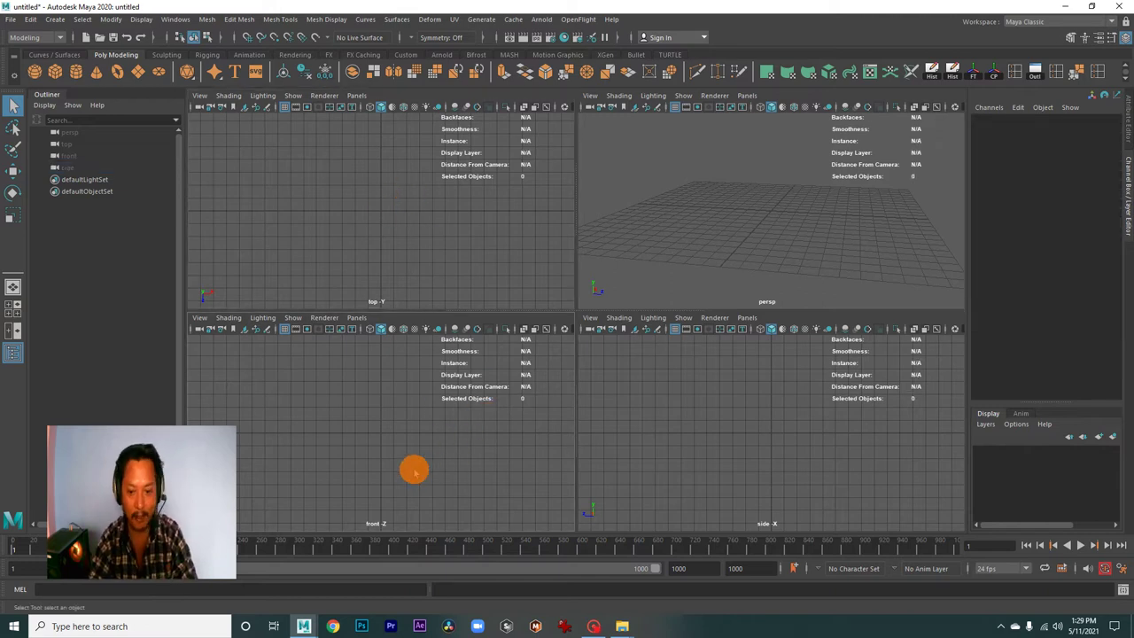
click(746, 463)
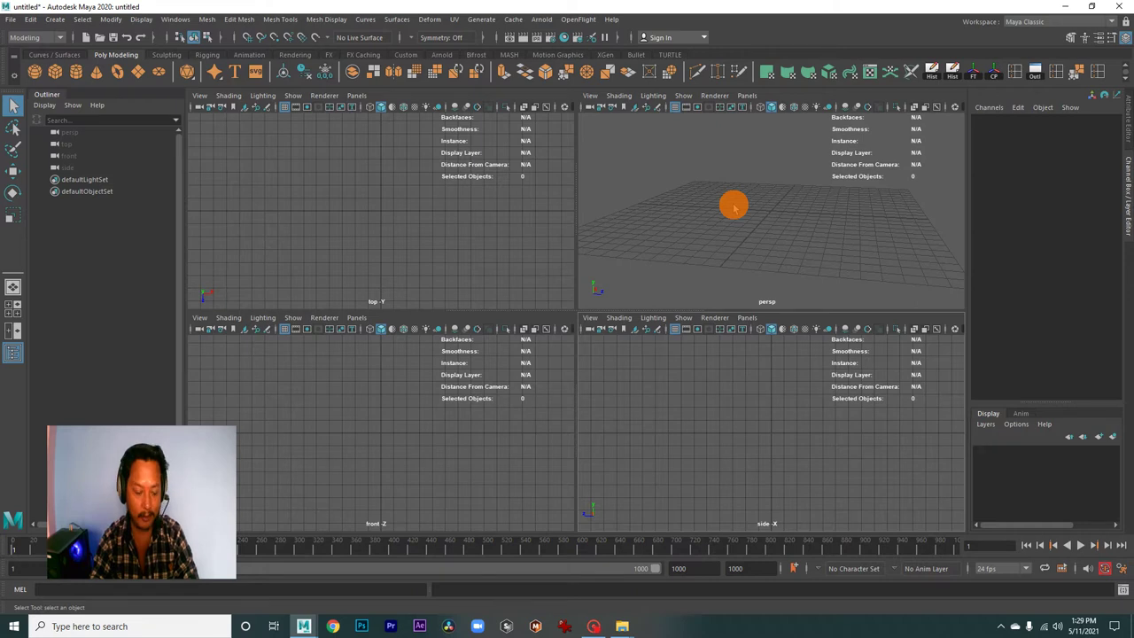
key(space)
key(space)
key(space)
key(space)
key(space)
key(space)
key(space)
key(space)
click(442, 255)
key(space)
key(space)
key(space)
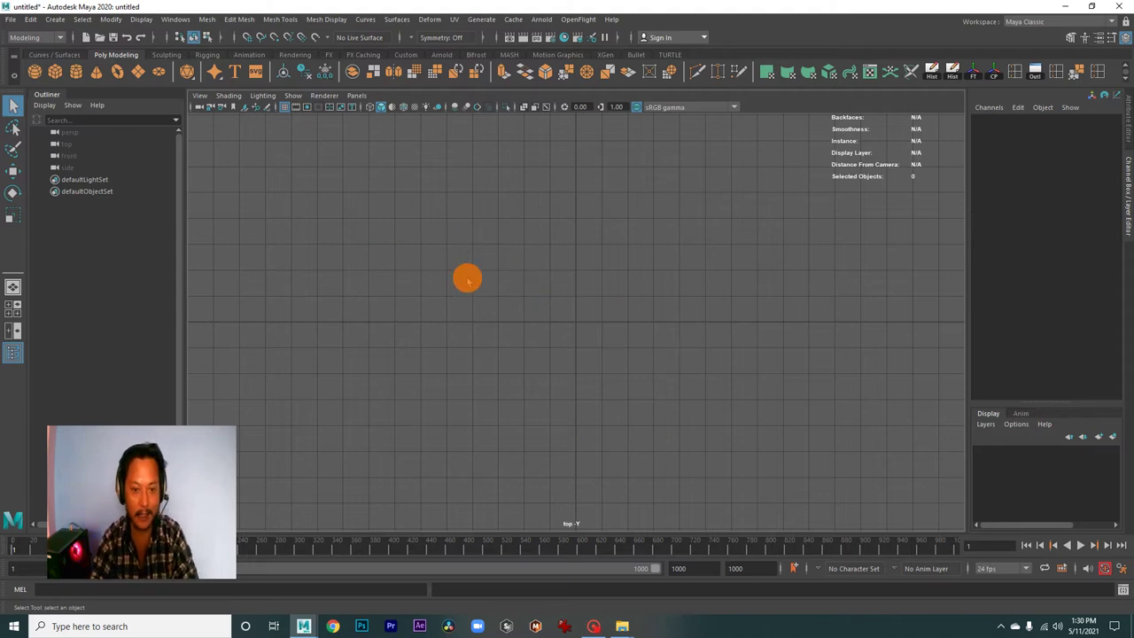
key(space)
key(space)
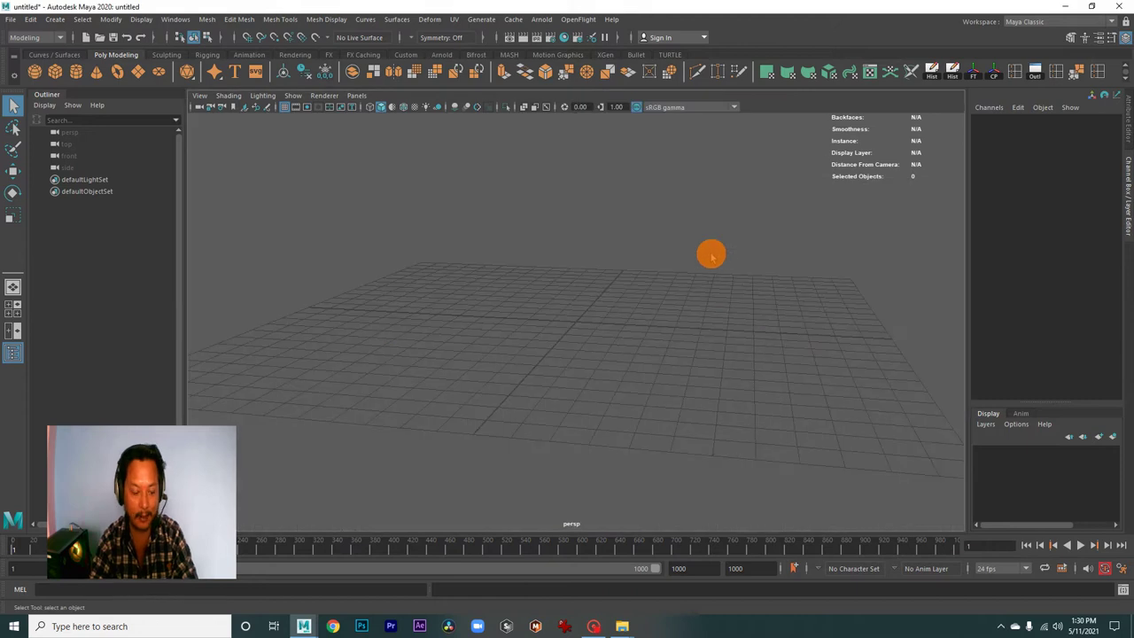
key(space)
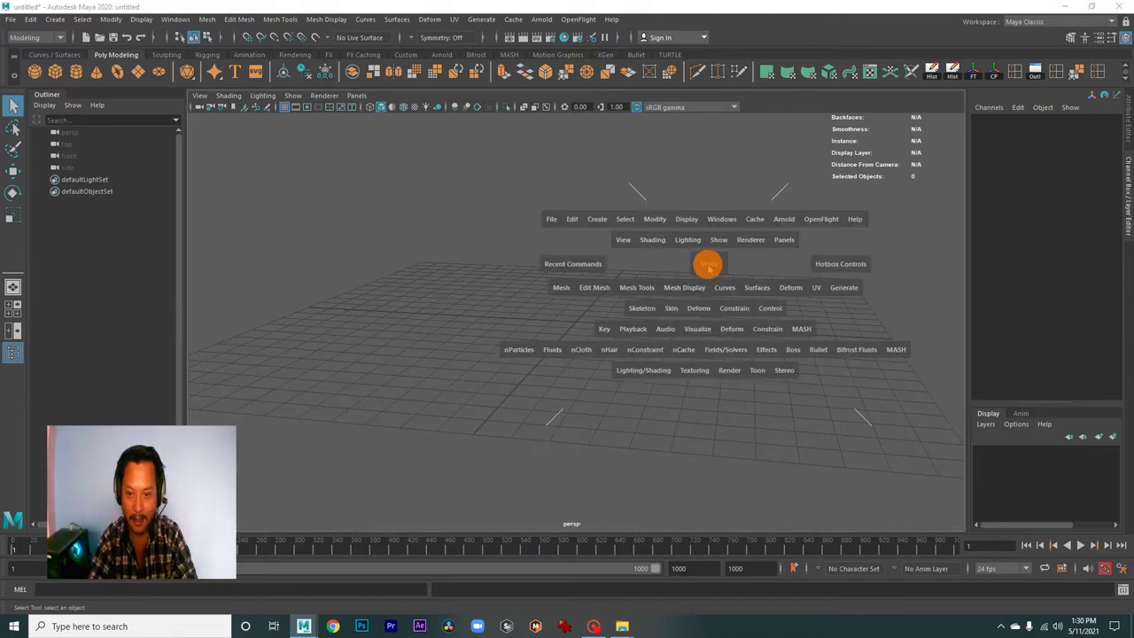
Switch the maximized panel to the Front View through the hotbox marking menu.
click(708, 264)
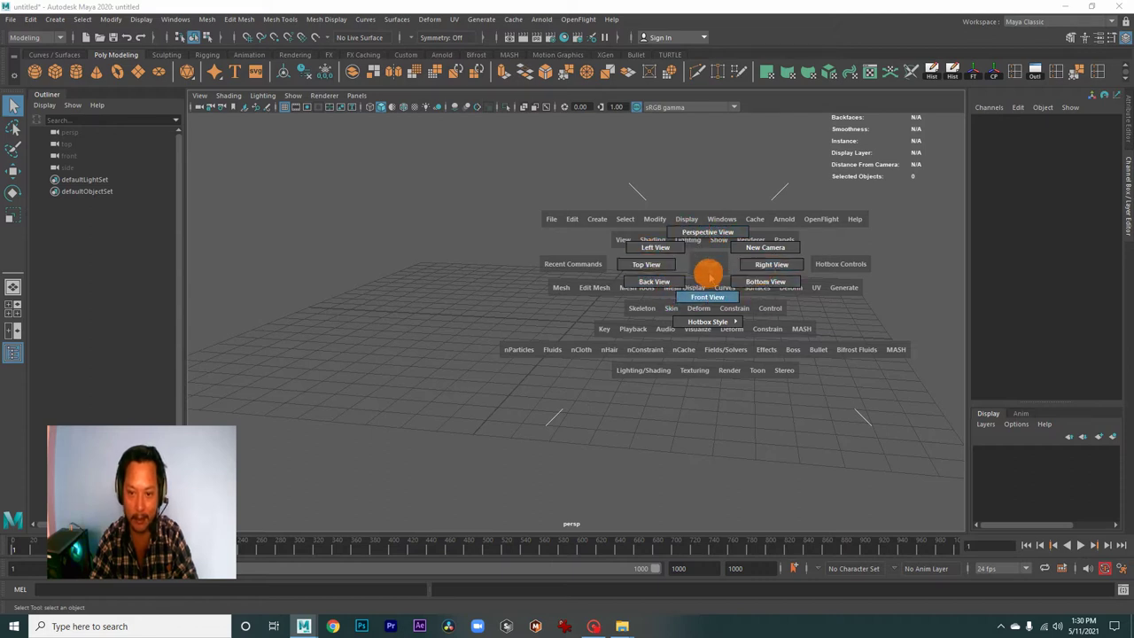
drag(679, 298, 705, 262)
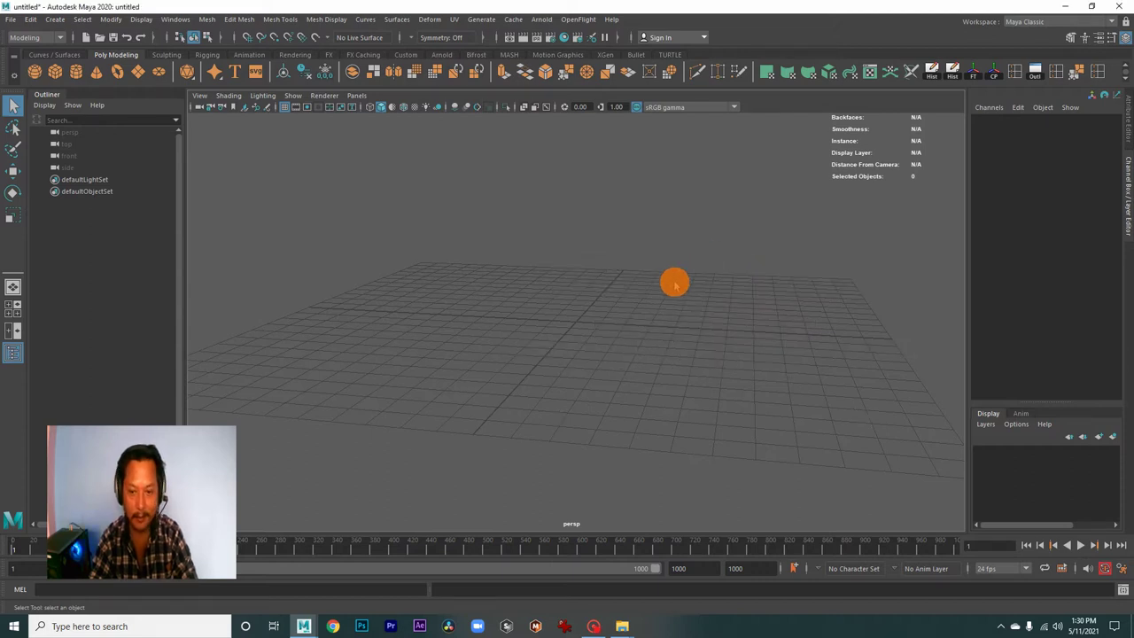
key(space)
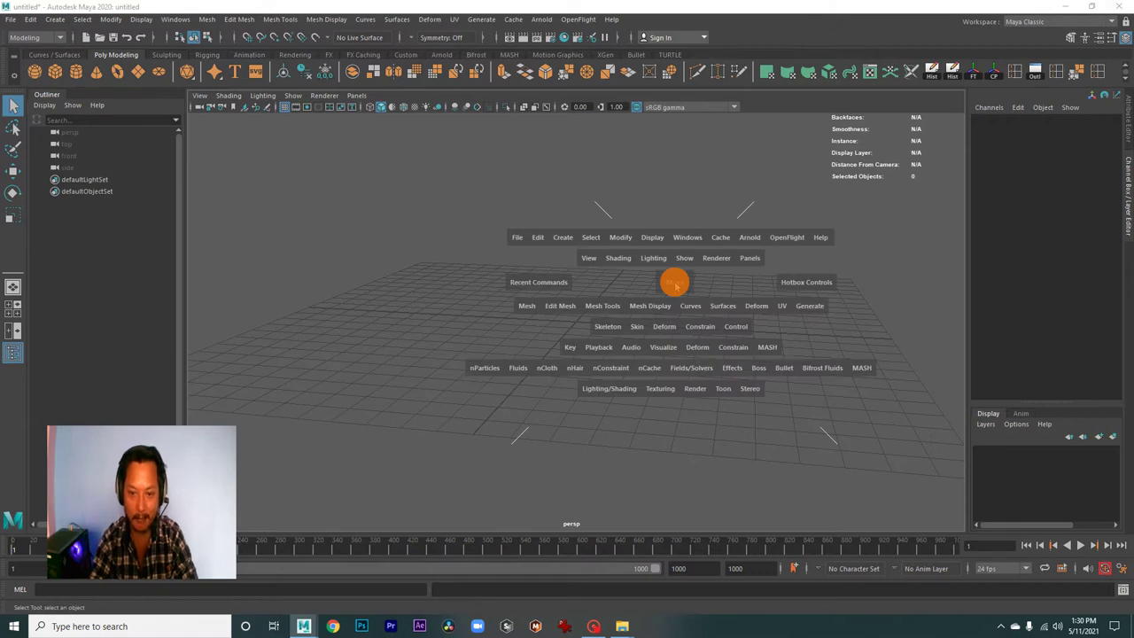
click(674, 284)
mouse_move(674, 285)
mouse_down()
mouse_move(737, 266)
mouse_move(656, 313)
mouse_move(665, 316)
mouse_up()
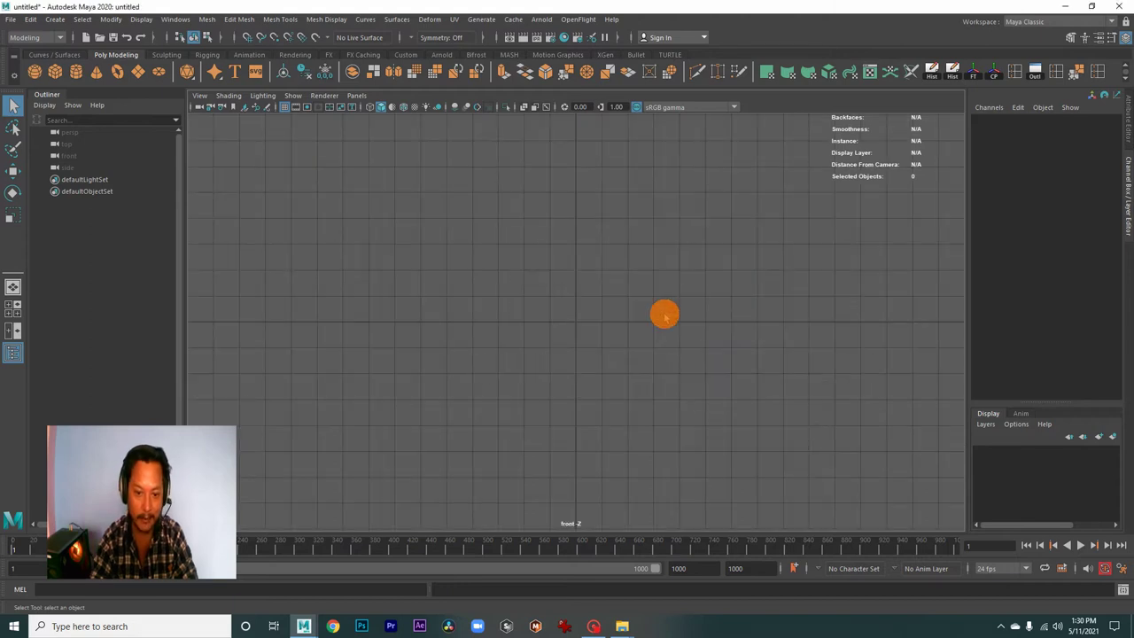
Import Whiskey-Barrel-scaled.jpg as an image plane in the front view.
click(200, 96)
mouse_move(232, 358)
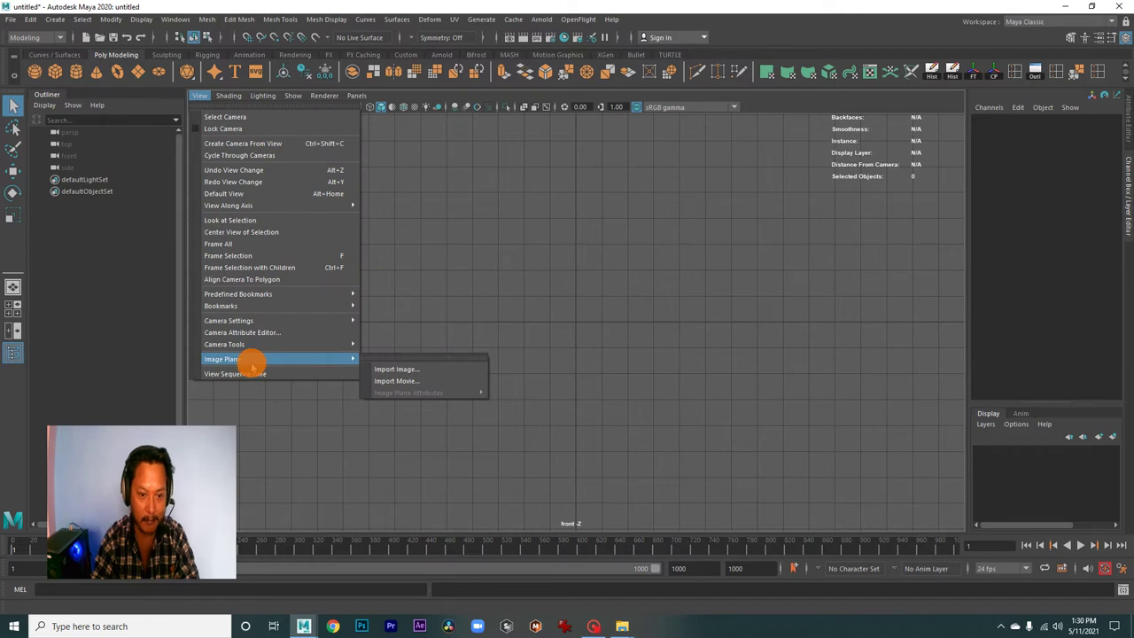
click(412, 369)
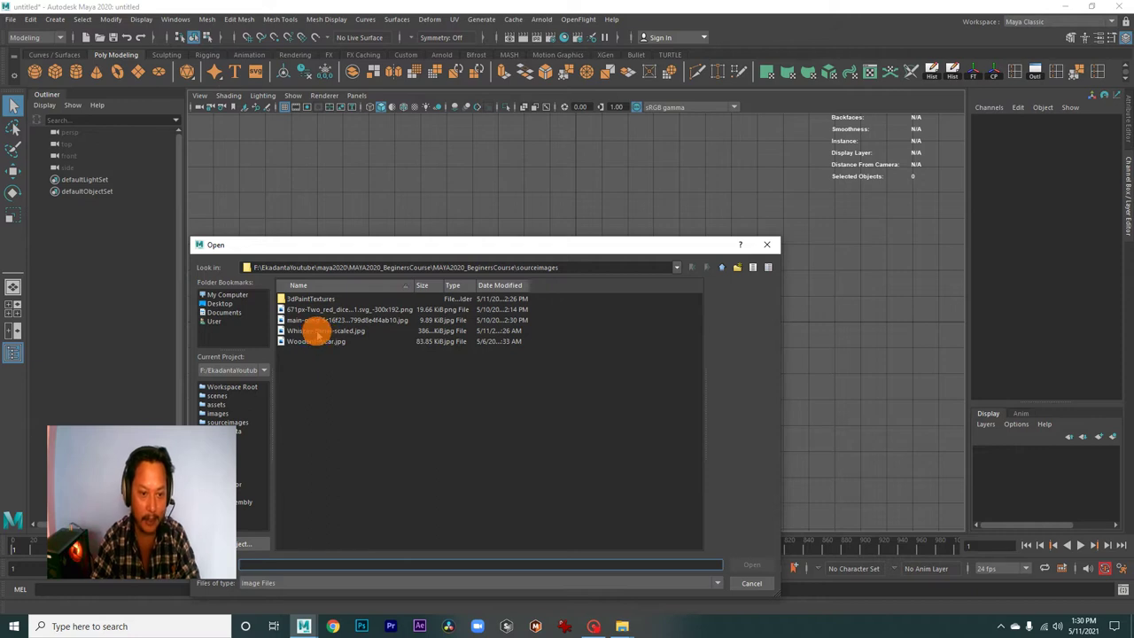
click(317, 331)
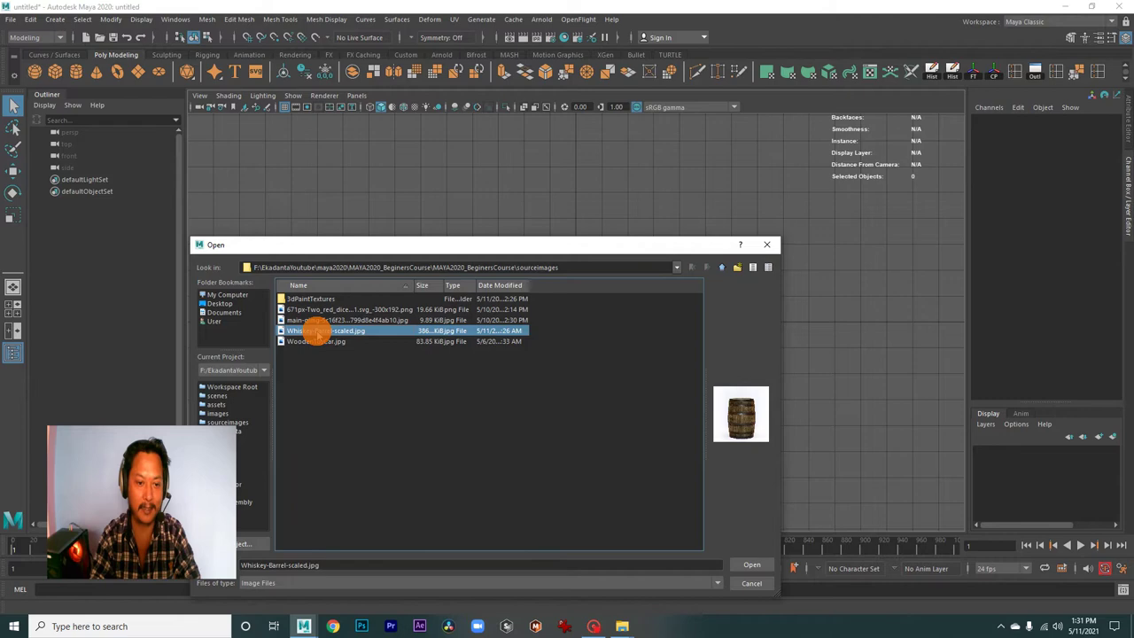
click(751, 564)
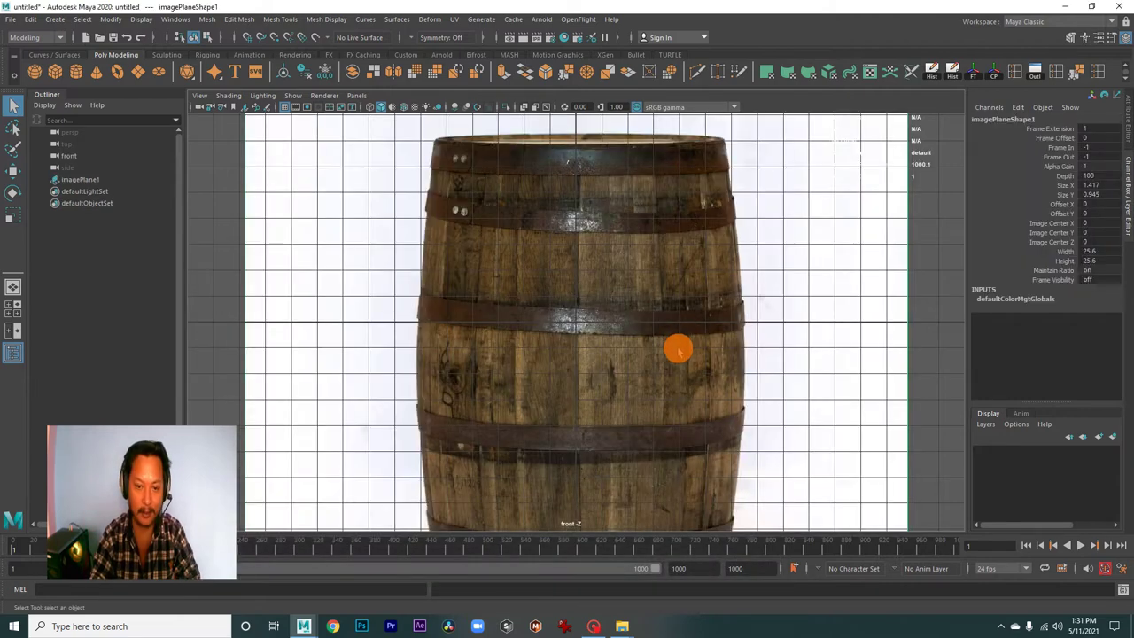
scroll(602, 345, down, 2)
scroll(460, 302, down, 3)
scroll(469, 328, down, 2)
scroll(792, 451, up, 3)
scroll(481, 344, down, 3)
scroll(840, 464, up, 4)
scroll(536, 374, down, 2)
scroll(696, 399, up, 2)
scroll(767, 423, up, 1)
scroll(481, 351, down, 2)
scroll(784, 412, up, 2)
scroll(600, 375, down, 2)
scroll(649, 385, up, 1)
scroll(652, 385, up, 3)
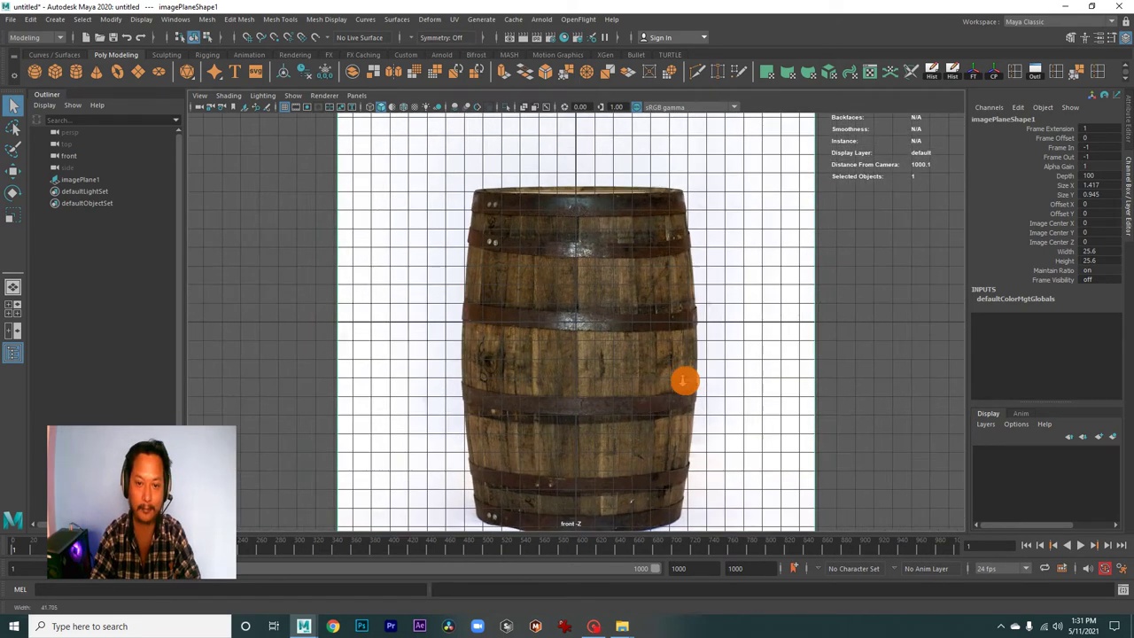
scroll(463, 327, down, 5)
scroll(509, 340, up, 1)
scroll(564, 356, up, 1)
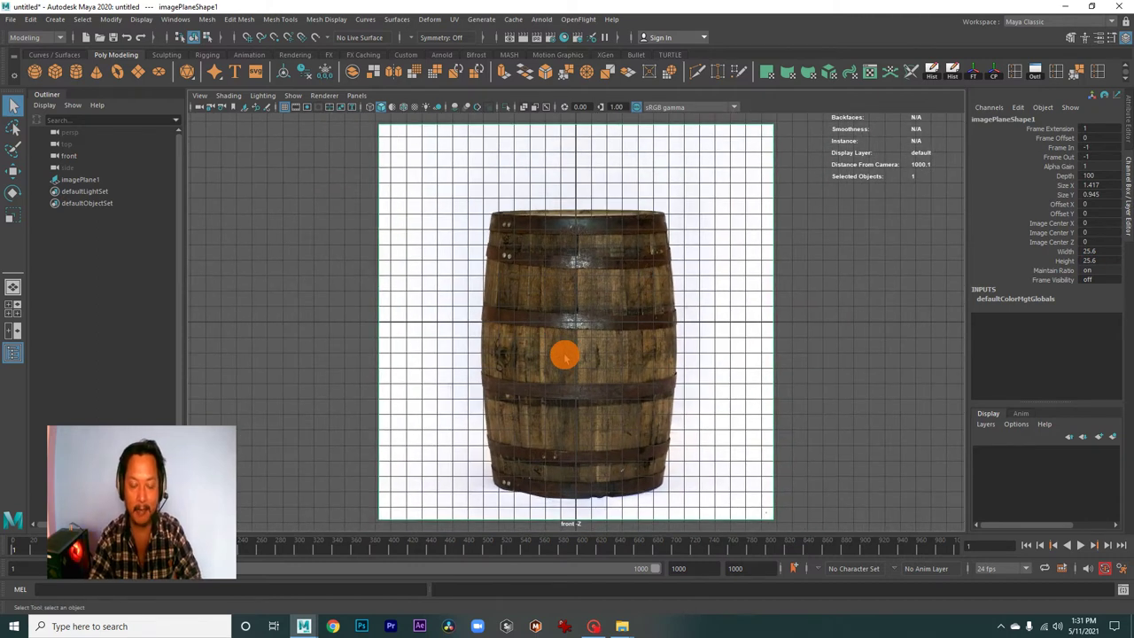
key(space)
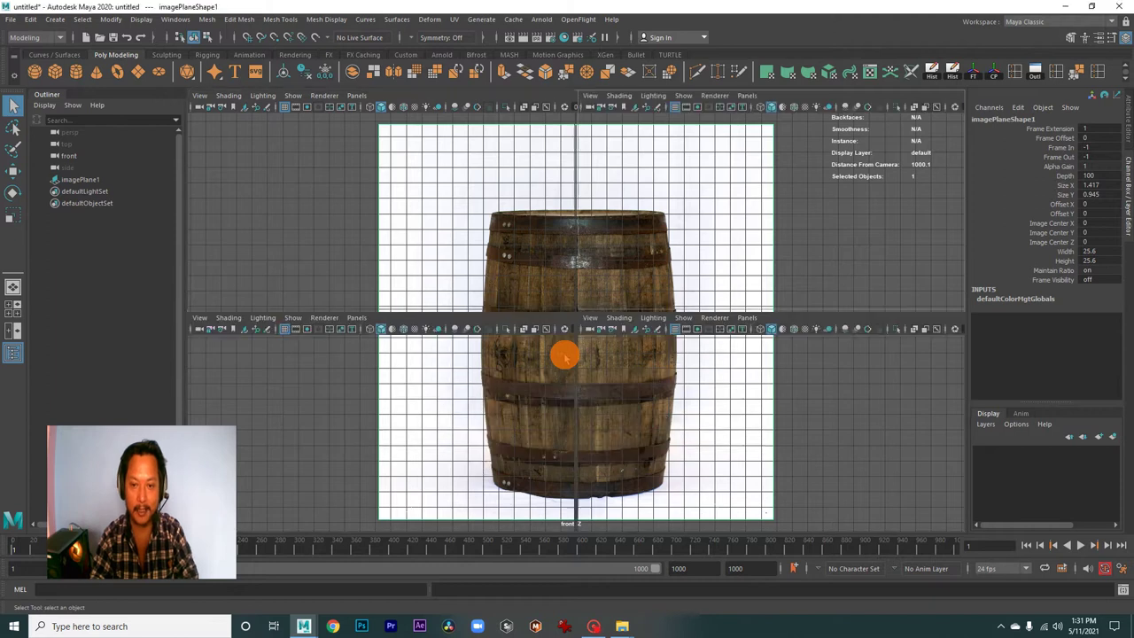
key(space)
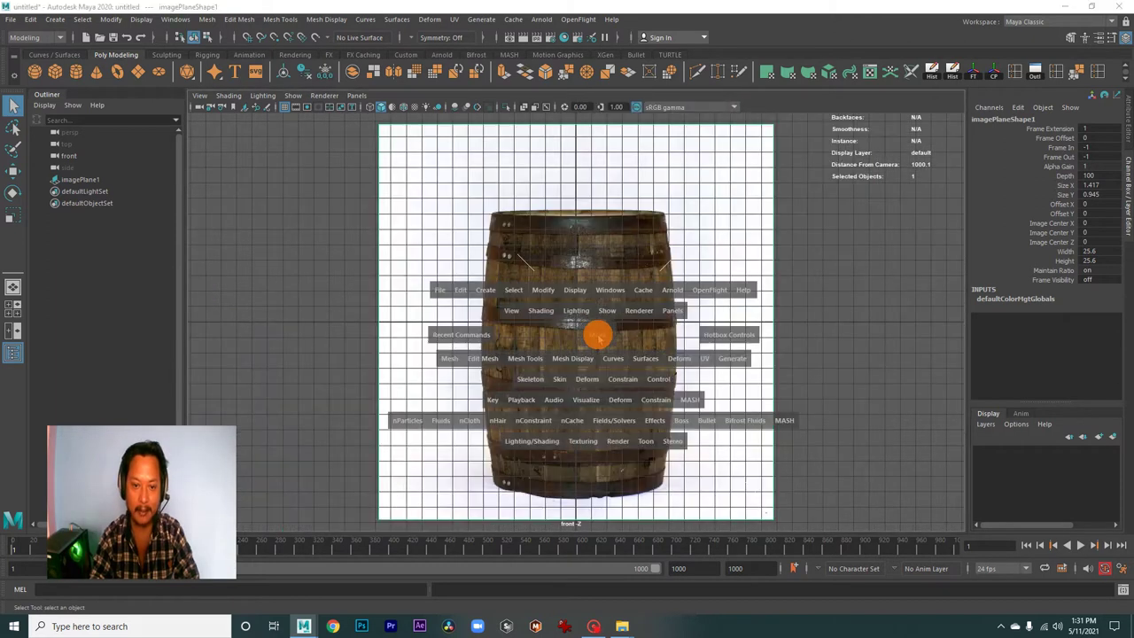
click(599, 297)
mouse_move(689, 317)
alt+mouse_down()
mouse_move(481, 309)
mouse_move(673, 372)
mouse_move(615, 375)
mouse_move(635, 362)
mouse_move(575, 329)
alt+mouse_up()
alt+right_drag(575, 329, 650, 357)
mouse_move(650, 357)
alt+mouse_down()
mouse_move(610, 344)
mouse_move(699, 371)
alt+mouse_up()
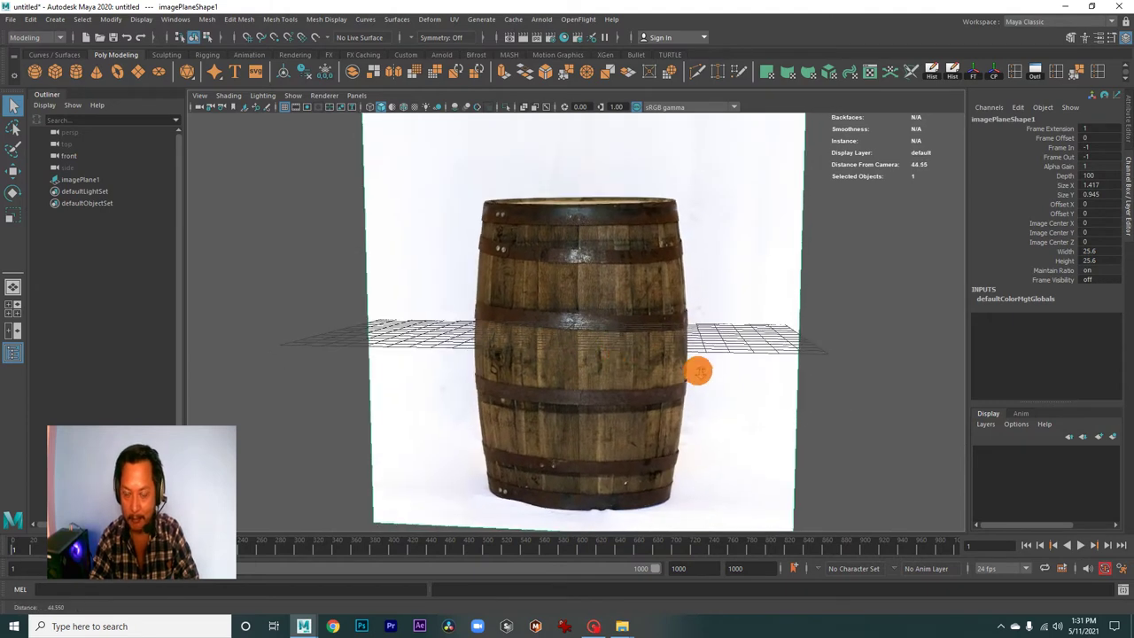
alt+right_drag(699, 371, 615, 336)
mouse_move(614, 337)
alt+mouse_down()
mouse_move(580, 337)
mouse_move(625, 362)
mouse_move(561, 347)
alt+mouse_up()
mouse_move(561, 346)
alt+right_down()
mouse_move(711, 385)
mouse_move(615, 370)
mouse_move(644, 369)
mouse_move(663, 380)
mouse_move(549, 372)
alt+right_up()
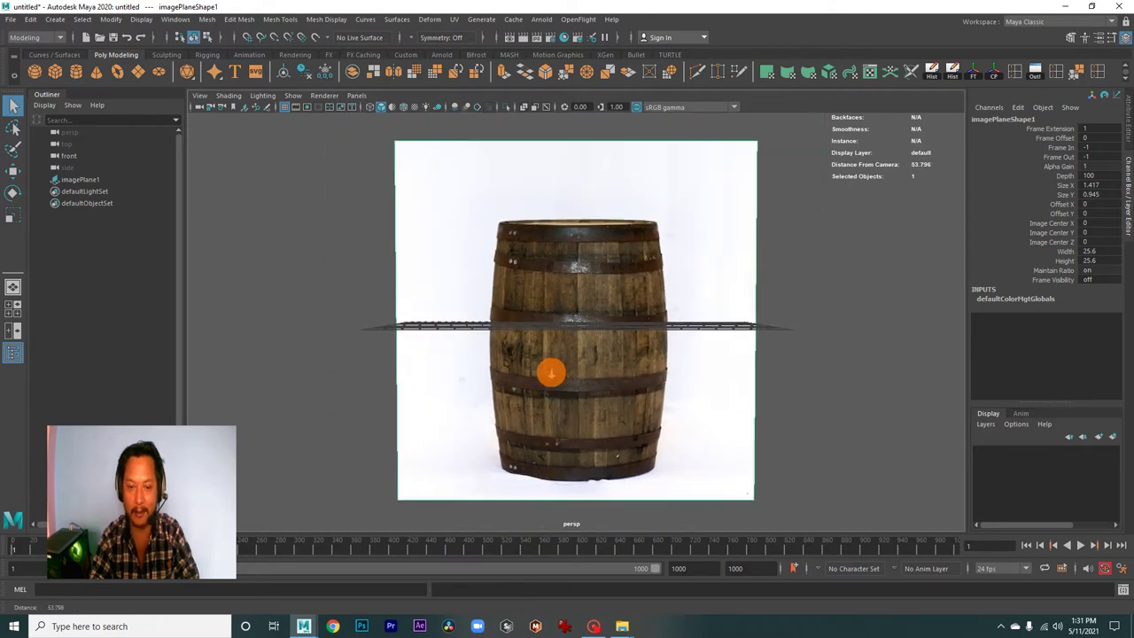
alt+drag(617, 378, 620, 381)
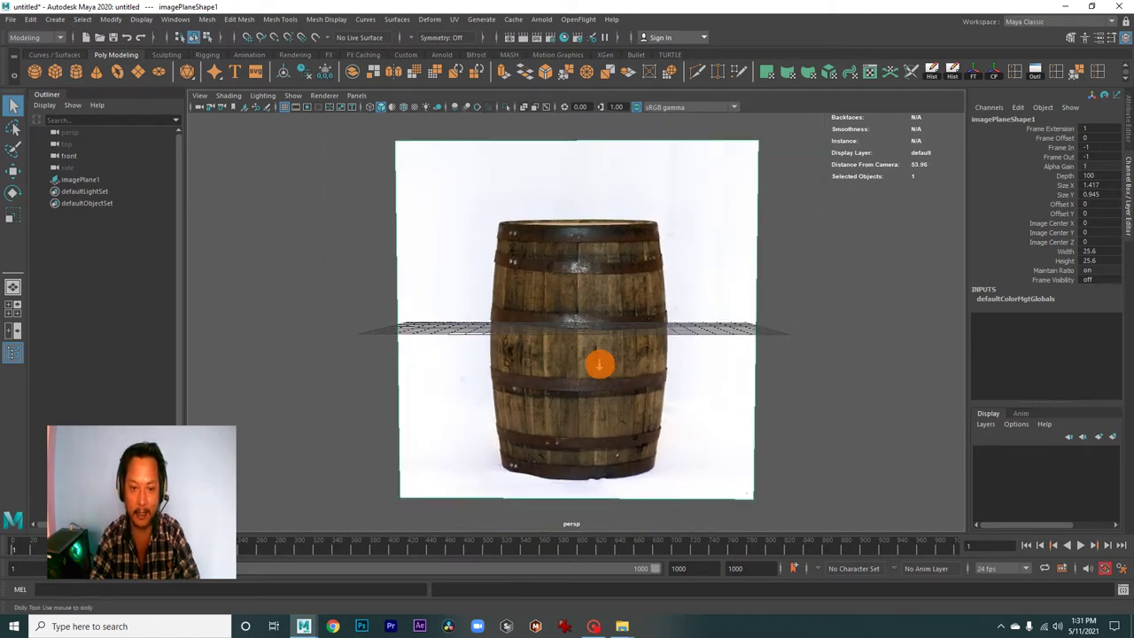
alt+right_drag(599, 363, 626, 298)
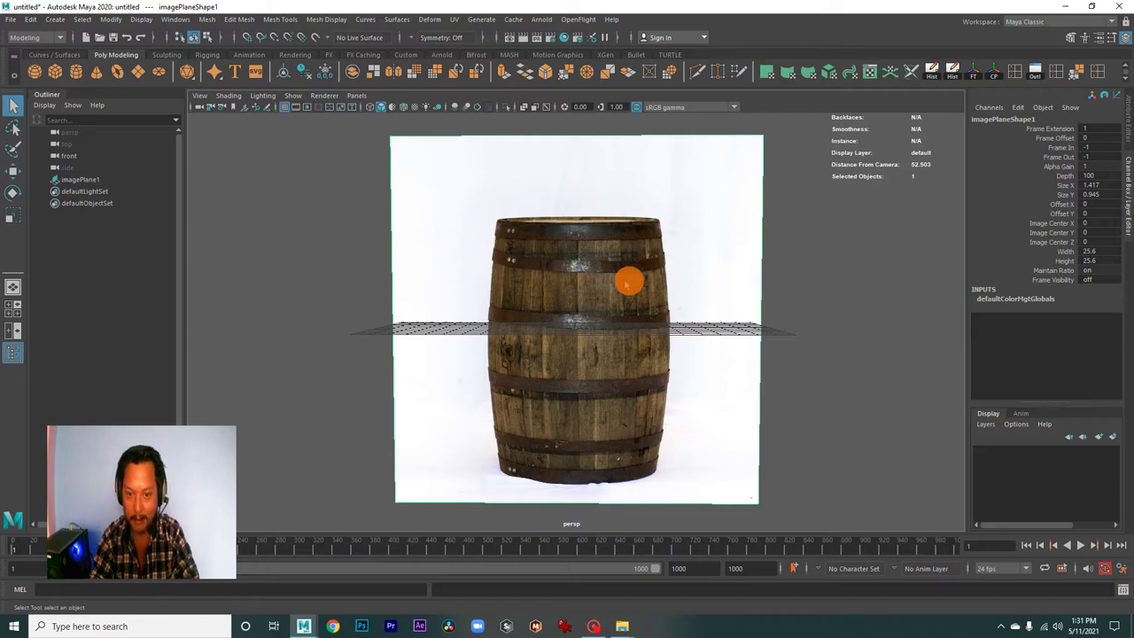
mouse_move(714, 349)
alt+mouse_down()
mouse_move(608, 342)
mouse_move(600, 351)
mouse_move(647, 361)
mouse_move(602, 337)
mouse_move(700, 351)
mouse_move(673, 340)
alt+mouse_up()
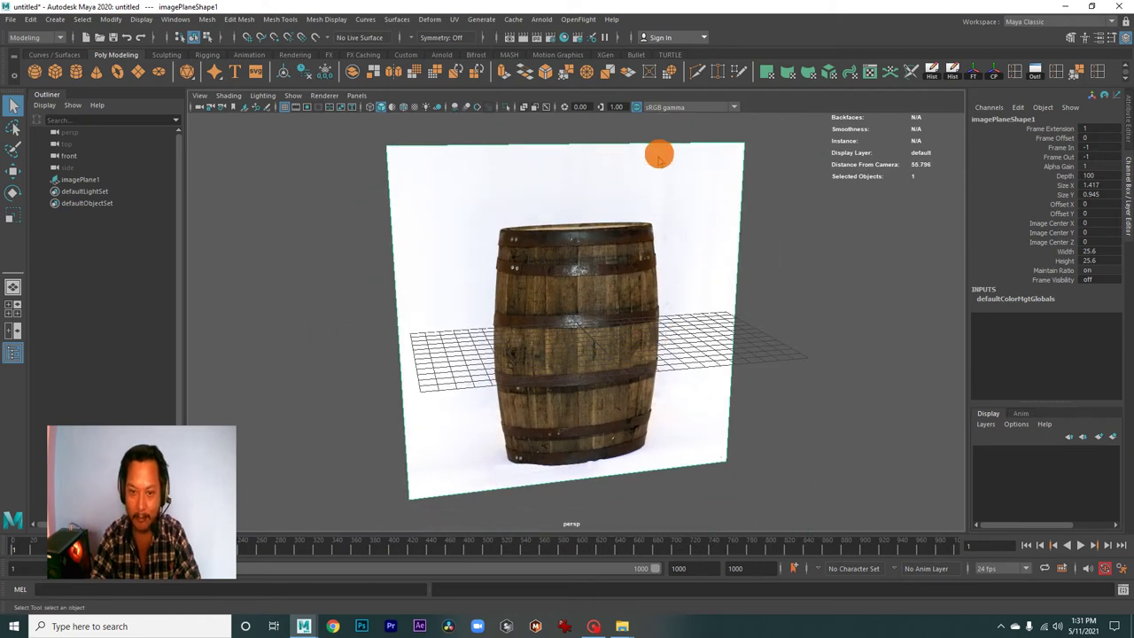
Select imagePlane1 and raise it above the grid to Translate Y 11.398.
click(759, 240)
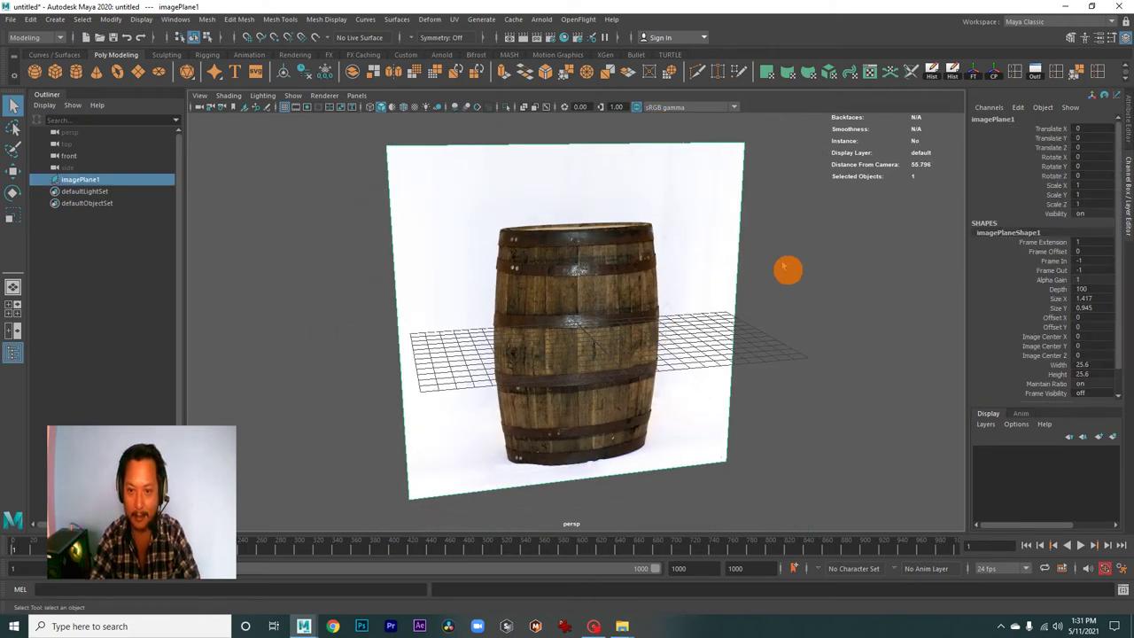
alt+right_drag(785, 265, 631, 297)
mouse_move(629, 296)
alt+mouse_down()
mouse_move(573, 304)
mouse_move(655, 230)
mouse_move(777, 331)
mouse_move(666, 335)
mouse_move(696, 336)
alt+mouse_up()
alt+right_drag(696, 336, 669, 363)
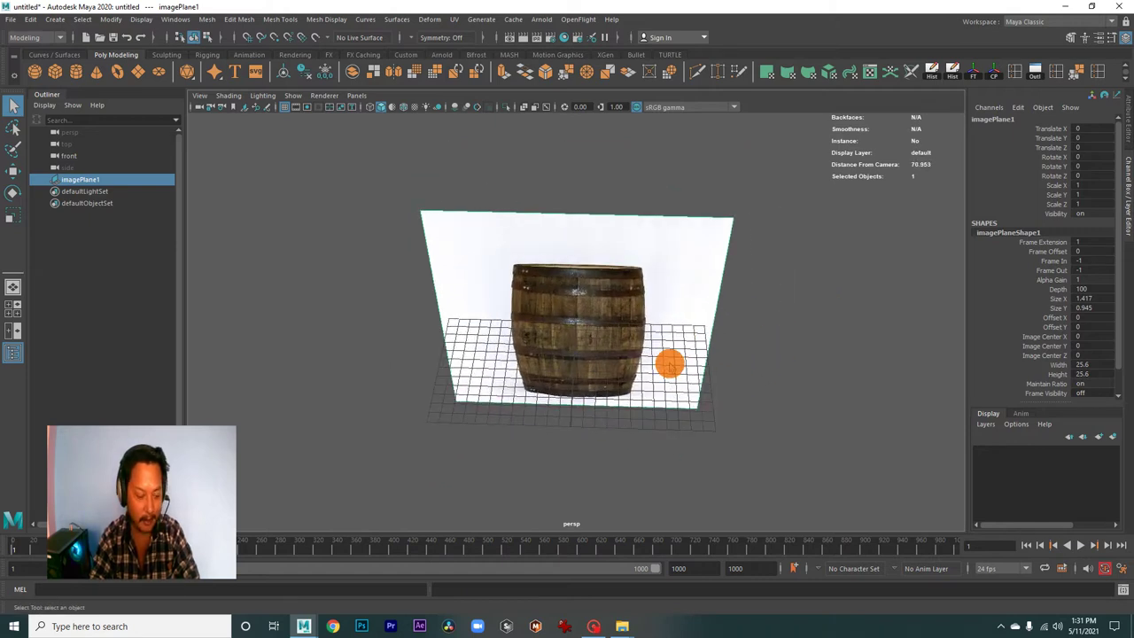
key(w)
mouse_move(671, 363)
alt+mouse_down()
mouse_move(620, 367)
mouse_move(543, 334)
alt+mouse_up()
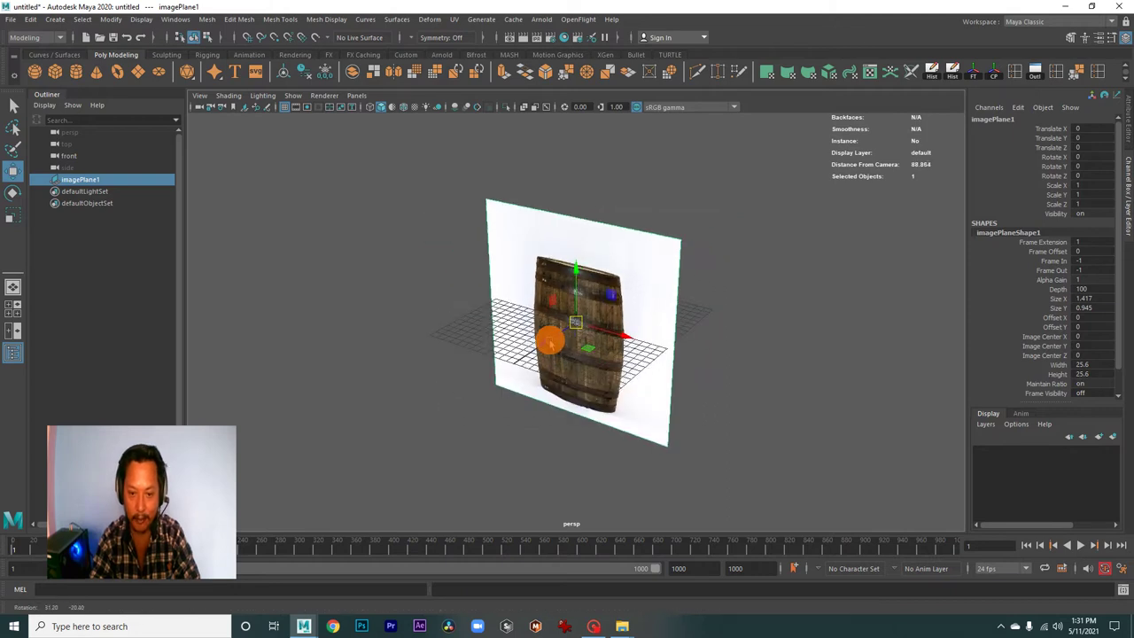
alt+right_drag(543, 334, 614, 315)
mouse_move(583, 281)
mouse_down()
mouse_move(582, 190)
mouse_move(621, 266)
mouse_move(582, 253)
mouse_up()
mouse_move(582, 253)
alt+right_down()
mouse_move(666, 323)
mouse_move(582, 366)
alt+right_up()
alt+drag(582, 366, 539, 349)
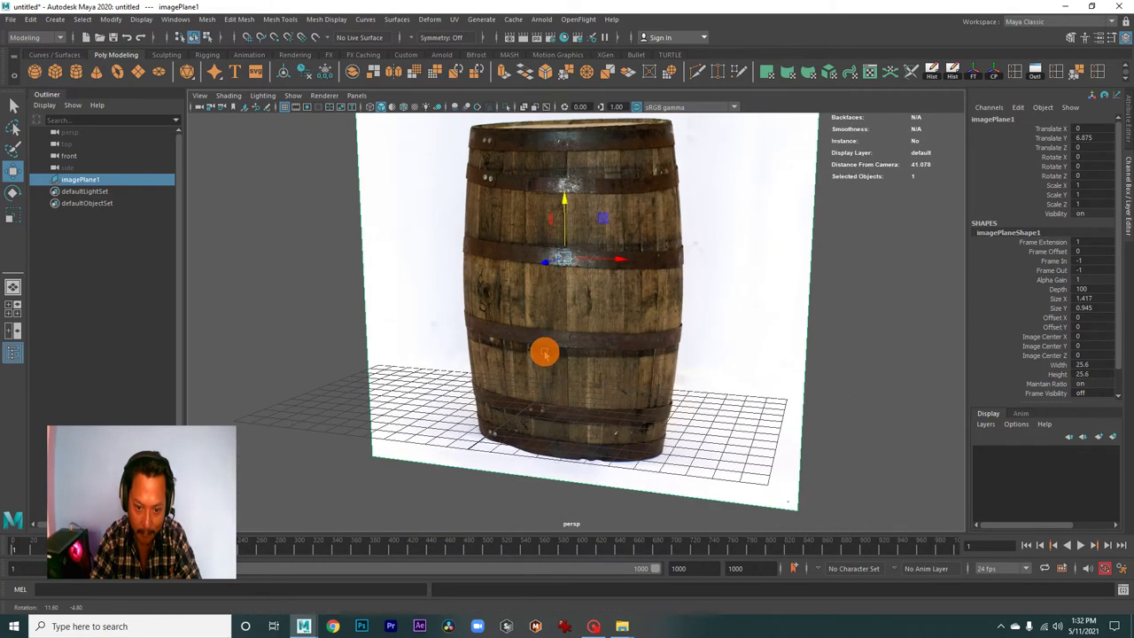
mouse_move(581, 217)
mouse_down()
mouse_move(568, 184)
mouse_move(568, 118)
mouse_up()
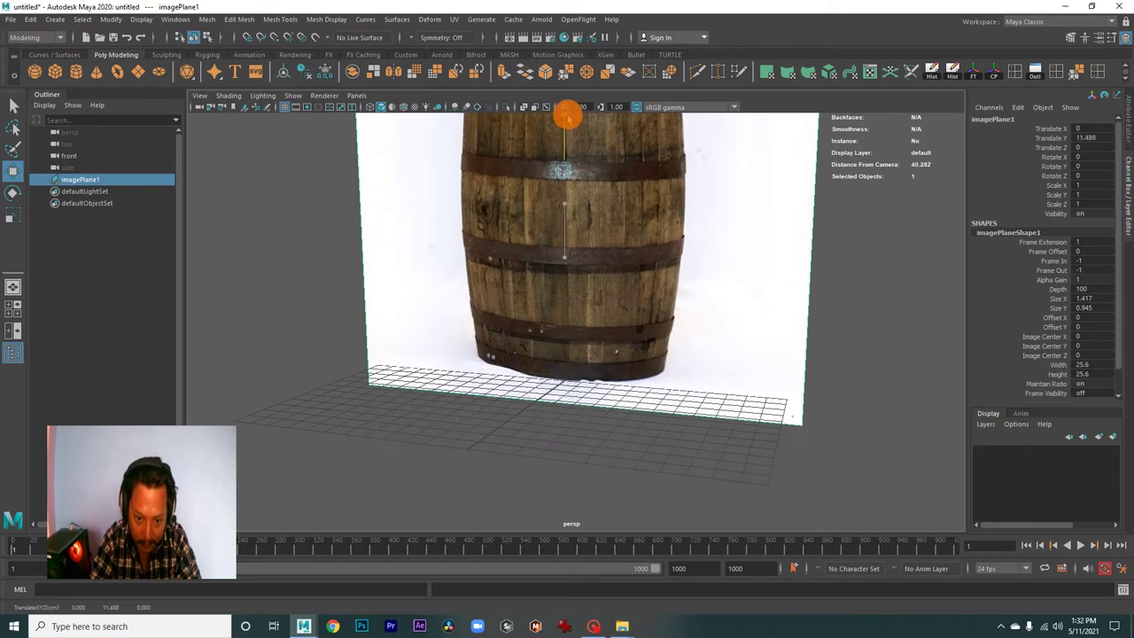
Push the image plane back to Translate Z -22.346 and lower its Alpha Gain.
alt+right_drag(628, 195, 463, 233)
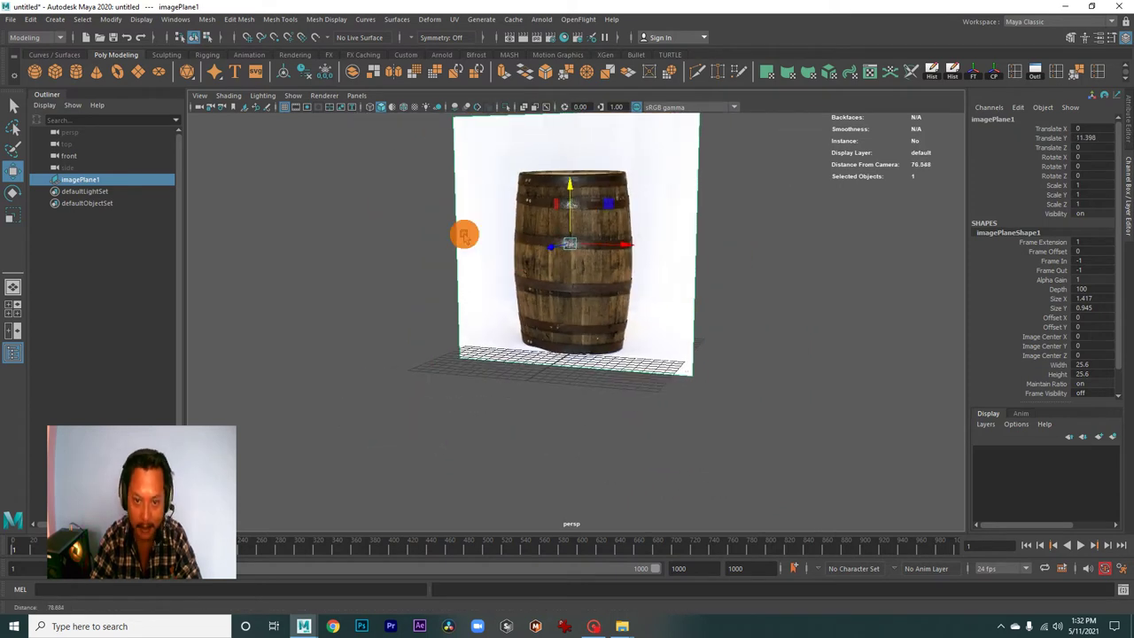
alt+drag(464, 233, 532, 299)
mouse_move(607, 248)
mouse_down()
mouse_move(612, 240)
mouse_move(679, 296)
mouse_move(686, 281)
mouse_move(584, 248)
mouse_up()
mouse_move(508, 331)
alt+mouse_down()
mouse_move(608, 321)
mouse_move(611, 357)
mouse_move(577, 283)
mouse_move(681, 398)
mouse_move(428, 362)
mouse_move(513, 336)
mouse_move(557, 384)
mouse_move(519, 370)
mouse_move(567, 380)
mouse_move(589, 360)
mouse_move(648, 387)
mouse_move(576, 377)
mouse_move(590, 387)
mouse_move(606, 274)
mouse_move(646, 254)
alt+mouse_up()
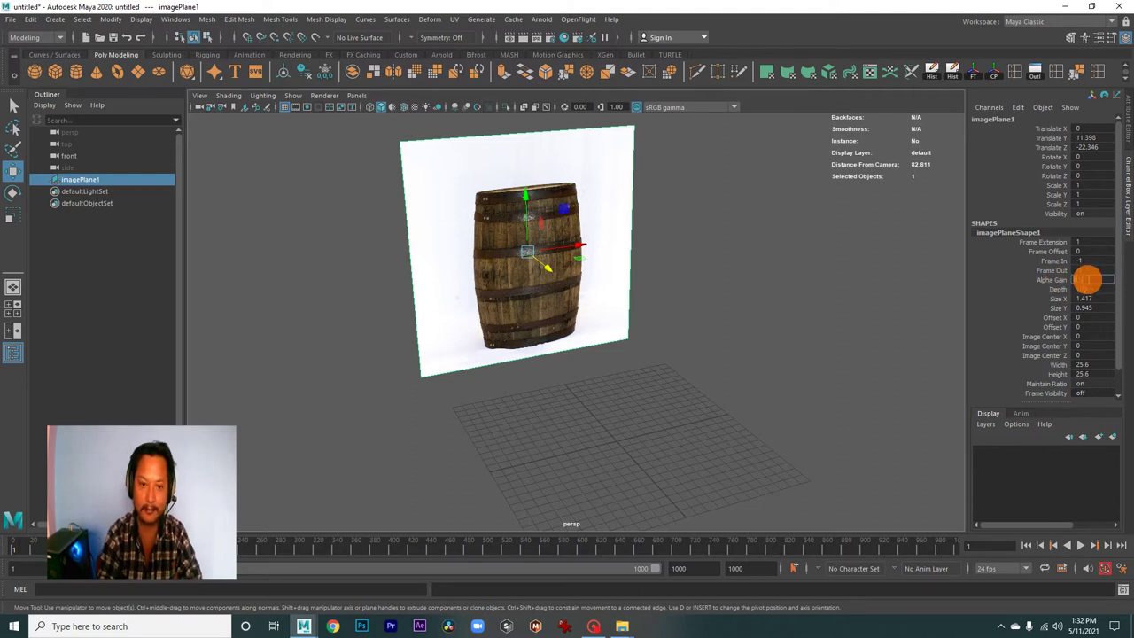
key(Return)
click(836, 301)
mouse_move(835, 301)
alt+mouse_down()
mouse_move(542, 361)
mouse_move(678, 387)
mouse_move(594, 357)
mouse_move(572, 370)
mouse_move(485, 330)
mouse_move(608, 354)
mouse_move(612, 372)
mouse_move(621, 363)
mouse_move(473, 299)
mouse_move(544, 329)
mouse_move(540, 336)
mouse_move(487, 305)
mouse_move(680, 248)
mouse_move(724, 274)
alt+mouse_up()
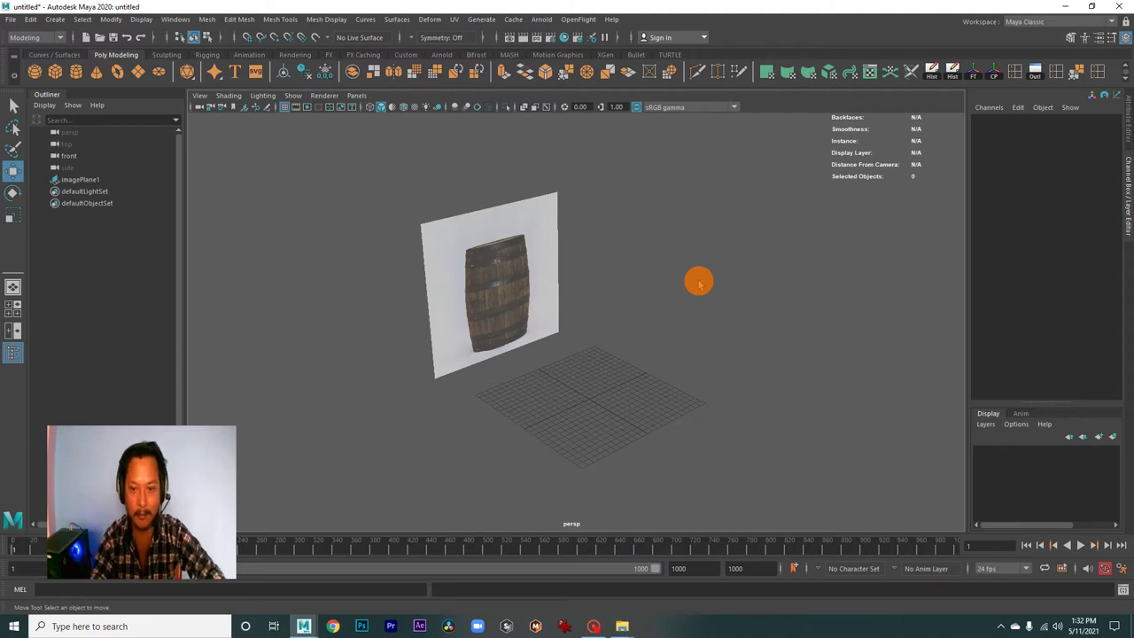
key(alt+b)
key(alt+b)
key(alt+b)
key(alt+b)
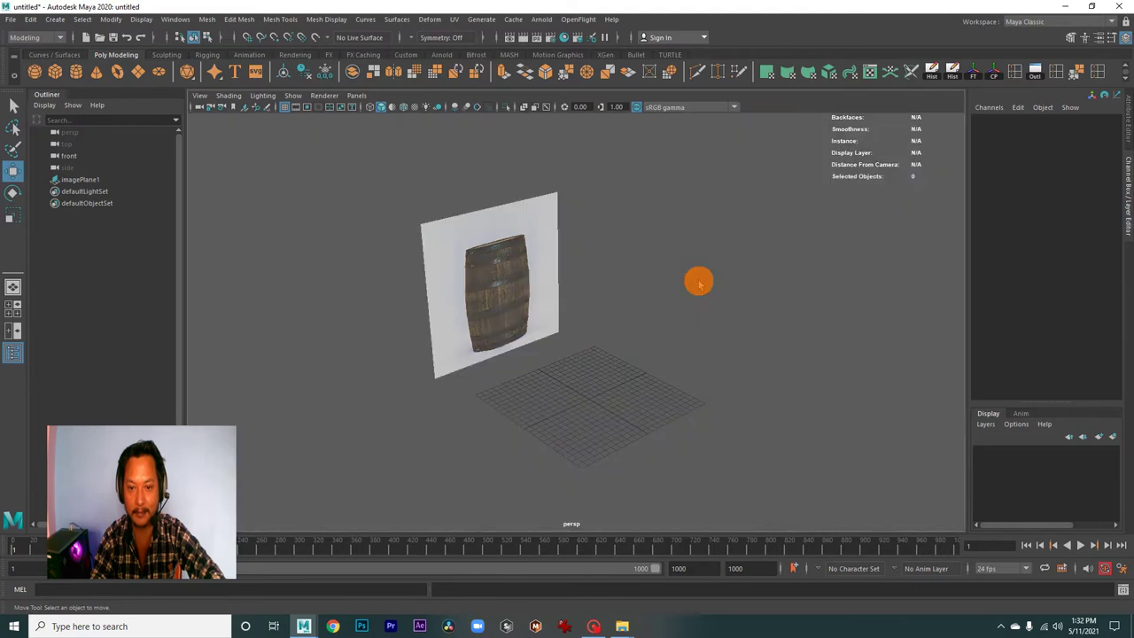
key(alt+b)
key(alt+b)
key(alt+b)
key(alt+b)
key(alt+b)
key(alt+b)
key(alt+b)
key(alt+b)
key(alt+b)
key(alt+b)
key(alt+b)
key(alt+b)
key(alt+b)
key(alt+b)
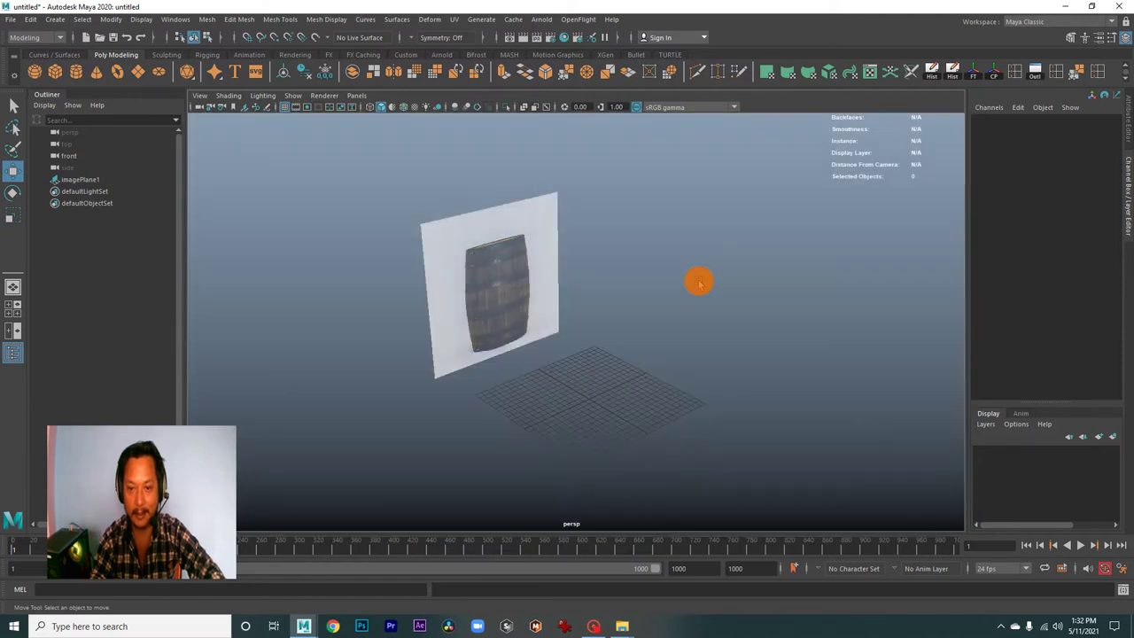
key(alt+b)
key(alt+b)
mouse_move(699, 282)
alt+mouse_down()
mouse_move(727, 329)
mouse_move(506, 313)
alt+mouse_up()
alt+right_drag(505, 313, 538, 371)
alt+drag(538, 371, 599, 342)
mouse_move(670, 354)
alt+right_down()
mouse_move(594, 355)
mouse_move(470, 322)
alt+right_up()
mouse_move(470, 322)
alt+mouse_down()
mouse_move(466, 354)
mouse_move(541, 369)
alt+mouse_up()
alt+right_drag(541, 369, 551, 330)
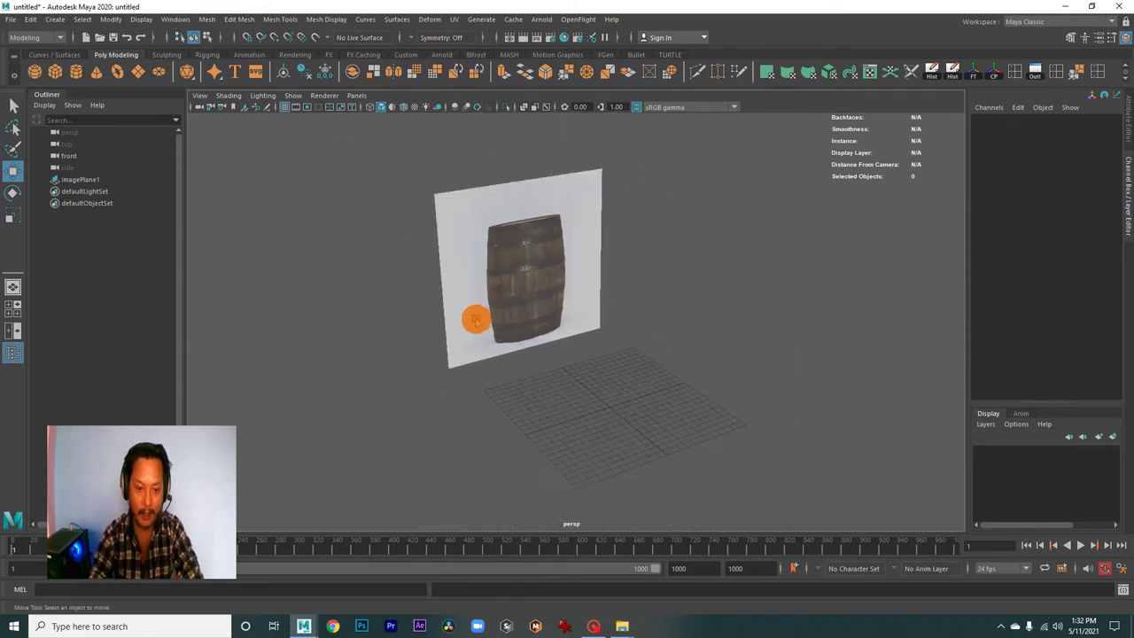
mouse_move(558, 337)
alt+mouse_down()
mouse_move(536, 265)
mouse_move(614, 284)
mouse_move(576, 316)
mouse_move(538, 305)
alt+mouse_up()
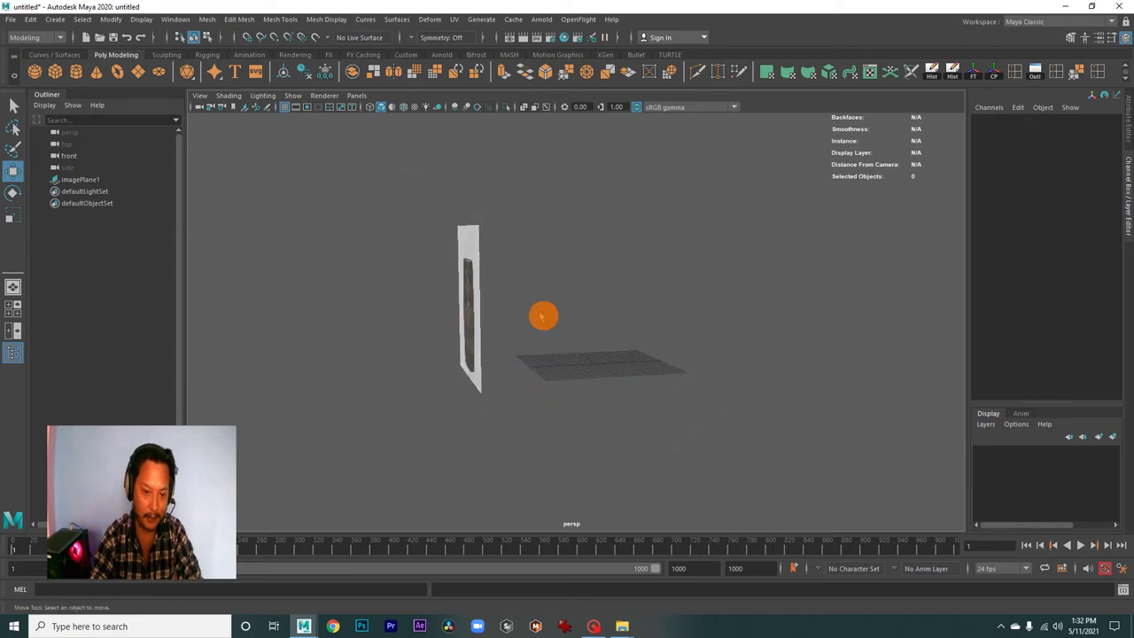
alt+drag(585, 373, 612, 369)
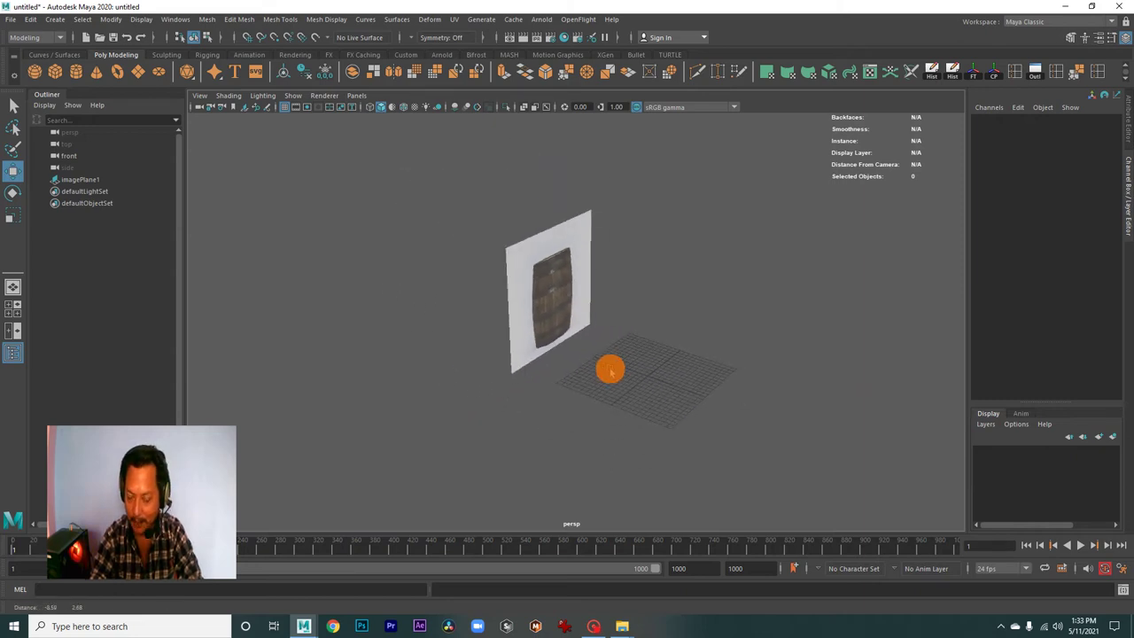
Maximize the front orthographic panel and pan and zoom until the barrel reference fills it.
key(space)
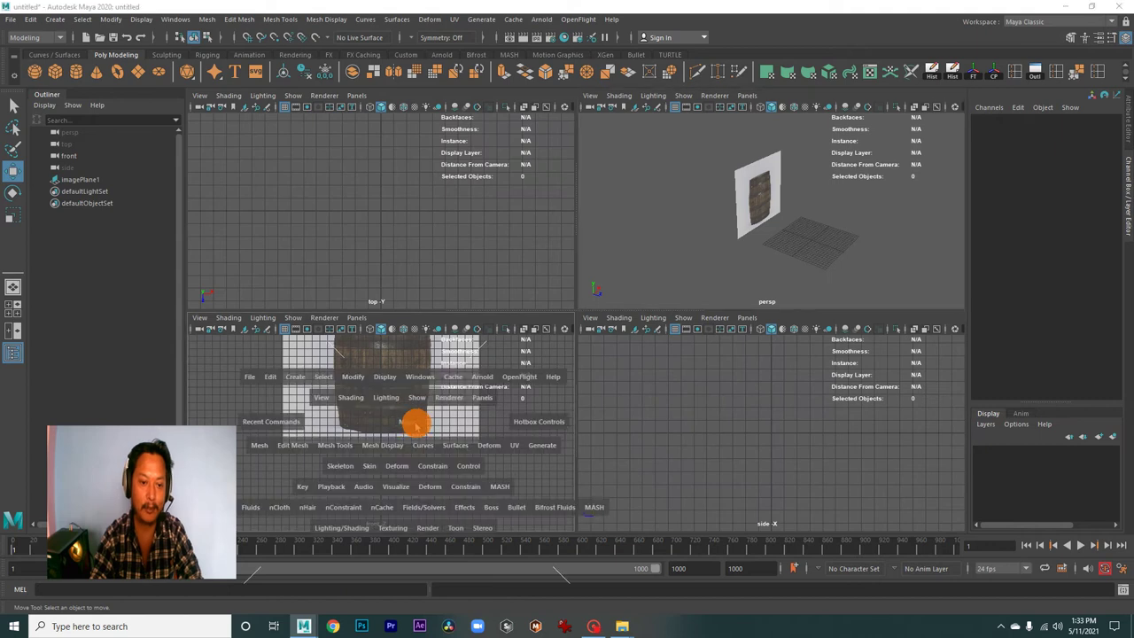
key(space)
alt+middle_drag(423, 321, 481, 425)
alt+right_drag(481, 426, 580, 406)
alt+middle_drag(581, 405, 615, 326)
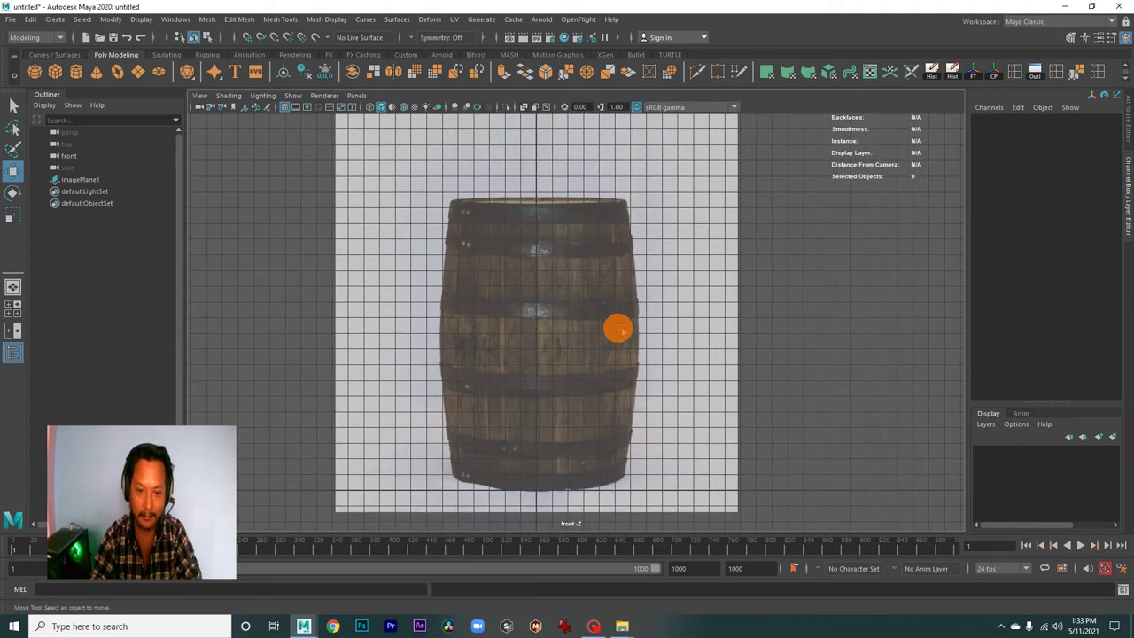
mouse_move(515, 339)
alt+right_down()
mouse_move(607, 372)
mouse_move(510, 339)
alt+right_up()
alt+right_drag(513, 325, 555, 339)
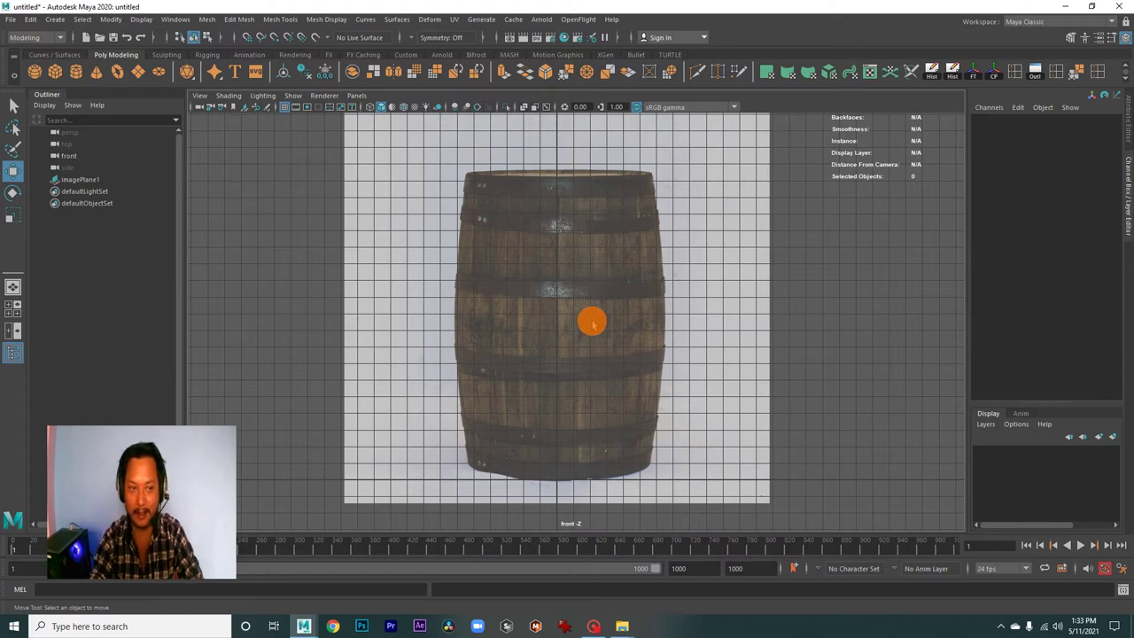
Create a polygon cylinder and raise it up into the middle of the barrel reference.
click(76, 71)
scroll(531, 350, down, 2)
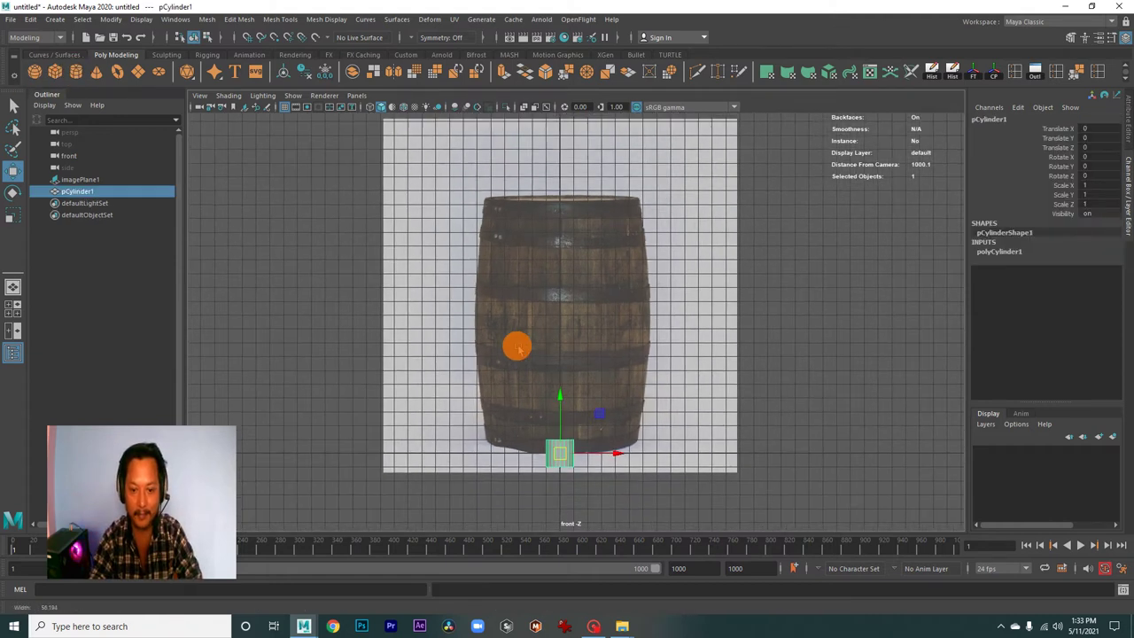
click(573, 447)
click(560, 453)
drag(559, 410, 552, 271)
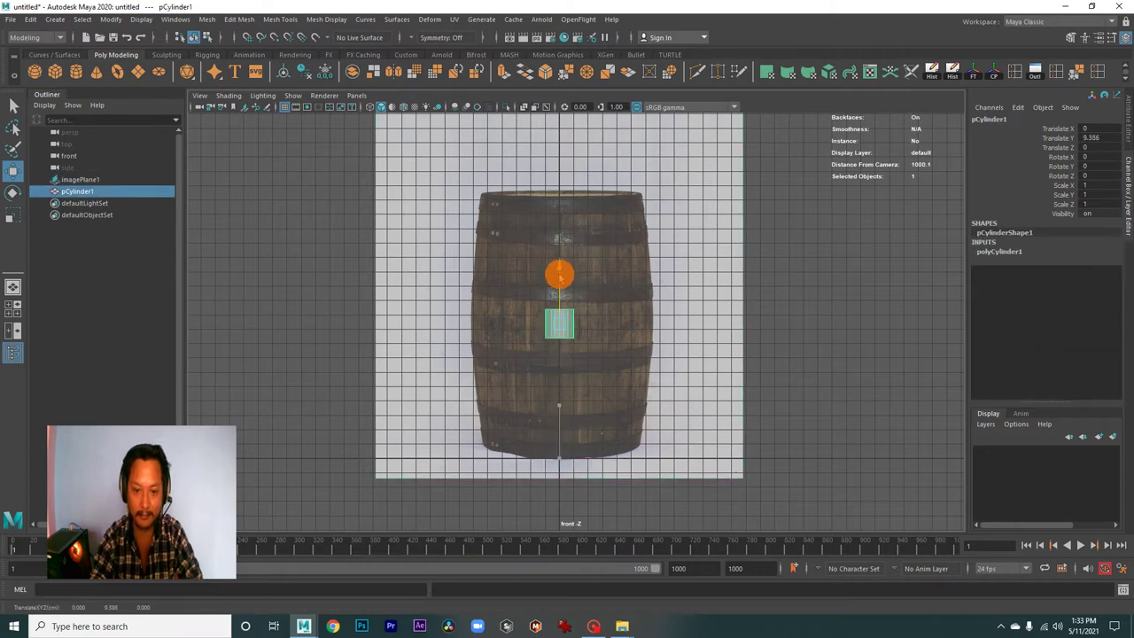
scroll(519, 316, up, 2)
Set polyCylinder1 Radius to 6.4 and Height to 18.2 to match the barrel.
click(999, 252)
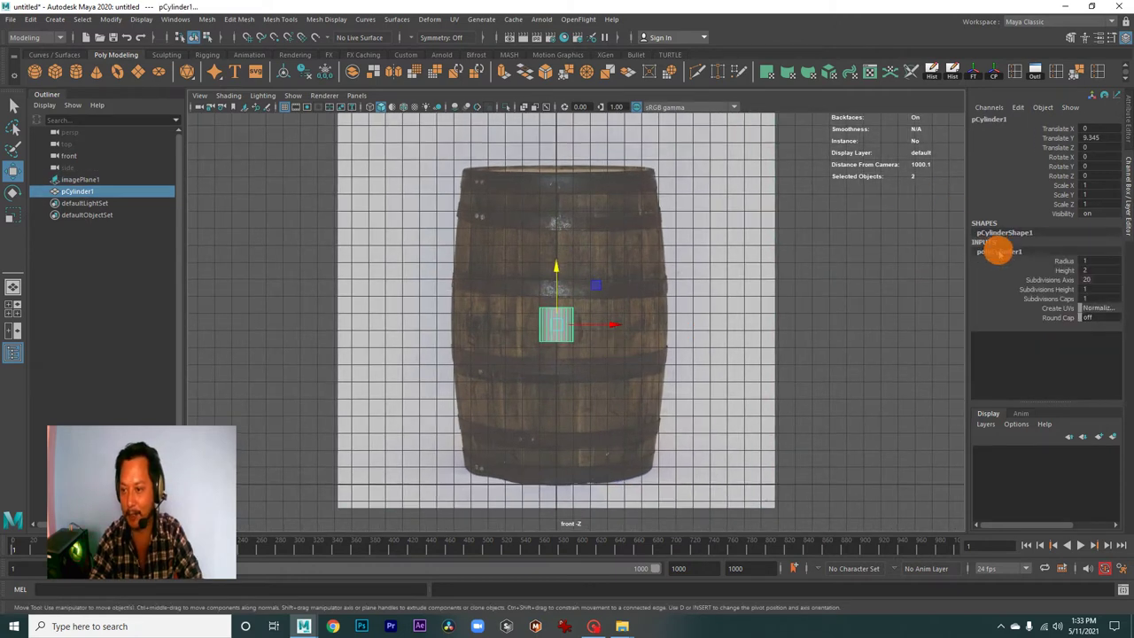
click(1061, 260)
middle_drag(626, 295, 657, 299)
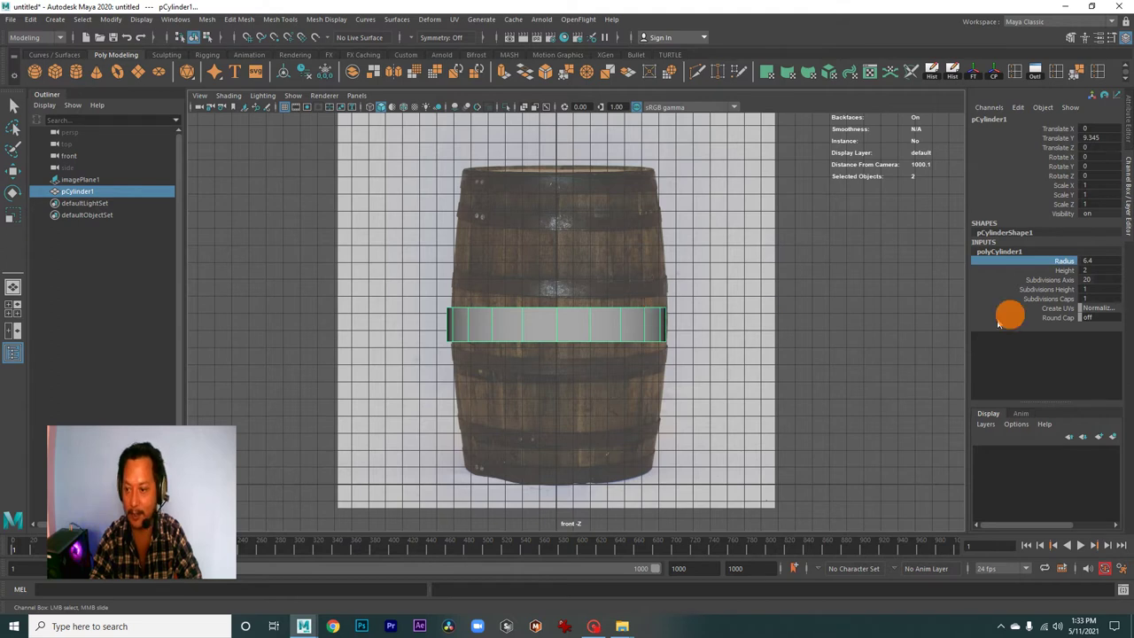
click(1066, 271)
middle_drag(628, 255, 725, 280)
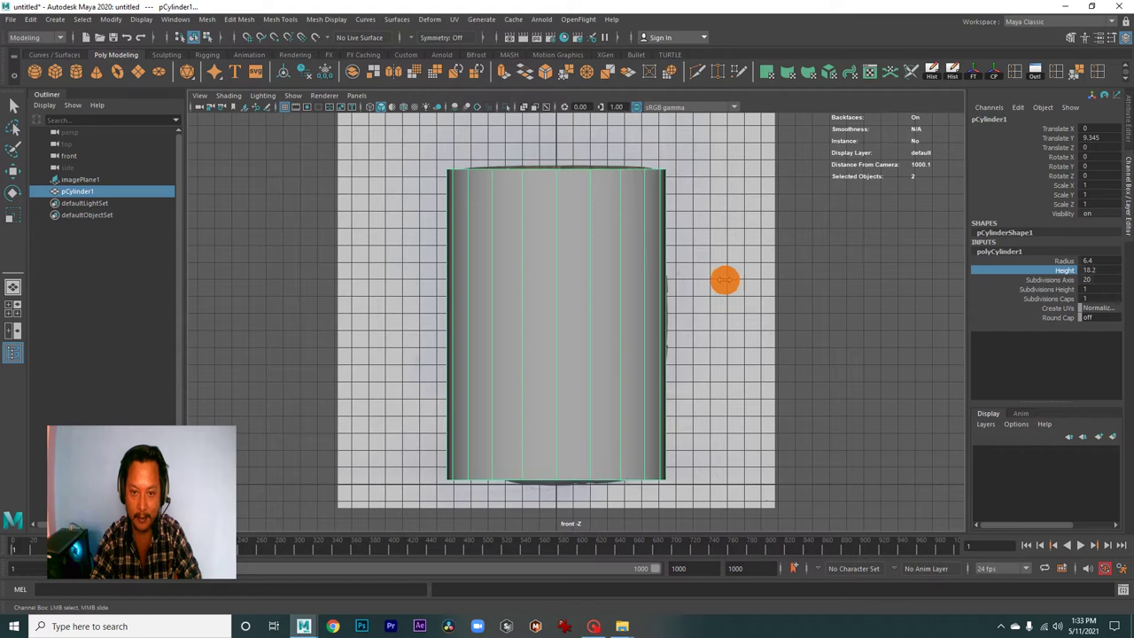
Nudge pCylinder1 slightly down on Y and show it in wireframe over the framed barrel.
key(w)
drag(561, 261, 563, 268)
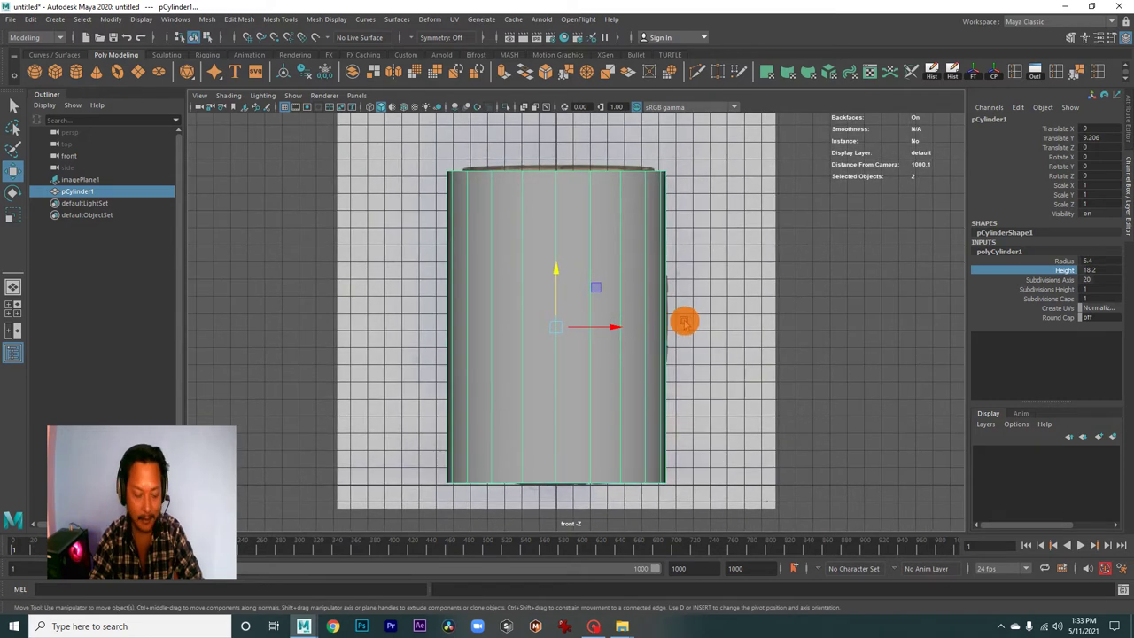
key(4)
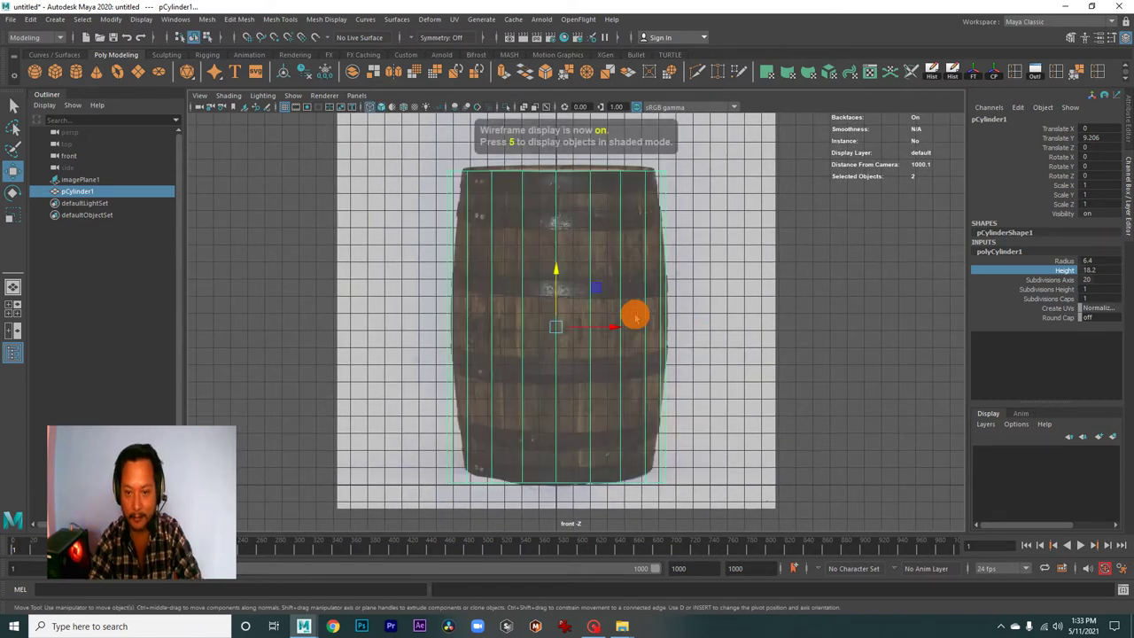
mouse_move(653, 326)
alt+right_down()
mouse_move(748, 356)
mouse_move(676, 321)
mouse_move(646, 355)
alt+right_up()
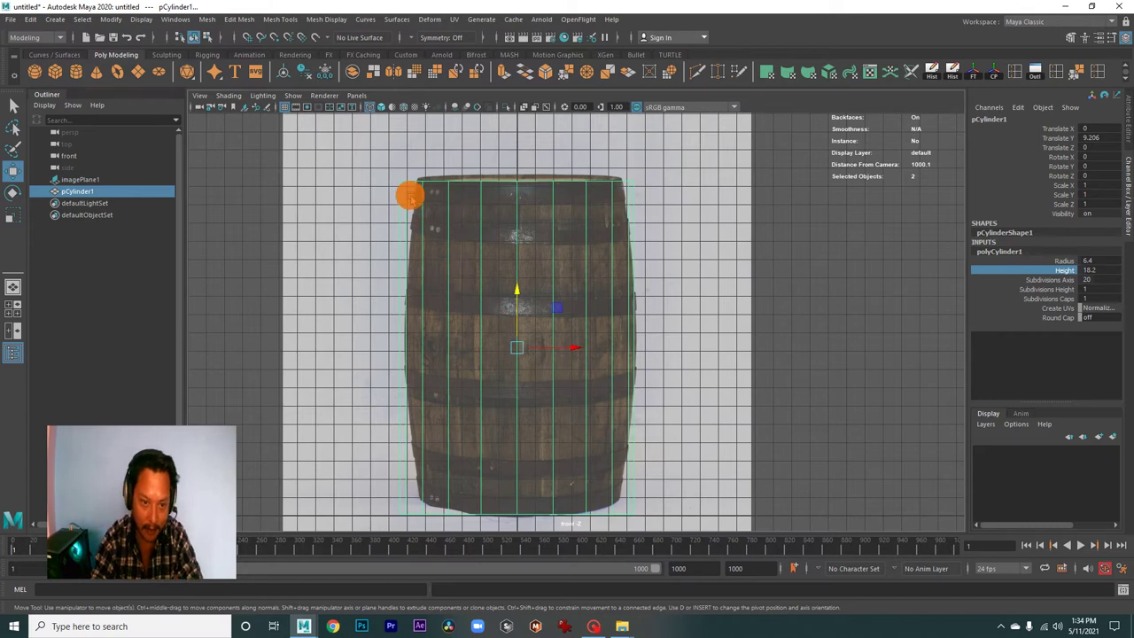
mouse_move(604, 389)
alt+right_down()
mouse_move(651, 372)
mouse_move(626, 346)
mouse_move(498, 322)
alt+right_up()
mouse_move(592, 375)
alt+right_down()
mouse_move(648, 382)
mouse_move(546, 357)
mouse_move(633, 372)
alt+right_up()
alt+middle_drag(582, 324, 531, 357)
alt+right_drag(532, 357, 584, 378)
alt+middle_drag(584, 377, 534, 357)
alt+right_drag(534, 357, 972, 355)
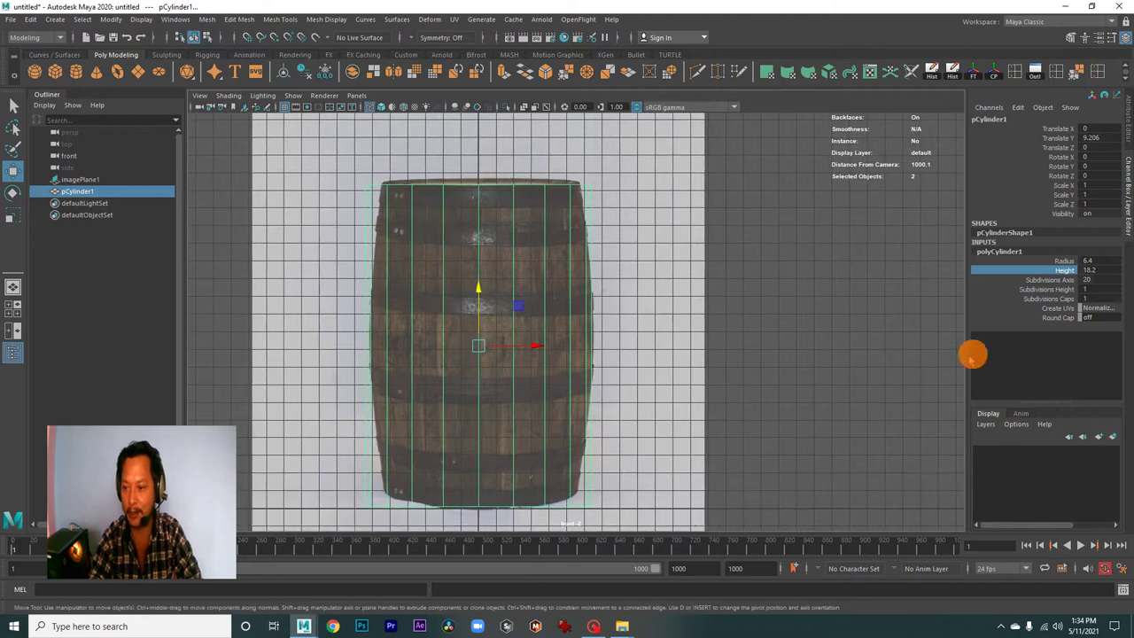
click(1090, 289)
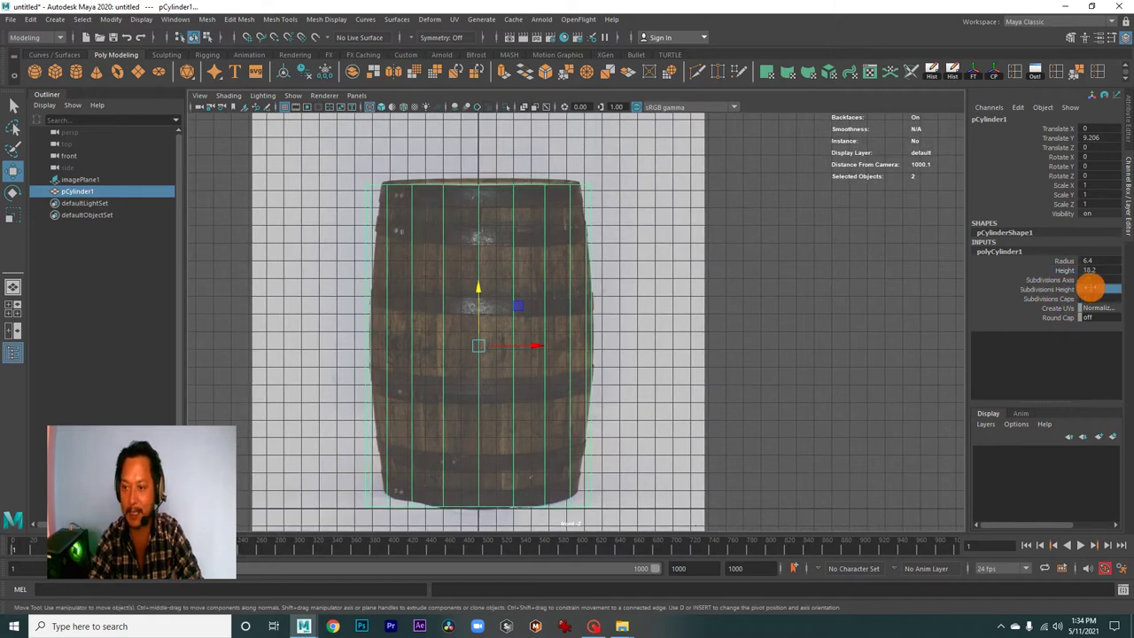
text(6)
key(Return)
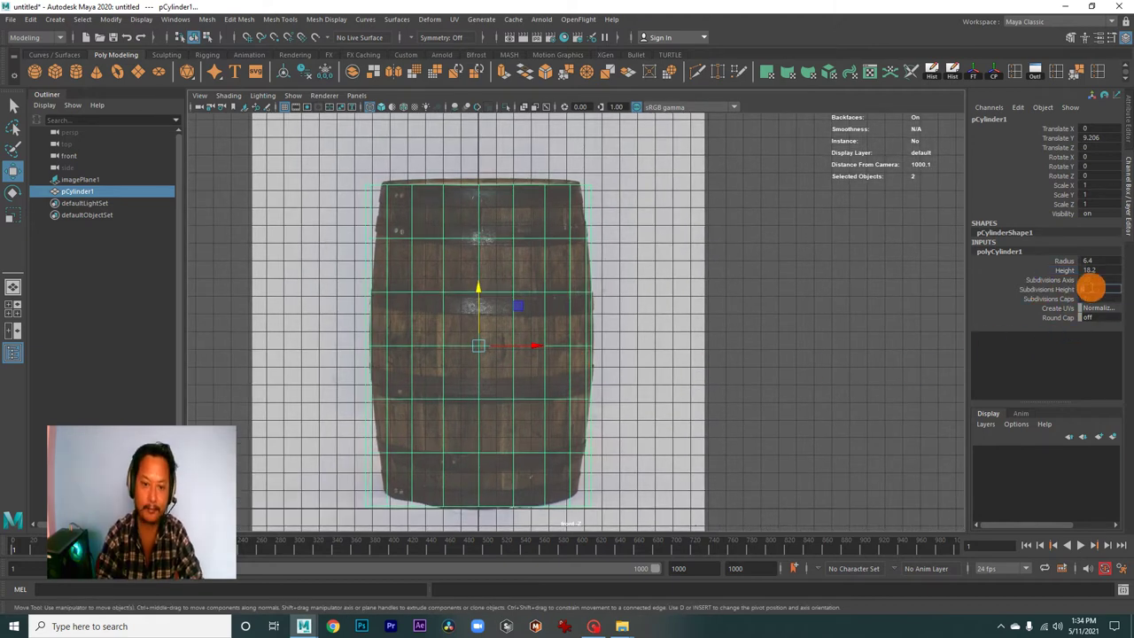
scroll(614, 347, up, 1)
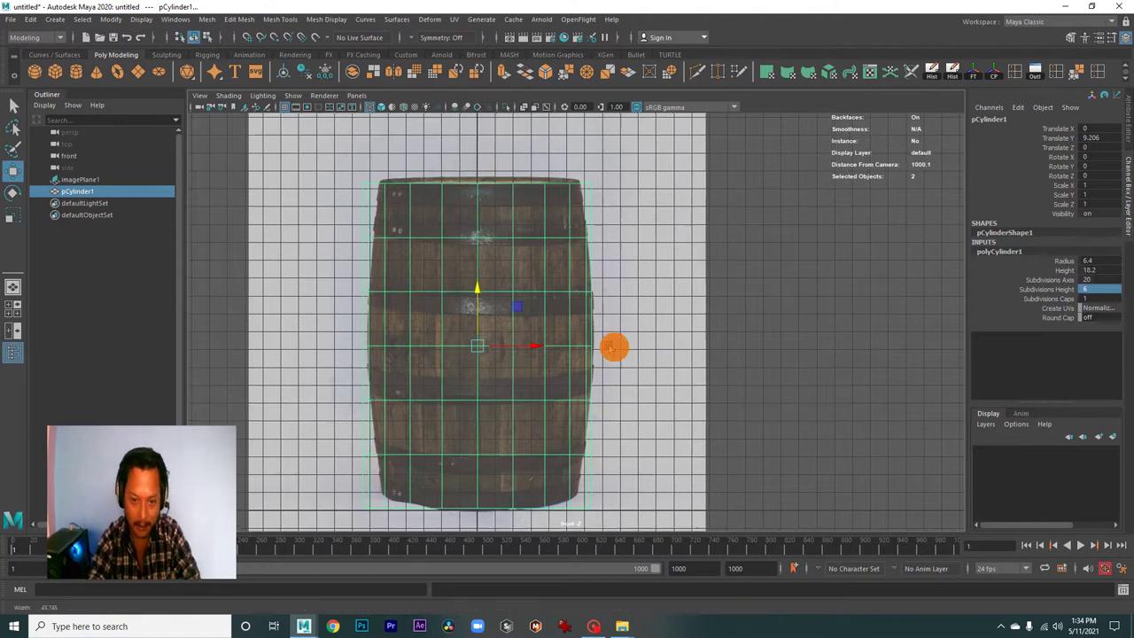
scroll(614, 347, up, 1)
scroll(591, 379, up, 2)
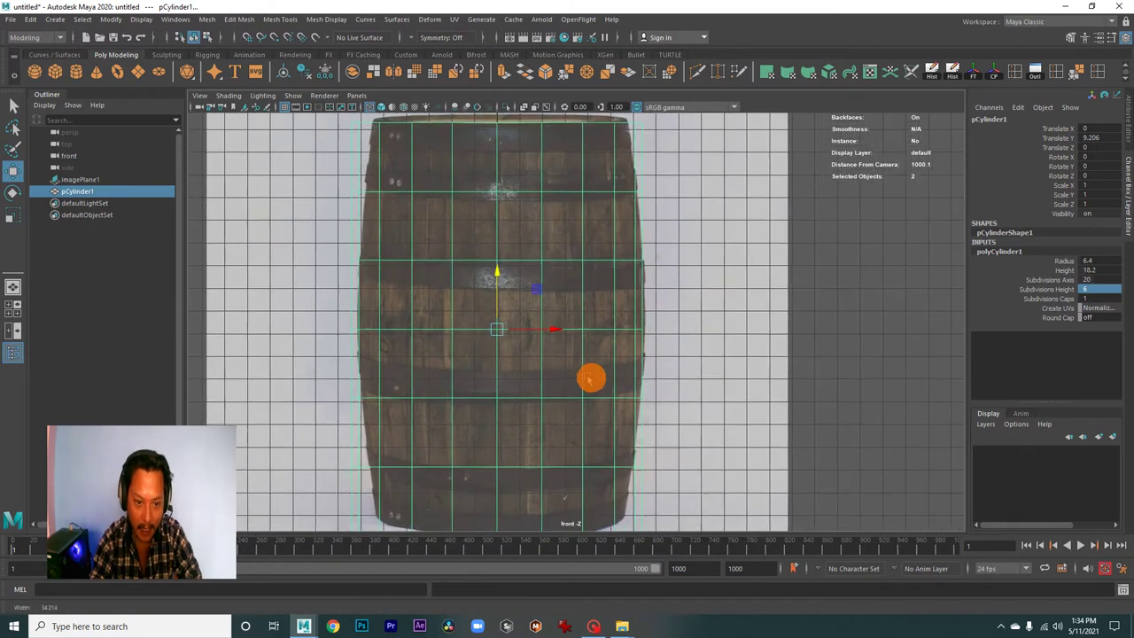
scroll(591, 379, up, 1)
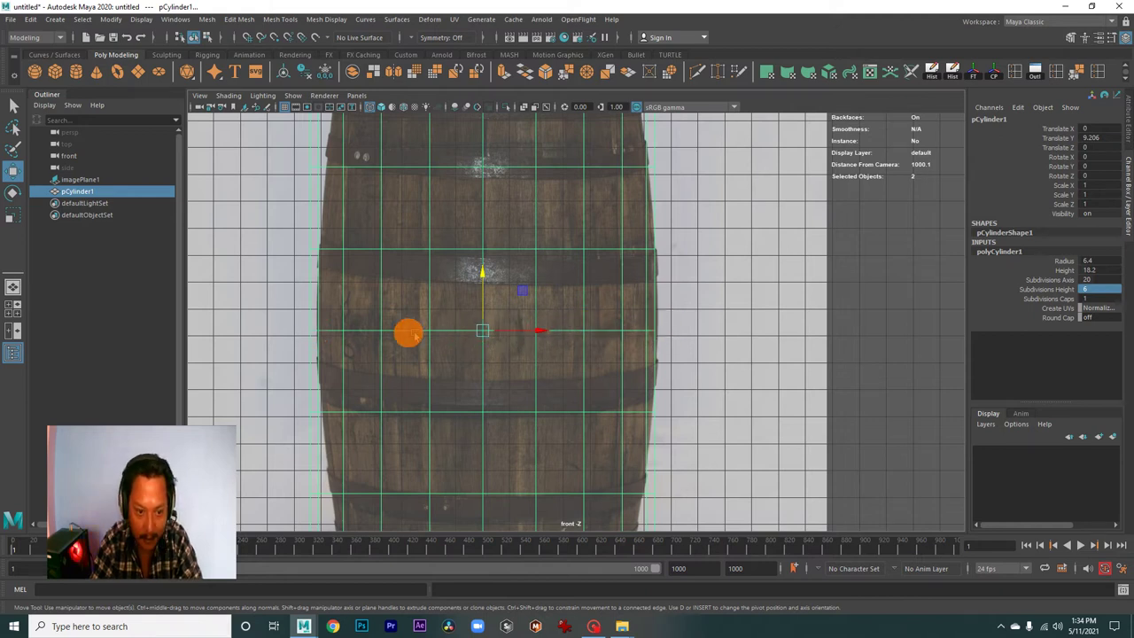
scroll(658, 367, down, 1)
alt+middle_drag(614, 345, 633, 387)
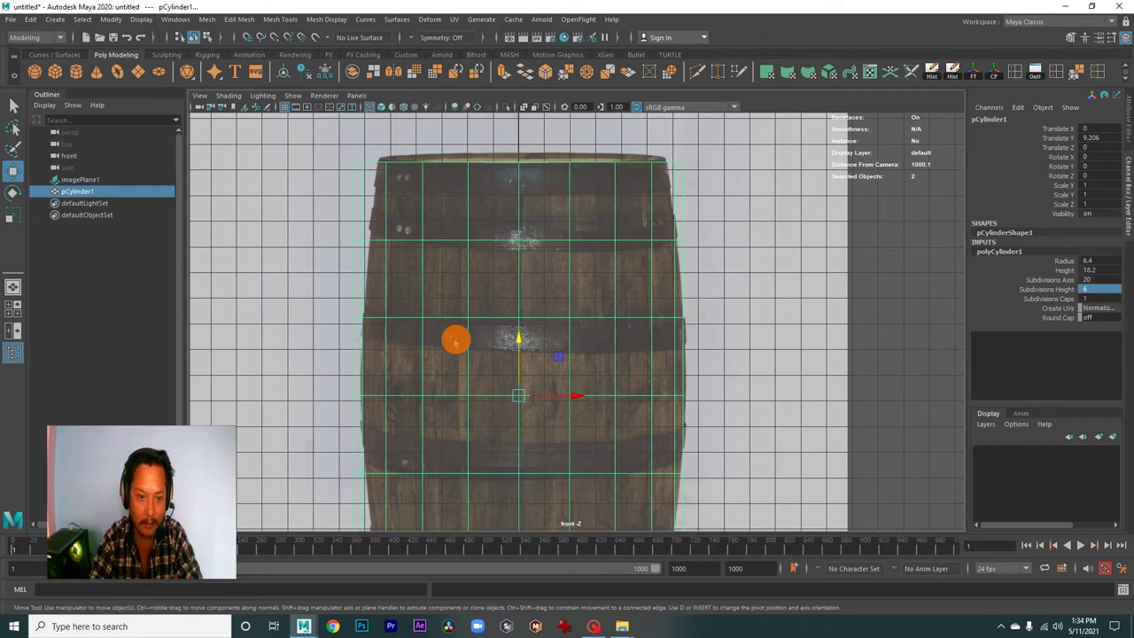
scroll(664, 376, down, 1)
scroll(576, 358, down, 1)
scroll(540, 319, up, 1)
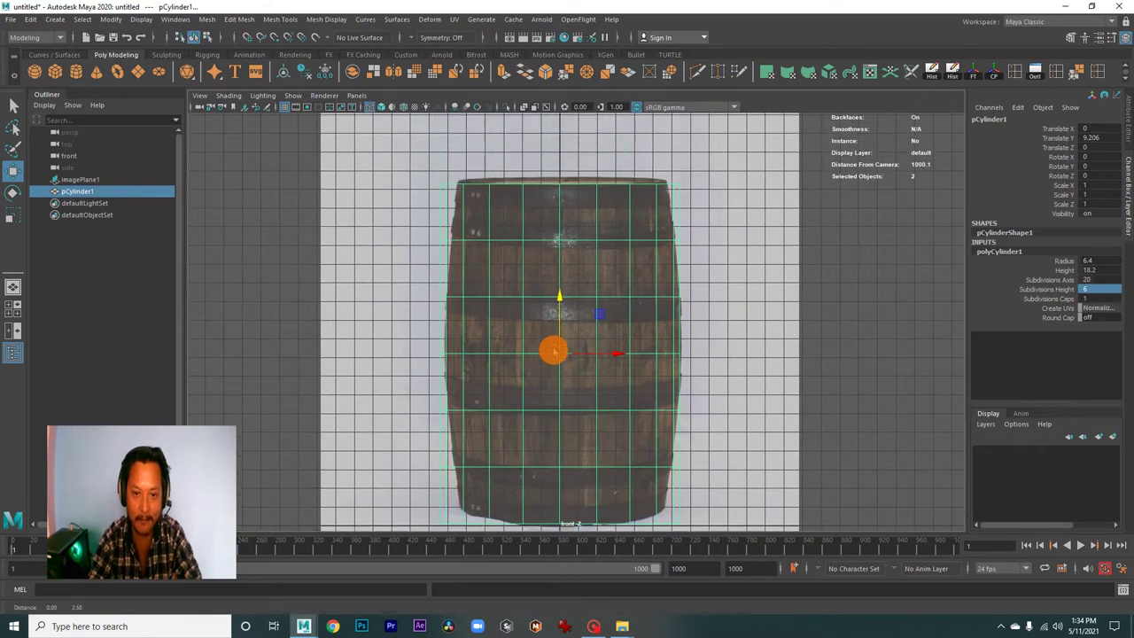
scroll(585, 337, up, 1)
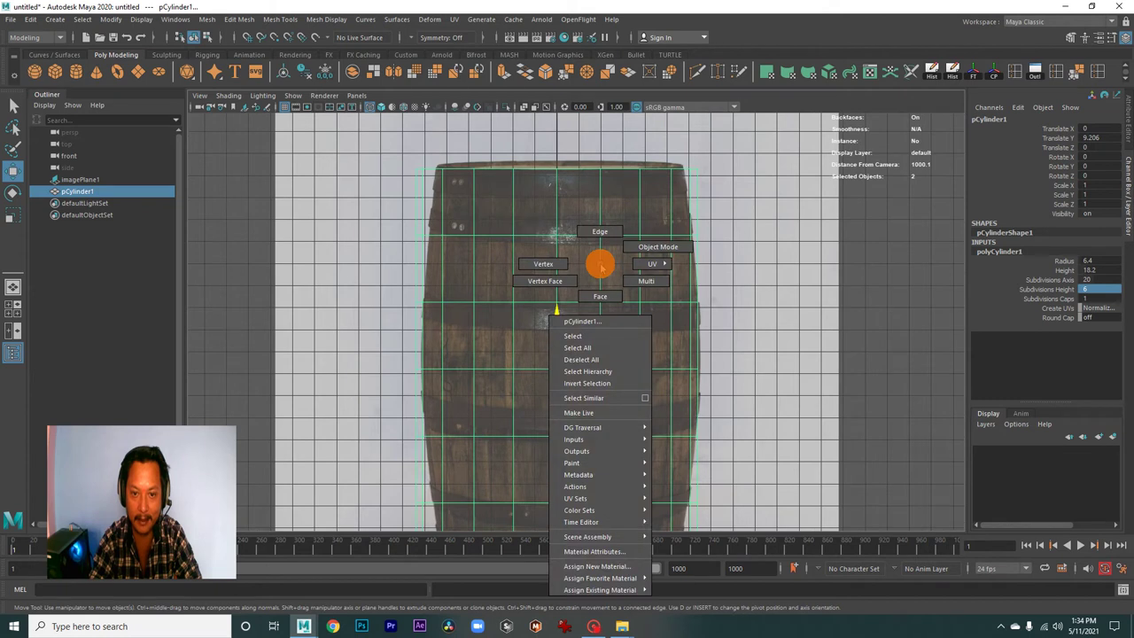
Switch pCylinder1 to edge mode and select a middle horizontal edge loop.
right_drag(599, 264, 603, 222)
double_click(610, 235)
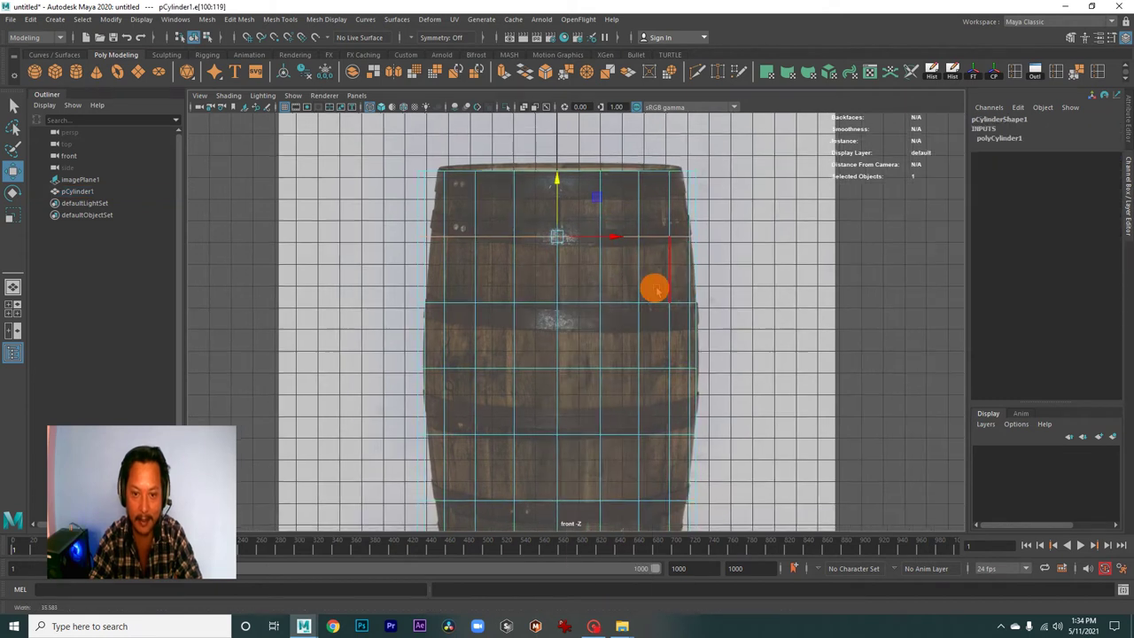
alt+middle_drag(609, 234, 662, 316)
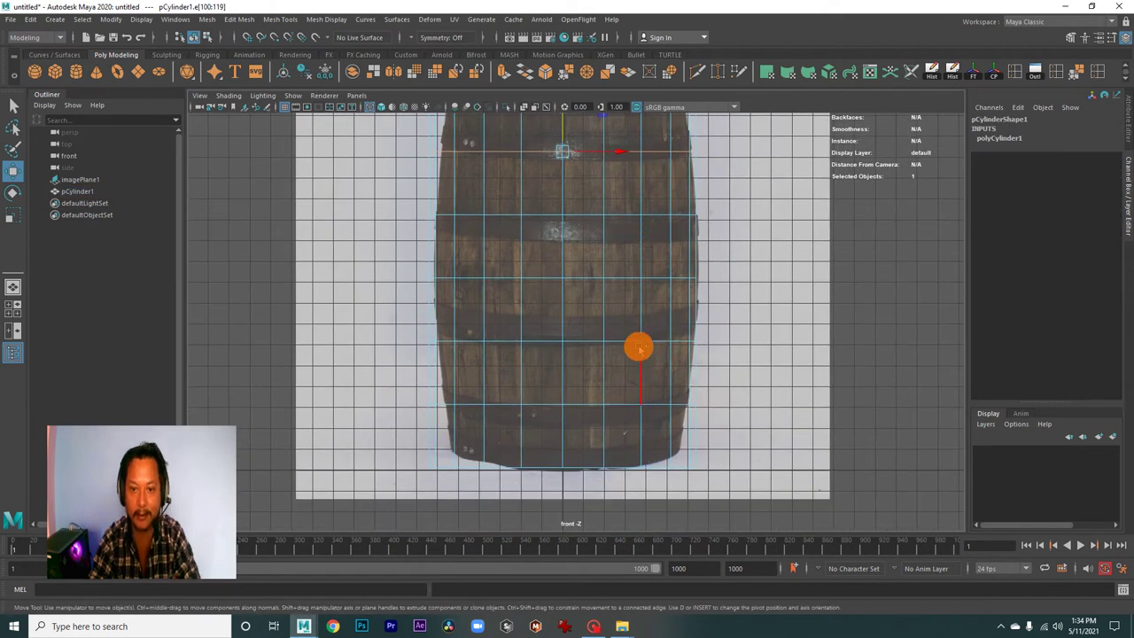
double_click(628, 342)
alt+right_drag(794, 357, 711, 330)
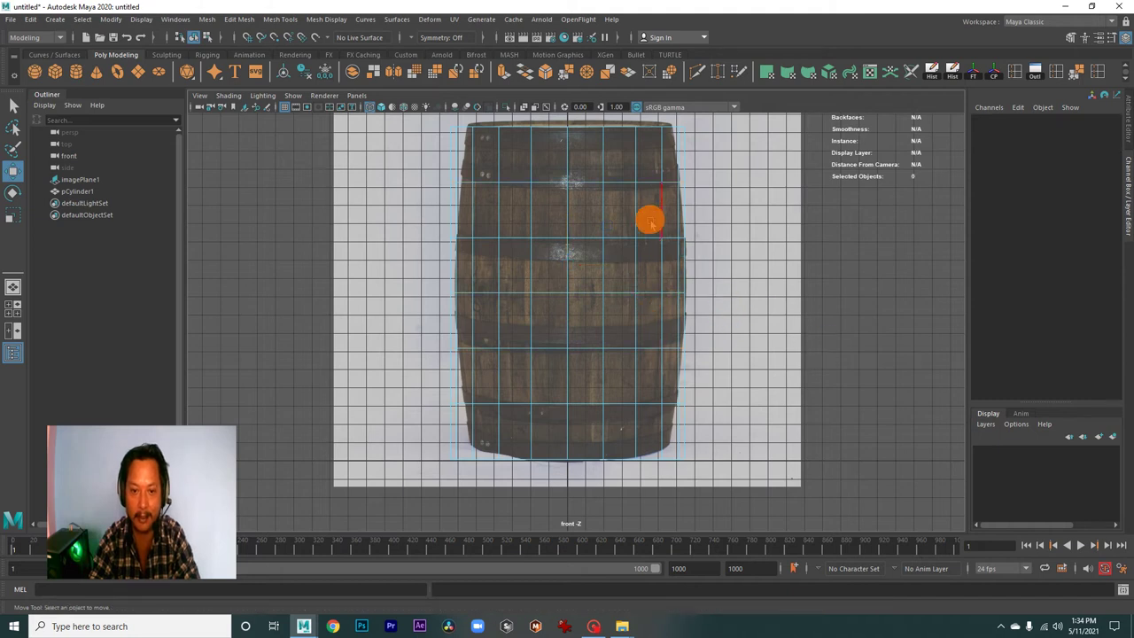
double_click(619, 185)
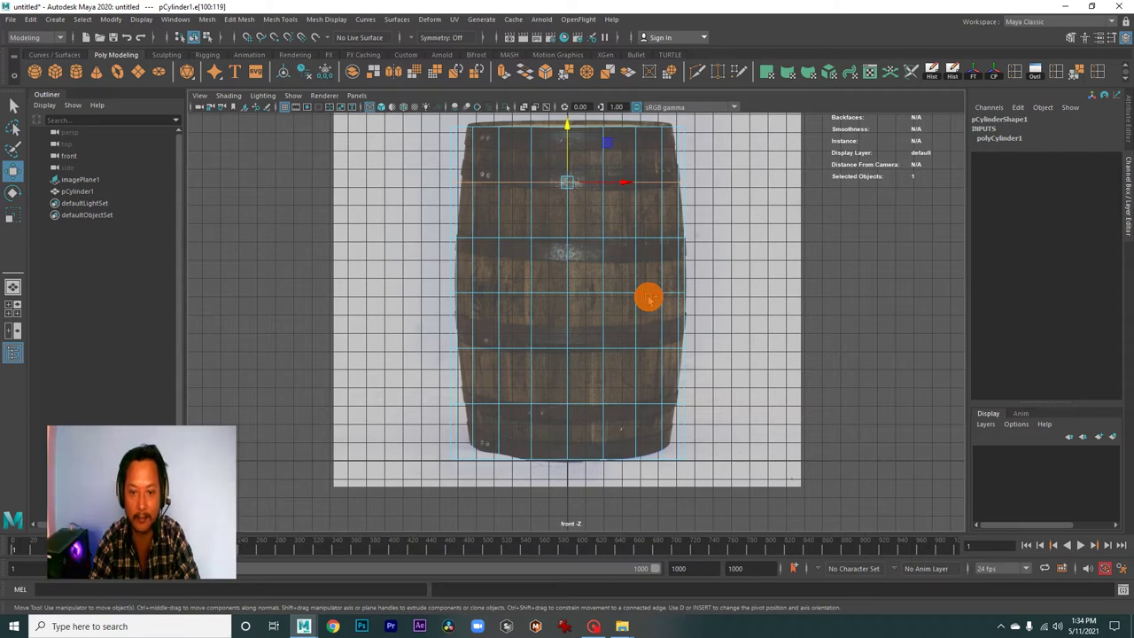
double_click(608, 240)
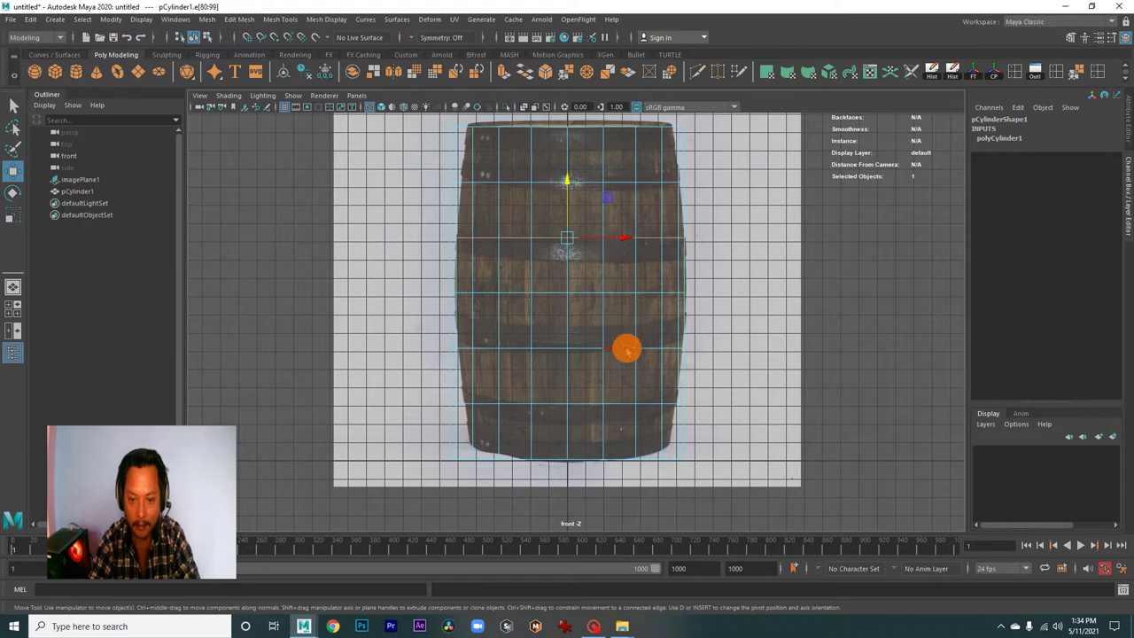
scroll(626, 350, up, 3)
scroll(646, 384, up, 1)
alt+middle_drag(672, 386, 654, 415)
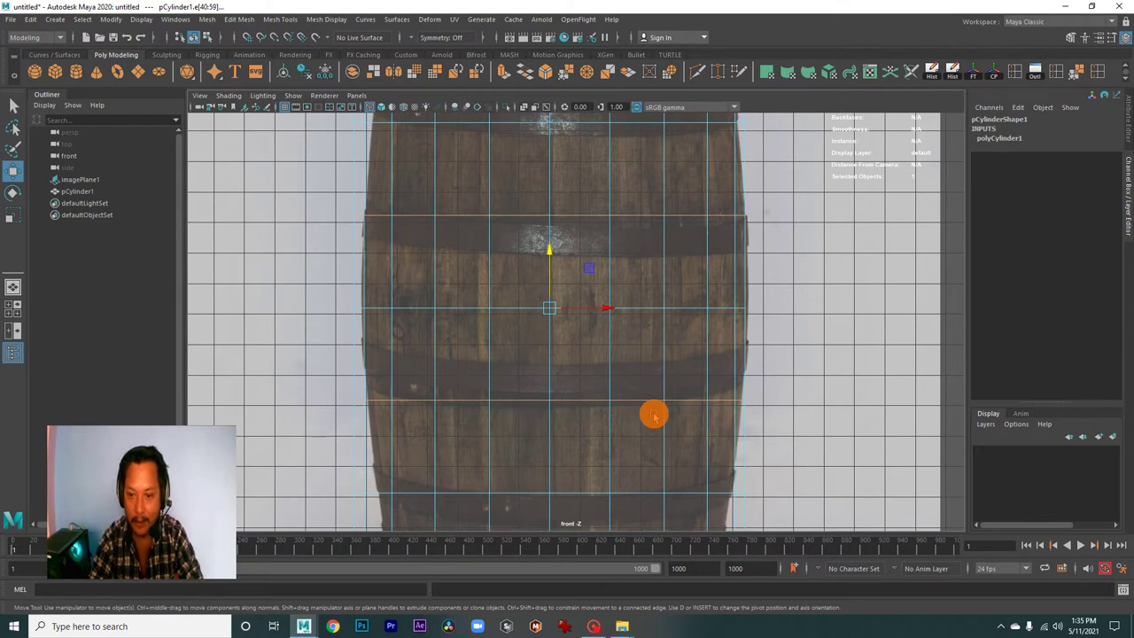
Scale the selected edge loop uniformly inward to about 0.98.
key(r)
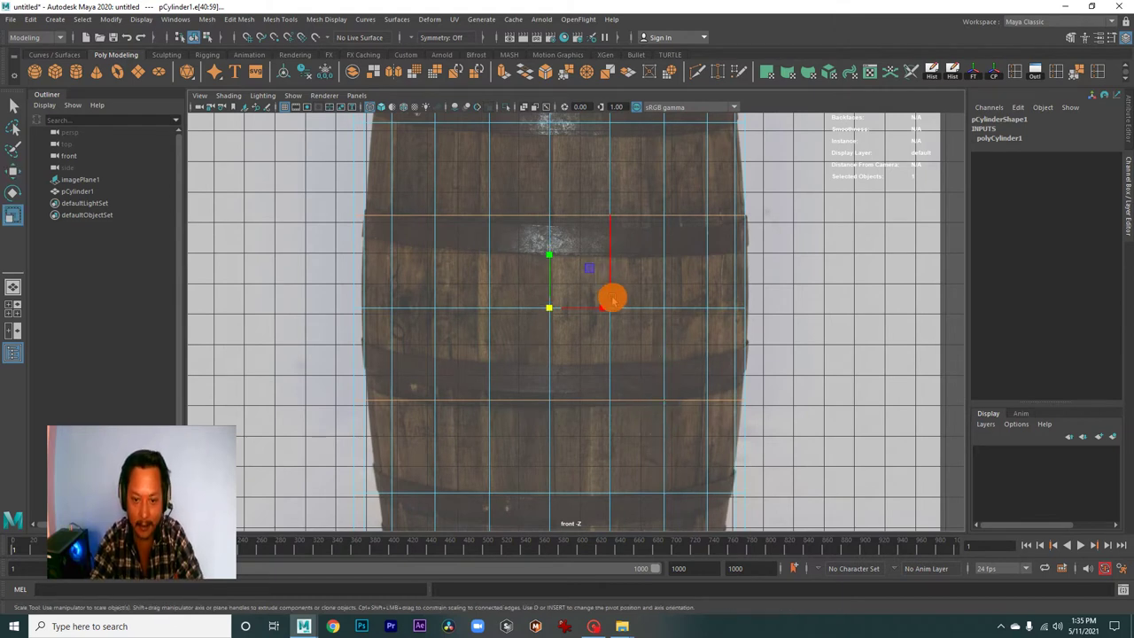
mouse_move(602, 309)
mouse_down()
mouse_move(593, 318)
mouse_move(606, 313)
mouse_up()
key(ctrl+z)
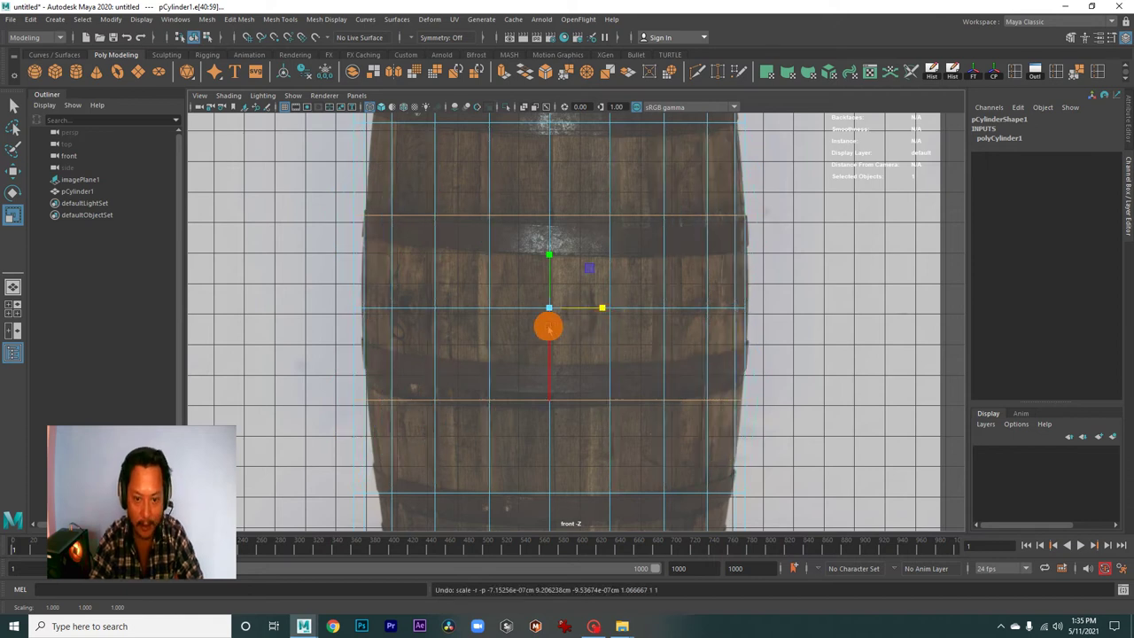
drag(551, 312, 541, 307)
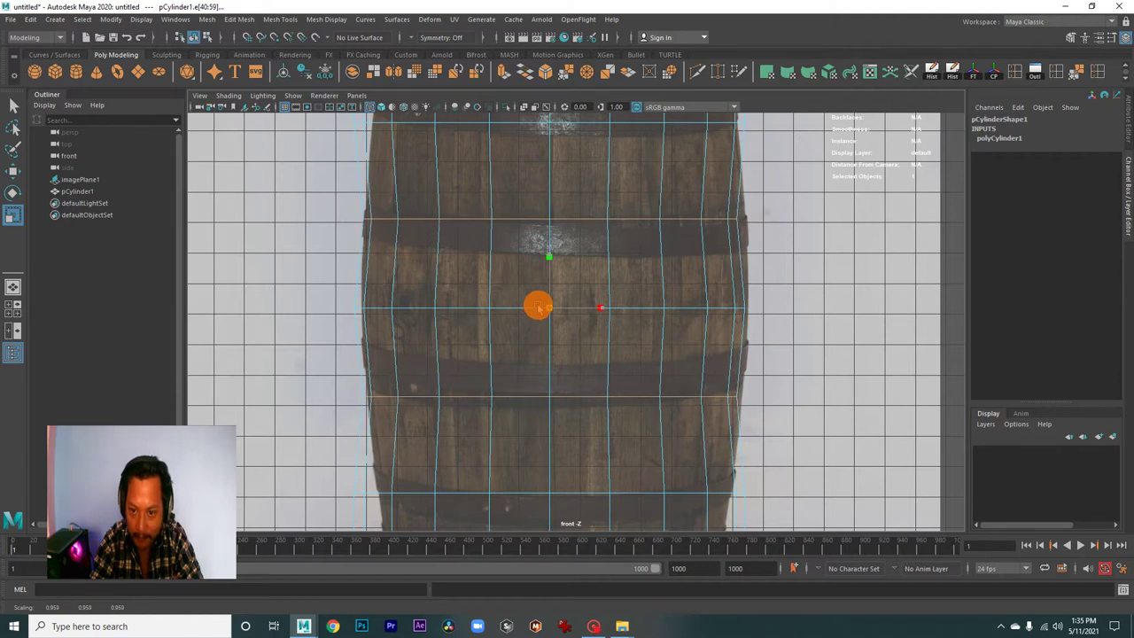
drag(539, 307, 581, 327)
alt+right_drag(590, 329, 592, 293)
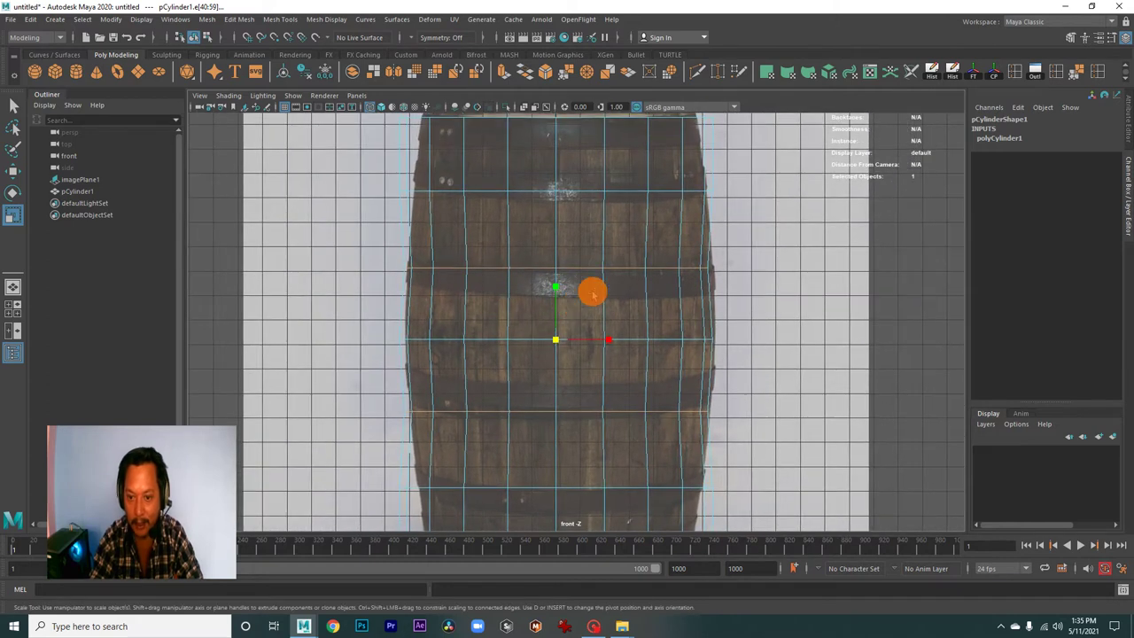
alt+middle_drag(593, 292, 593, 341)
In grey shading, pinch the cylinder's upper edge ring slightly inward.
key(5)
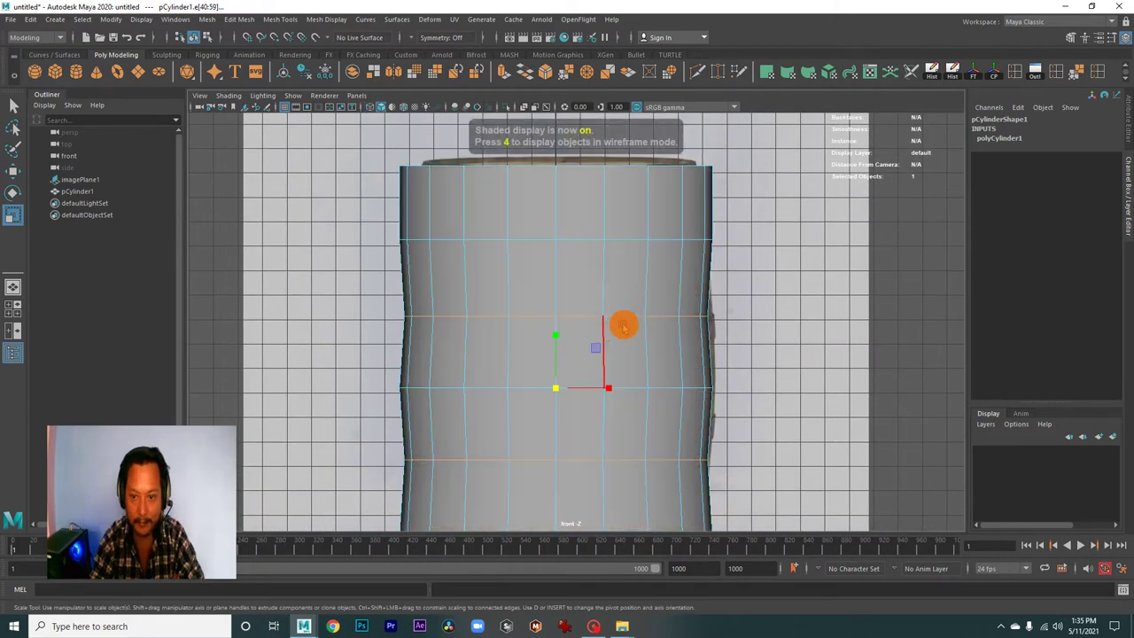
click(558, 394)
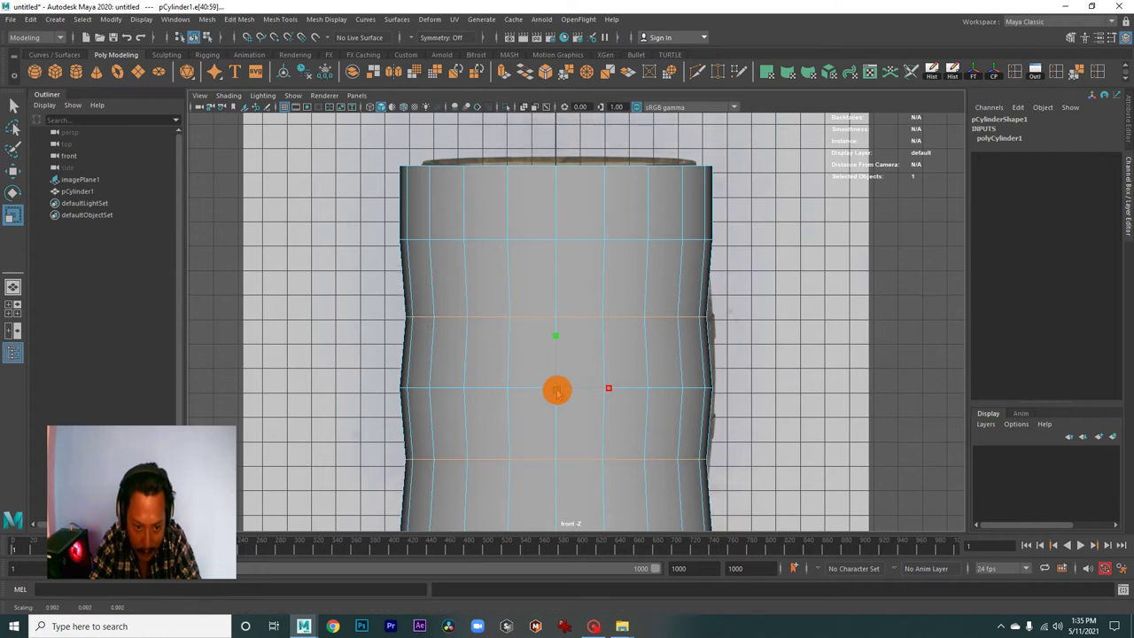
double_click(543, 238)
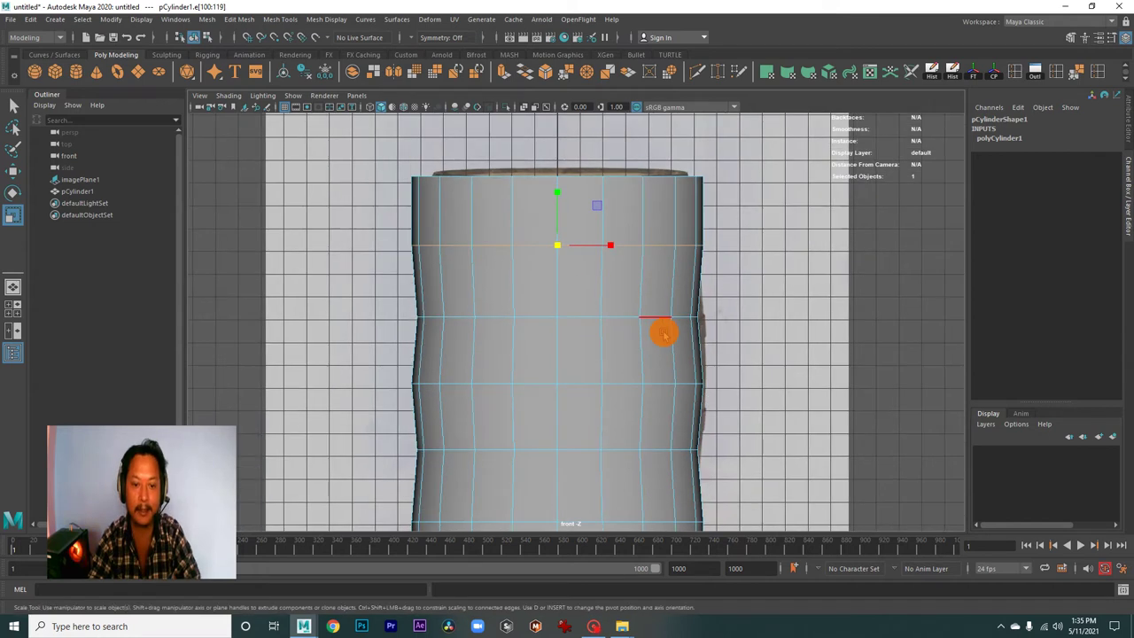
key(a)
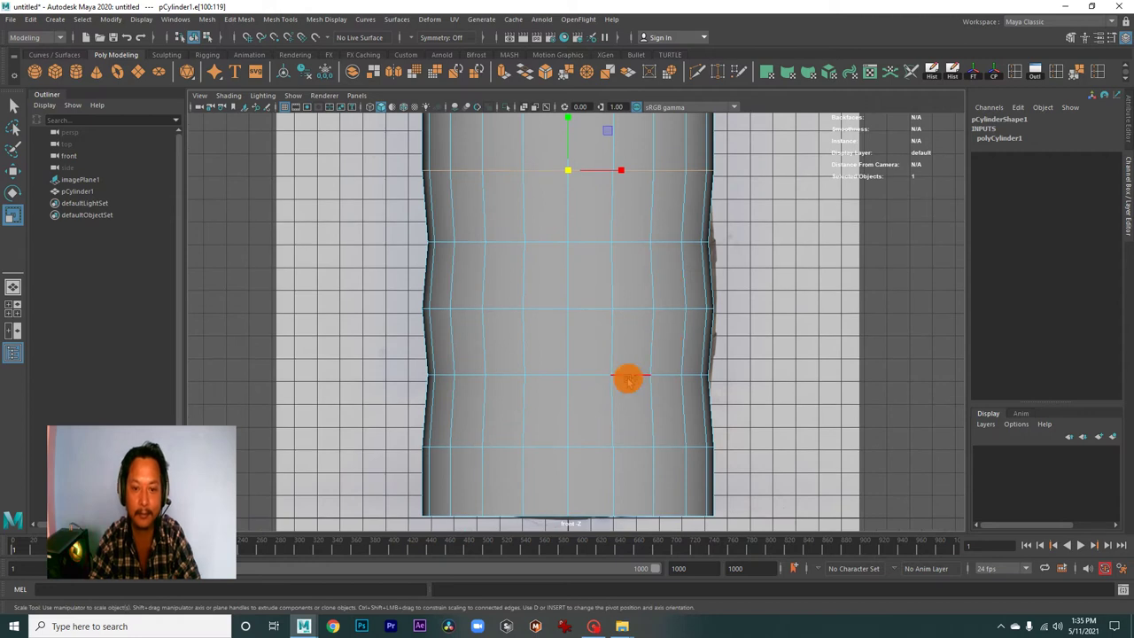
alt+right_drag(631, 379, 582, 360)
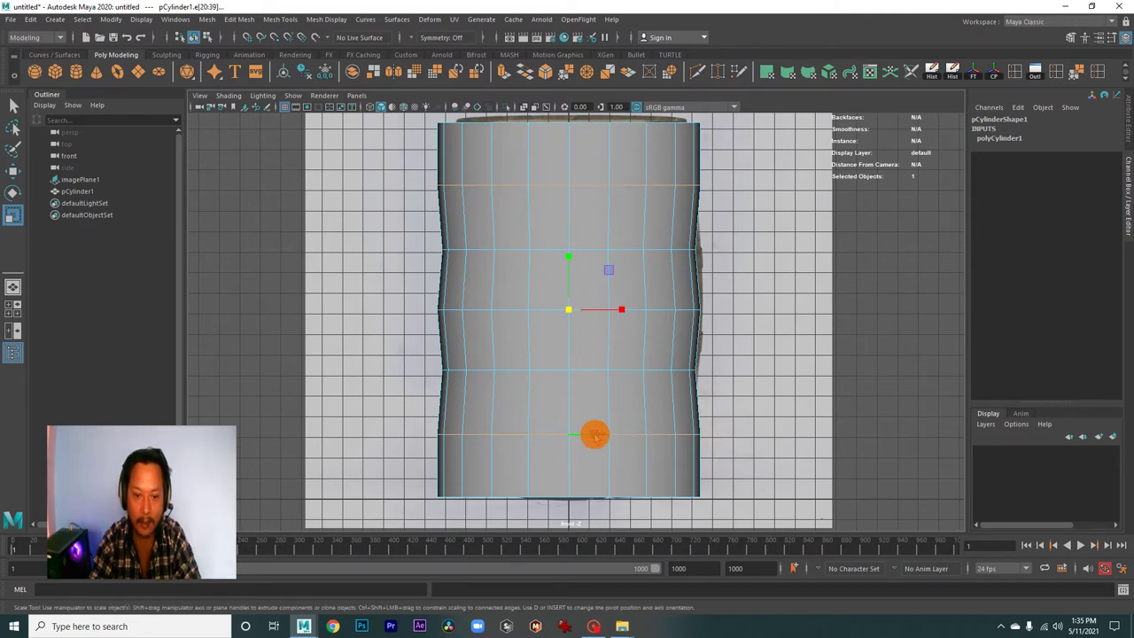
alt+middle_drag(597, 435, 658, 415)
drag(633, 290, 612, 294)
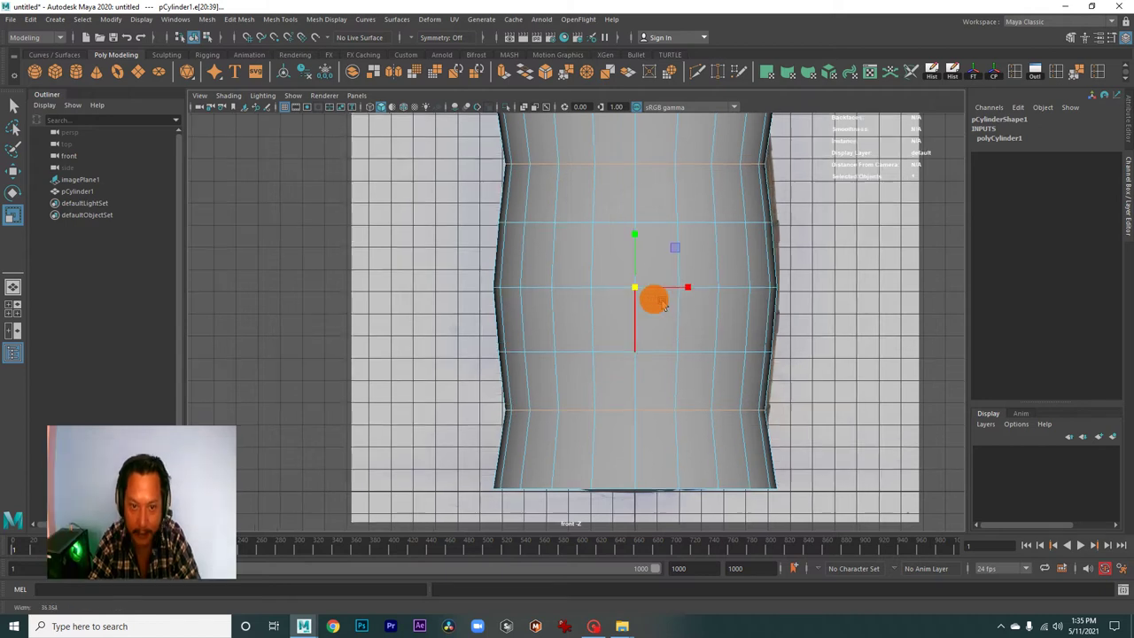
Try tapering the top and bottom rims inward, undo it, and switch to vertex mode.
alt+middle_drag(647, 296, 608, 314)
scroll(610, 301, down, 2)
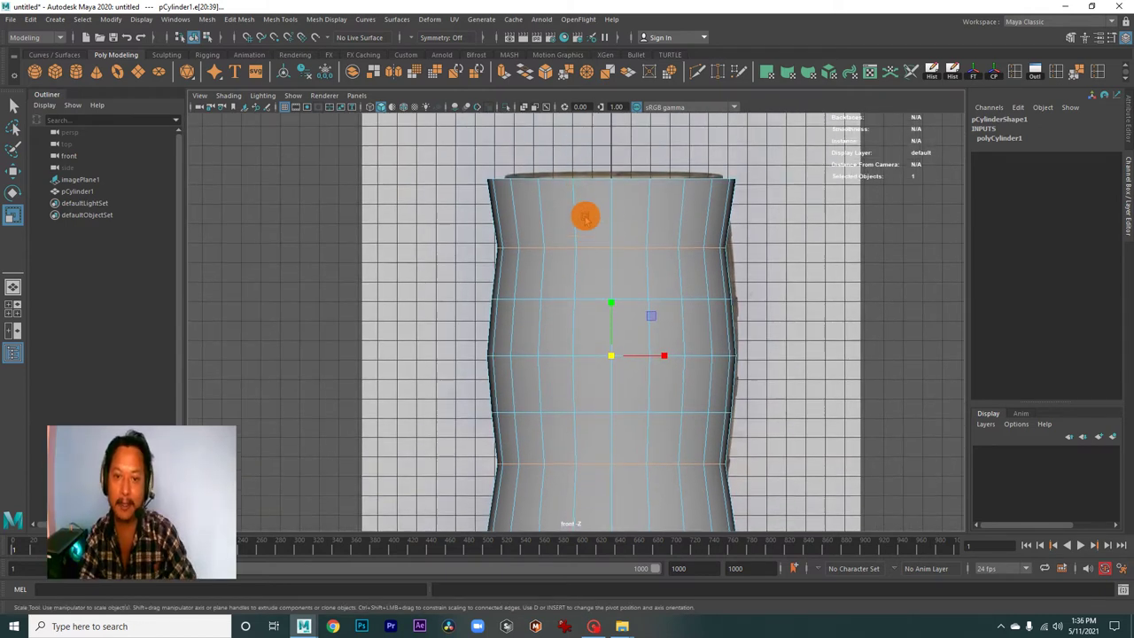
double_click(585, 180)
scroll(590, 286, down, 1)
alt+middle_drag(590, 286, 602, 203)
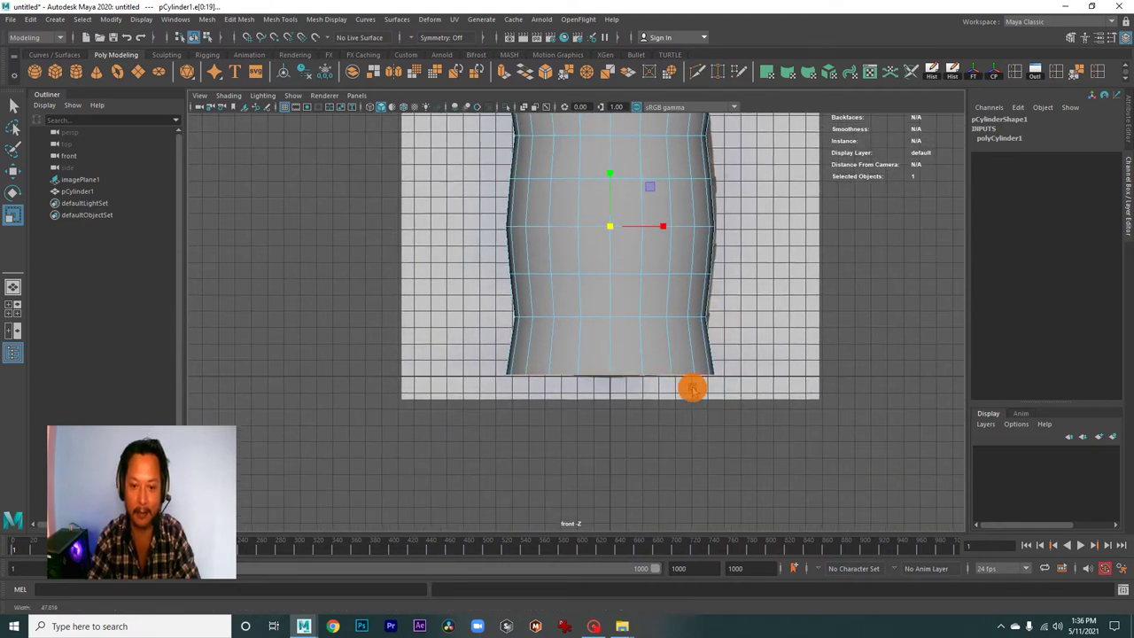
alt+middle_drag(691, 387, 683, 423)
mouse_move(617, 291)
mouse_down()
mouse_move(603, 286)
mouse_move(621, 433)
mouse_up()
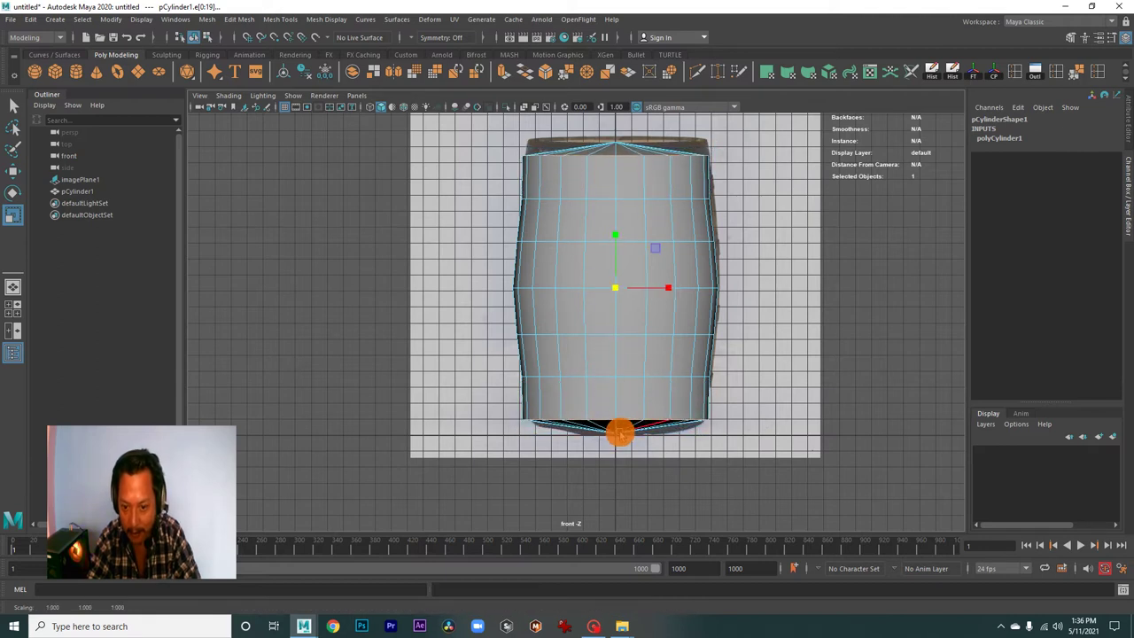
key(ctrl+z)
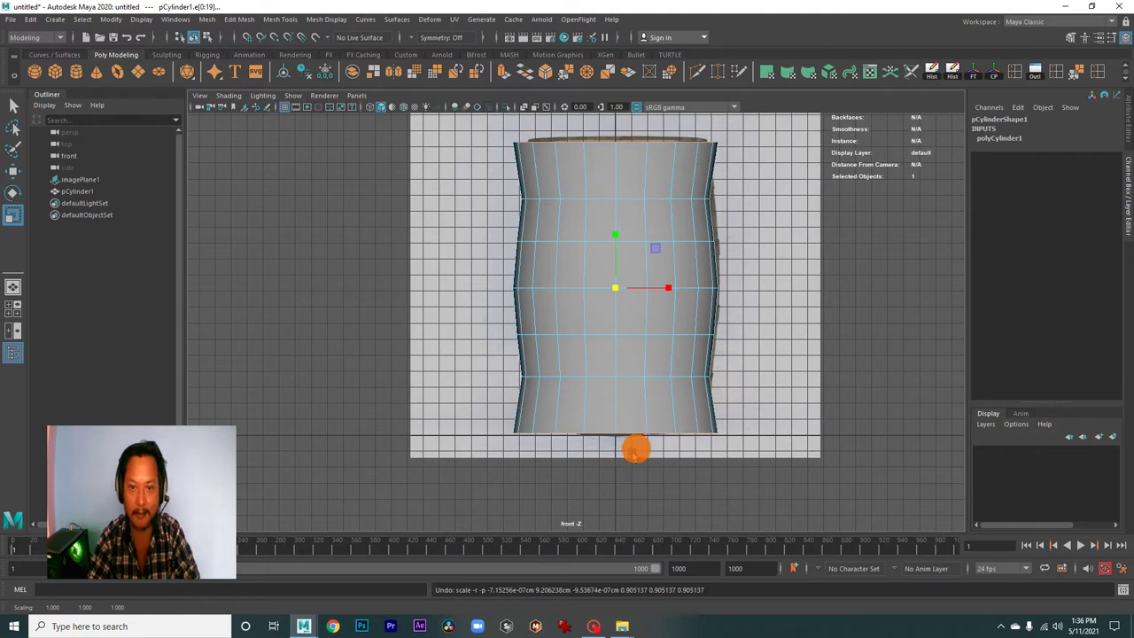
right_drag(633, 174, 519, 140)
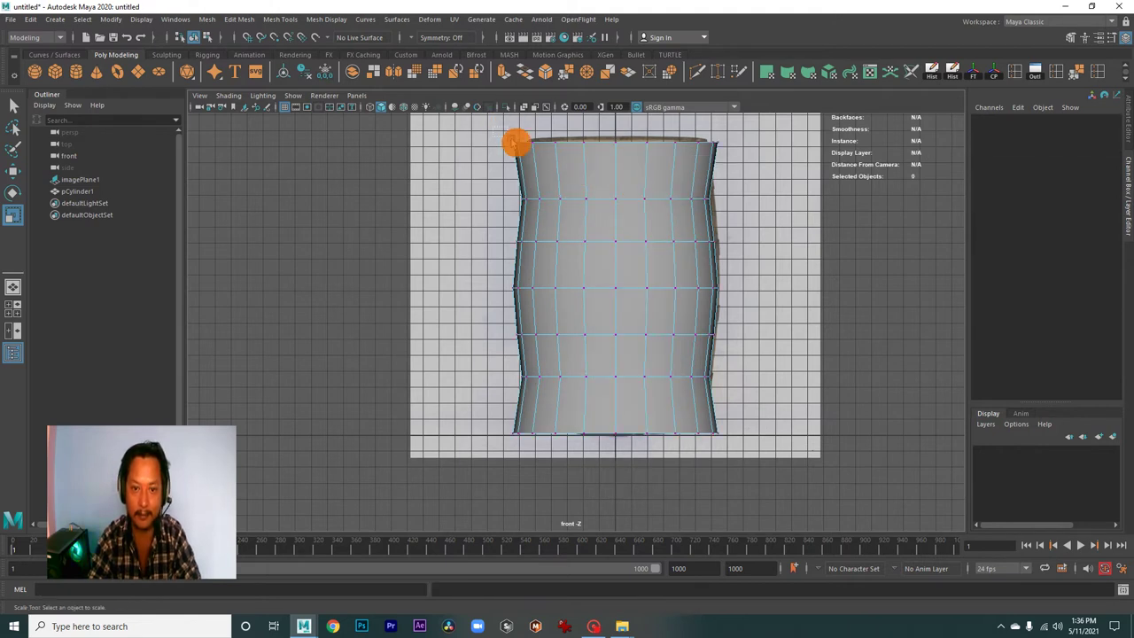
Select the top and bottom vertex rows and shrink the bottom row inward.
drag(515, 142, 726, 162)
alt+middle_drag(742, 245, 741, 370)
drag(735, 382, 564, 431)
alt+right_drag(565, 430, 683, 430)
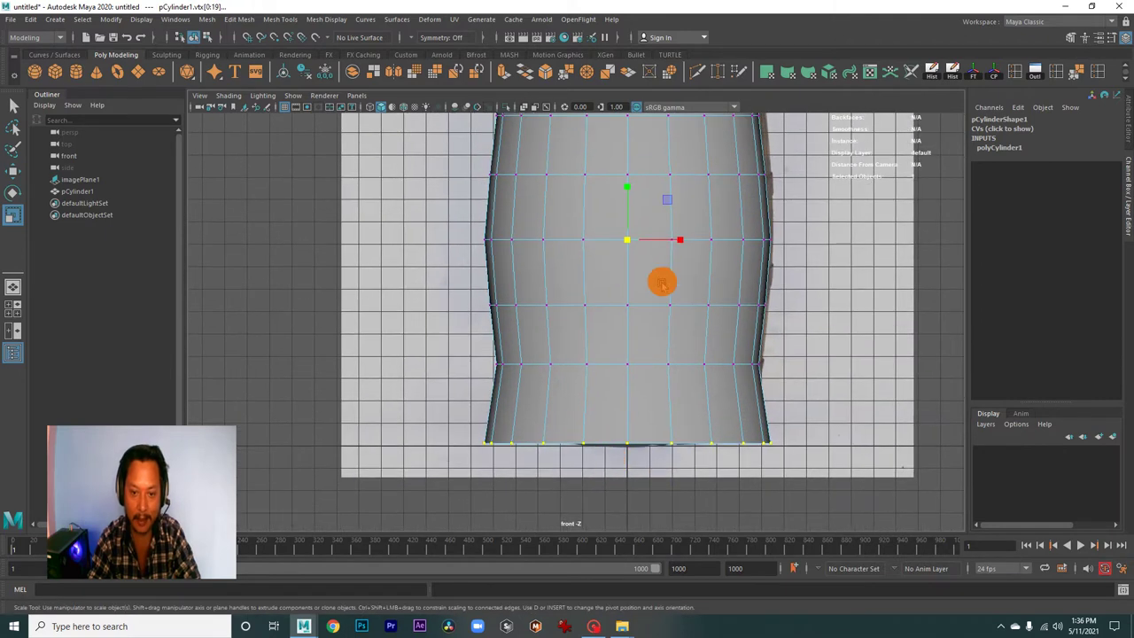
drag(627, 241, 587, 243)
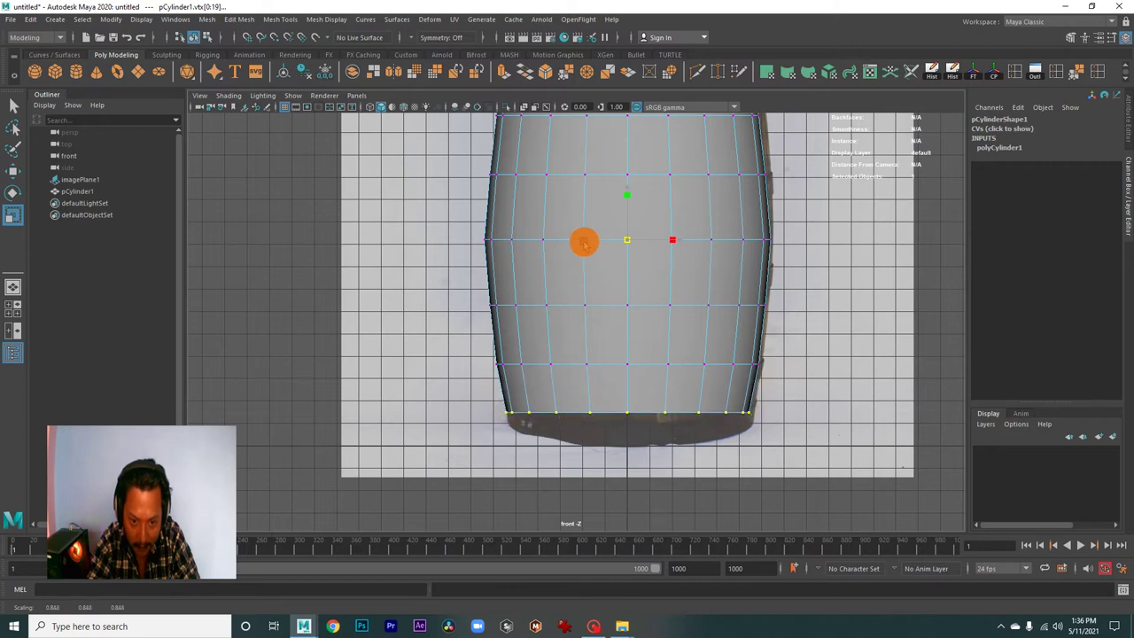
Raise the top vertex row slightly to stretch the barrel taller.
alt+middle_drag(714, 282, 673, 384)
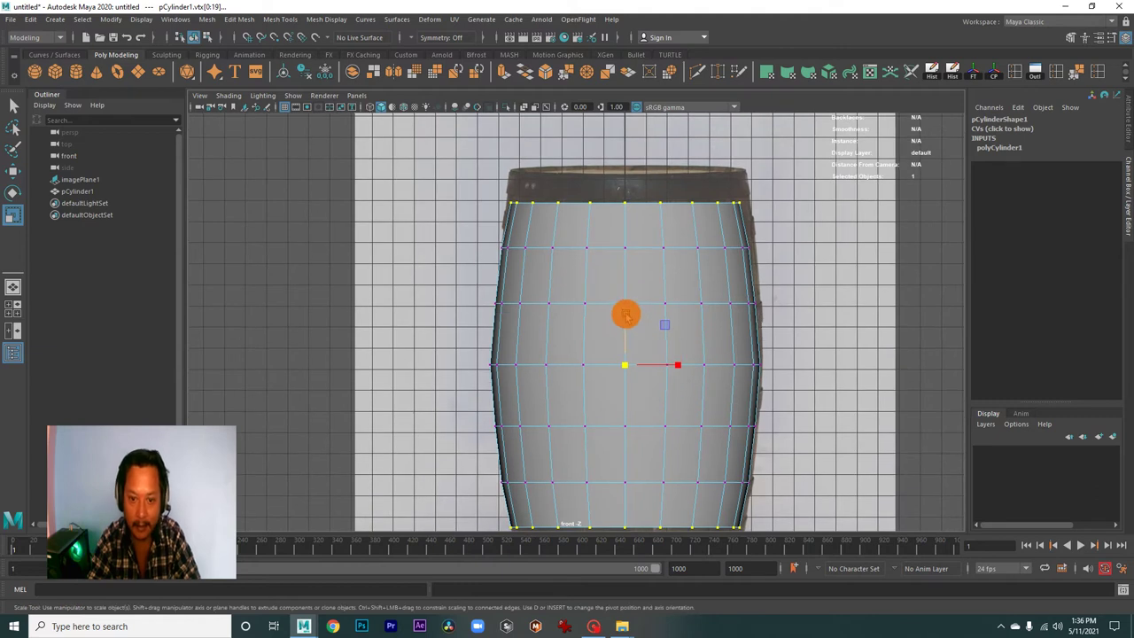
drag(625, 314, 625, 306)
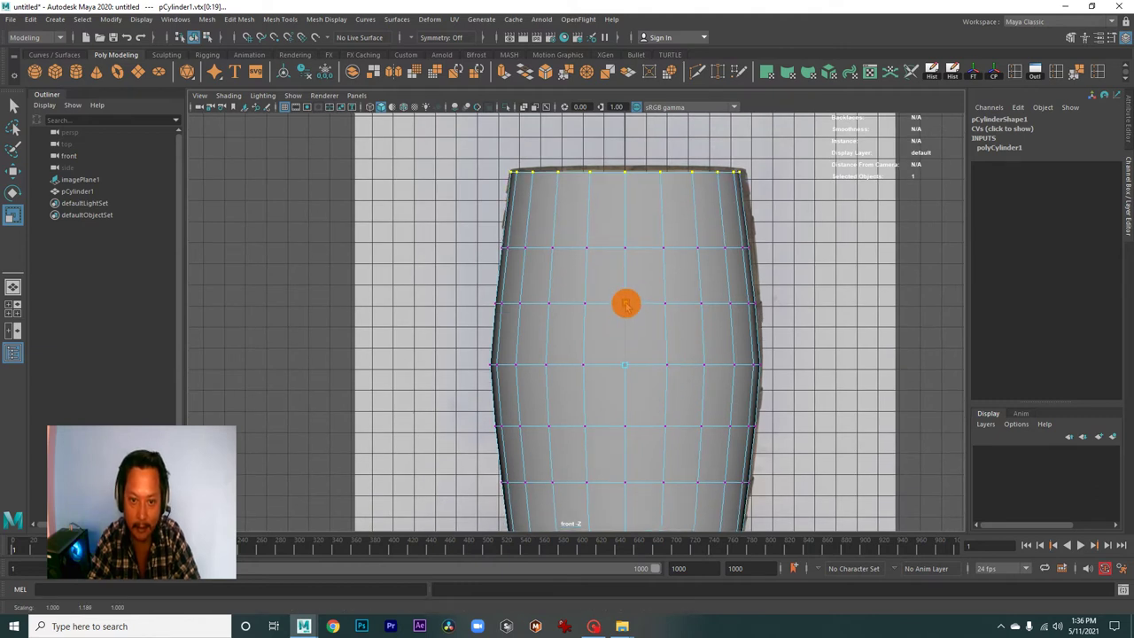
scroll(653, 348, down, 1)
alt+middle_drag(646, 384, 650, 280)
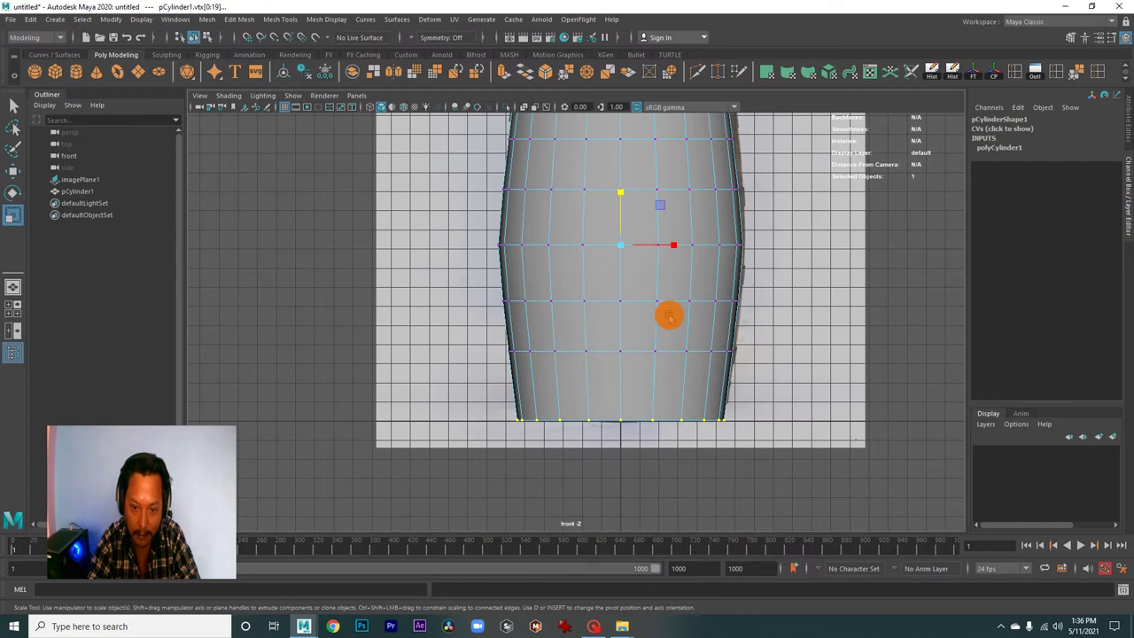
alt+middle_drag(680, 317, 676, 425)
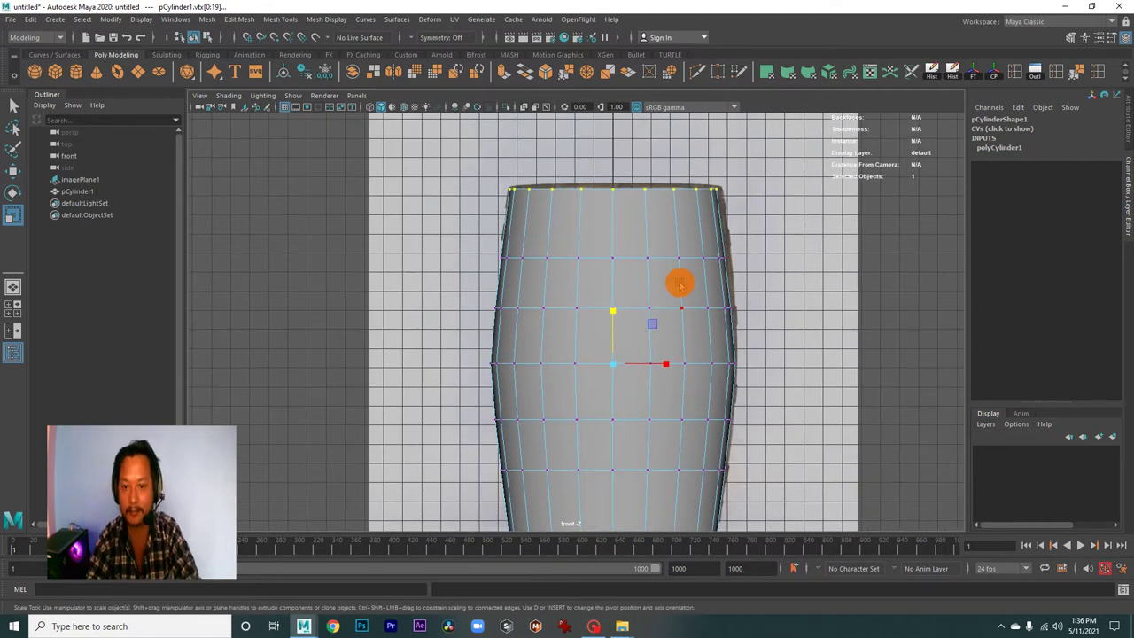
Return to object mode and view the barrel in perspective beside the reference image.
right_drag(684, 282, 744, 262)
click(767, 322)
click(673, 370)
key(space)
key(space)
mouse_move(788, 299)
alt+mouse_down()
mouse_move(612, 328)
mouse_move(825, 387)
alt+mouse_up()
click(744, 469)
mouse_move(683, 417)
alt+mouse_down()
mouse_move(782, 405)
mouse_move(771, 422)
mouse_move(690, 411)
mouse_move(807, 428)
mouse_move(825, 415)
mouse_move(853, 421)
mouse_move(715, 425)
mouse_move(771, 435)
mouse_move(751, 399)
mouse_move(648, 369)
mouse_move(571, 373)
mouse_move(691, 390)
mouse_move(751, 422)
alt+mouse_up()
click(690, 411)
click(787, 405)
click(714, 399)
click(643, 271)
Check the barrel's vertices from a level side view, then go back to object mode.
right_drag(647, 266, 620, 233)
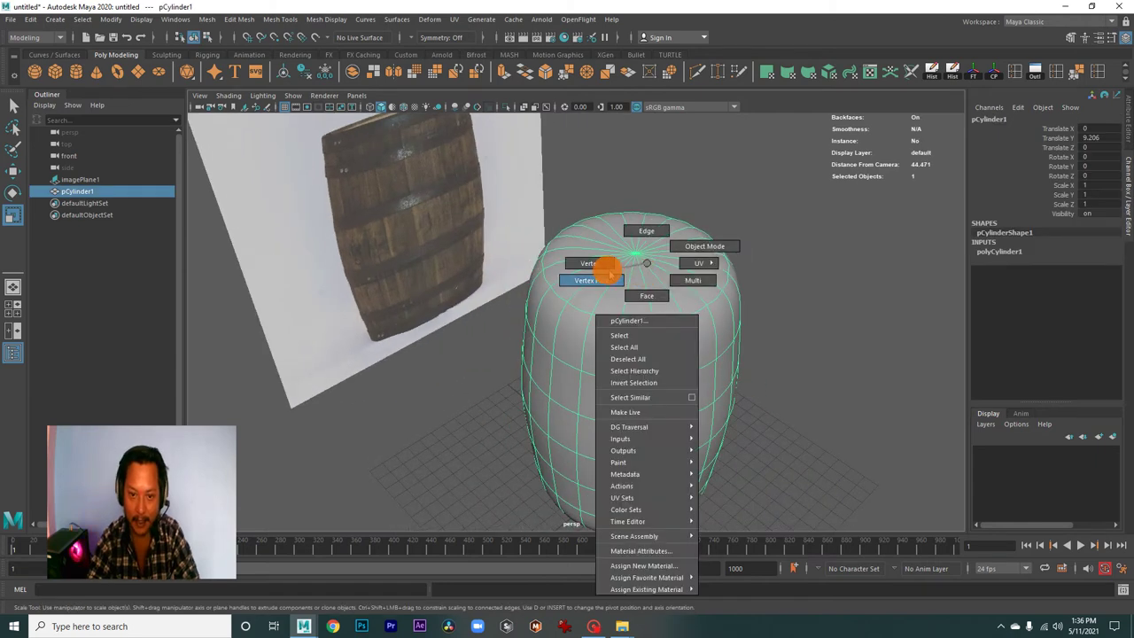
click(612, 243)
mouse_move(717, 289)
alt+mouse_down()
mouse_move(627, 346)
mouse_move(637, 306)
mouse_move(647, 331)
mouse_move(617, 327)
mouse_move(647, 381)
mouse_move(671, 347)
mouse_move(632, 414)
alt+mouse_up()
mouse_move(744, 425)
alt+mouse_down()
mouse_move(703, 417)
mouse_move(670, 311)
alt+mouse_up()
right_drag(670, 306, 738, 289)
Cycle the viewport layout, then orbit and dolly around the barrel and reference.
click(596, 342)
key(space)
key(space)
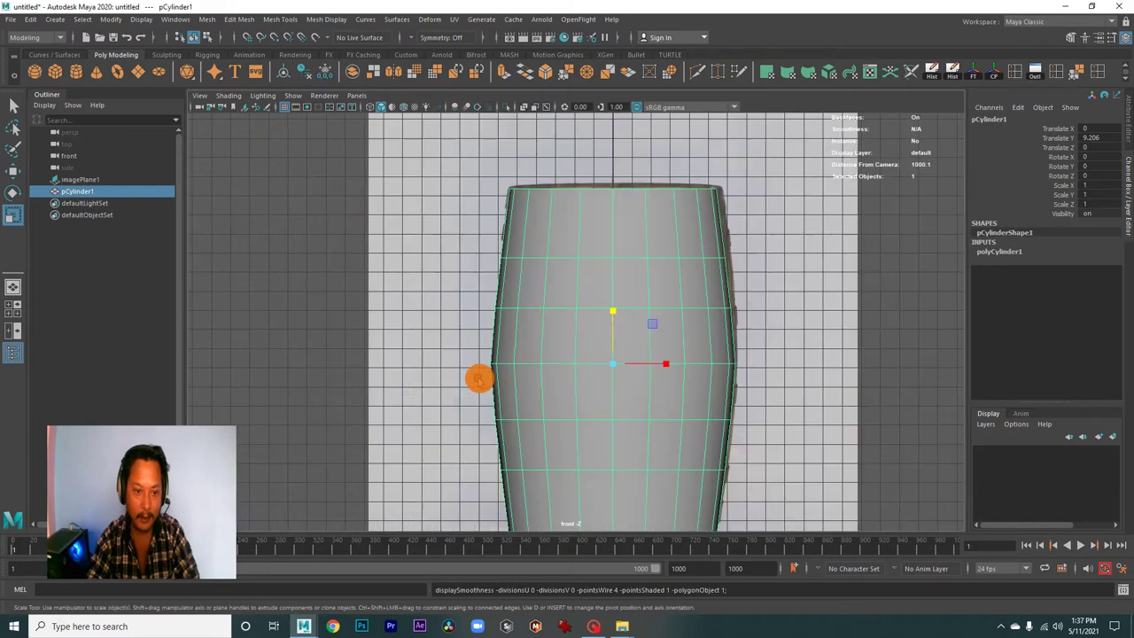
key(space)
key(space)
mouse_move(653, 289)
alt+mouse_down()
mouse_move(513, 334)
mouse_move(583, 352)
alt+mouse_up()
alt+right_drag(583, 353, 695, 271)
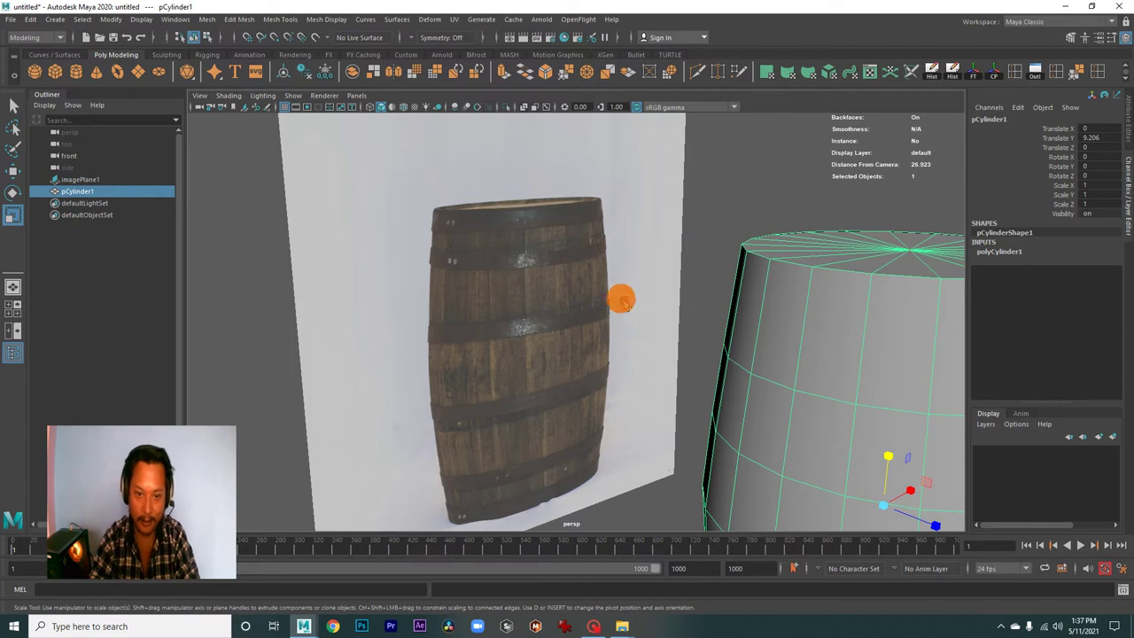
mouse_move(853, 416)
alt+mouse_down()
mouse_move(805, 366)
mouse_move(681, 339)
mouse_move(706, 362)
mouse_move(638, 379)
mouse_move(633, 370)
mouse_move(668, 351)
mouse_move(632, 342)
mouse_move(666, 358)
alt+mouse_up()
mouse_move(665, 359)
alt+right_down()
mouse_move(676, 355)
mouse_move(653, 377)
mouse_move(430, 301)
mouse_move(638, 363)
mouse_move(652, 327)
mouse_move(617, 222)
mouse_move(596, 233)
mouse_move(635, 261)
alt+right_up()
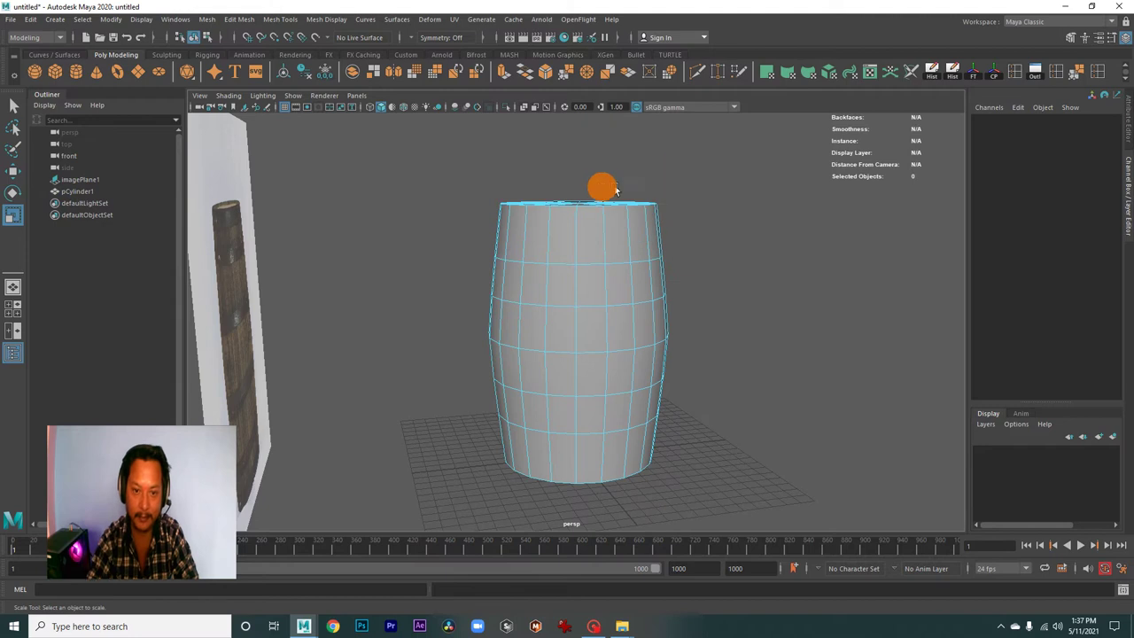
Extrude the barrel's top cap faces with an Offset of 0.3.
drag(439, 164, 722, 234)
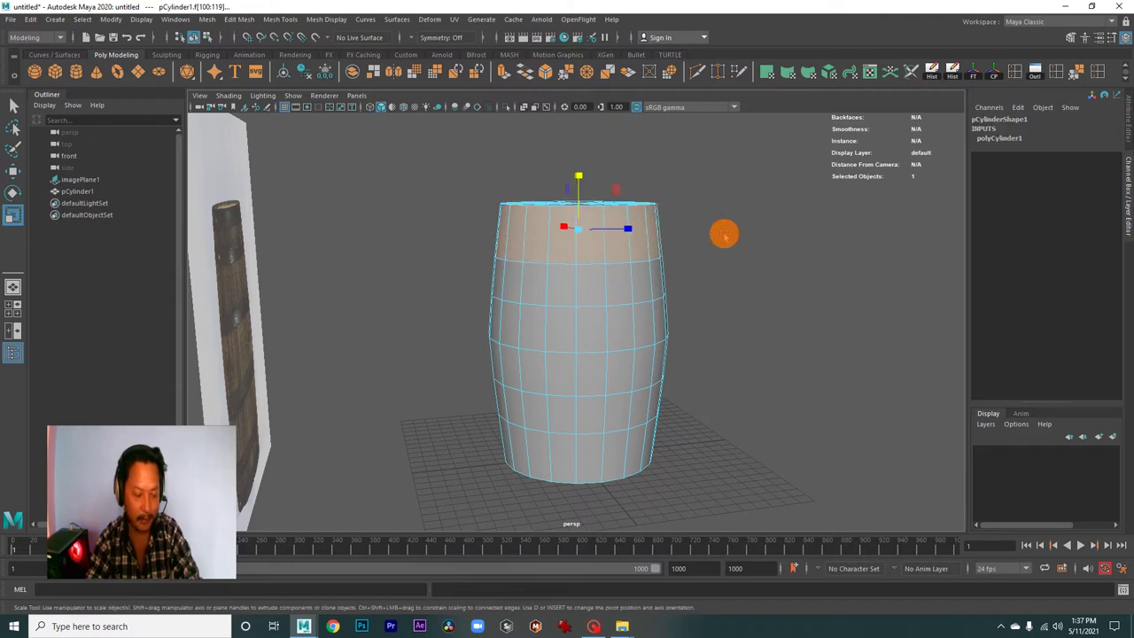
mouse_move(823, 306)
alt+mouse_down()
mouse_move(590, 324)
mouse_move(717, 354)
mouse_move(590, 332)
mouse_move(670, 337)
mouse_move(652, 399)
alt+mouse_up()
click(503, 73)
mouse_move(810, 292)
alt+mouse_down()
mouse_move(820, 299)
mouse_move(774, 340)
mouse_move(759, 334)
mouse_move(749, 357)
mouse_move(782, 357)
mouse_move(762, 361)
alt+mouse_up()
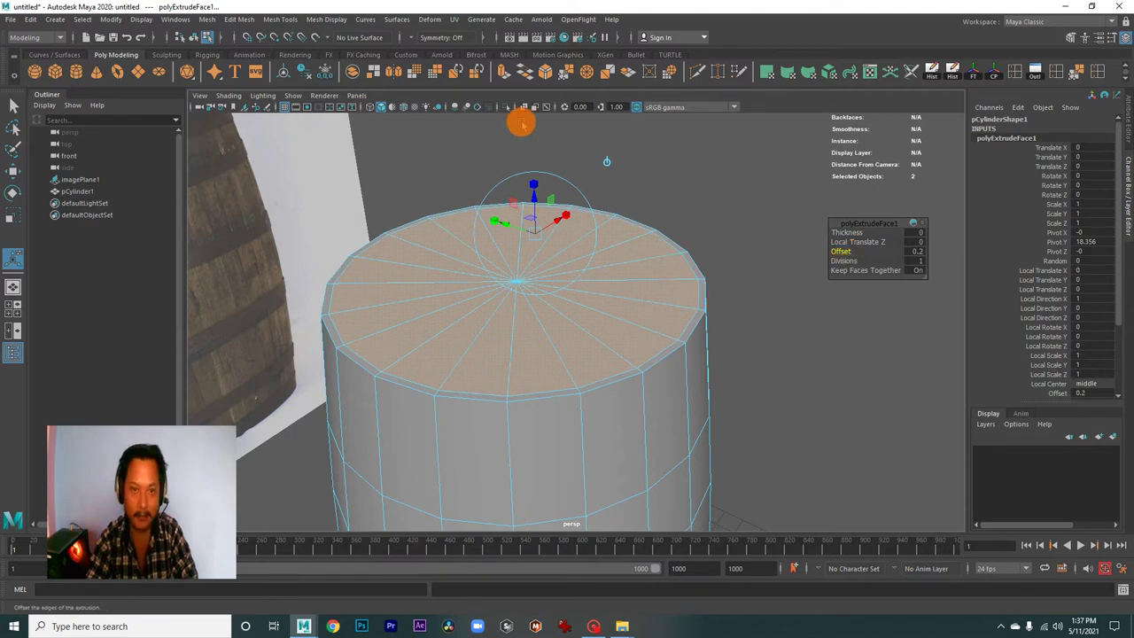
click(503, 72)
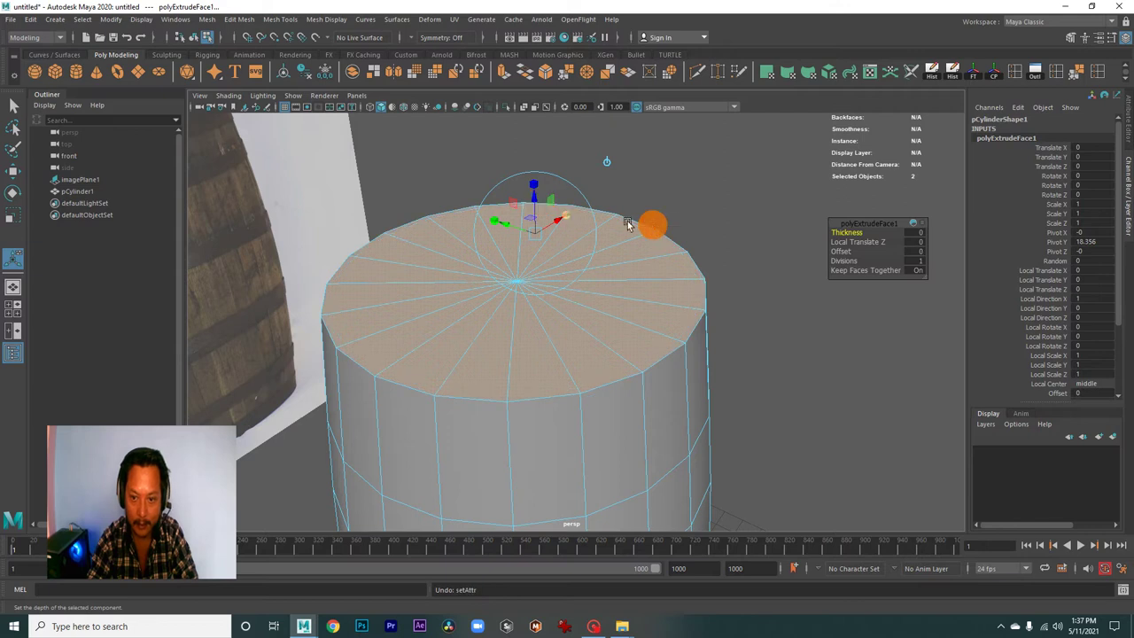
drag(843, 253, 845, 254)
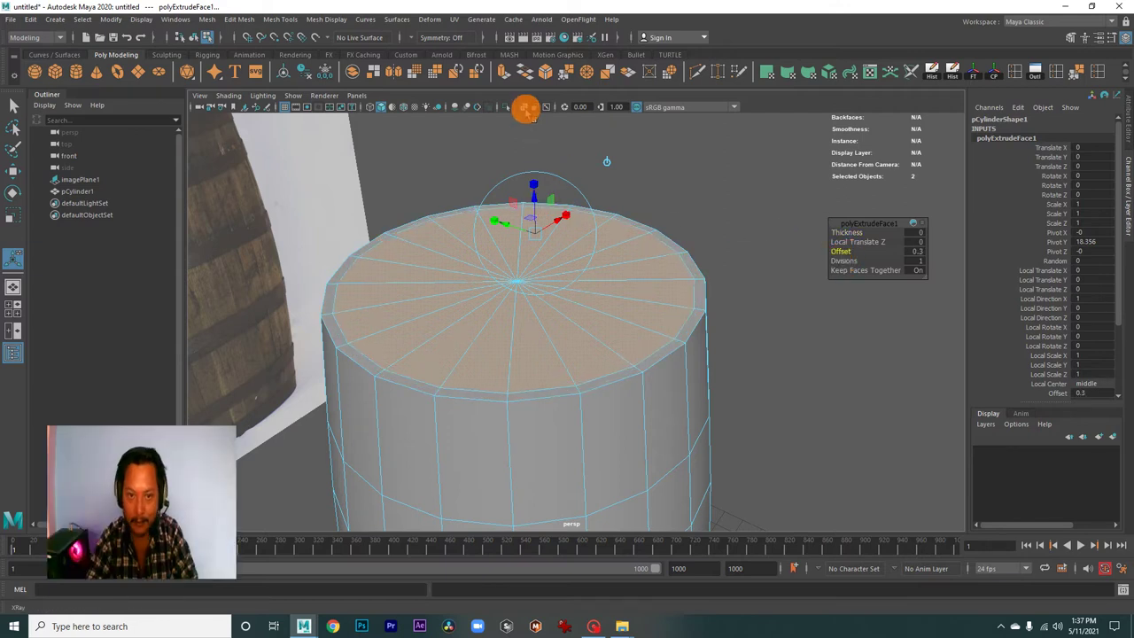
Extrude the top cap again, sinking it with Local Translate Z -0.423 and Offset 0.2.
click(505, 74)
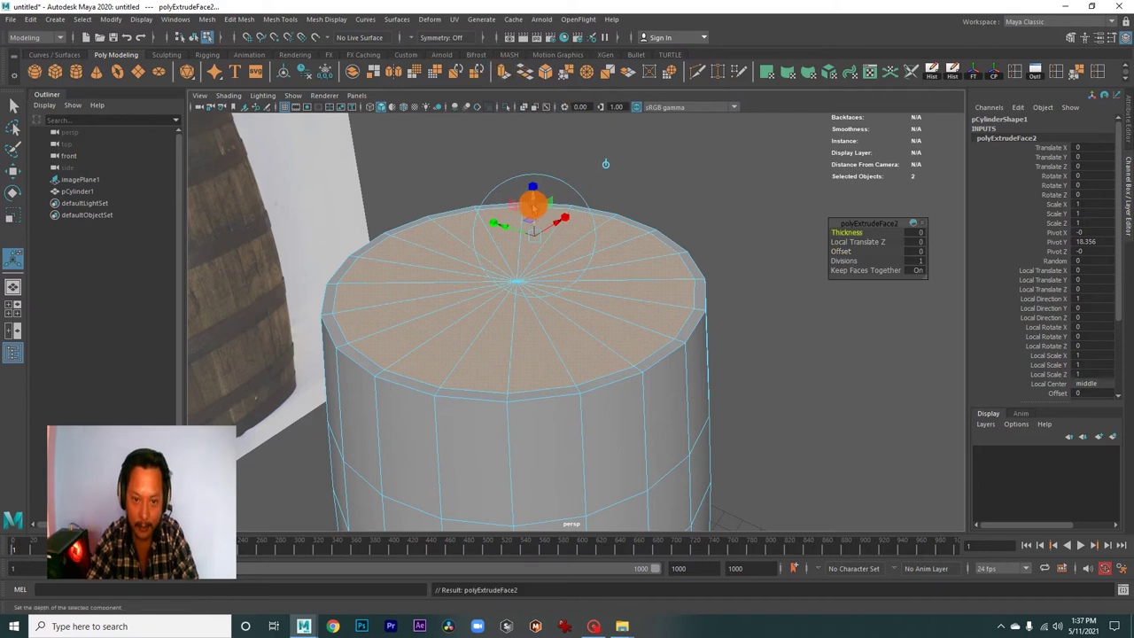
drag(534, 203, 539, 218)
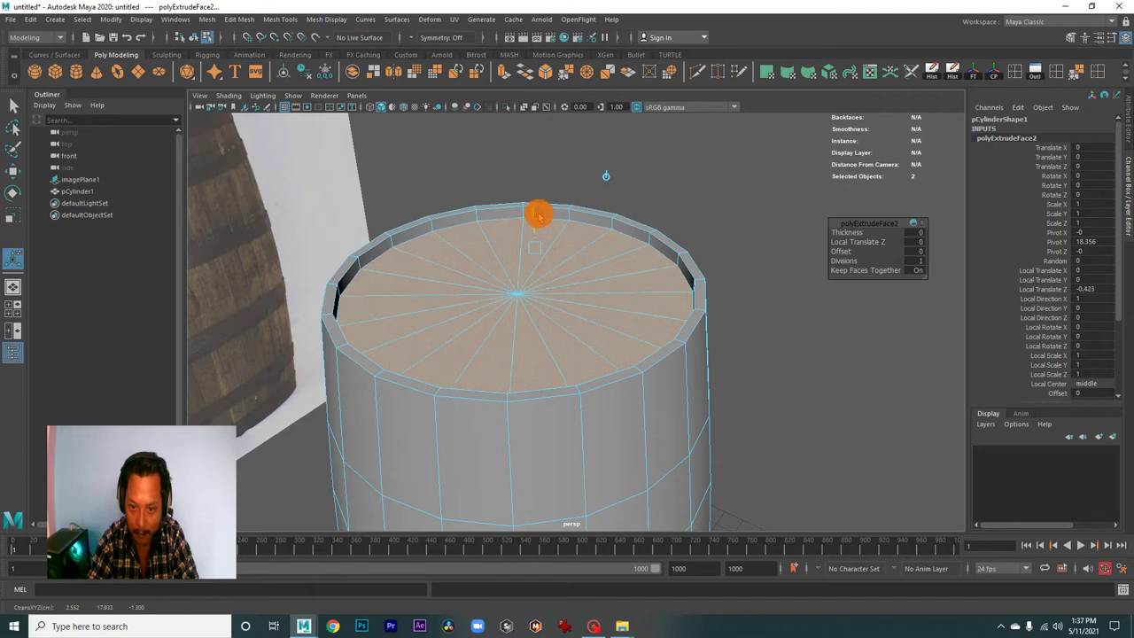
alt+drag(715, 273, 708, 263)
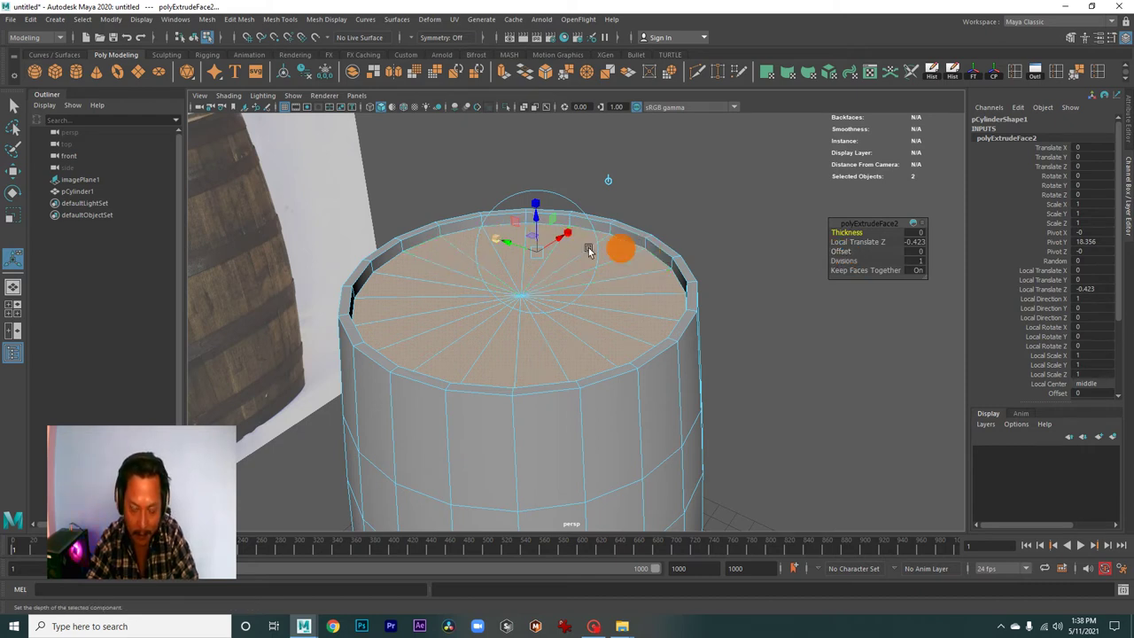
drag(840, 252, 842, 254)
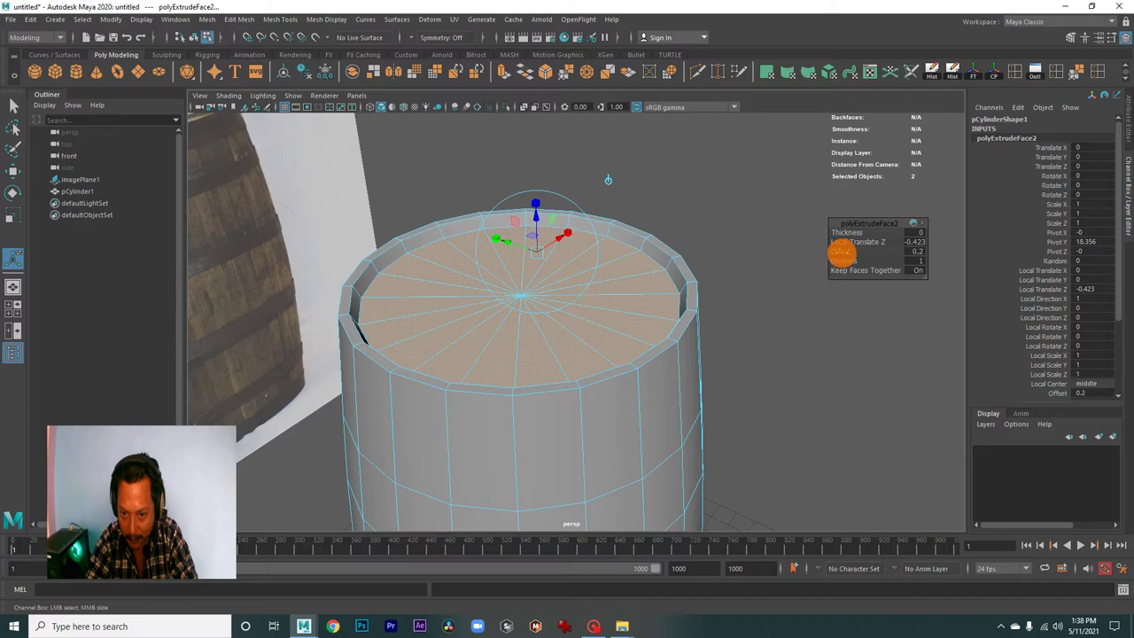
Return to object mode, then select the barrel's bottom ring of faces in face mode.
right_drag(657, 274, 722, 256)
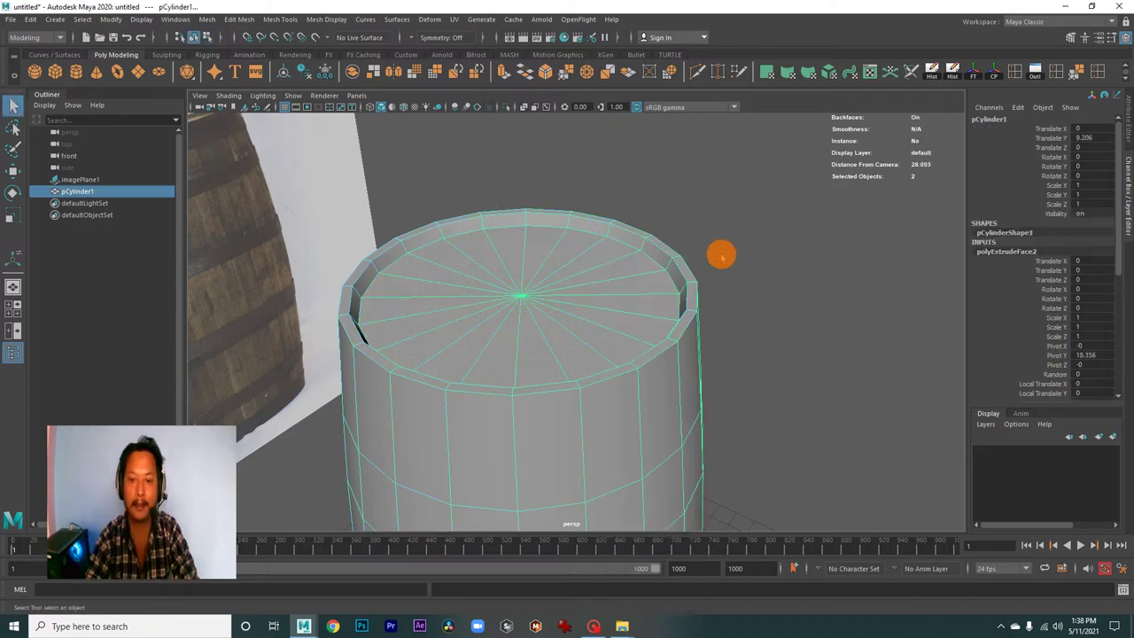
click(722, 256)
mouse_move(665, 292)
alt+mouse_down()
mouse_move(476, 342)
mouse_move(646, 357)
mouse_move(598, 353)
mouse_move(648, 322)
mouse_move(661, 356)
mouse_move(640, 286)
mouse_move(651, 286)
mouse_move(590, 328)
mouse_move(632, 325)
mouse_move(653, 286)
alt+mouse_up()
click(665, 287)
right_click(675, 301)
click(666, 333)
mouse_move(785, 454)
mouse_down()
mouse_move(554, 438)
mouse_move(442, 345)
mouse_move(775, 336)
mouse_up()
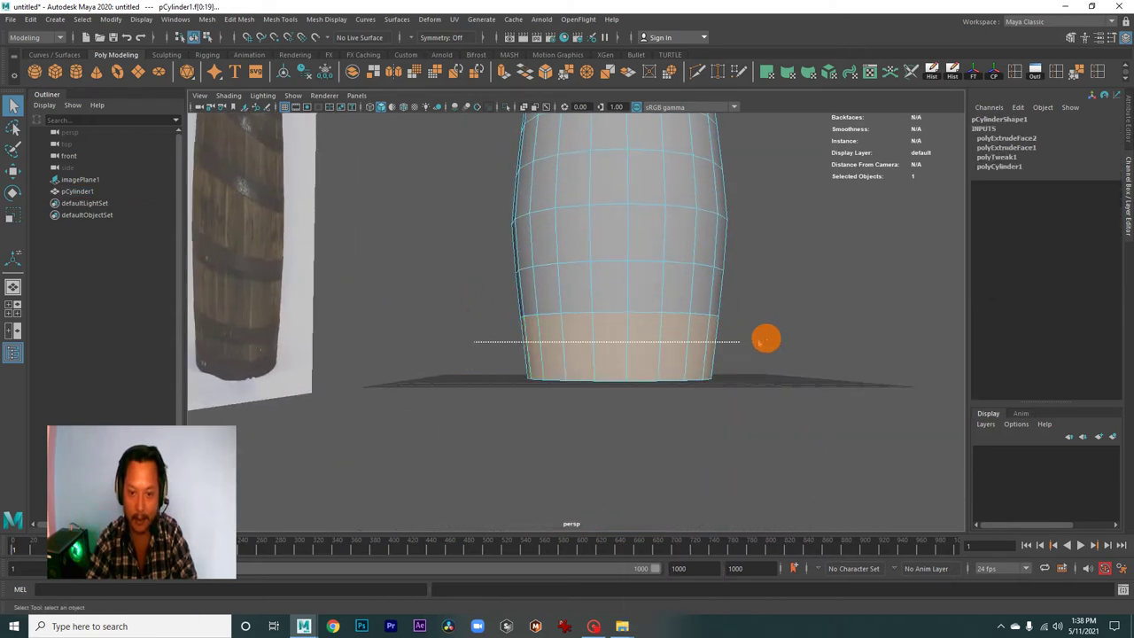
Extrude the barrel's bottom cap faces with an Offset of 0.3.
mouse_move(815, 369)
alt+mouse_down()
mouse_move(694, 359)
mouse_move(380, 400)
mouse_move(623, 392)
mouse_move(678, 367)
mouse_move(694, 382)
mouse_move(678, 304)
mouse_move(683, 342)
mouse_move(712, 298)
mouse_move(722, 305)
alt+mouse_up()
click(500, 73)
alt+middle_drag(725, 305, 732, 317)
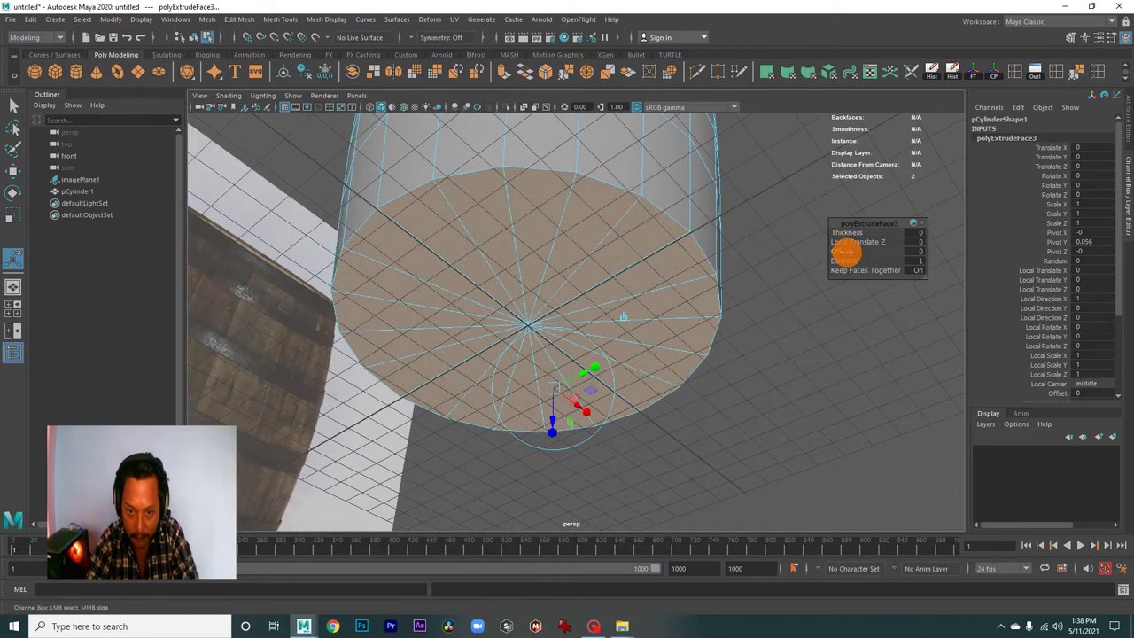
drag(846, 252, 845, 252)
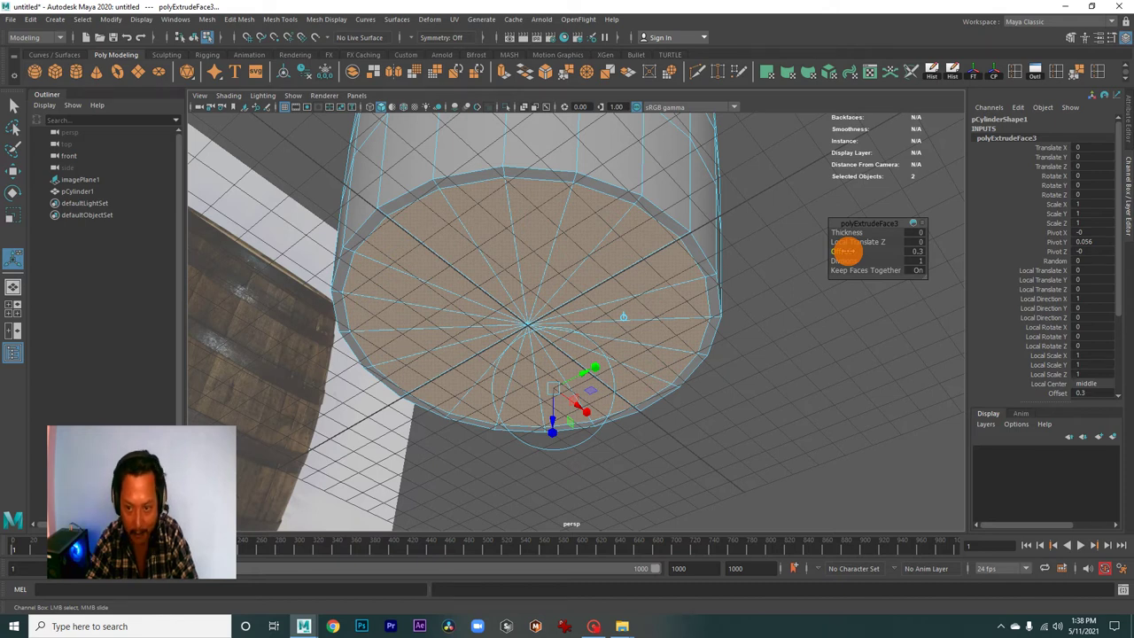
click(844, 251)
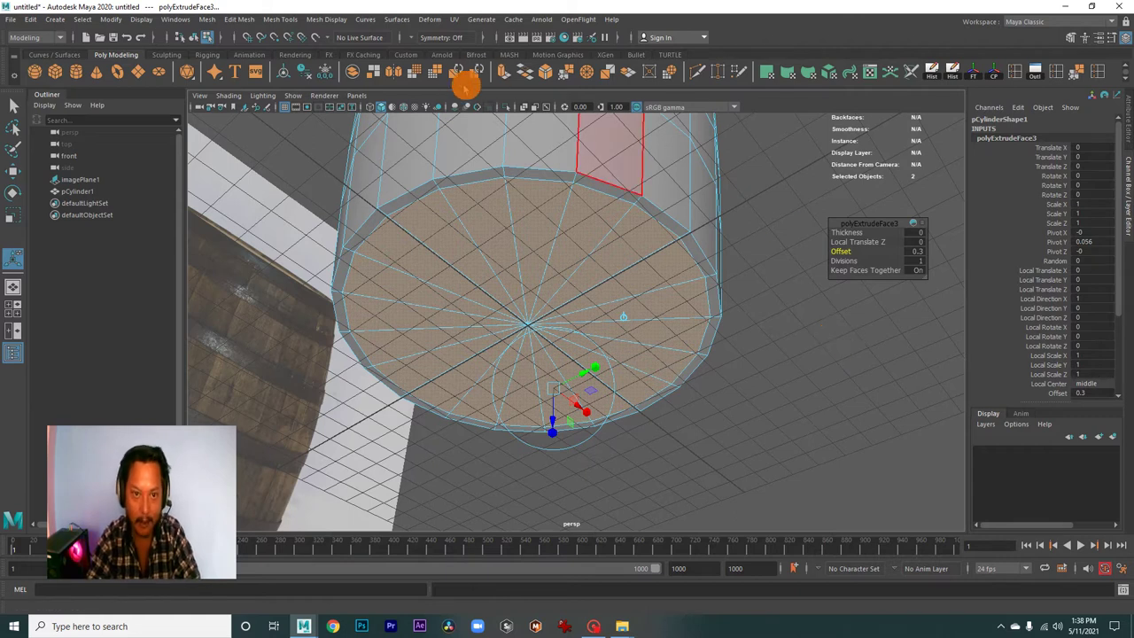
Extrude the bottom cap again with Local Translate Z -0.464 and Offset 0.3.
click(499, 72)
mouse_move(734, 410)
alt+mouse_down()
mouse_move(713, 407)
mouse_move(734, 405)
alt+mouse_up()
drag(549, 430, 553, 417)
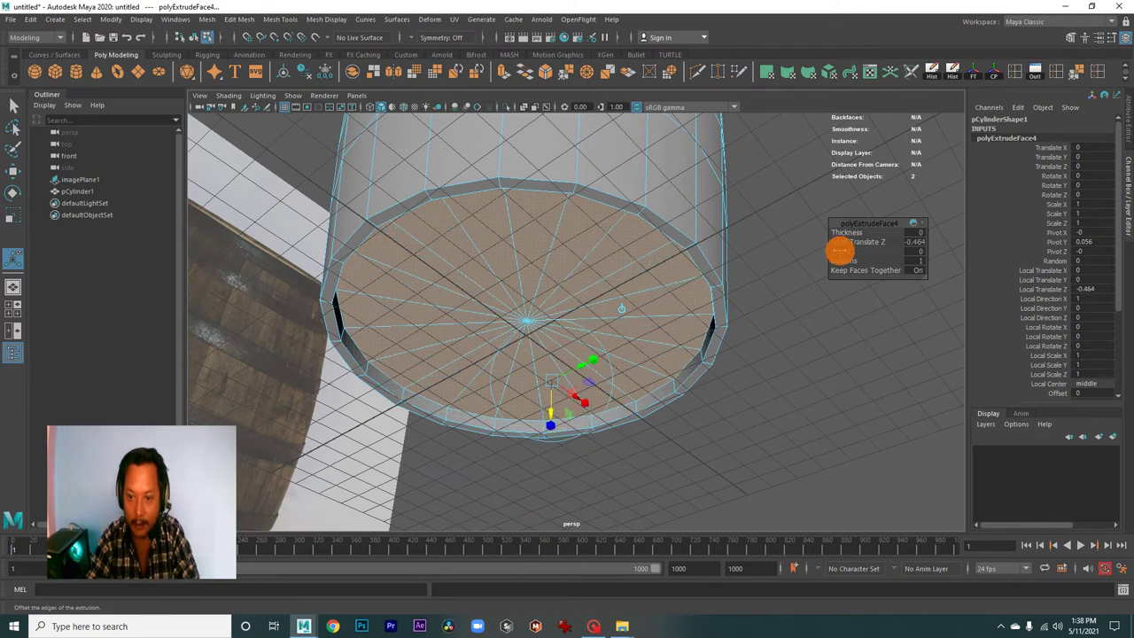
drag(840, 251, 842, 251)
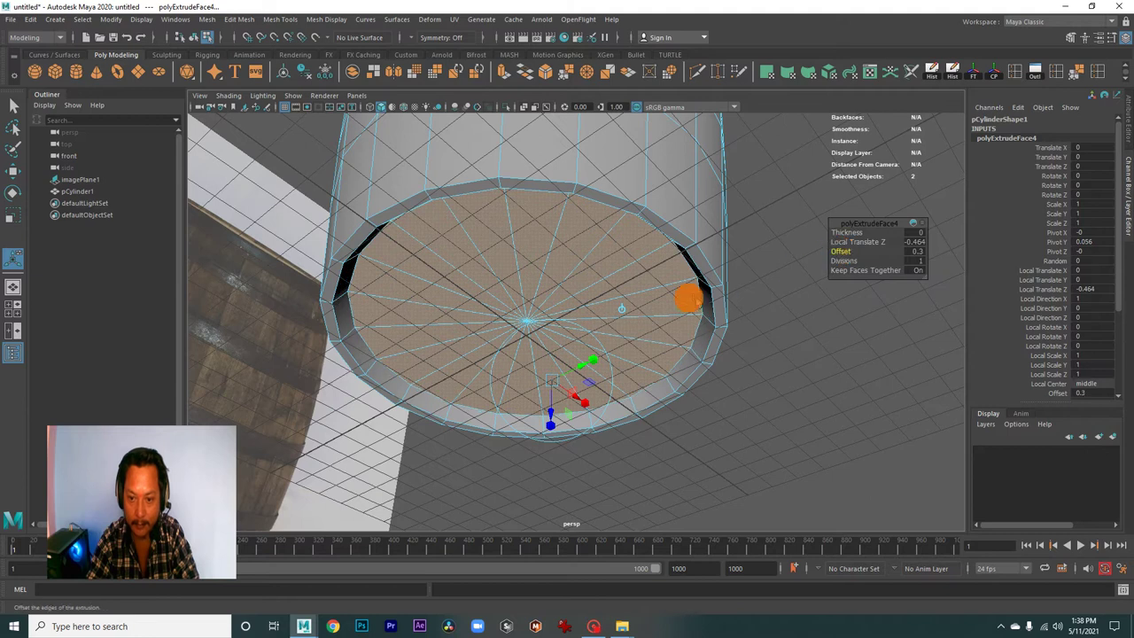
Return to object mode, clear the selection, and orbit to another angle.
right_drag(628, 266, 688, 245)
click(771, 278)
scroll(598, 242, down, 5)
mouse_move(598, 241)
alt+mouse_down()
mouse_move(451, 287)
mouse_move(641, 328)
mouse_move(645, 296)
mouse_move(615, 332)
mouse_move(632, 334)
mouse_move(547, 339)
mouse_move(581, 368)
mouse_move(620, 361)
alt+mouse_up()
Orbit around the barrel to look up at its underside.
click(622, 361)
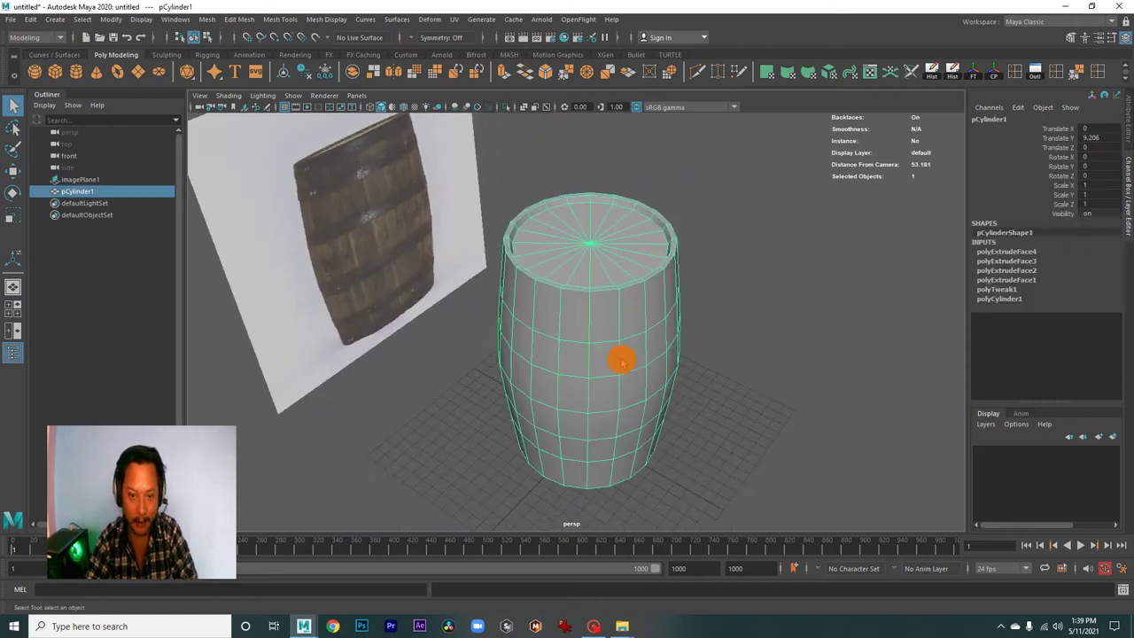
click(751, 366)
mouse_move(751, 367)
alt+mouse_down()
mouse_move(683, 349)
mouse_move(519, 272)
mouse_move(572, 276)
mouse_move(611, 341)
mouse_move(505, 286)
mouse_move(608, 382)
mouse_move(645, 440)
mouse_move(668, 348)
mouse_move(693, 326)
mouse_move(750, 393)
alt+mouse_up()
mouse_move(820, 401)
alt+mouse_down()
mouse_move(676, 342)
mouse_move(668, 291)
mouse_move(685, 319)
mouse_move(620, 310)
mouse_move(762, 339)
mouse_move(712, 377)
mouse_move(634, 349)
mouse_move(594, 356)
mouse_move(602, 334)
mouse_move(668, 393)
mouse_move(647, 342)
alt+mouse_up()
mouse_move(647, 340)
alt+right_down()
mouse_move(670, 345)
mouse_move(673, 364)
mouse_move(769, 395)
mouse_move(616, 370)
mouse_move(690, 372)
mouse_move(608, 337)
mouse_move(729, 362)
mouse_move(609, 410)
alt+right_up()
Turn off smooth mesh preview on pCylinder1 with 1 and close in on the top rim.
click(606, 413)
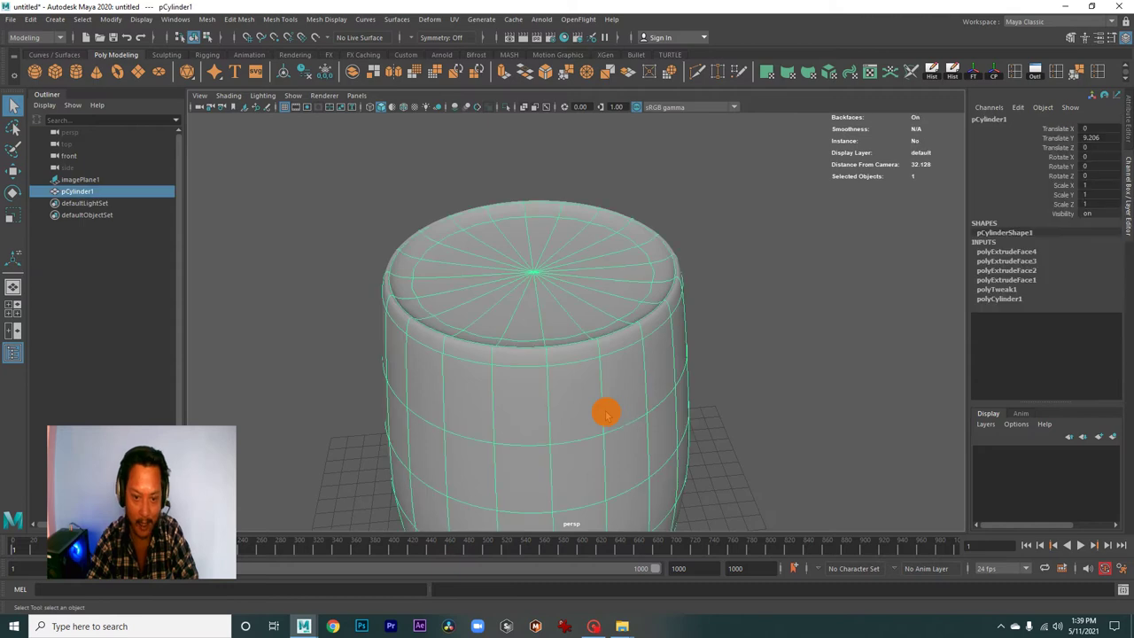
key(1)
mouse_move(767, 375)
alt+right_down()
mouse_move(671, 316)
mouse_move(605, 314)
mouse_move(718, 346)
alt+right_up()
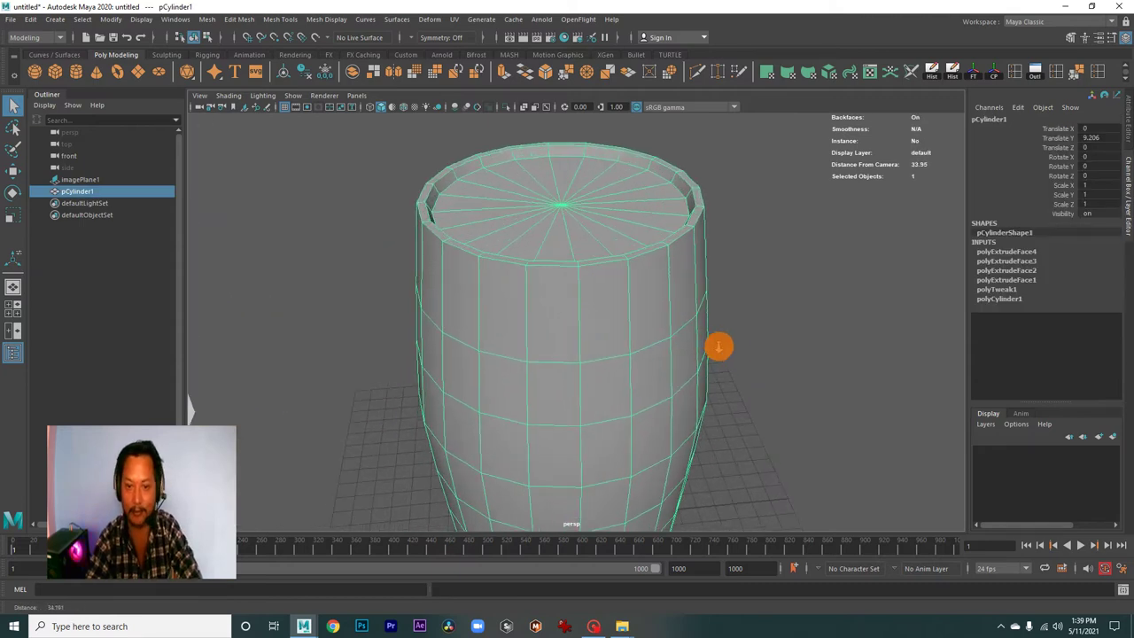
alt+drag(679, 337, 611, 342)
alt+right_drag(610, 342, 671, 372)
alt+drag(670, 372, 596, 354)
alt+right_drag(595, 354, 638, 362)
Select the barrel's top rim edges in edge mode.
right_click(656, 333)
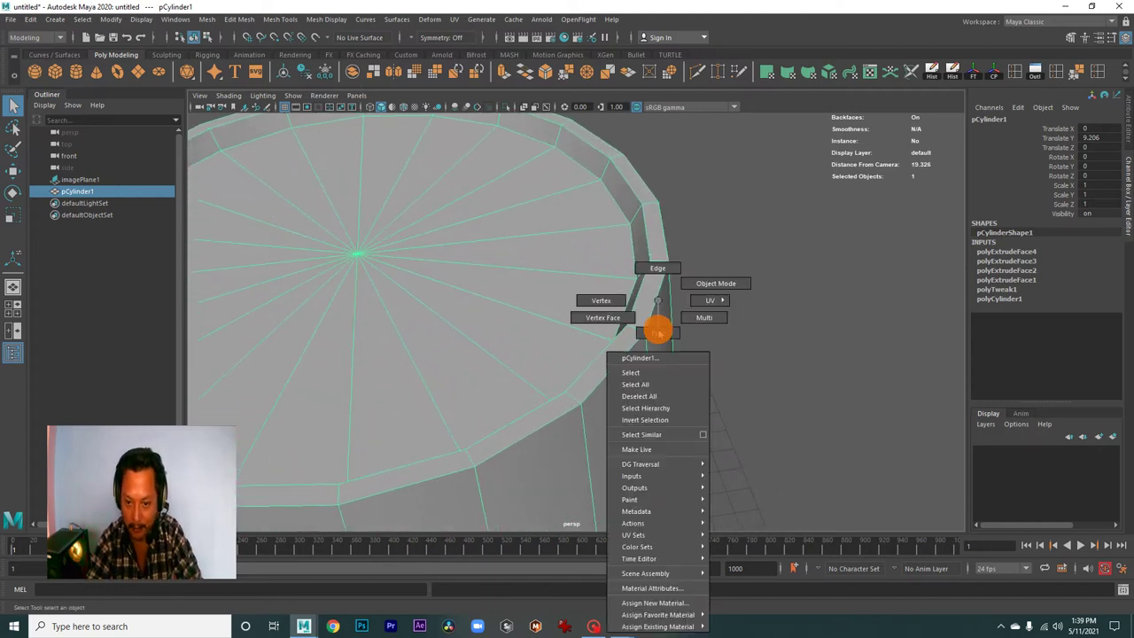
click(654, 280)
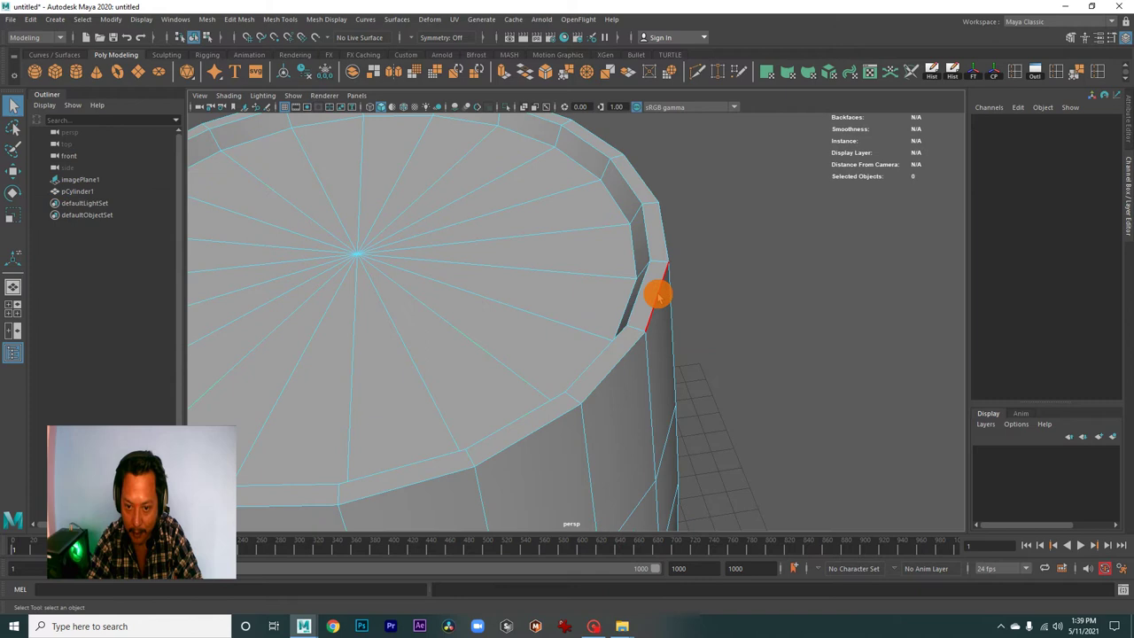
click(657, 296)
mouse_move(716, 332)
alt+mouse_down()
mouse_move(564, 367)
mouse_move(641, 268)
mouse_move(680, 329)
mouse_move(683, 280)
alt+mouse_up()
mouse_move(754, 259)
alt+mouse_down()
mouse_move(595, 298)
mouse_move(626, 314)
mouse_move(640, 352)
alt+mouse_up()
alt+middle_drag(641, 352, 556, 322)
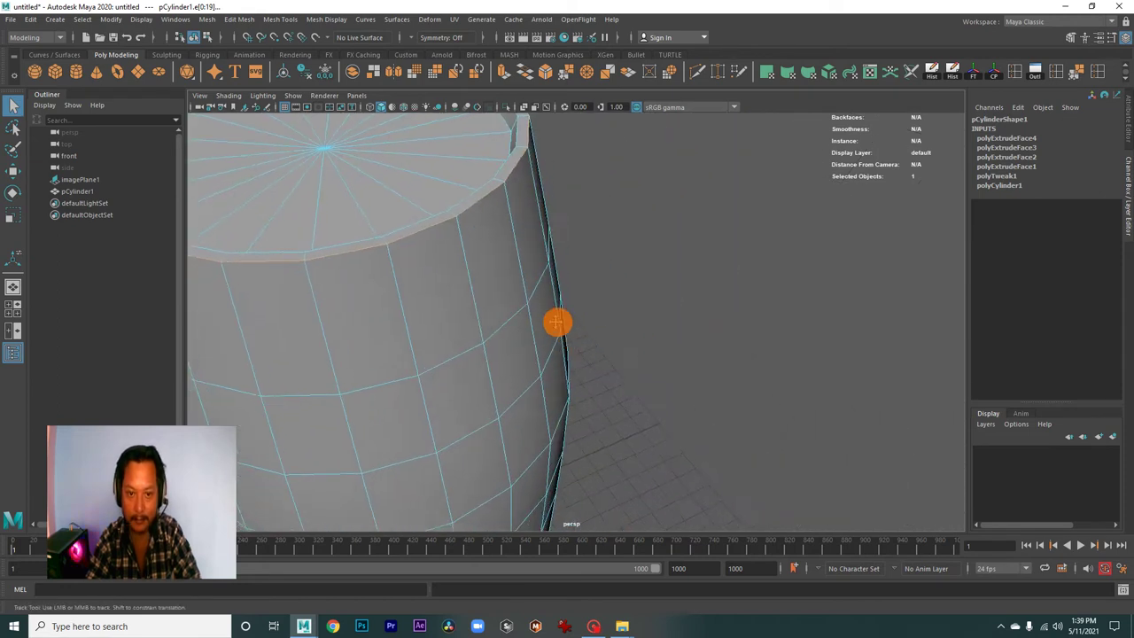
alt+drag(556, 322, 688, 387)
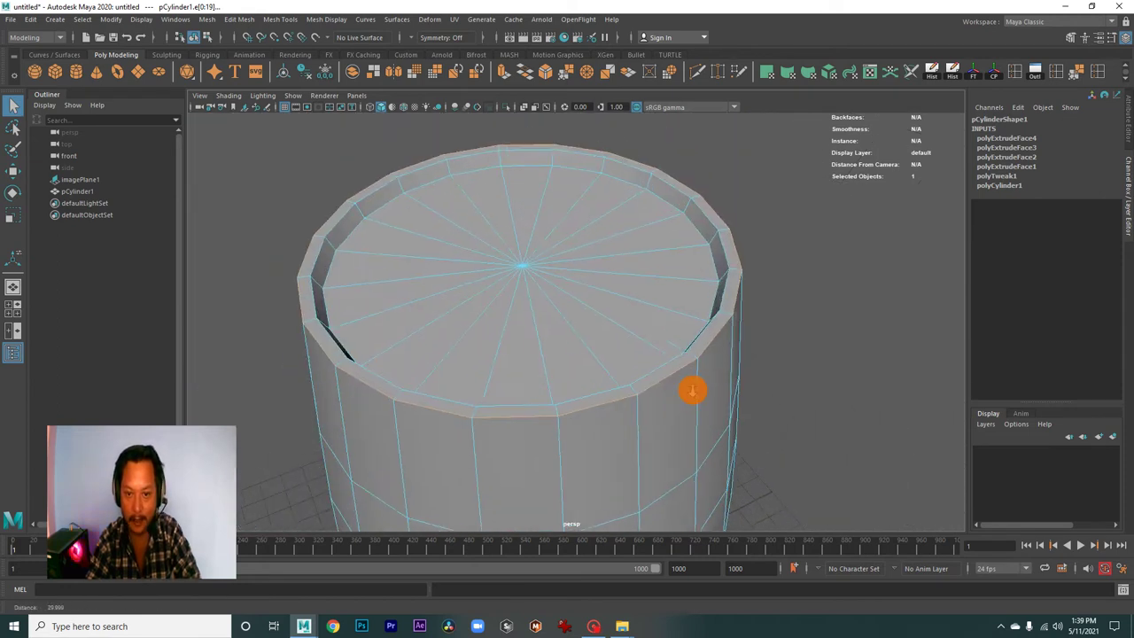
Bevel the rim edges with Fraction 0.2 and 2 segments.
click(546, 72)
alt+drag(714, 310, 714, 301)
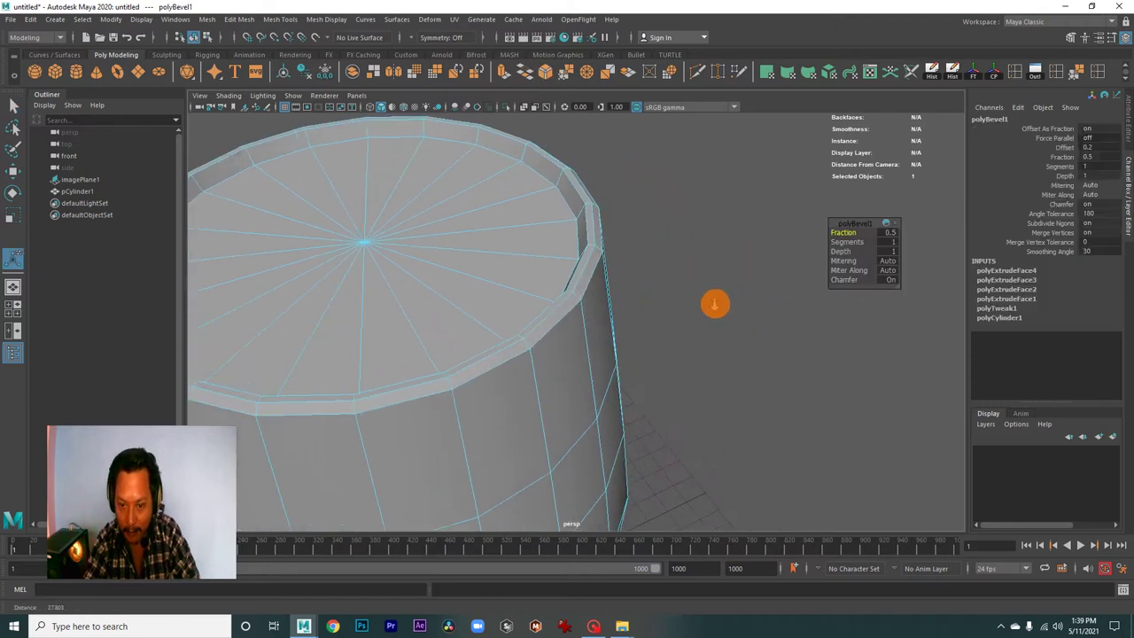
middle_drag(837, 233, 834, 233)
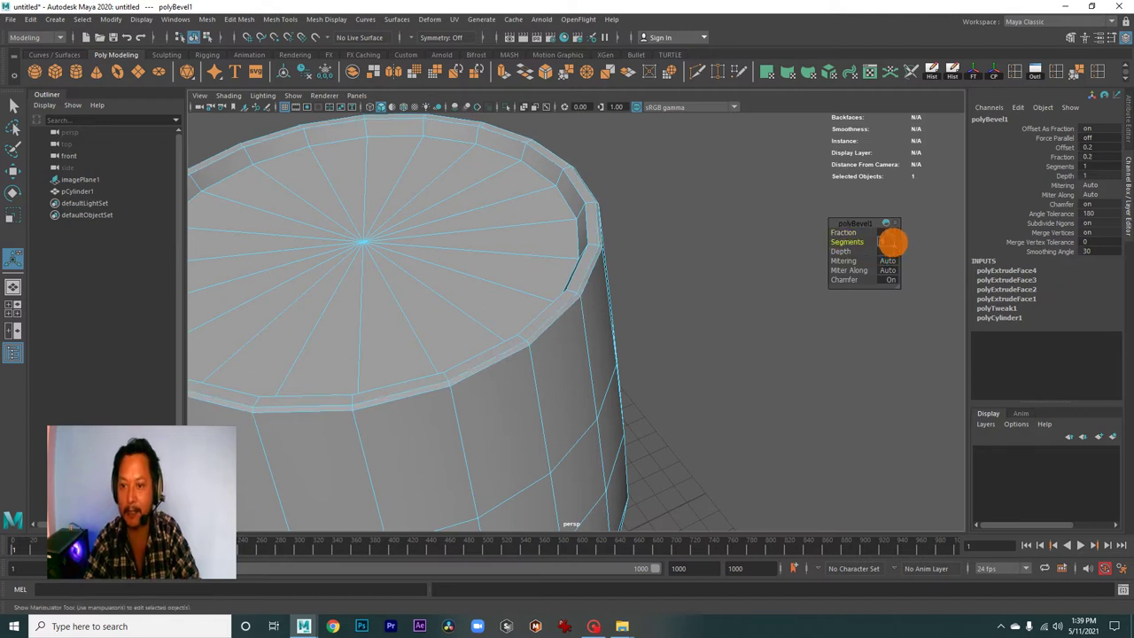
text(2)
key(Return)
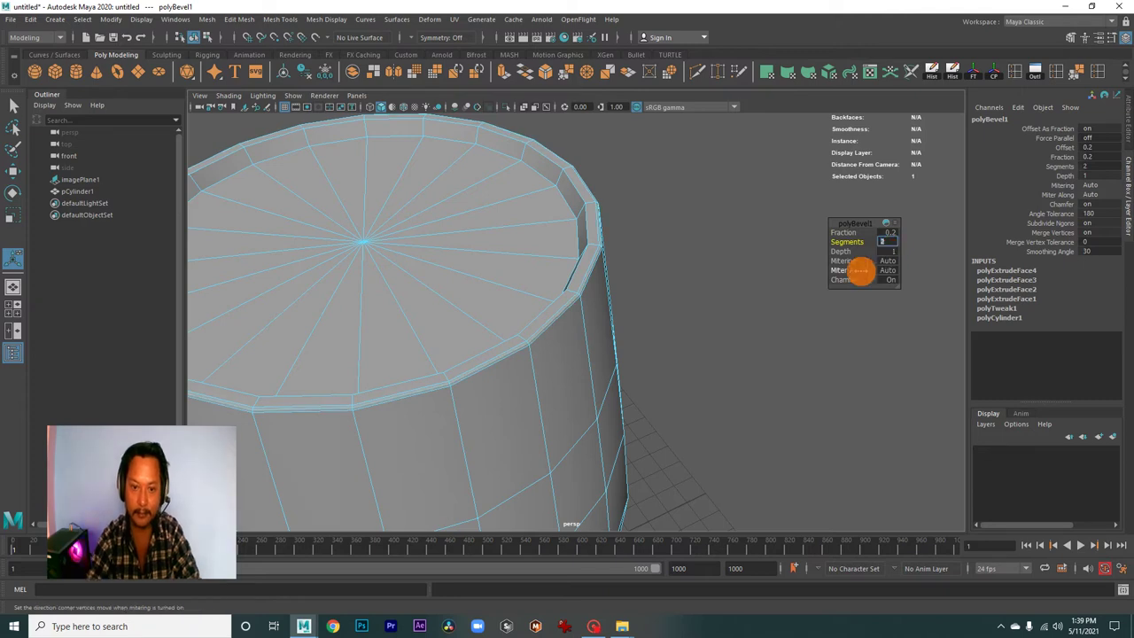
Switch back to selecting whole objects.
right_drag(576, 298, 679, 309)
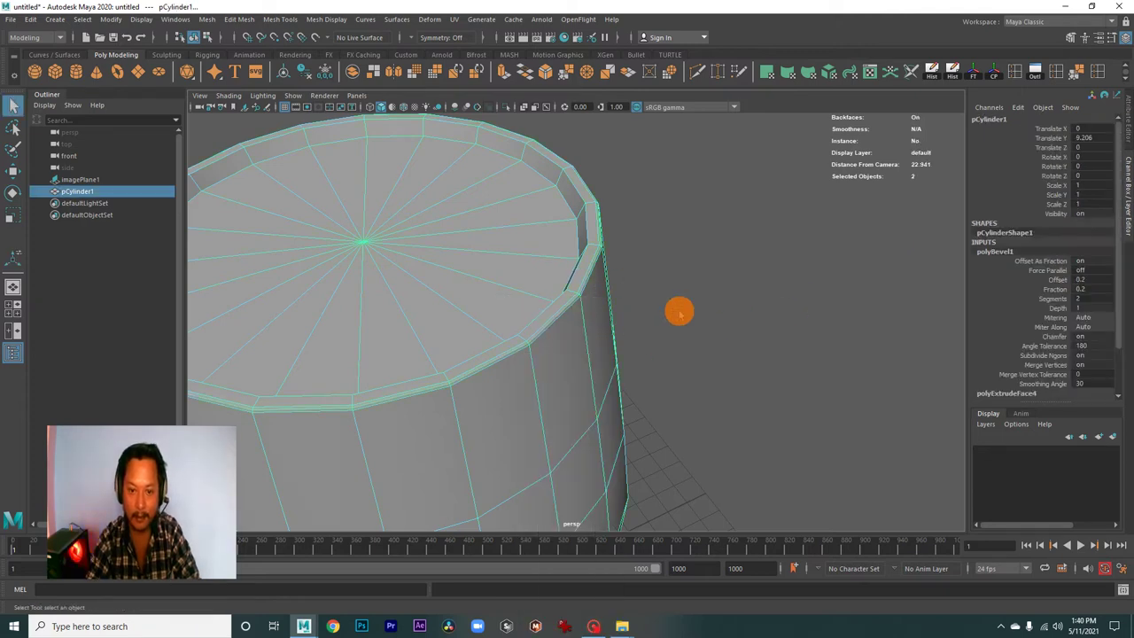
click(679, 309)
scroll(620, 301, down, 5)
alt+drag(559, 296, 557, 362)
click(557, 361)
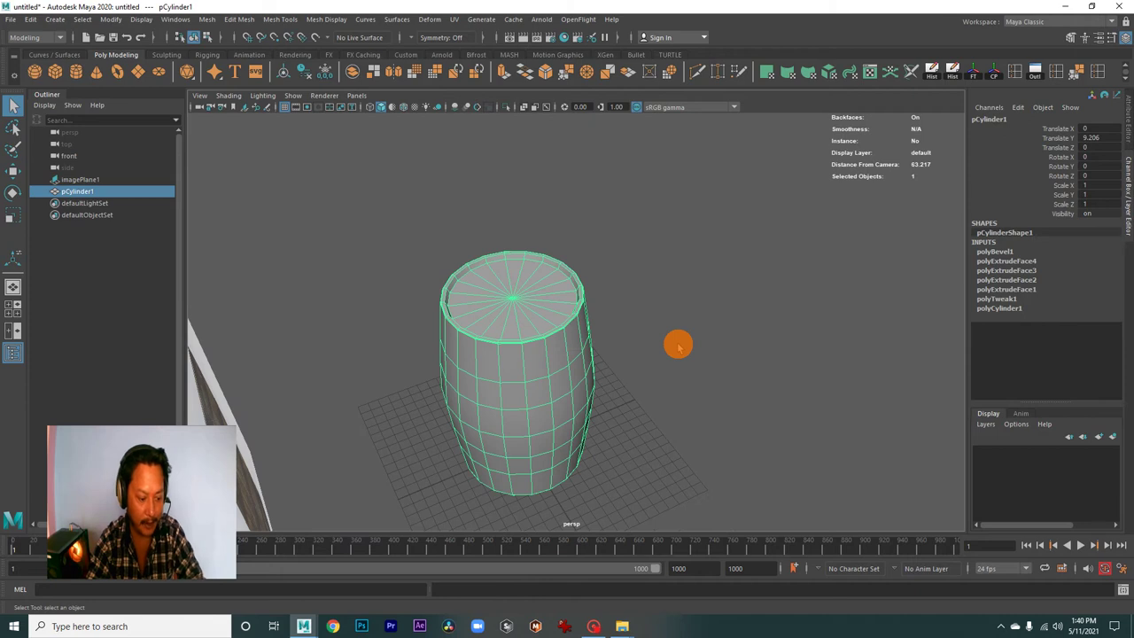
key(3)
click(800, 405)
scroll(799, 404, up, 5)
mouse_move(640, 363)
alt+mouse_down()
mouse_move(522, 330)
mouse_move(641, 334)
mouse_move(597, 319)
alt+mouse_up()
mouse_move(597, 318)
alt+right_down()
mouse_move(574, 301)
mouse_move(582, 322)
mouse_move(638, 289)
mouse_move(631, 248)
mouse_move(655, 228)
mouse_move(442, 248)
alt+right_up()
mouse_move(443, 248)
alt+mouse_down()
mouse_move(678, 316)
mouse_move(575, 266)
alt+mouse_up()
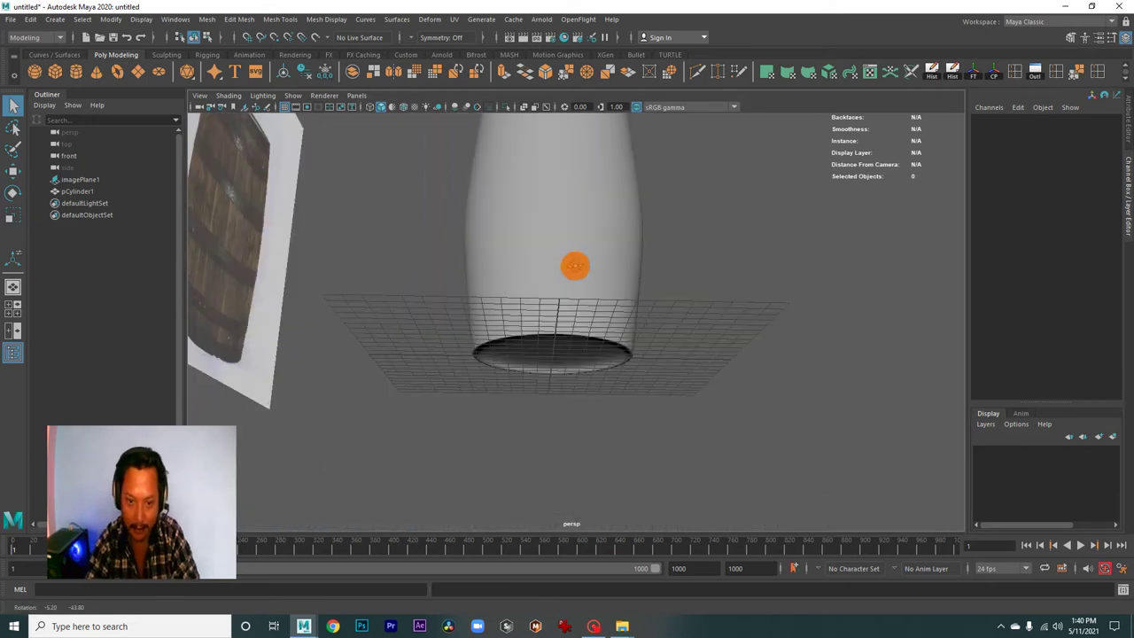
alt+right_drag(575, 266, 696, 363)
mouse_move(696, 362)
alt+mouse_down()
mouse_move(653, 314)
mouse_move(729, 363)
alt+mouse_up()
alt+right_drag(729, 362, 593, 407)
mouse_move(593, 406)
alt+mouse_down()
mouse_move(643, 460)
mouse_move(597, 398)
mouse_move(688, 398)
alt+mouse_up()
click(636, 370)
mouse_move(636, 370)
alt+right_down()
mouse_move(718, 398)
mouse_move(668, 398)
alt+right_up()
alt+drag(667, 398, 628, 387)
alt+middle_drag(628, 387, 603, 367)
mouse_move(602, 367)
alt+mouse_down()
mouse_move(615, 374)
mouse_move(640, 361)
alt+mouse_up()
mouse_move(640, 361)
alt+right_down()
mouse_move(744, 372)
mouse_move(600, 339)
mouse_move(752, 377)
mouse_move(702, 374)
alt+right_up()
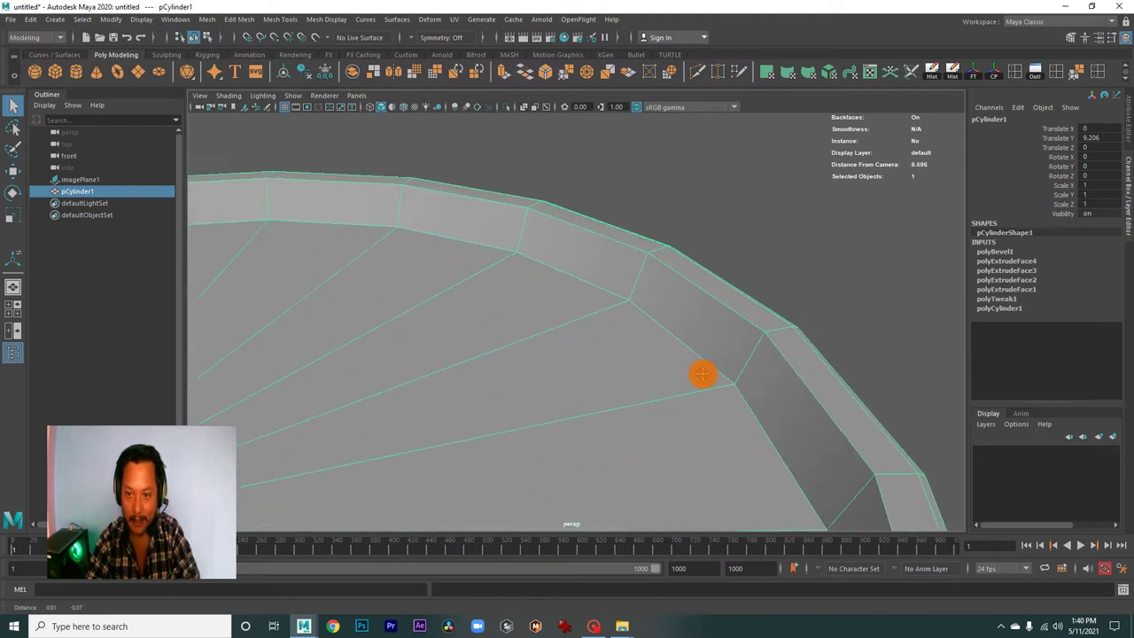
With Insert Edge Loop, add the first few loops along the beveled rim.
click(1054, 71)
mouse_move(749, 299)
alt+mouse_down()
mouse_move(658, 286)
mouse_move(685, 307)
mouse_move(626, 330)
mouse_move(635, 365)
mouse_move(600, 389)
alt+mouse_up()
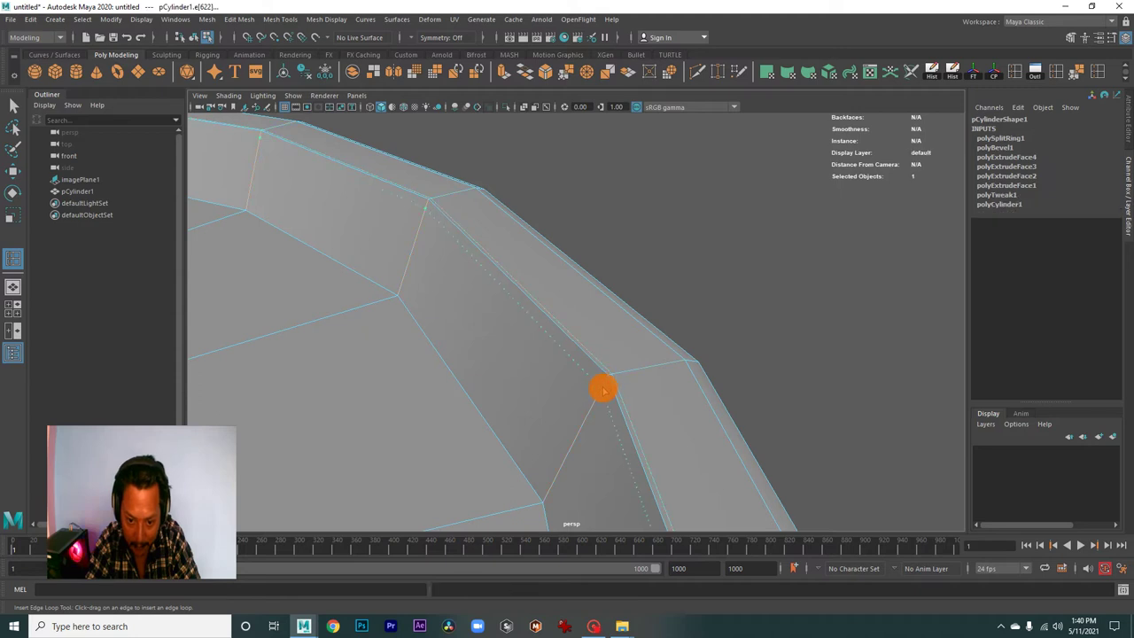
drag(616, 383, 616, 383)
mouse_move(615, 383)
alt+mouse_down()
mouse_move(663, 399)
mouse_move(652, 372)
mouse_move(603, 398)
alt+mouse_up()
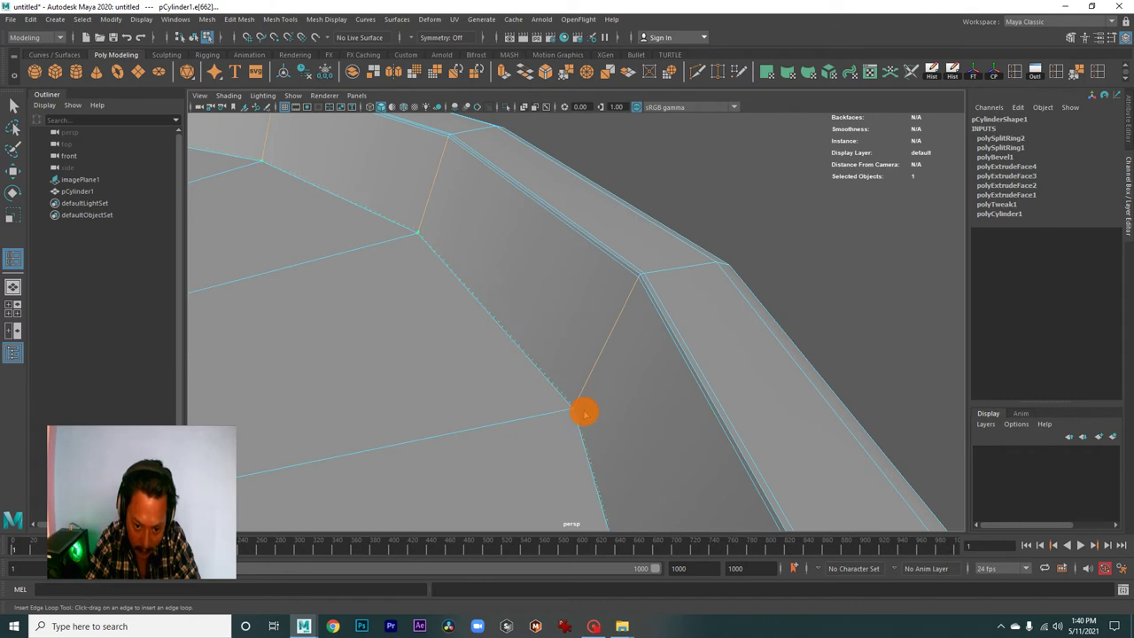
drag(584, 412, 579, 407)
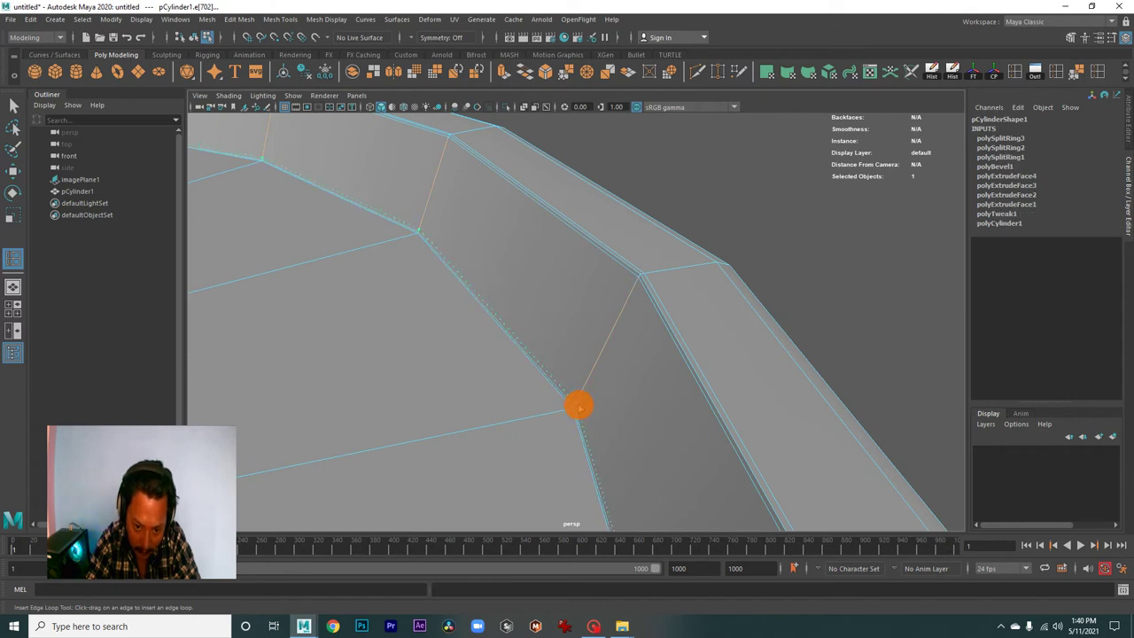
click(579, 407)
alt+drag(618, 399, 573, 395)
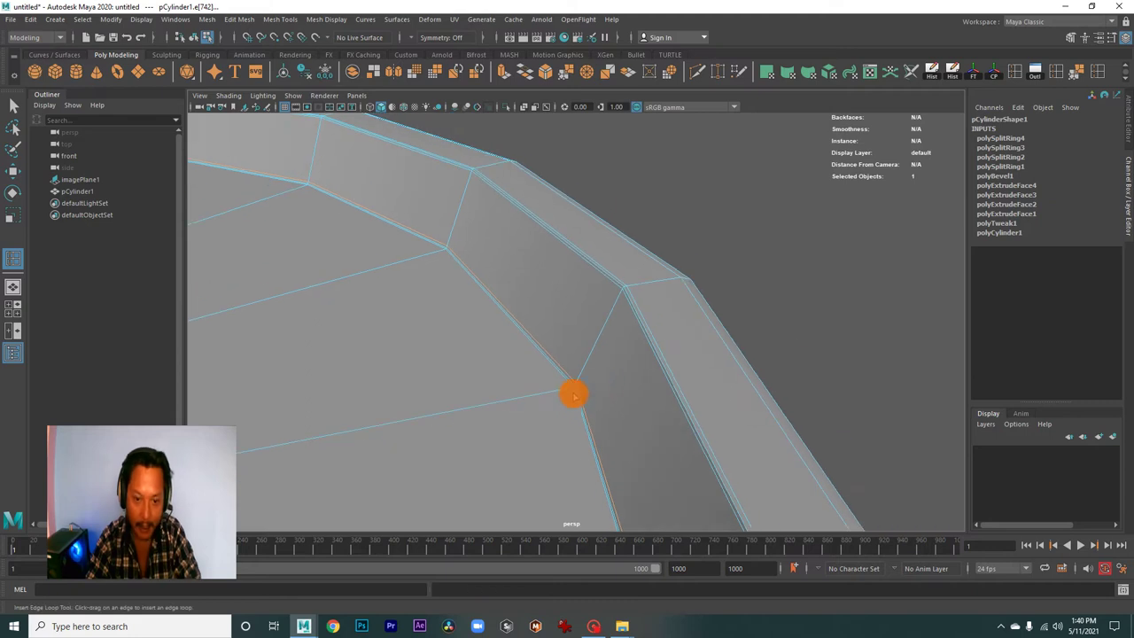
Add four more edge loops on the dark rim band and review the whole barrel.
alt+drag(682, 418, 460, 331)
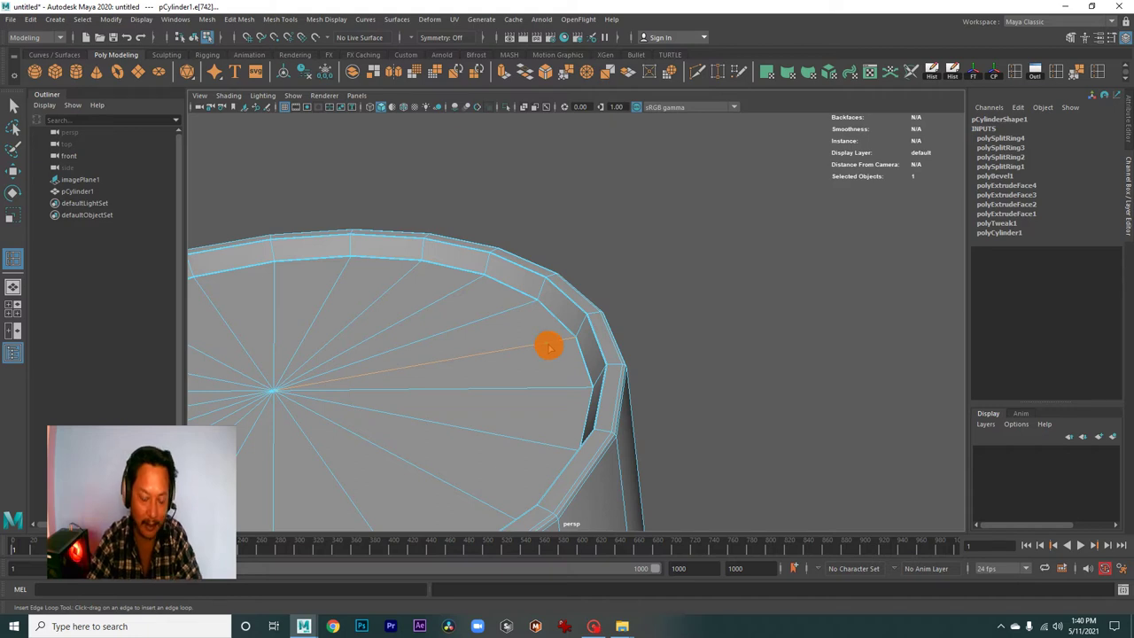
mouse_move(548, 347)
alt+mouse_down()
mouse_move(630, 392)
mouse_move(617, 413)
mouse_move(597, 218)
alt+mouse_up()
scroll(546, 293, down, 5)
alt+drag(546, 293, 559, 245)
scroll(648, 336, up, 8)
mouse_move(647, 336)
alt+mouse_down()
mouse_move(625, 370)
mouse_move(617, 357)
alt+mouse_up()
mouse_move(618, 357)
alt+right_down()
mouse_move(701, 349)
mouse_move(722, 358)
mouse_move(610, 272)
alt+right_up()
click(602, 268)
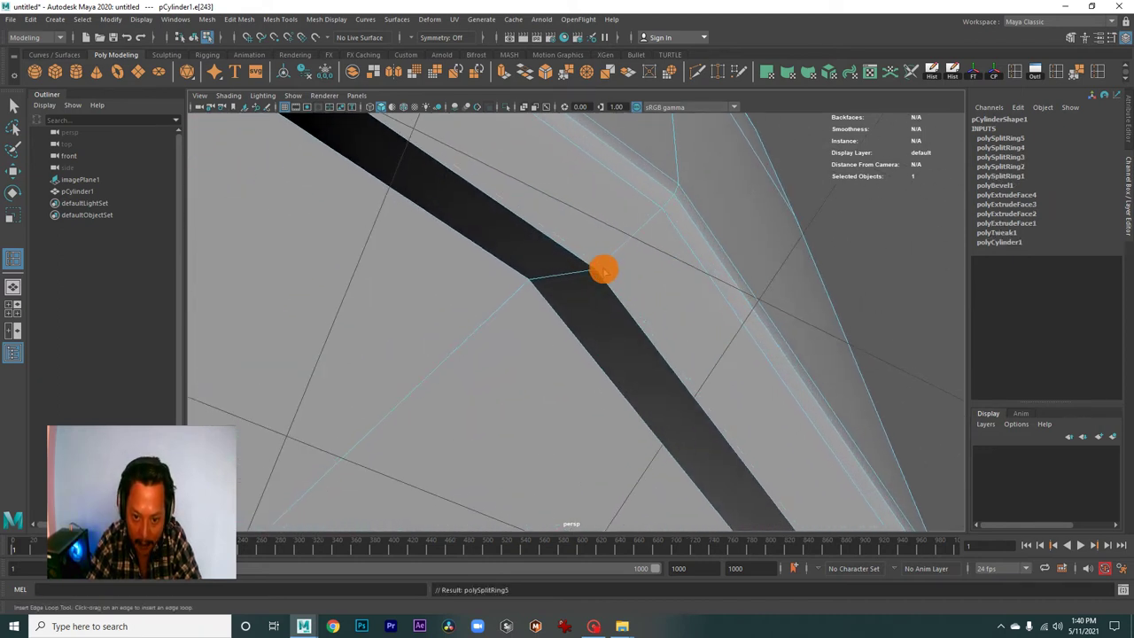
click(589, 272)
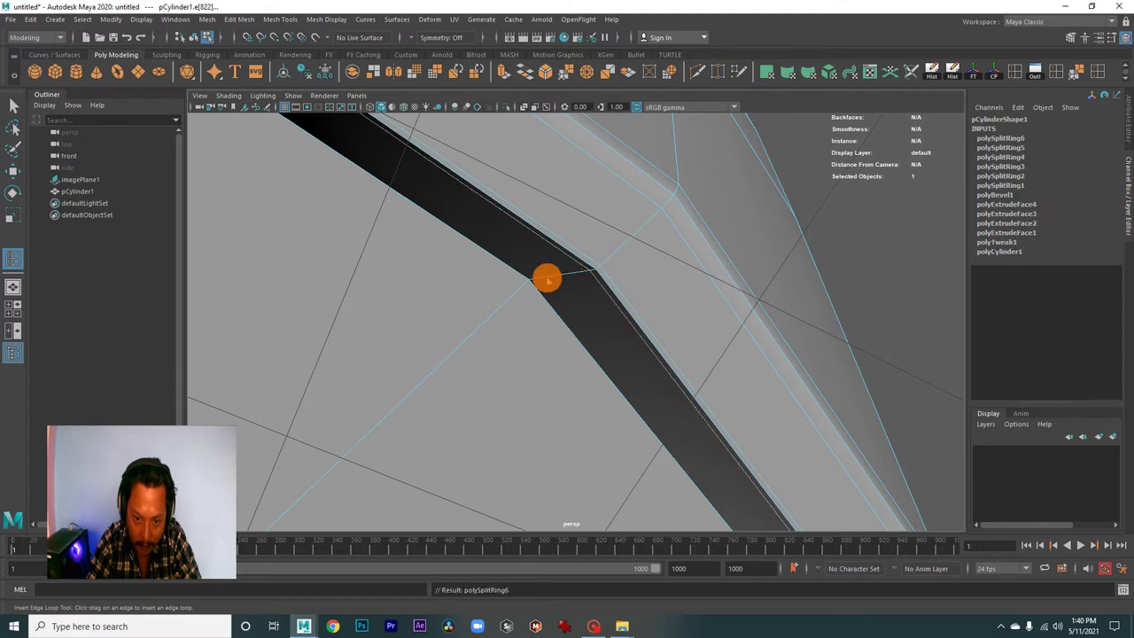
click(532, 285)
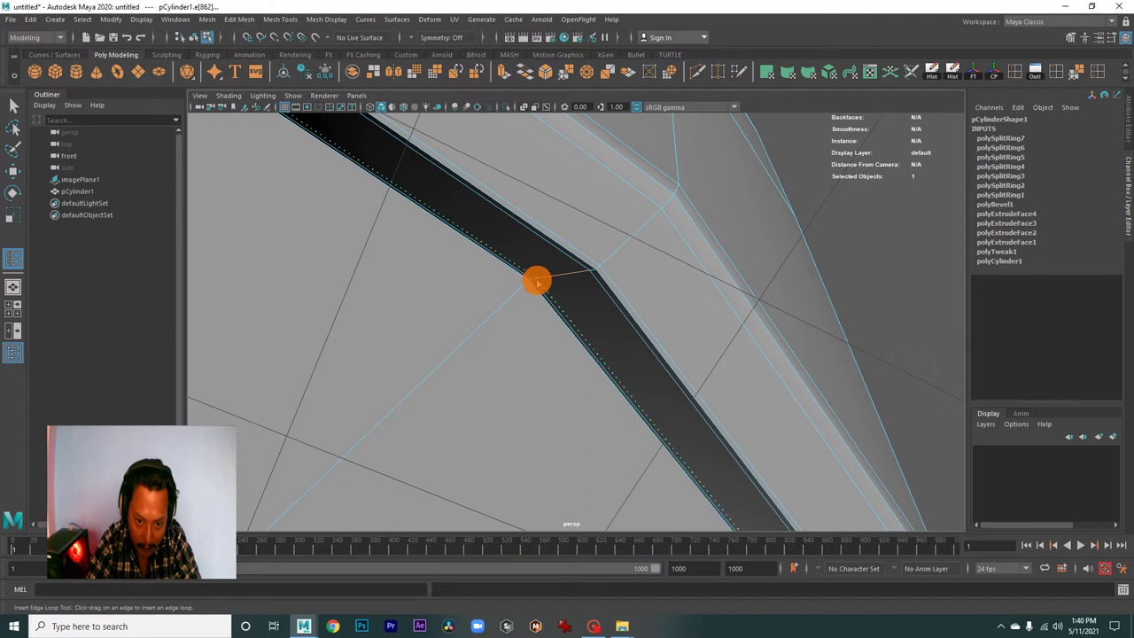
click(537, 281)
alt+right_drag(683, 359, 345, 210)
alt+drag(344, 210, 602, 383)
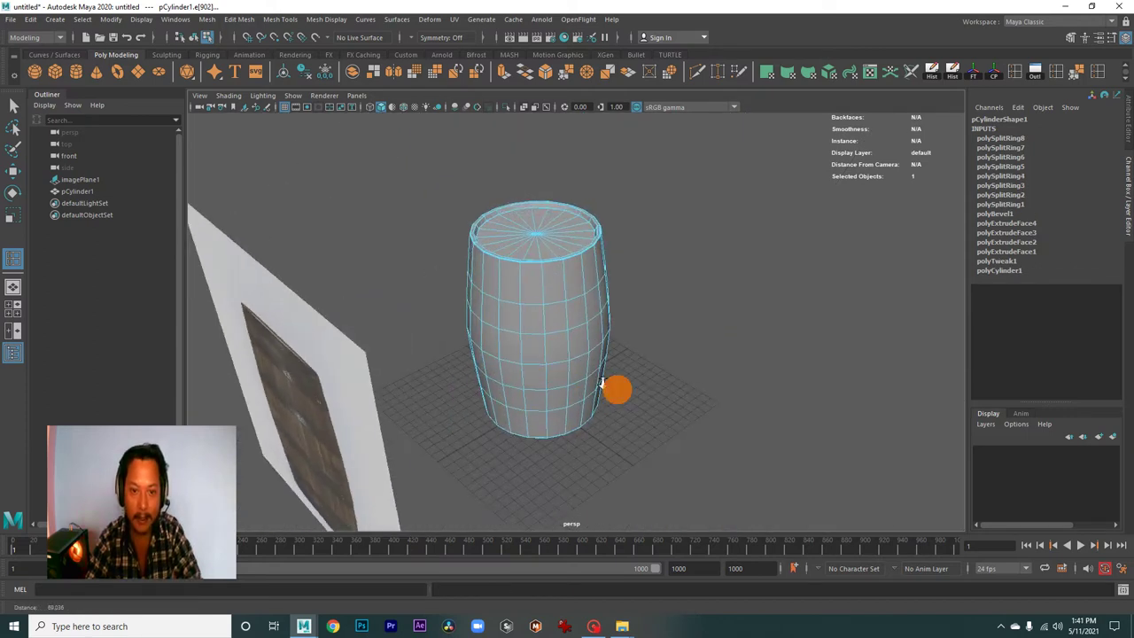
alt+right_drag(601, 382, 703, 425)
Switch to the Move tool in Object selection mode and orbit away from the barrel.
key(w)
right_drag(587, 249, 629, 232)
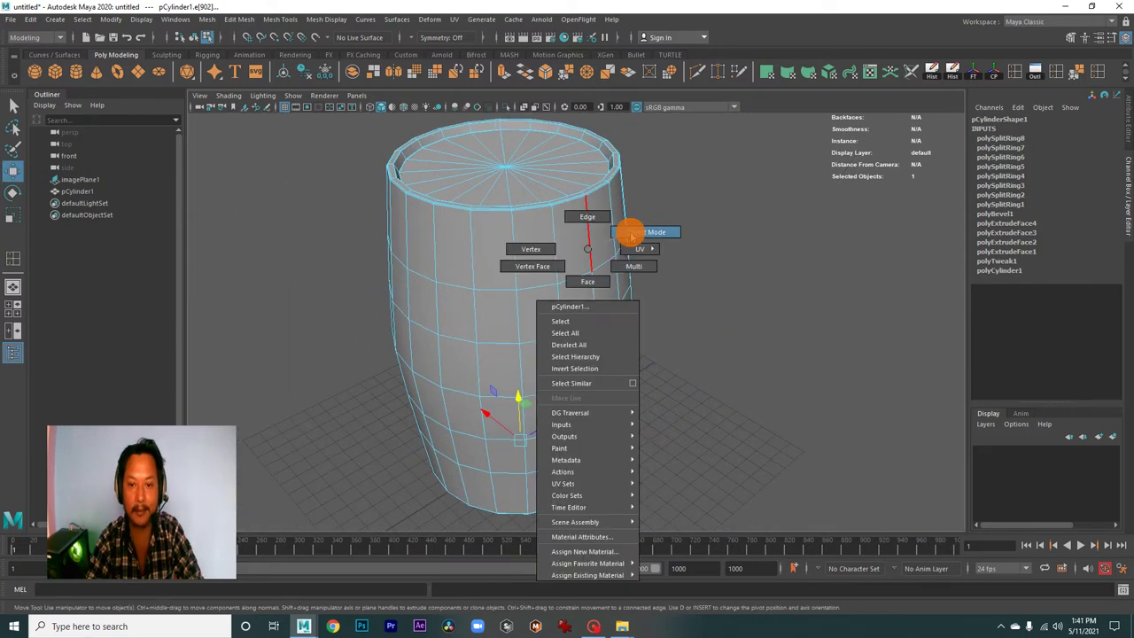
click(742, 278)
alt+right_drag(742, 278, 544, 304)
mouse_move(544, 304)
alt+mouse_down()
mouse_move(590, 321)
mouse_move(551, 344)
mouse_move(450, 313)
mouse_move(615, 381)
mouse_move(664, 349)
alt+mouse_up()
Bring up the Grease Pencil toolbar, reposition it, and add a new drawing frame.
click(267, 106)
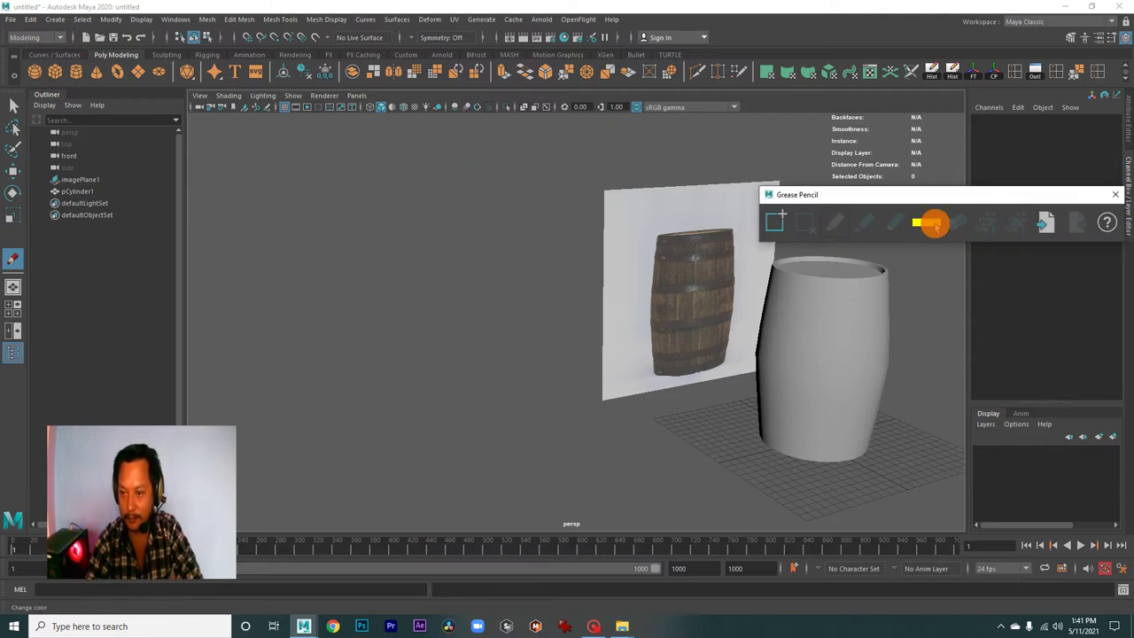
drag(890, 195, 808, 199)
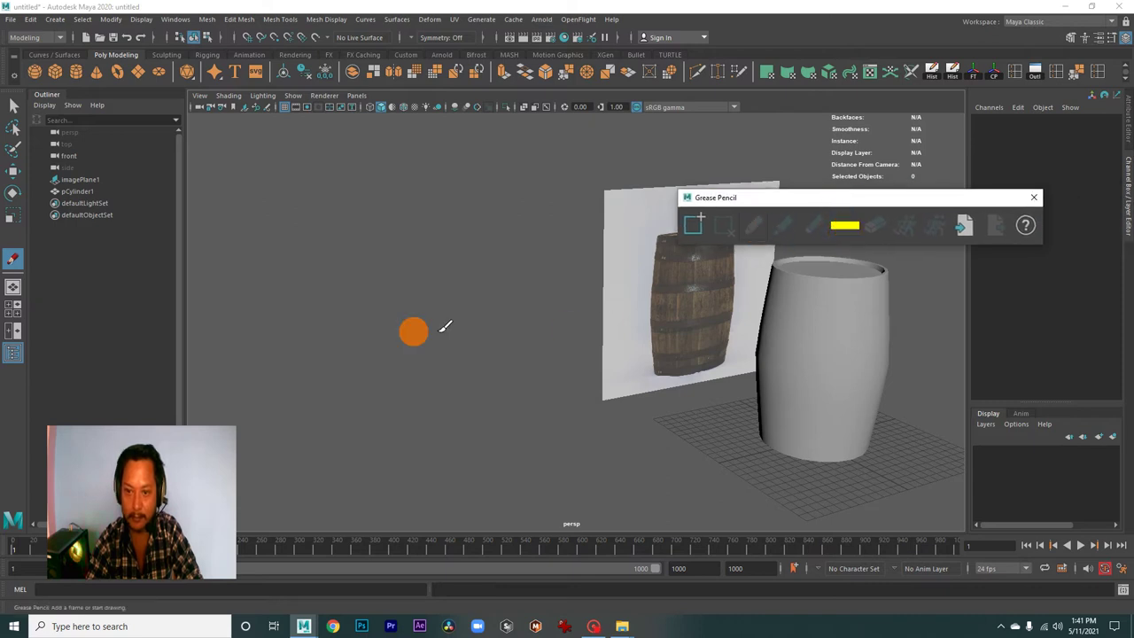
drag(815, 196, 894, 196)
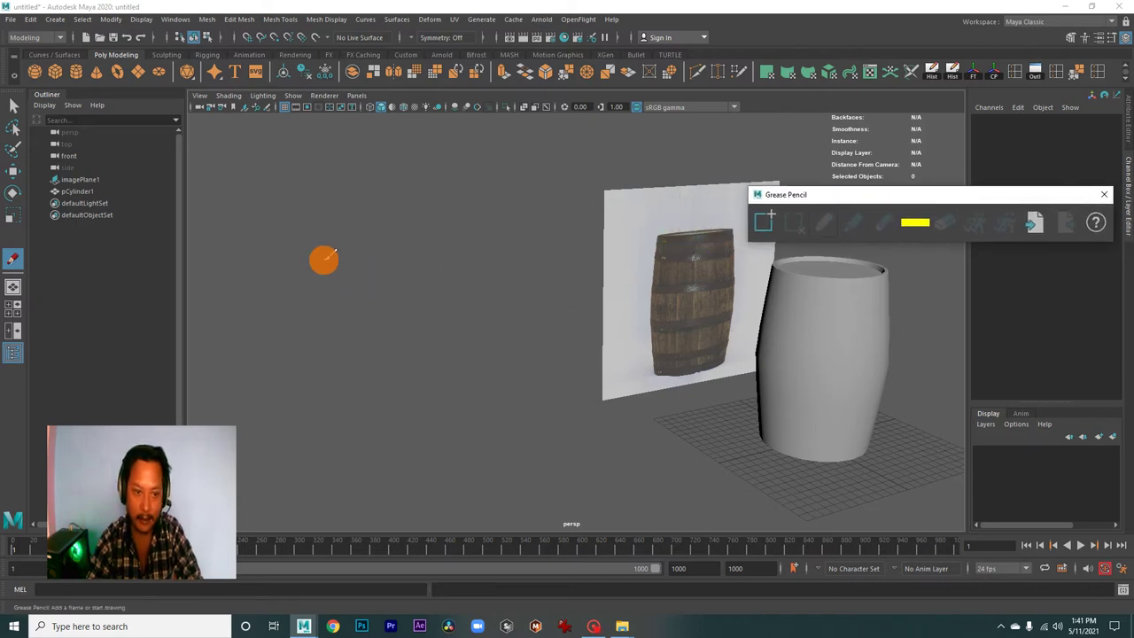
click(309, 214)
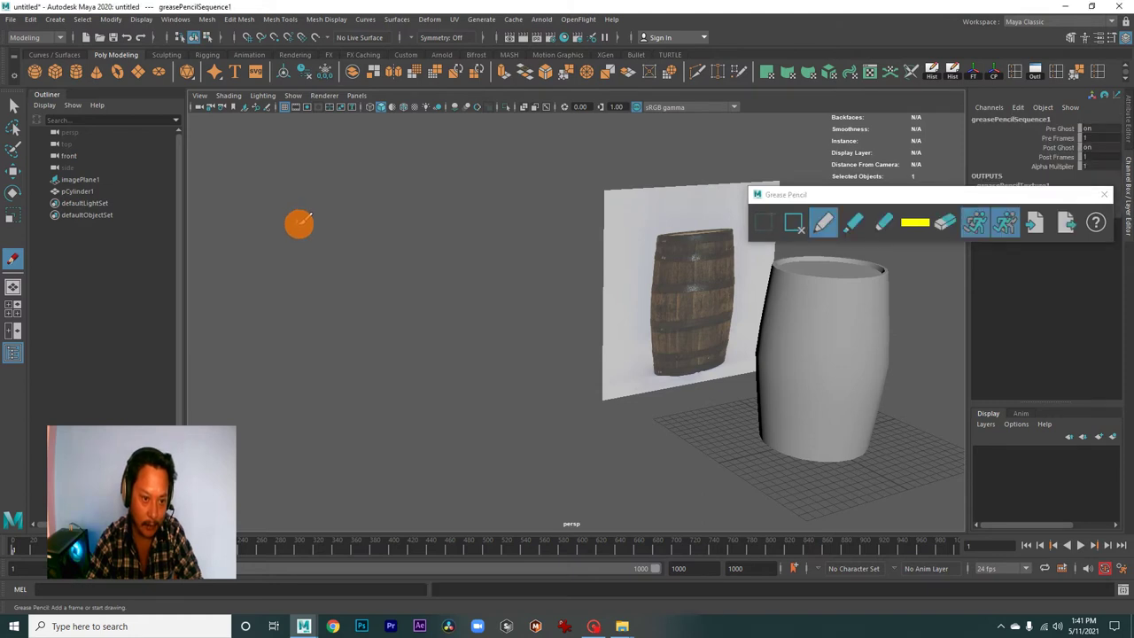
Sketch a yellow angled, triangular outline in empty space left of the barrel.
click(299, 221)
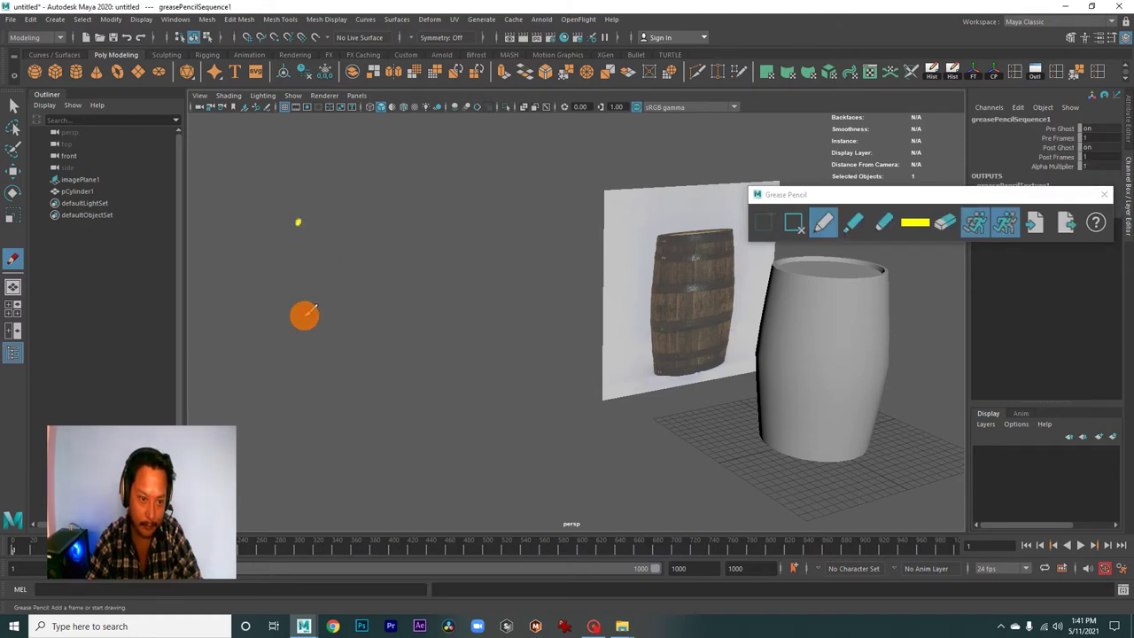
click(305, 319)
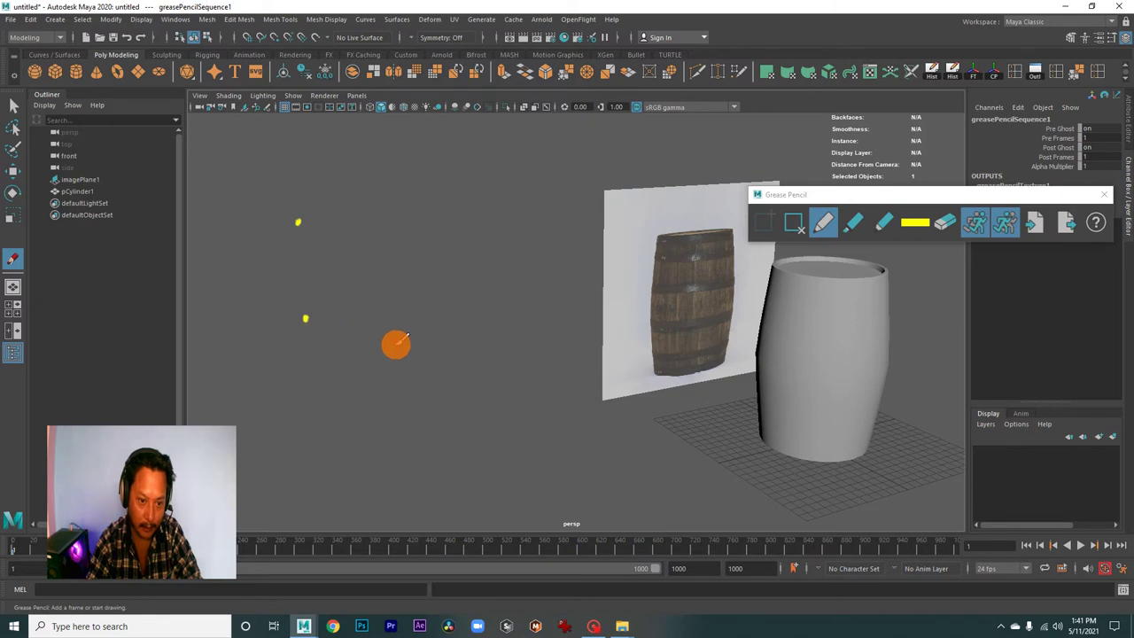
click(399, 342)
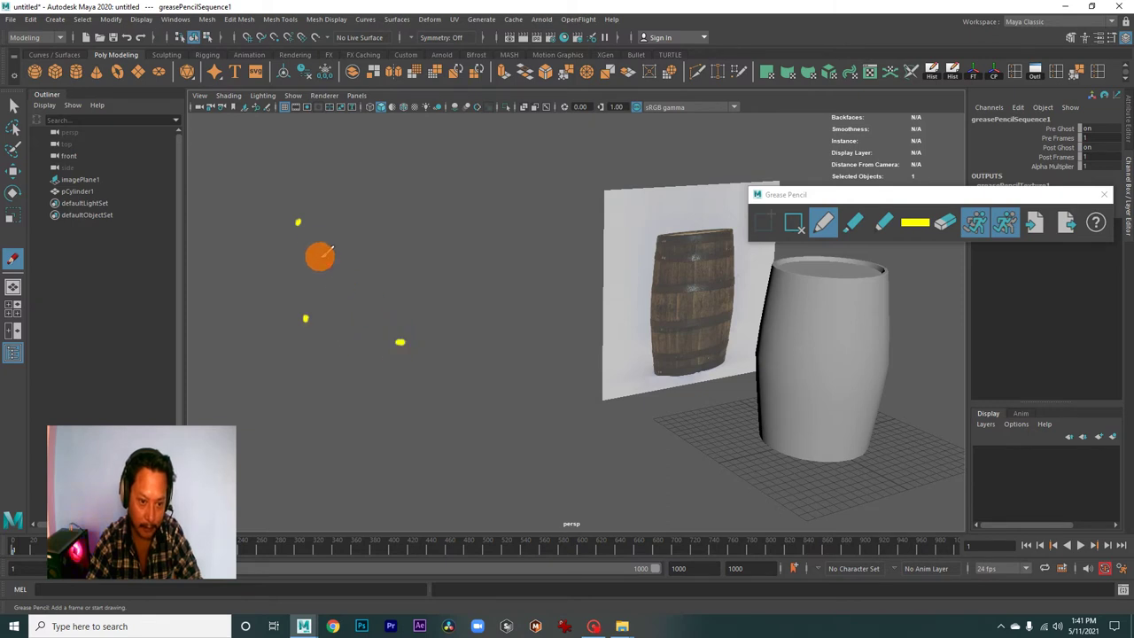
mouse_move(300, 219)
mouse_down()
mouse_move(305, 300)
mouse_move(402, 342)
mouse_up()
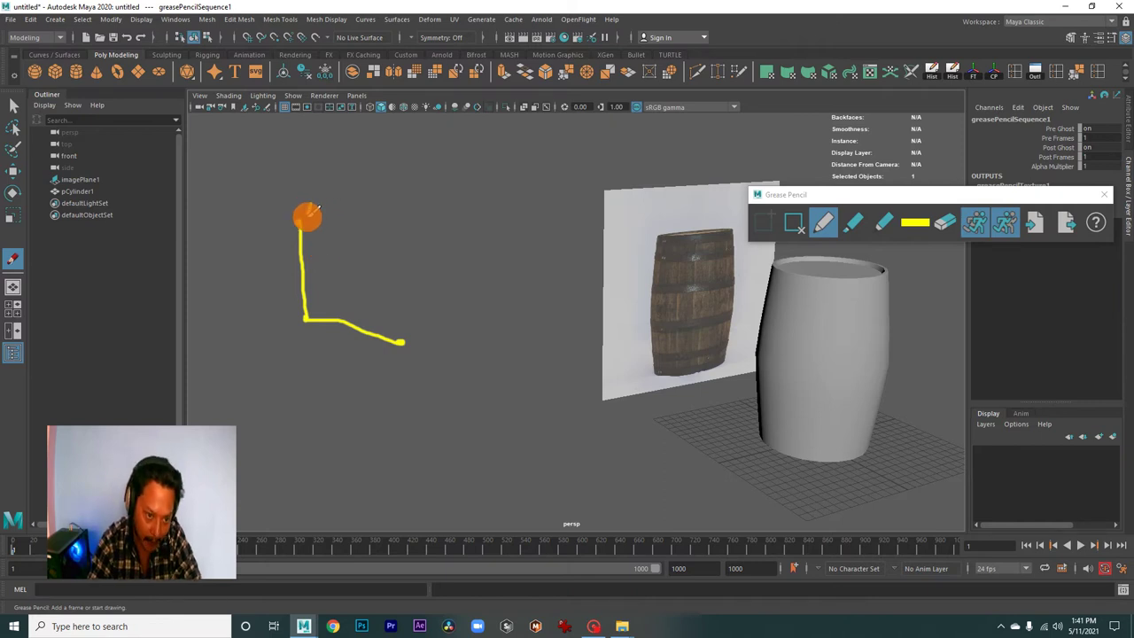
mouse_move(318, 256)
mouse_down()
mouse_move(331, 282)
mouse_move(394, 318)
mouse_up()
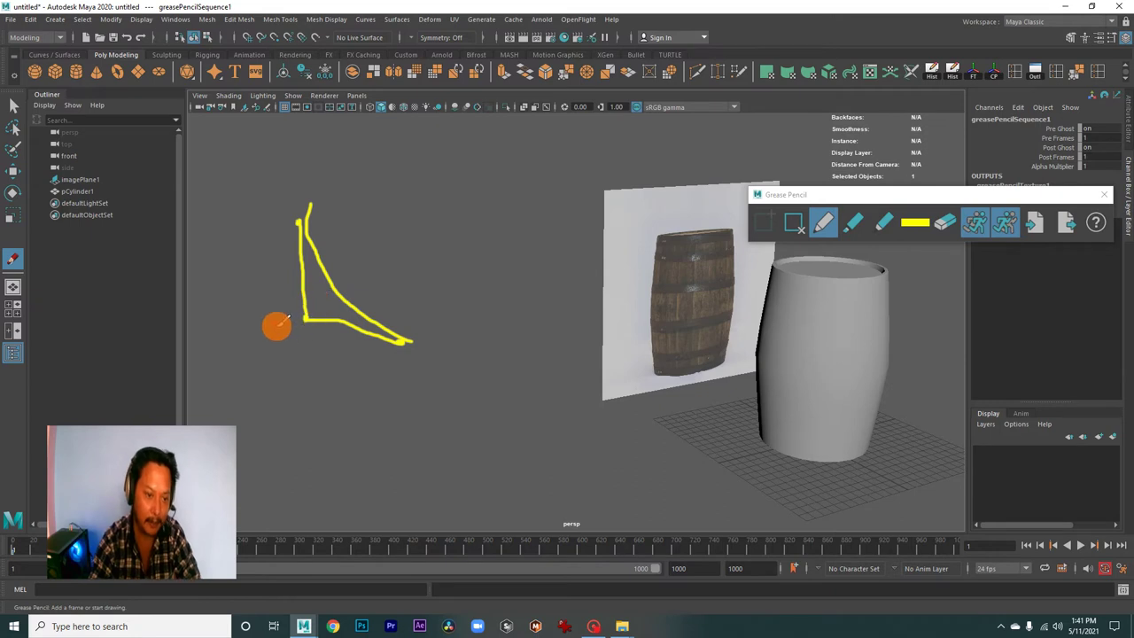
drag(286, 337, 310, 348)
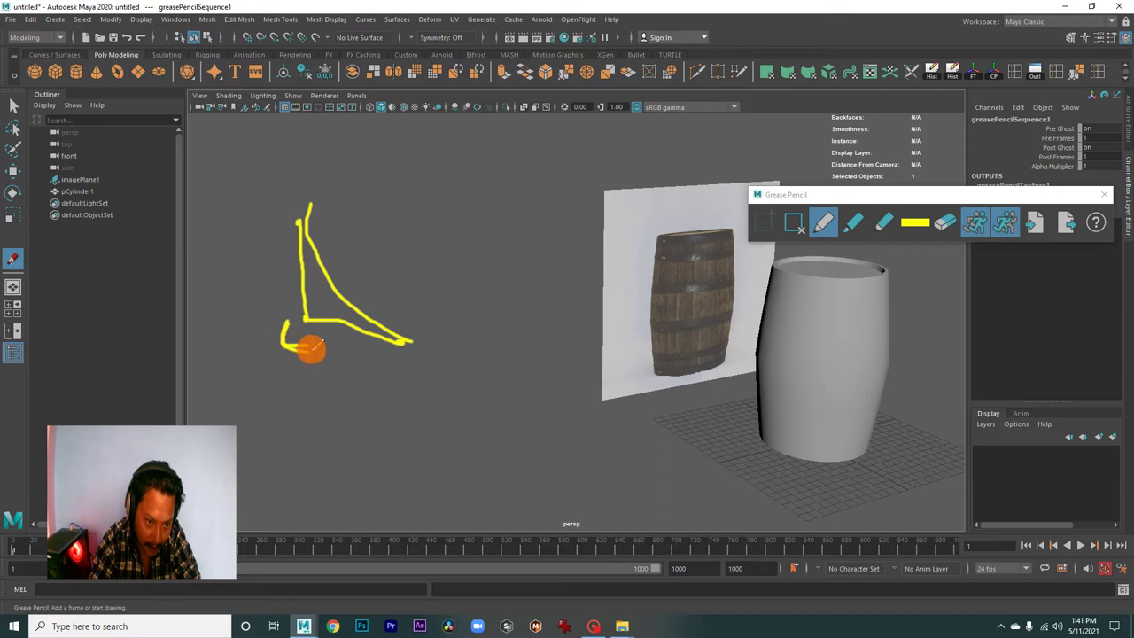
Change the grease-pencil colour to green.
click(915, 225)
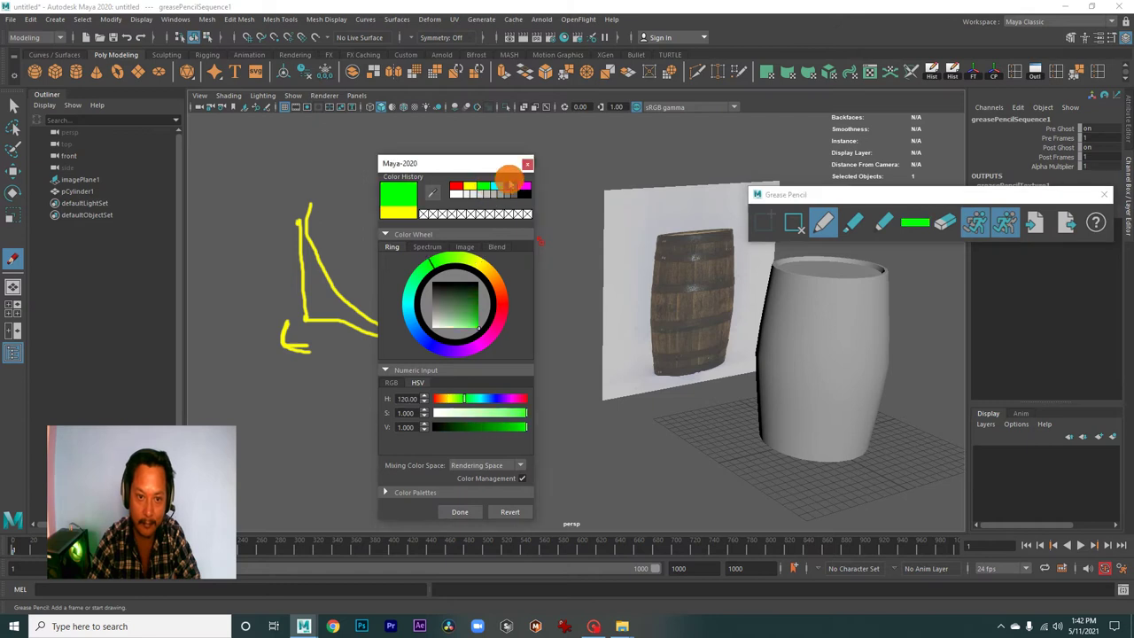
click(535, 160)
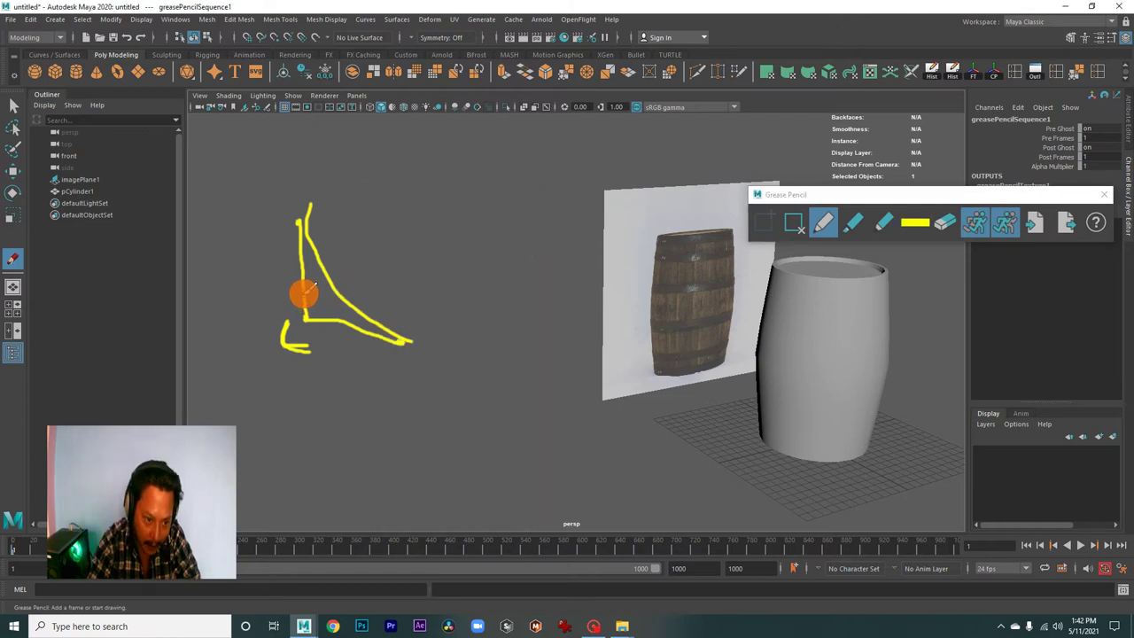
click(913, 222)
click(894, 190)
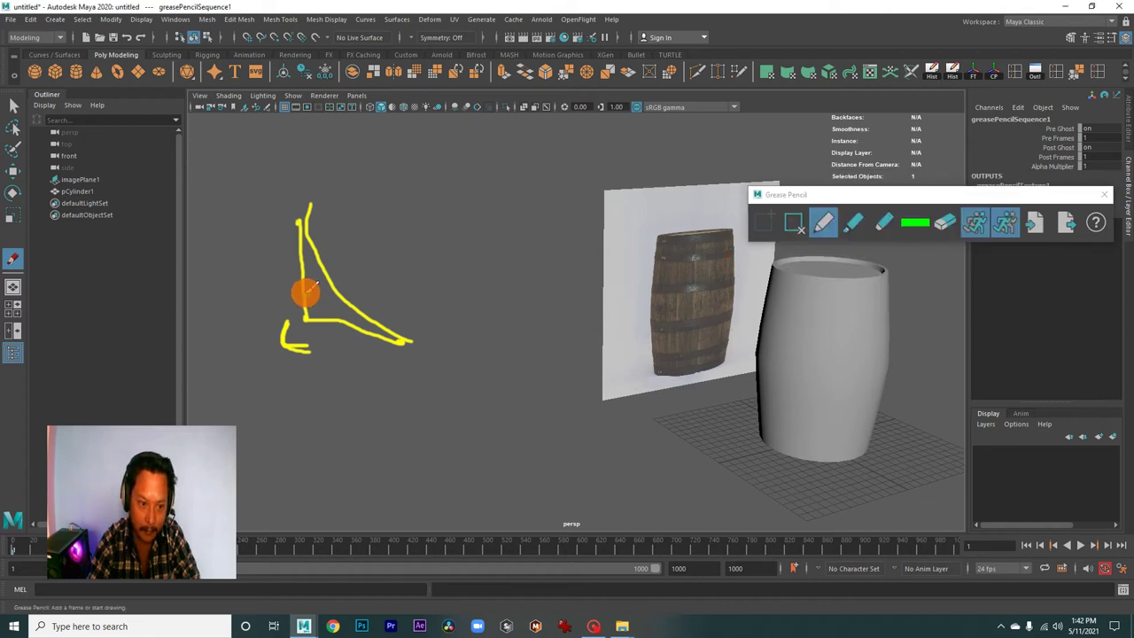
Trace green strokes over the vertical and lower yellow lines of the sketch.
click(305, 294)
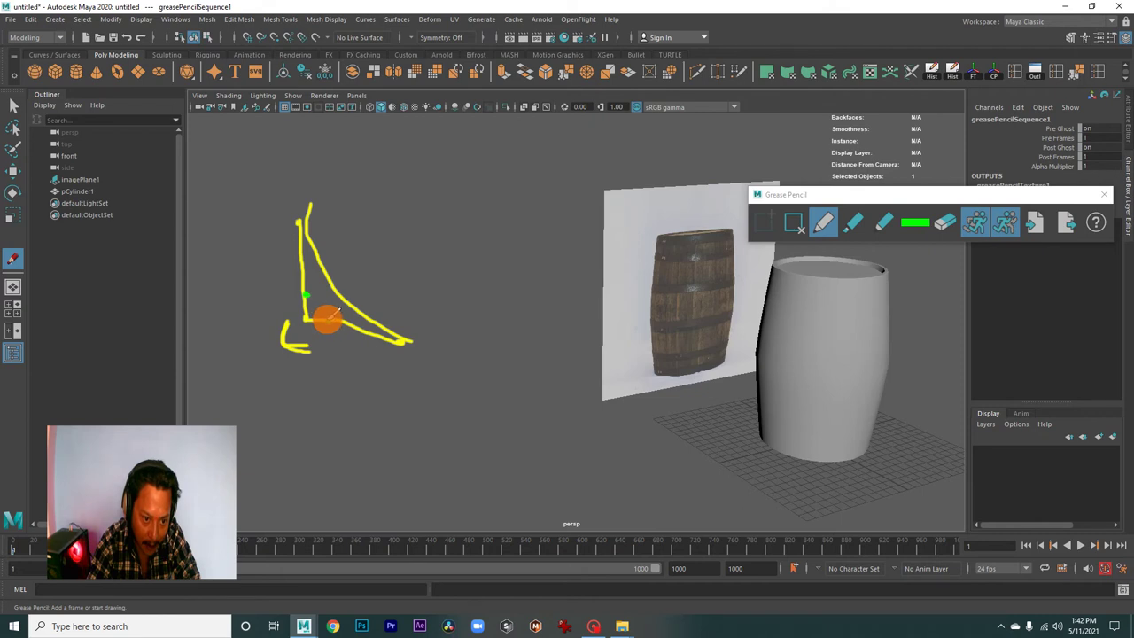
click(327, 319)
click(818, 221)
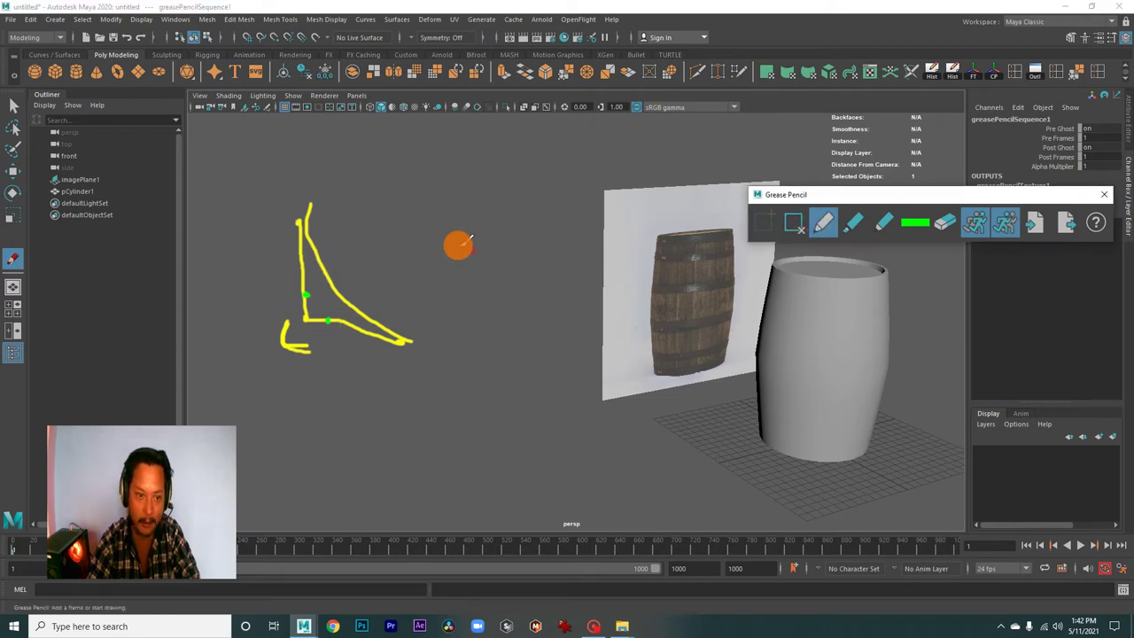
drag(298, 221, 304, 276)
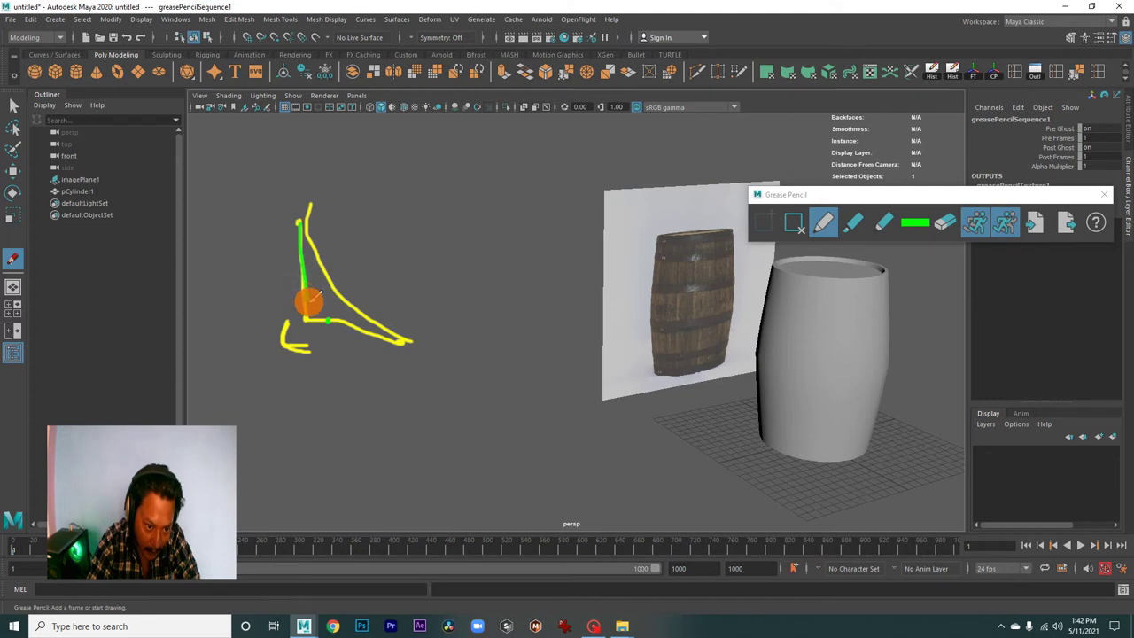
drag(325, 317, 405, 337)
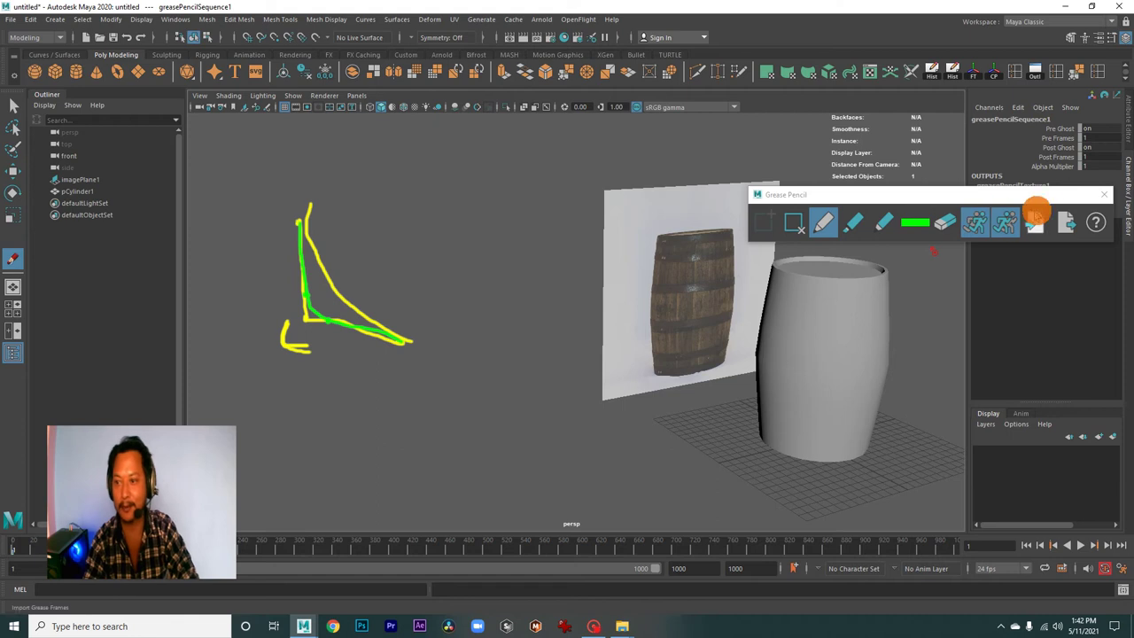
Erase the top ends of the strokes, then leave sketching for the Move tool.
click(946, 222)
mouse_move(354, 218)
mouse_down()
mouse_move(299, 329)
mouse_move(319, 294)
mouse_up()
key(w)
mouse_move(556, 324)
alt+mouse_down()
mouse_move(617, 364)
mouse_move(532, 324)
mouse_move(602, 324)
mouse_move(625, 364)
mouse_move(585, 398)
mouse_move(540, 362)
mouse_move(630, 340)
mouse_move(595, 352)
mouse_move(622, 360)
mouse_move(651, 348)
mouse_move(579, 349)
mouse_move(629, 375)
mouse_move(536, 312)
mouse_move(539, 355)
alt+mouse_up()
click(605, 360)
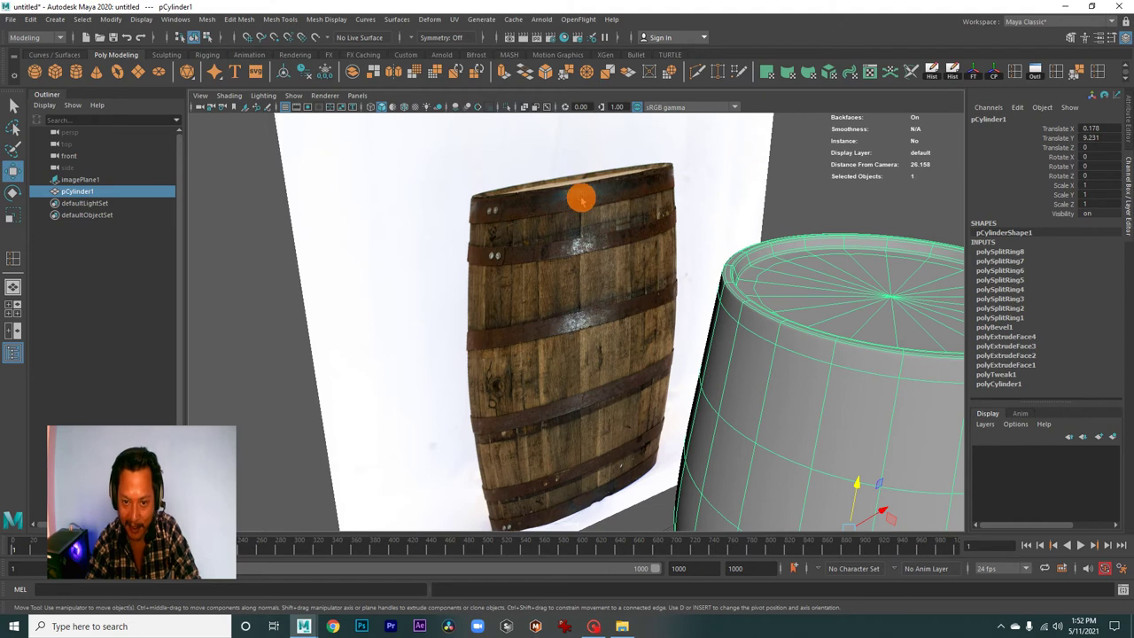
mouse_move(615, 375)
alt+mouse_down()
mouse_move(582, 332)
mouse_move(539, 324)
mouse_move(564, 326)
alt+mouse_up()
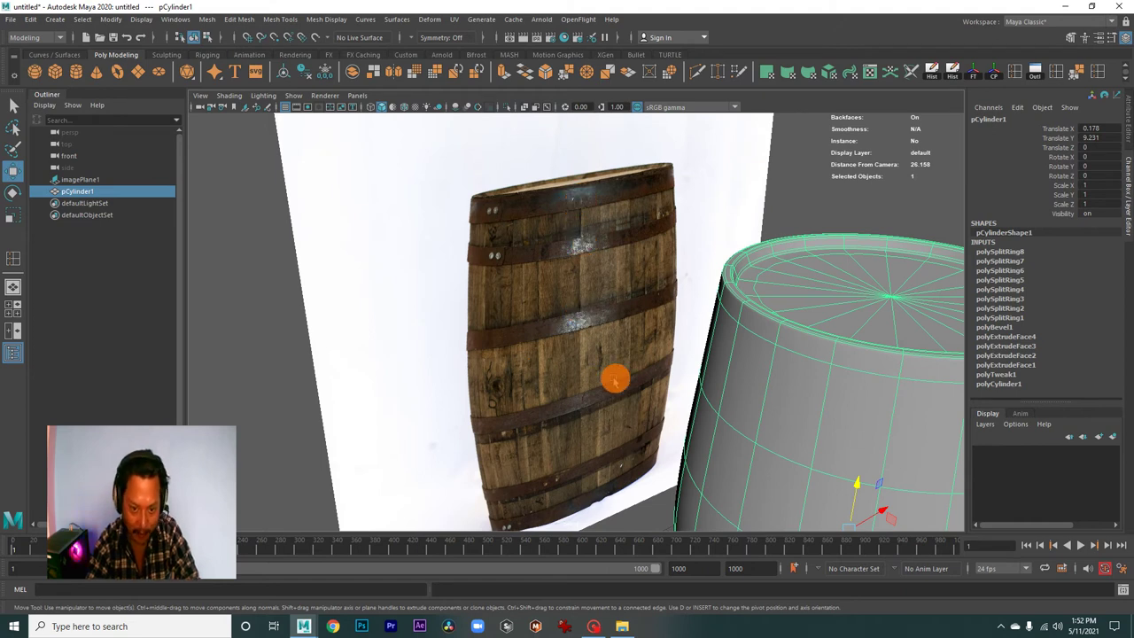
alt+right_drag(564, 326, 597, 326)
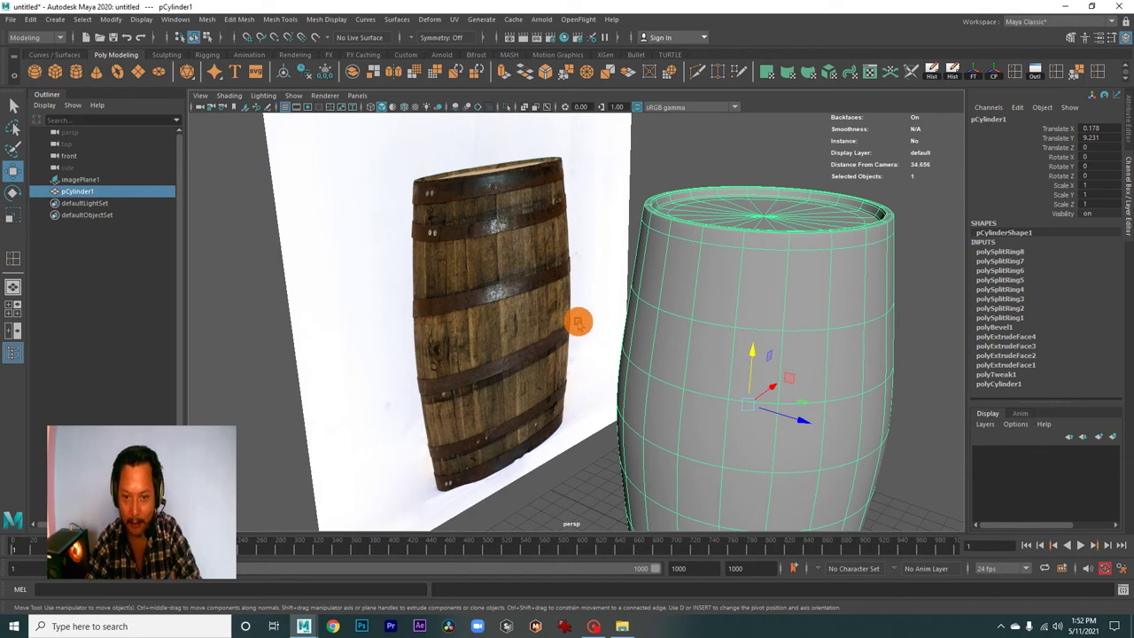
alt+right_drag(665, 354, 648, 341)
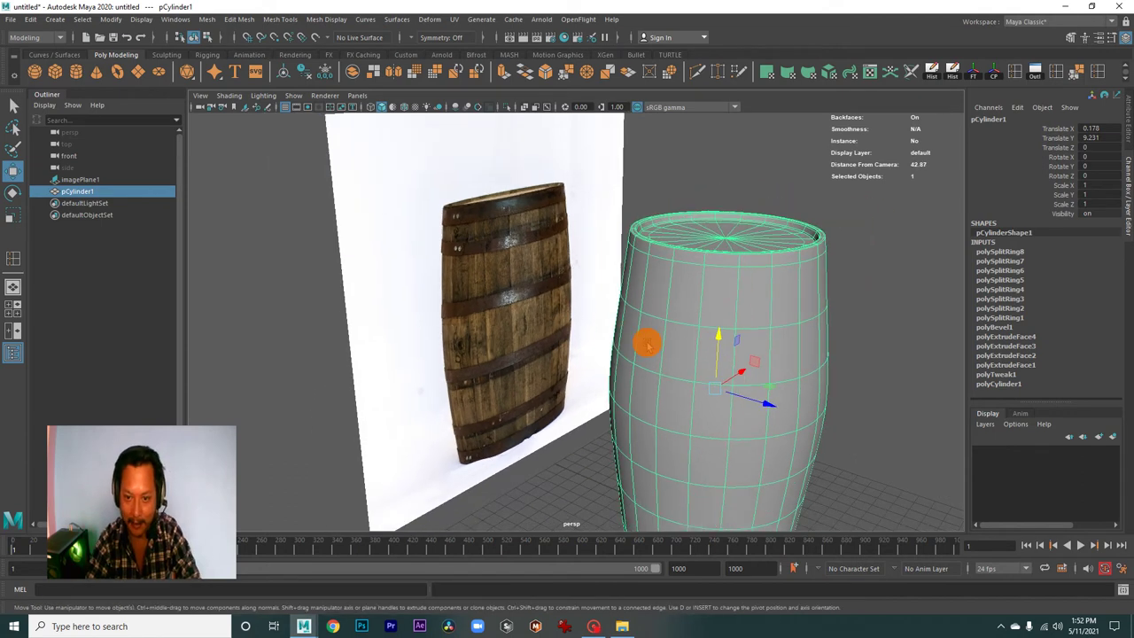
alt+middle_drag(647, 342, 560, 324)
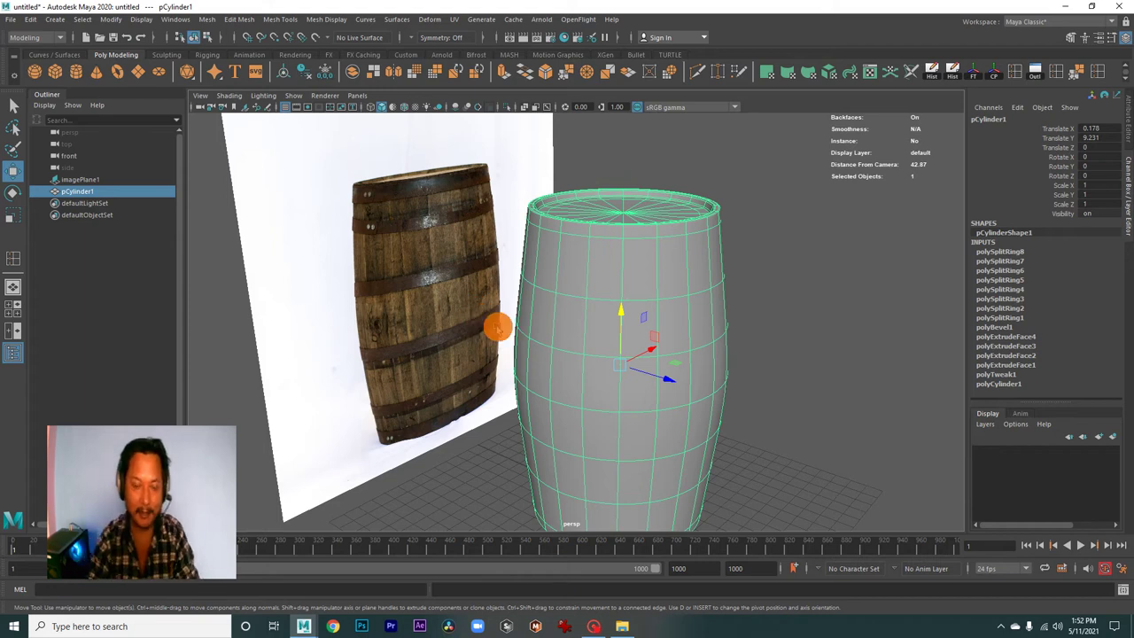
alt+drag(481, 324, 538, 349)
alt+right_drag(539, 349, 586, 345)
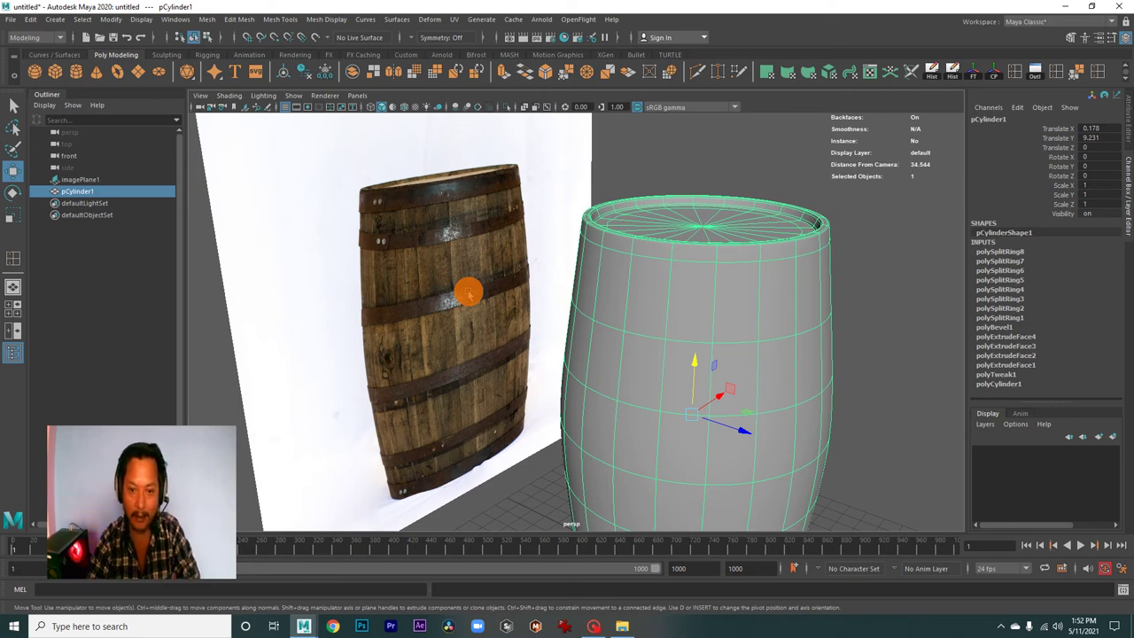
alt+right_drag(491, 301, 451, 284)
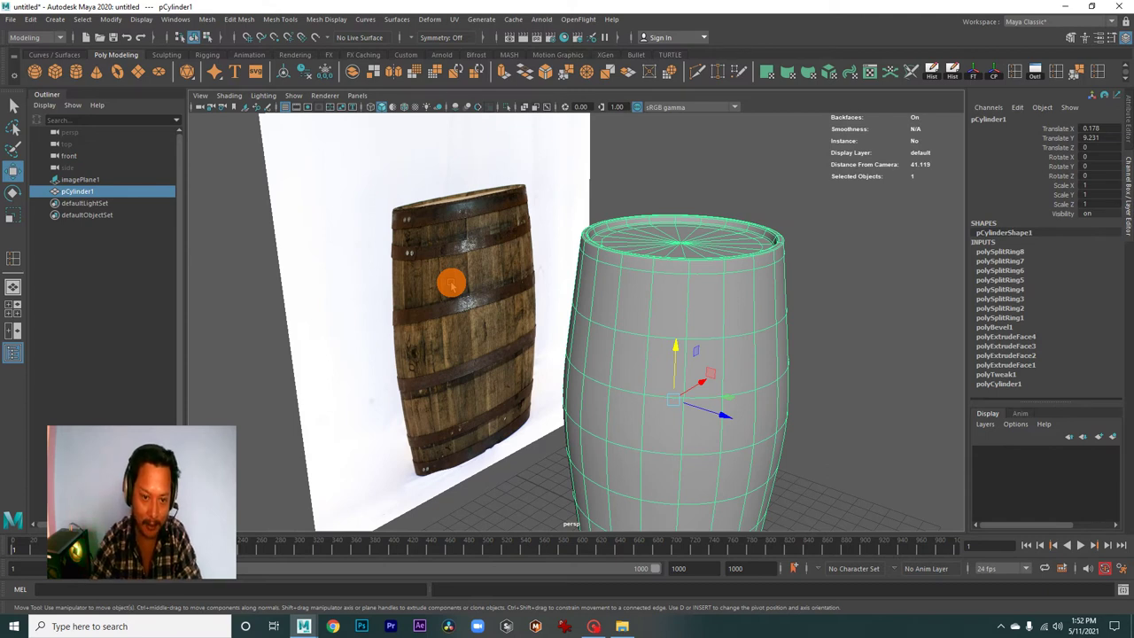
click(825, 295)
click(682, 306)
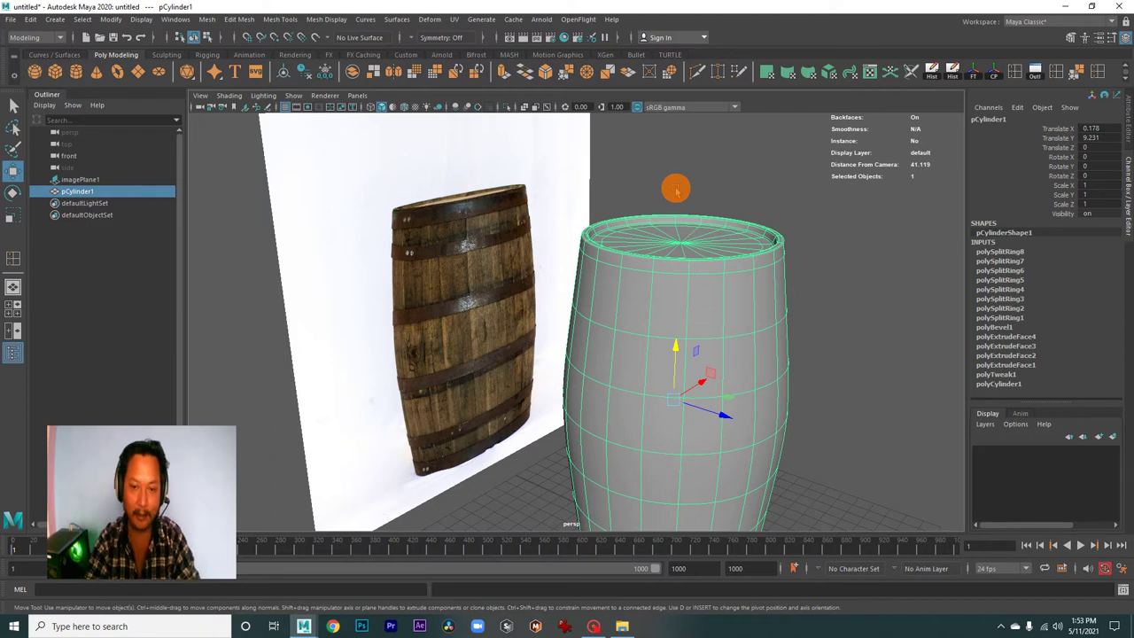
alt+right_drag(743, 302, 657, 294)
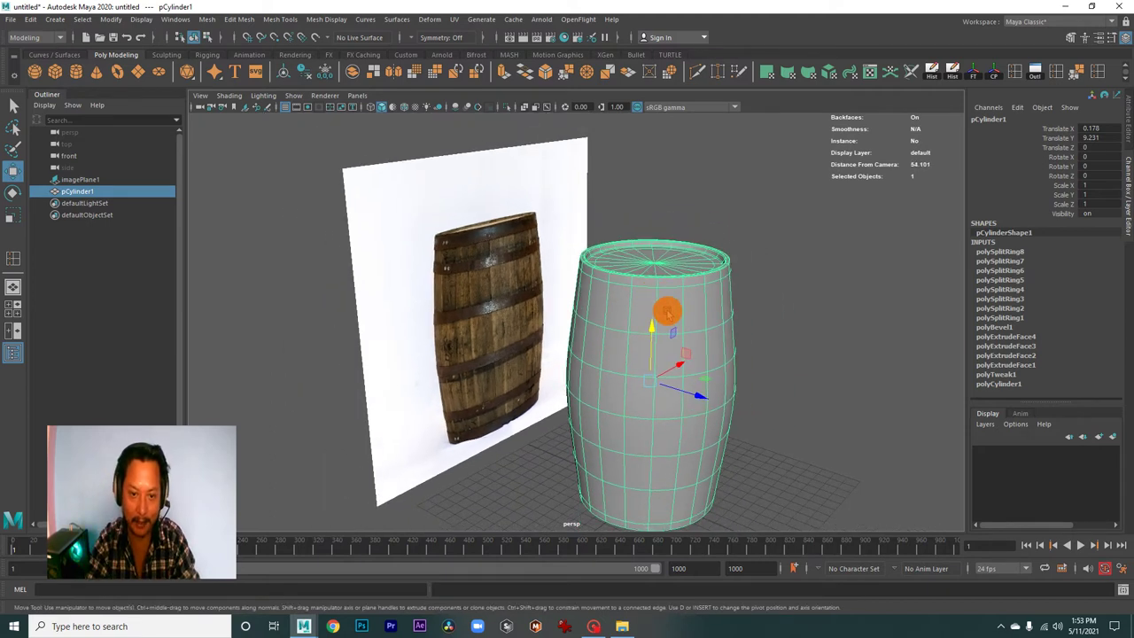
mouse_move(608, 322)
alt+mouse_down()
mouse_move(721, 354)
mouse_move(626, 325)
alt+mouse_up()
alt+right_drag(625, 325, 685, 346)
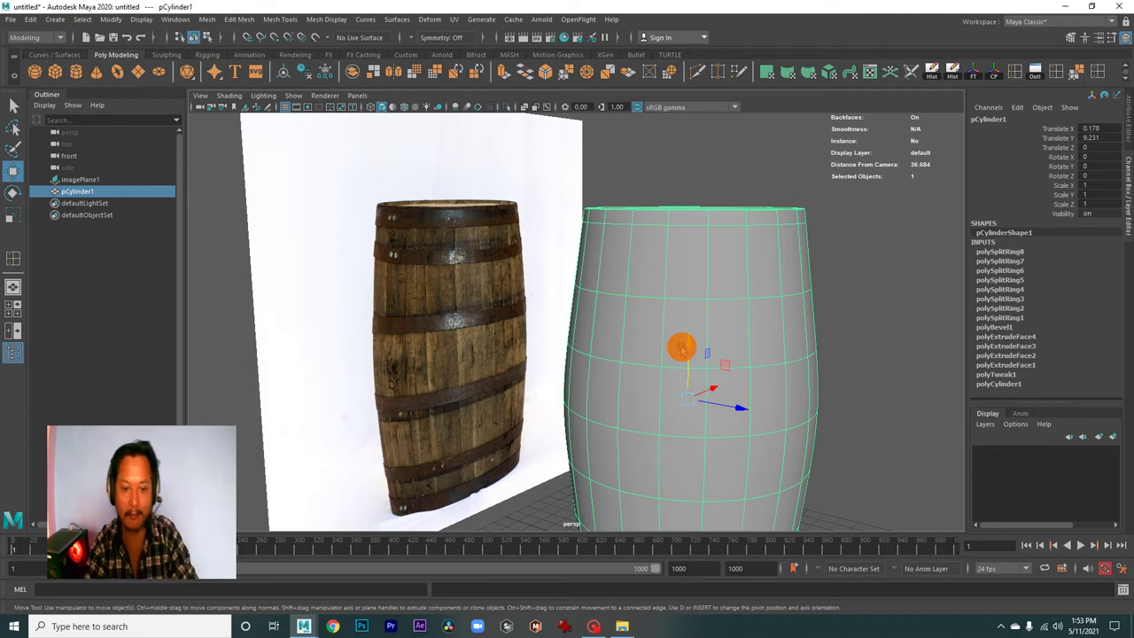
click(674, 164)
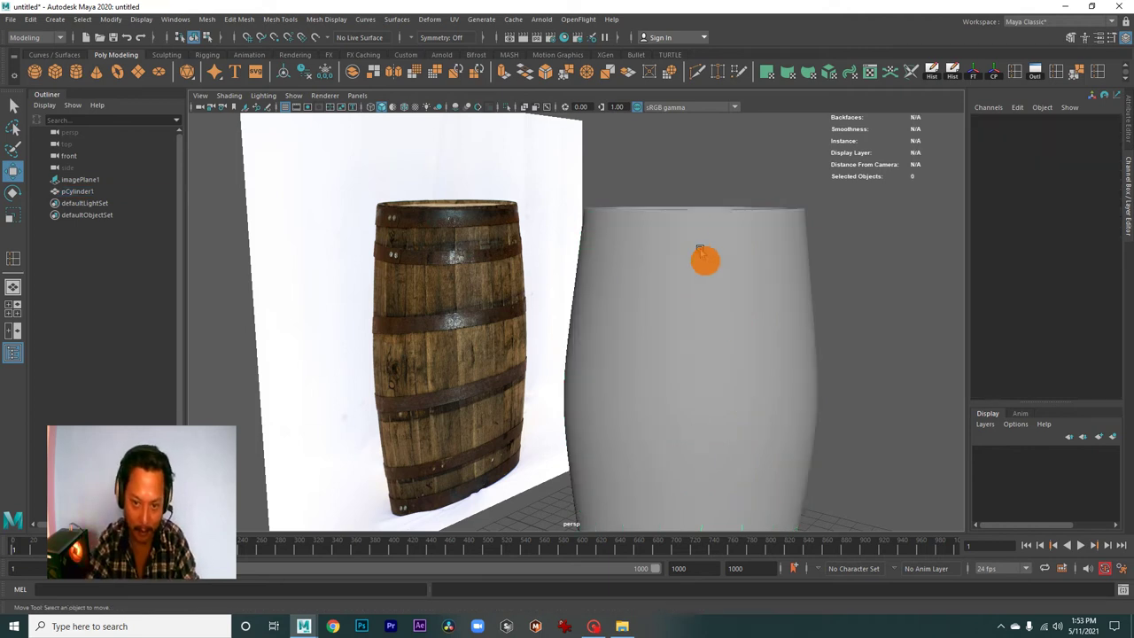
click(716, 319)
alt+drag(729, 334, 651, 366)
alt+drag(479, 358, 501, 357)
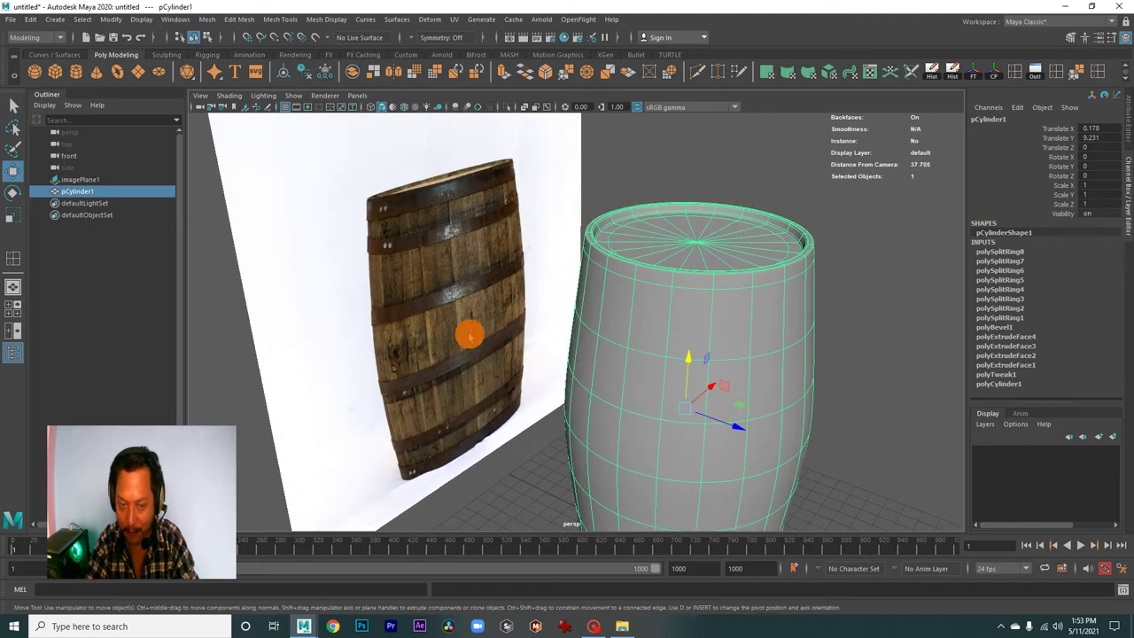
scroll(673, 341, down, 3)
scroll(656, 341, up, 3)
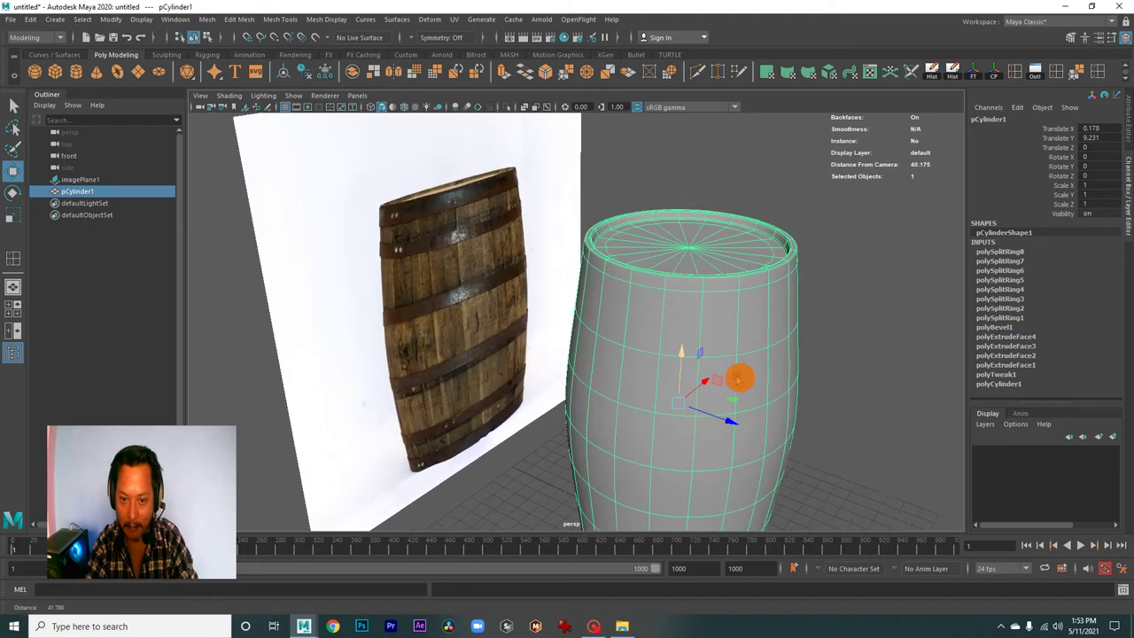
mouse_move(485, 197)
alt+mouse_down()
mouse_move(460, 261)
mouse_move(620, 306)
mouse_move(446, 277)
alt+mouse_up()
alt+right_drag(446, 278, 506, 286)
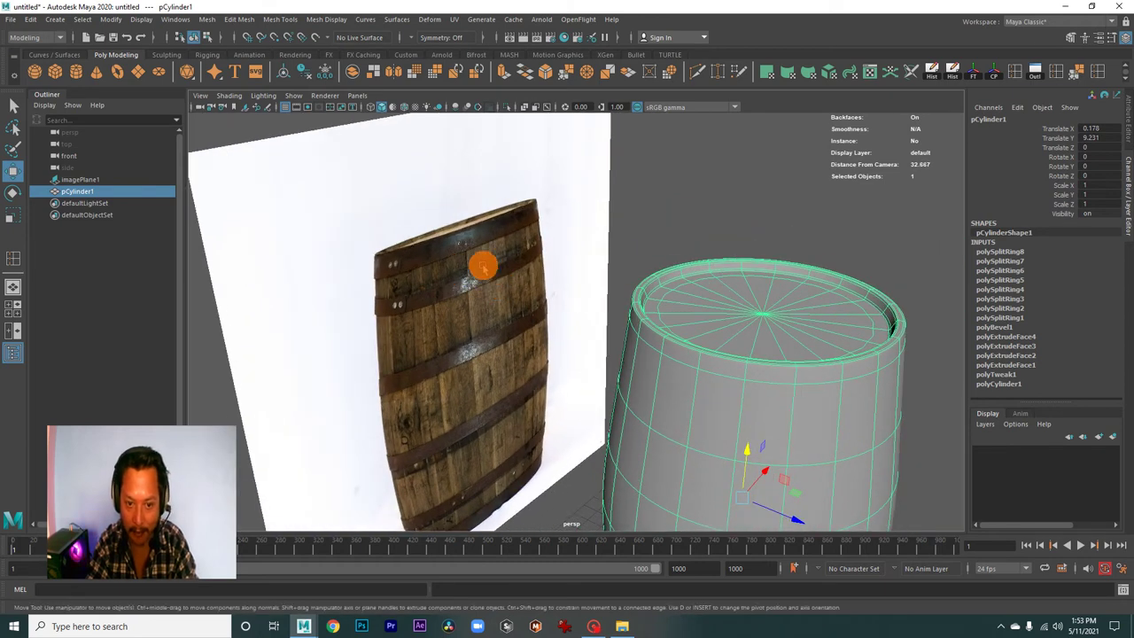
scroll(777, 398, down, 2)
scroll(744, 394, down, 2)
scroll(709, 389, down, 1)
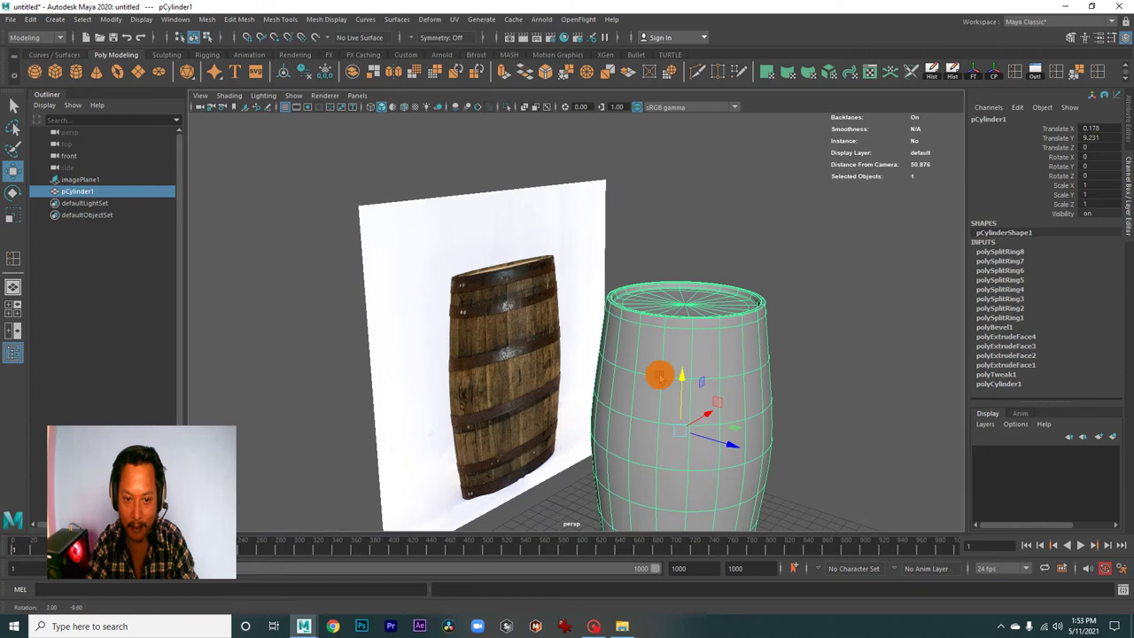
scroll(667, 384, down, 2)
alt+middle_drag(668, 384, 654, 350)
click(763, 305)
click(646, 316)
mouse_move(558, 331)
alt+mouse_down()
mouse_move(498, 342)
mouse_move(557, 337)
alt+mouse_up()
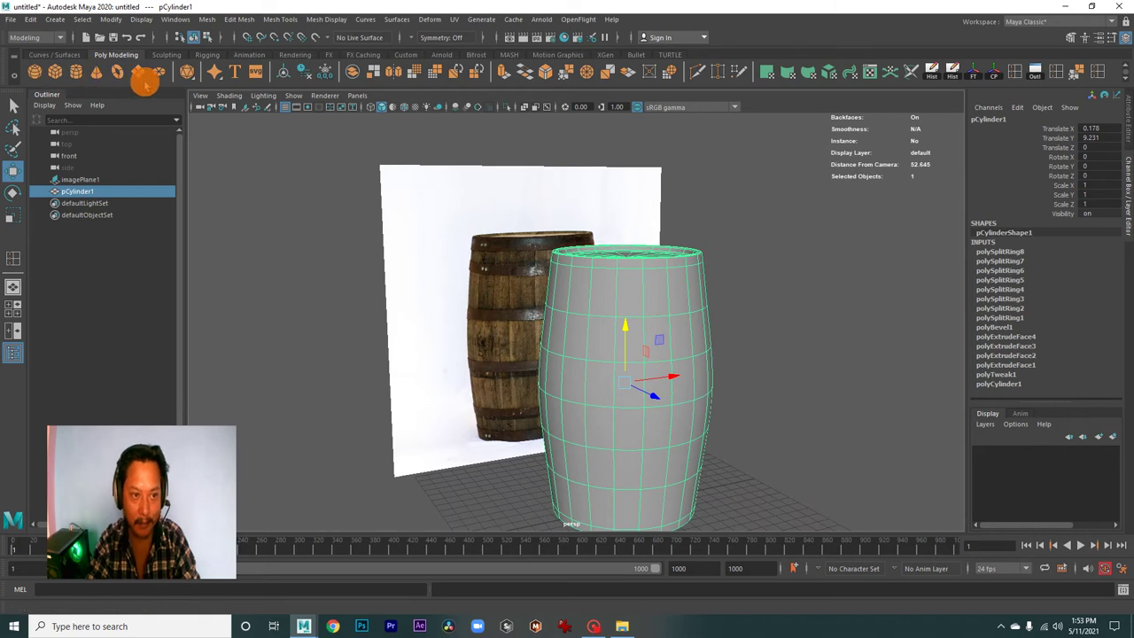
Create a polygon pipe, pPipe1, and raise it to Translate Y 19.19 above the barrel.
click(54, 19)
mouse_move(90, 61)
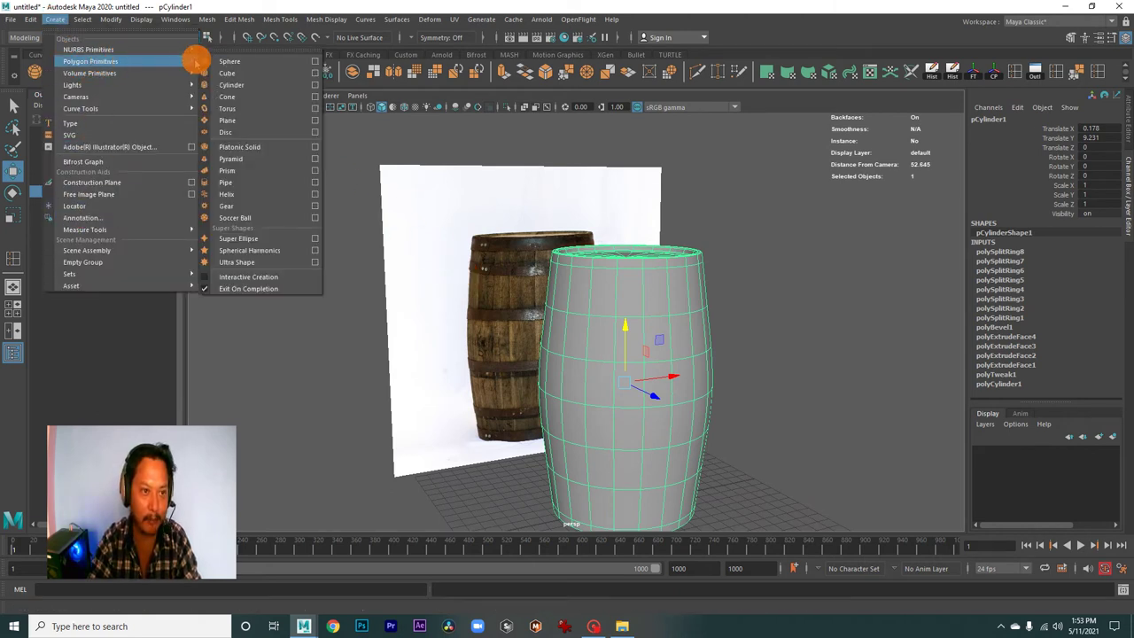
click(240, 183)
drag(615, 457, 624, 452)
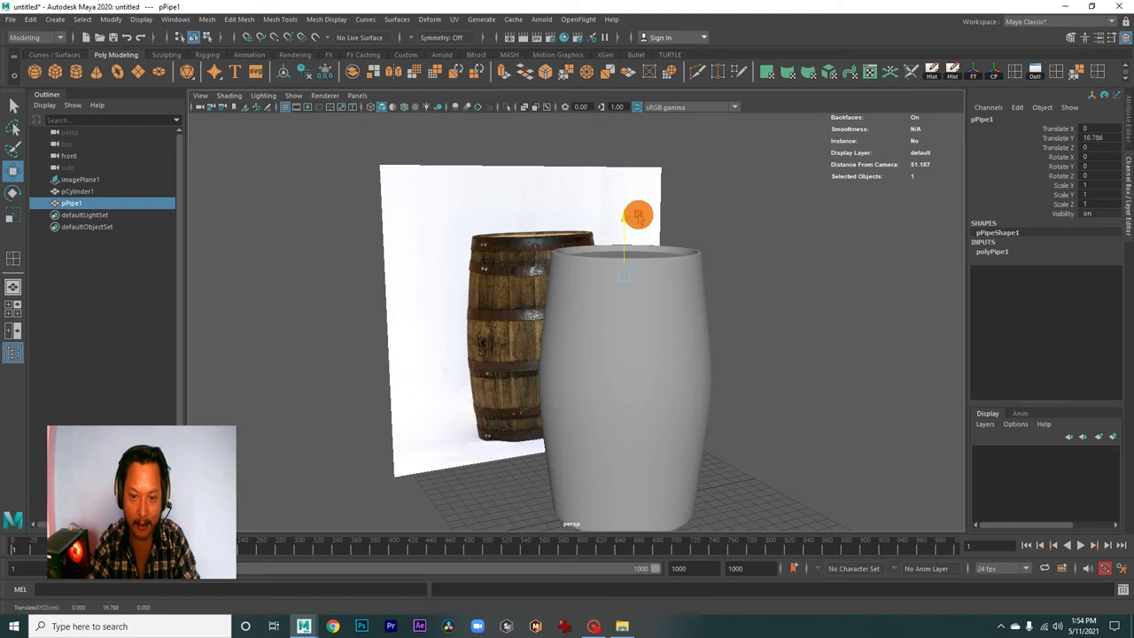
alt+drag(636, 194, 638, 212)
scroll(638, 212, up, 5)
alt+drag(638, 266, 651, 361)
mouse_move(650, 362)
alt+right_down()
mouse_move(685, 339)
mouse_move(726, 370)
alt+right_up()
mouse_move(726, 369)
alt+mouse_down()
mouse_move(711, 387)
mouse_move(618, 369)
mouse_move(560, 324)
alt+mouse_up()
mouse_move(560, 323)
alt+right_down()
mouse_move(661, 362)
mouse_move(633, 384)
mouse_move(499, 243)
mouse_move(585, 370)
mouse_move(590, 360)
mouse_move(645, 410)
mouse_move(602, 375)
mouse_move(717, 405)
mouse_move(841, 336)
alt+right_up()
Set the polyPipe1 Radius to 5.5.
click(993, 253)
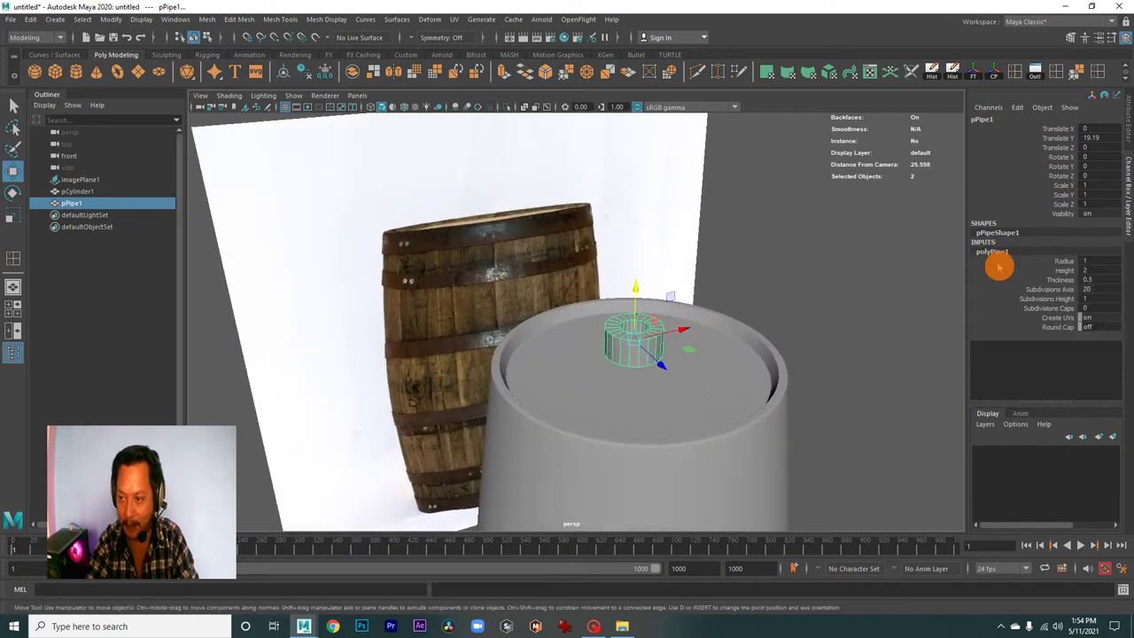
click(1063, 261)
middle_drag(749, 372, 774, 375)
mouse_move(774, 375)
alt+mouse_down()
mouse_move(789, 344)
mouse_move(703, 354)
alt+mouse_up()
In front view with wireframe on shaded, lower the pipe onto the top band at Translate Y 17.825.
key(space)
key(space)
mouse_move(499, 438)
alt+right_down()
mouse_move(600, 424)
mouse_move(594, 324)
mouse_move(590, 430)
mouse_move(608, 397)
mouse_move(810, 422)
alt+right_up()
key(4)
key(w)
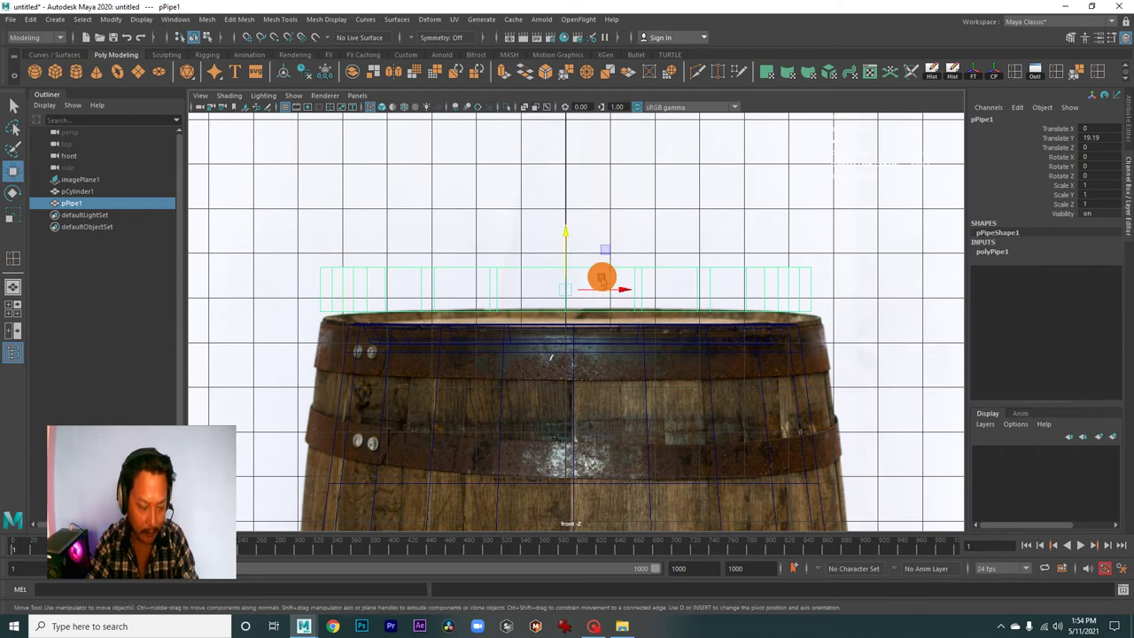
alt+right_drag(600, 280, 566, 285)
drag(566, 231, 602, 300)
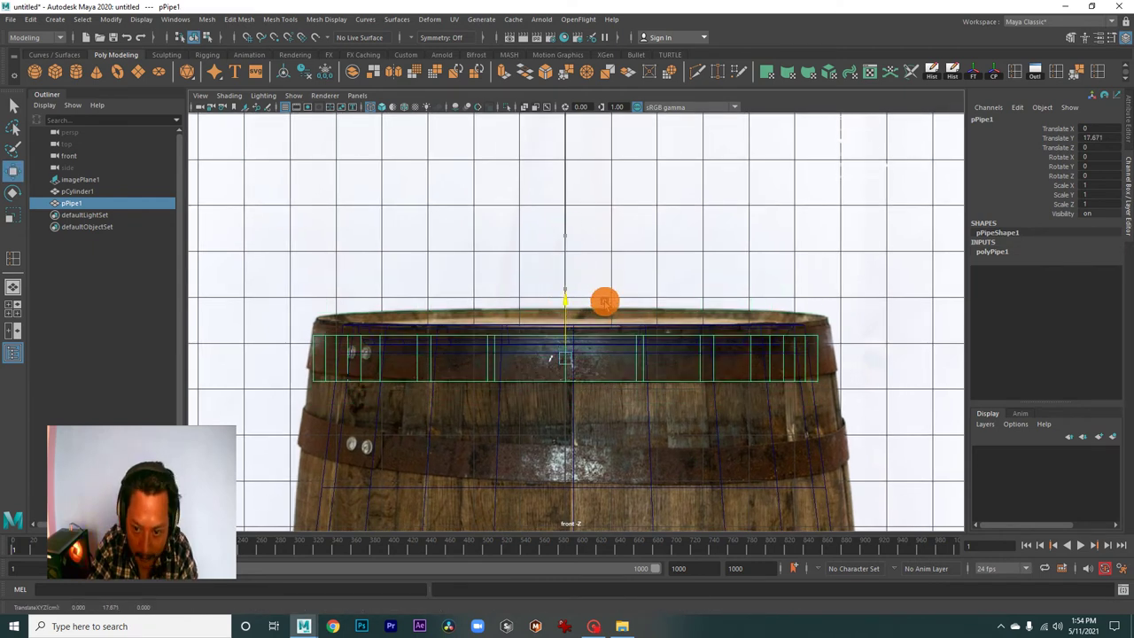
drag(601, 300, 603, 296)
mouse_move(546, 361)
alt+right_down()
mouse_move(617, 337)
mouse_move(561, 385)
alt+right_up()
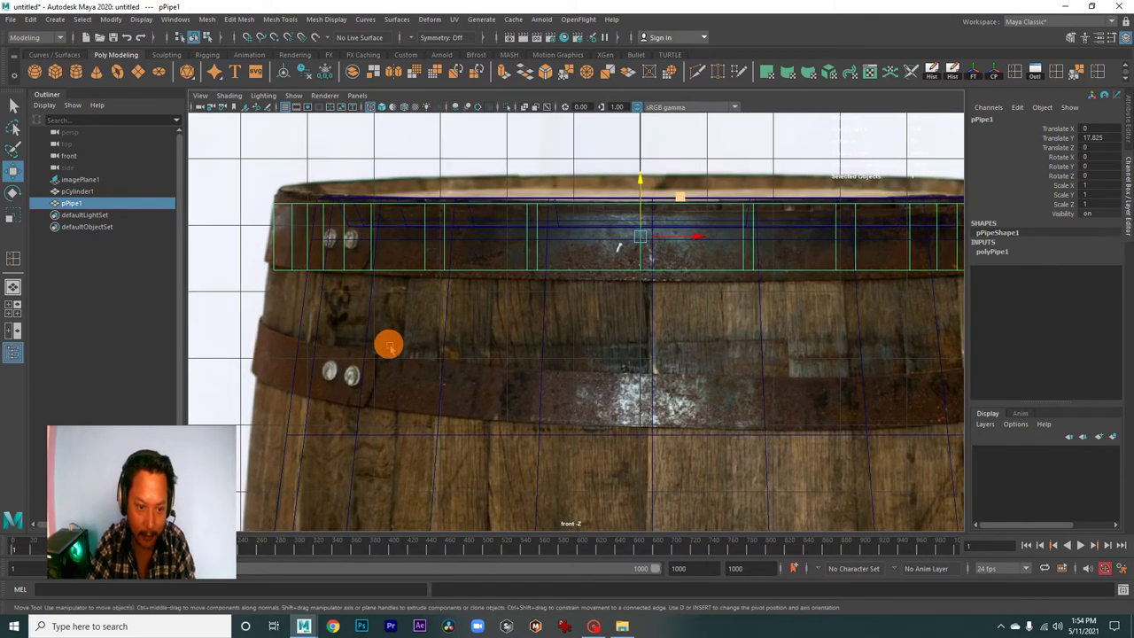
Select the barrel to check its edges against the pipe, then reselect the pipe.
click(317, 317)
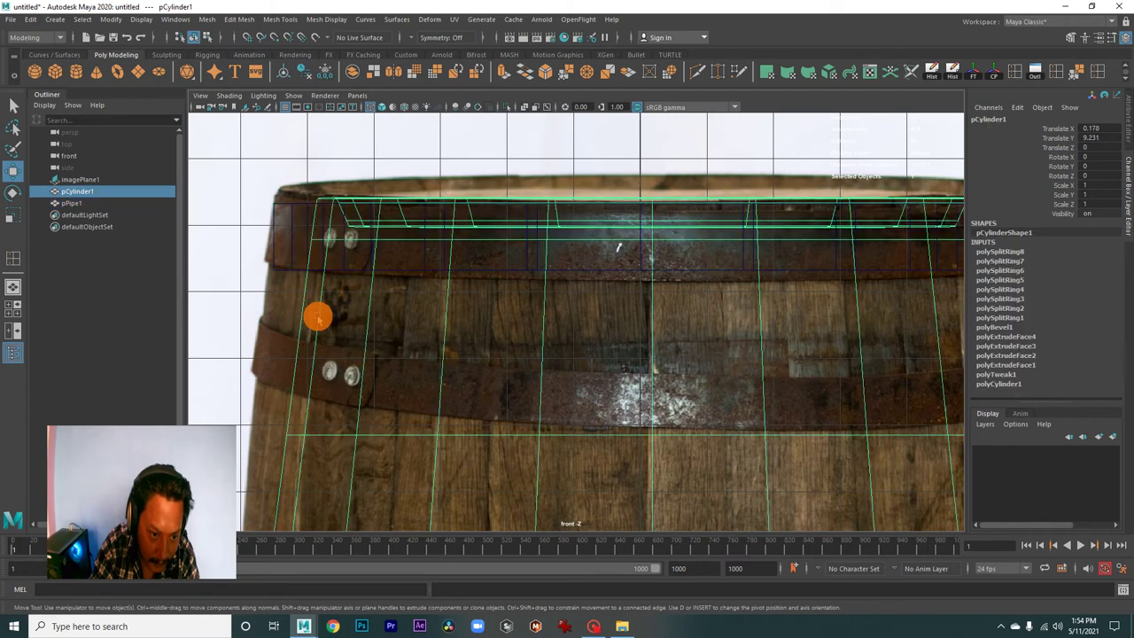
mouse_move(468, 363)
alt+right_down()
mouse_move(319, 280)
mouse_move(638, 342)
mouse_move(570, 387)
mouse_move(357, 388)
mouse_move(354, 364)
mouse_move(605, 425)
mouse_move(427, 399)
mouse_move(350, 259)
alt+right_up()
mouse_move(412, 316)
alt+right_down()
mouse_move(435, 387)
mouse_move(493, 405)
alt+right_up()
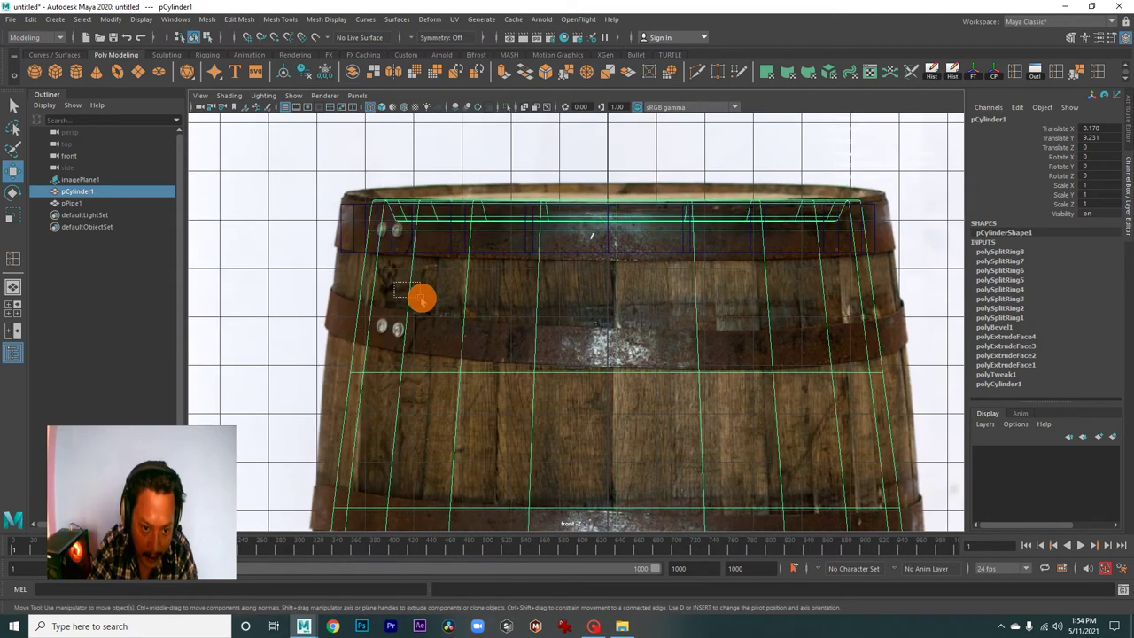
click(873, 217)
Check the ring in perspective, then lower the pipe slightly onto the top band in front view.
key(space)
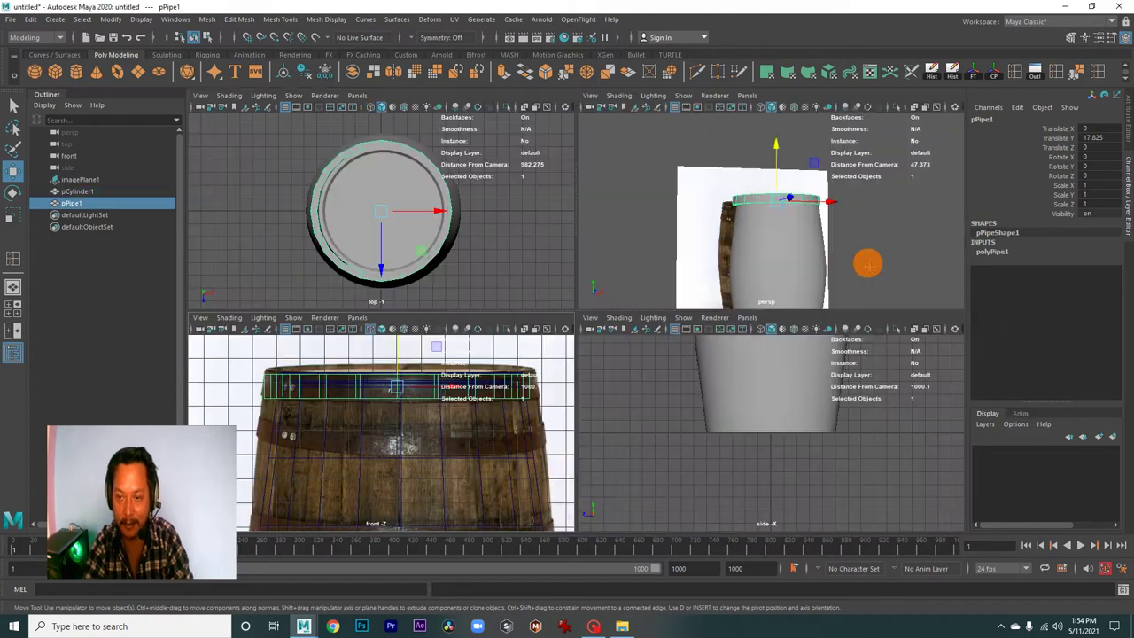
key(space)
mouse_move(520, 366)
alt+mouse_down()
mouse_move(663, 398)
mouse_move(608, 397)
alt+mouse_up()
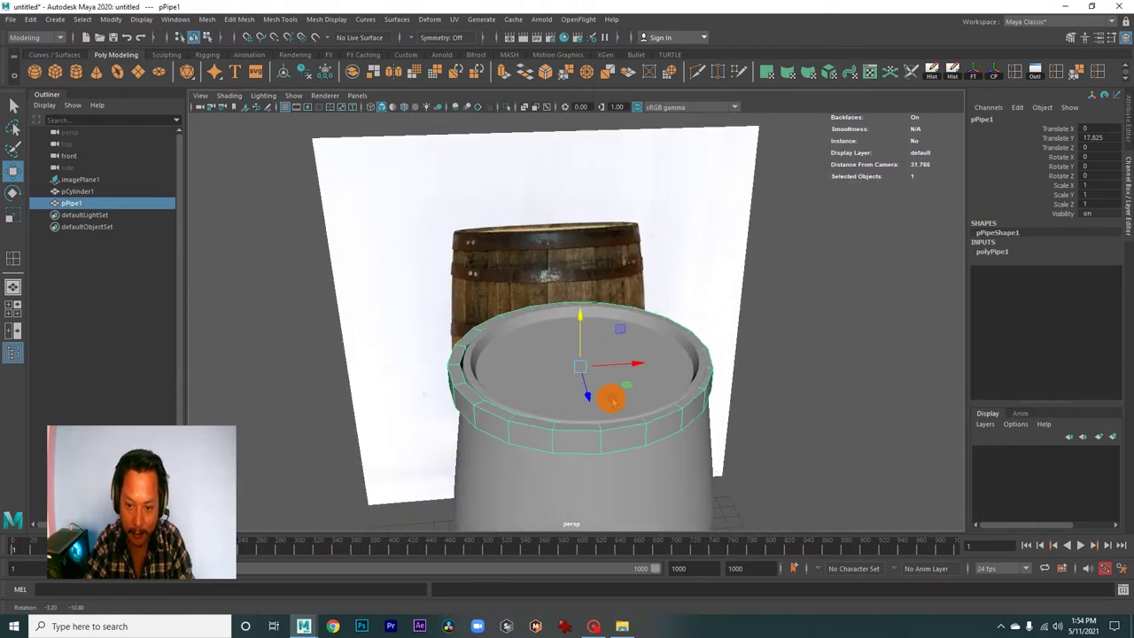
key(space)
key(space)
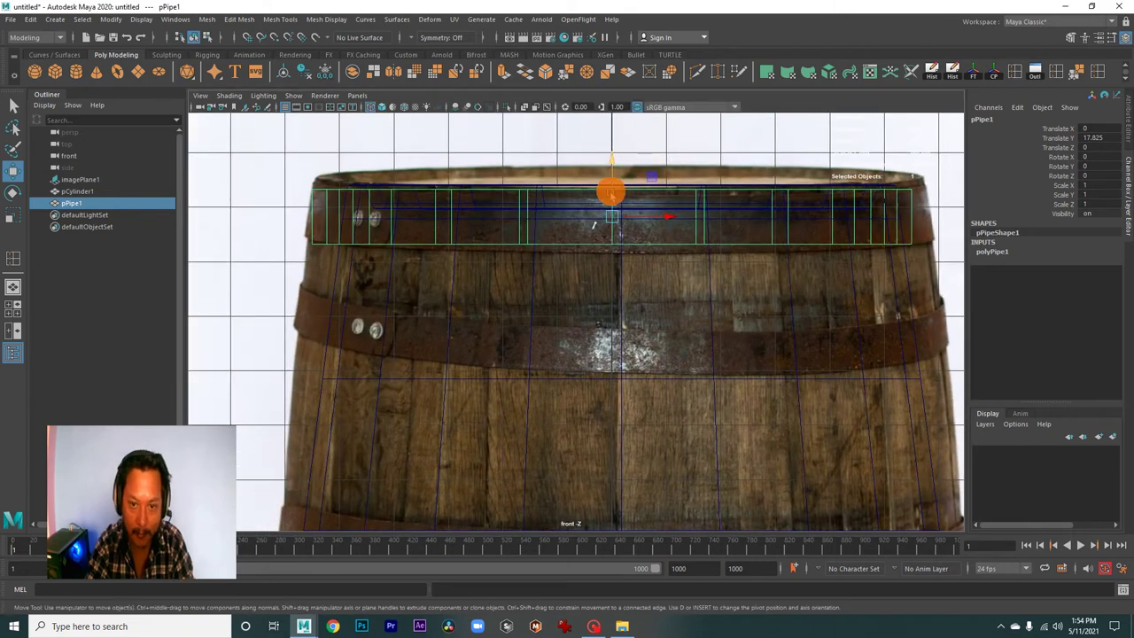
drag(611, 157, 640, 157)
mouse_move(640, 158)
alt+right_down()
mouse_move(673, 314)
mouse_move(658, 324)
mouse_move(679, 339)
alt+right_up()
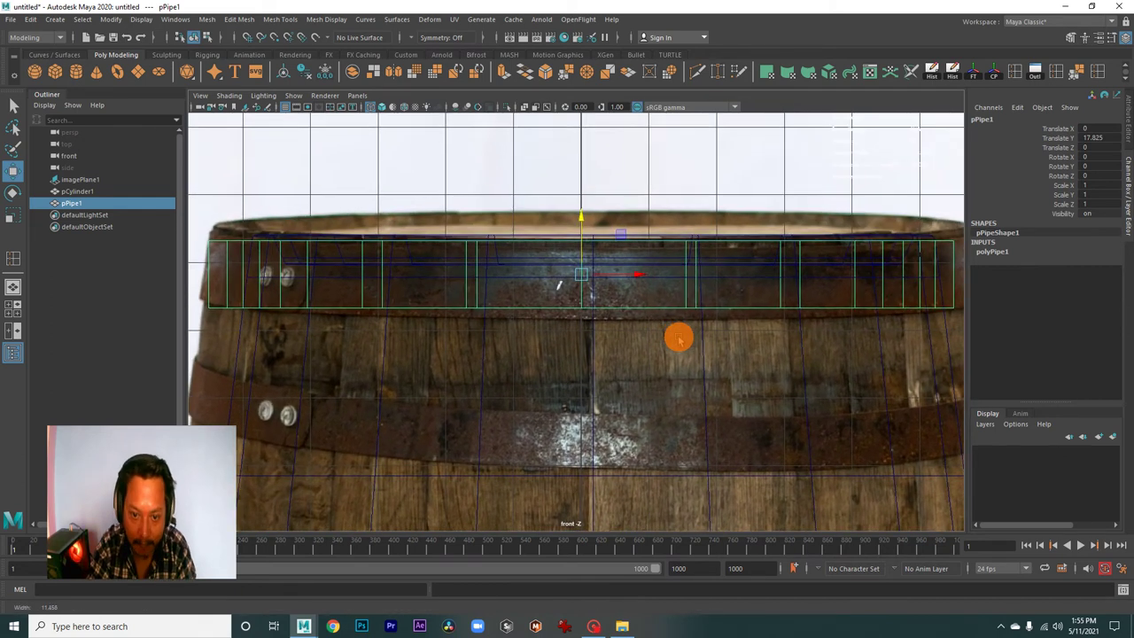
drag(580, 214, 585, 222)
Shrink the hoop slightly to scale 0.959, 1.002, 0.959 so it fits the rim.
key(r)
key(w)
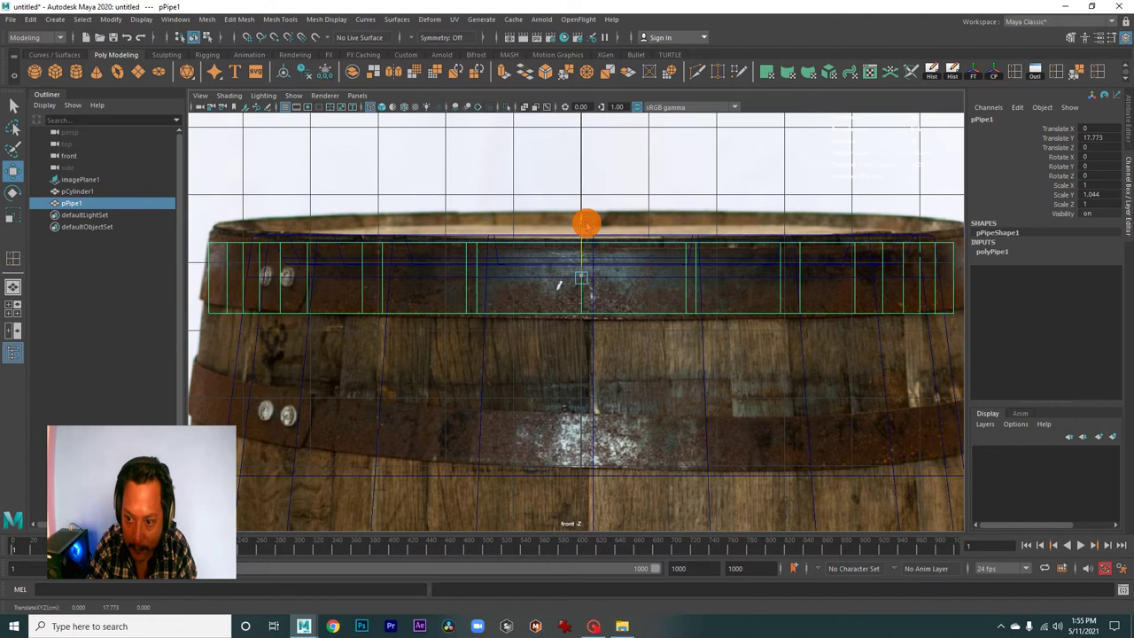
scroll(586, 224, down, 3)
scroll(627, 342, down, 3)
scroll(579, 342, down, 1)
scroll(473, 398, up, 4)
scroll(661, 450, up, 1)
scroll(580, 398, up, 2)
scroll(654, 420, up, 2)
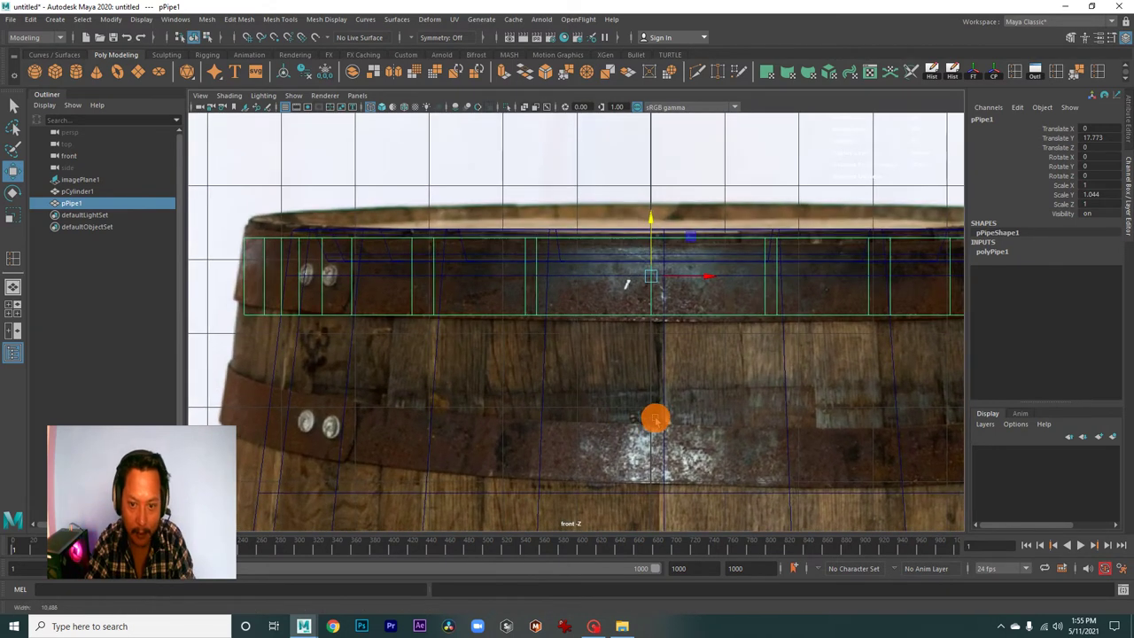
alt+middle_drag(632, 412, 425, 438)
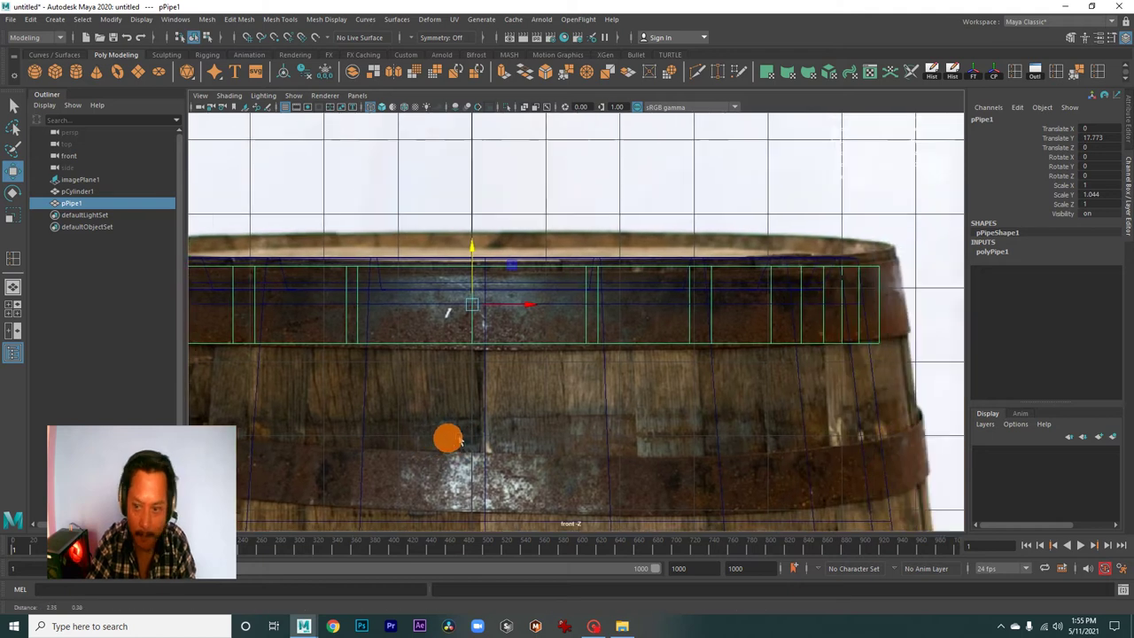
alt+middle_drag(616, 395, 782, 385)
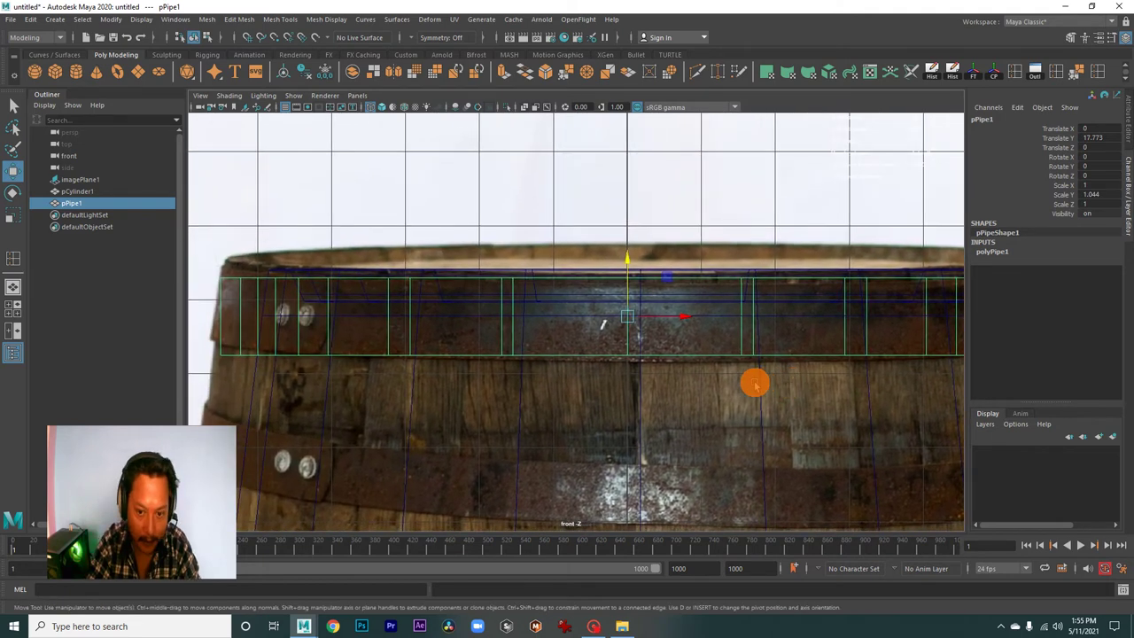
key(r)
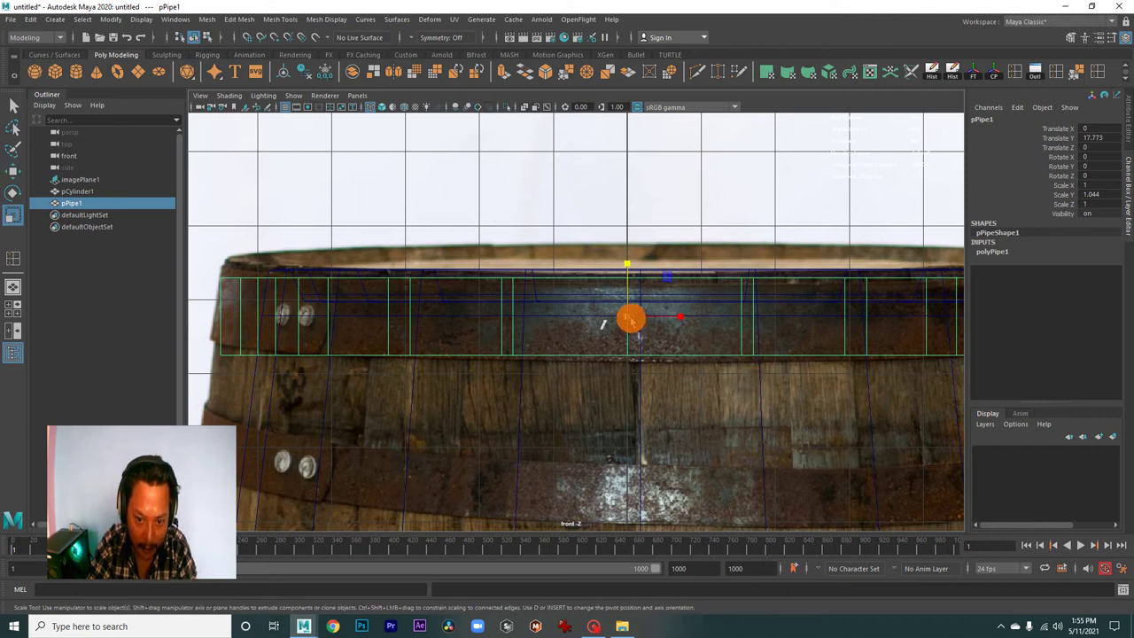
drag(629, 318, 607, 326)
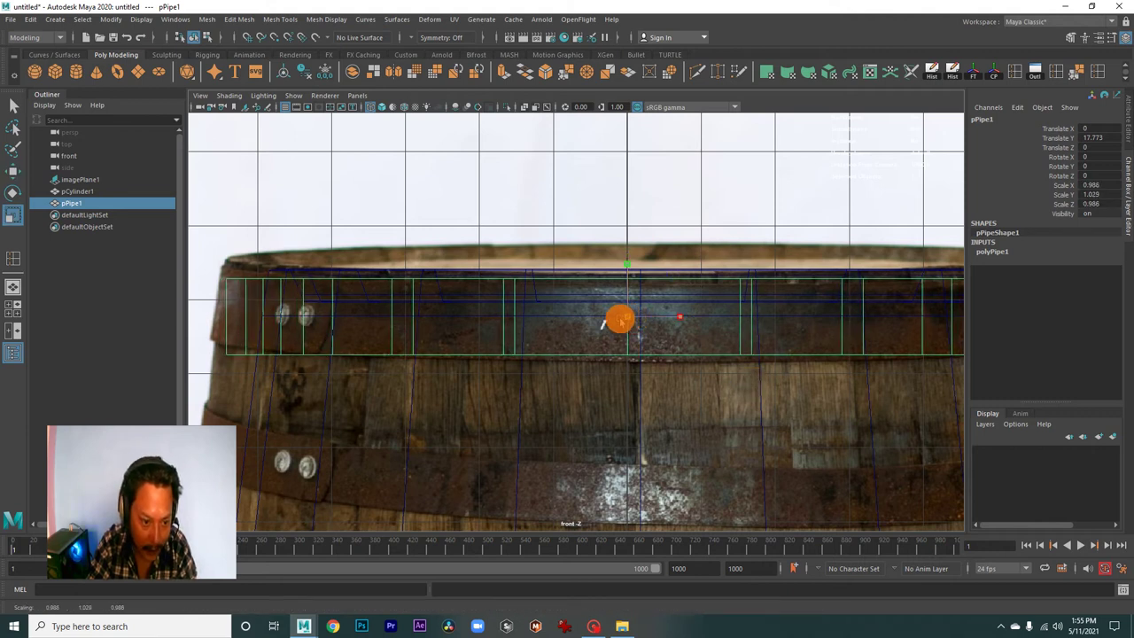
Inspect the resized hoop in the perspective view and the four-view layout.
key(space)
key(space)
mouse_move(663, 396)
alt+mouse_down()
mouse_move(532, 422)
mouse_move(611, 322)
mouse_move(597, 364)
mouse_move(531, 384)
mouse_move(582, 404)
mouse_move(607, 385)
mouse_move(667, 434)
mouse_move(648, 435)
mouse_move(659, 398)
mouse_move(587, 360)
mouse_move(663, 334)
mouse_move(634, 332)
mouse_move(686, 331)
alt+mouse_up()
key(space)
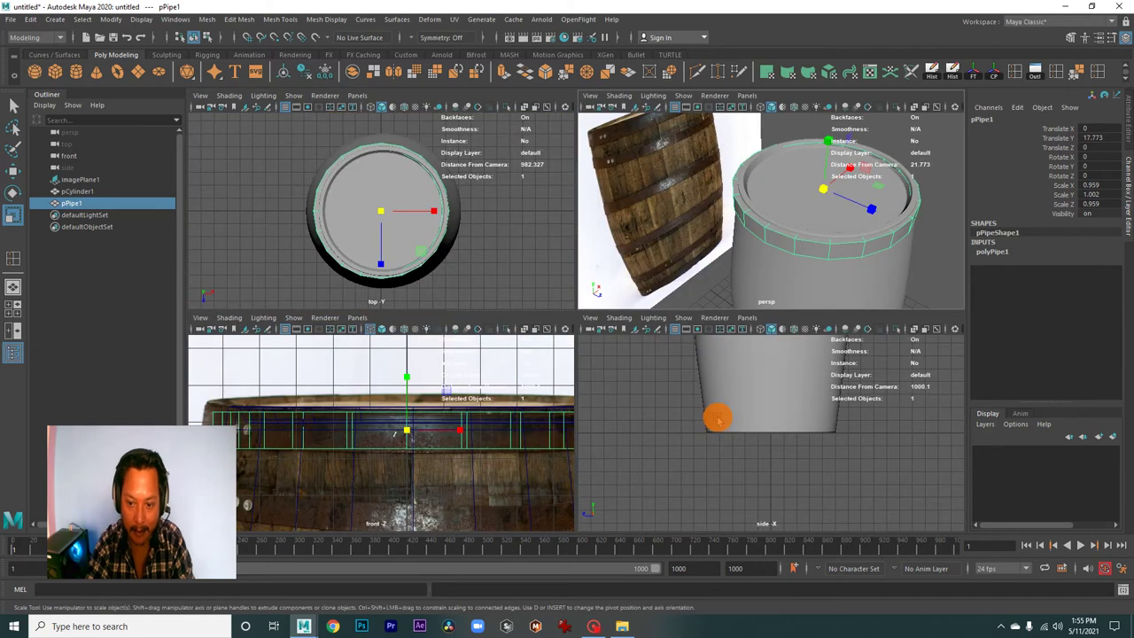
key(space)
scroll(675, 418, down, 3)
scroll(552, 374, up, 3)
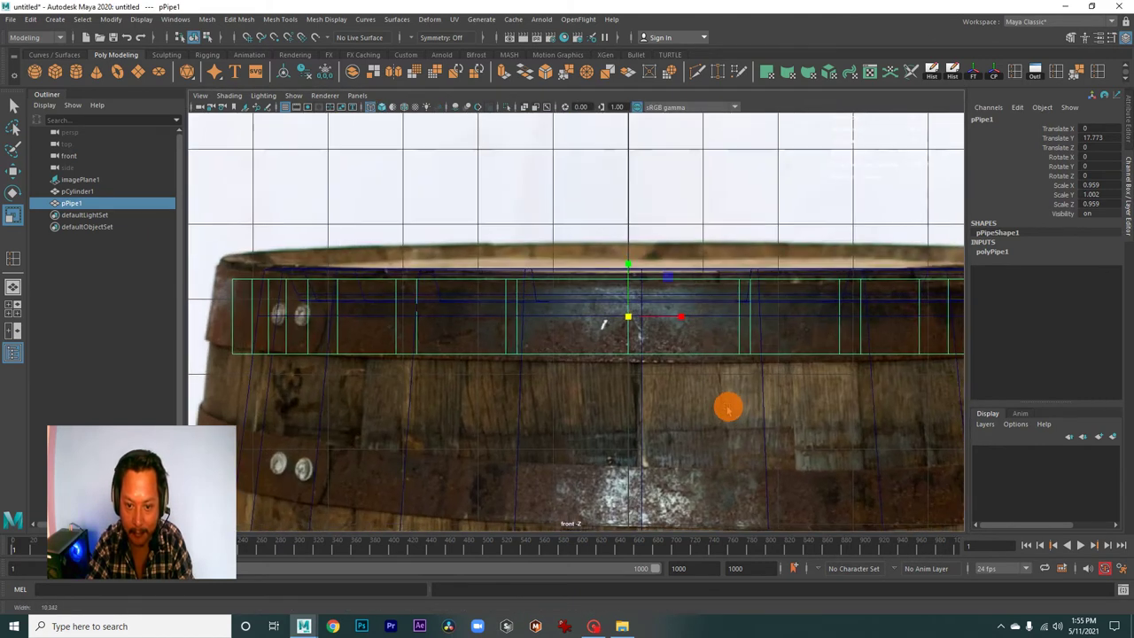
scroll(625, 398, up, 2)
scroll(652, 324, up, 3)
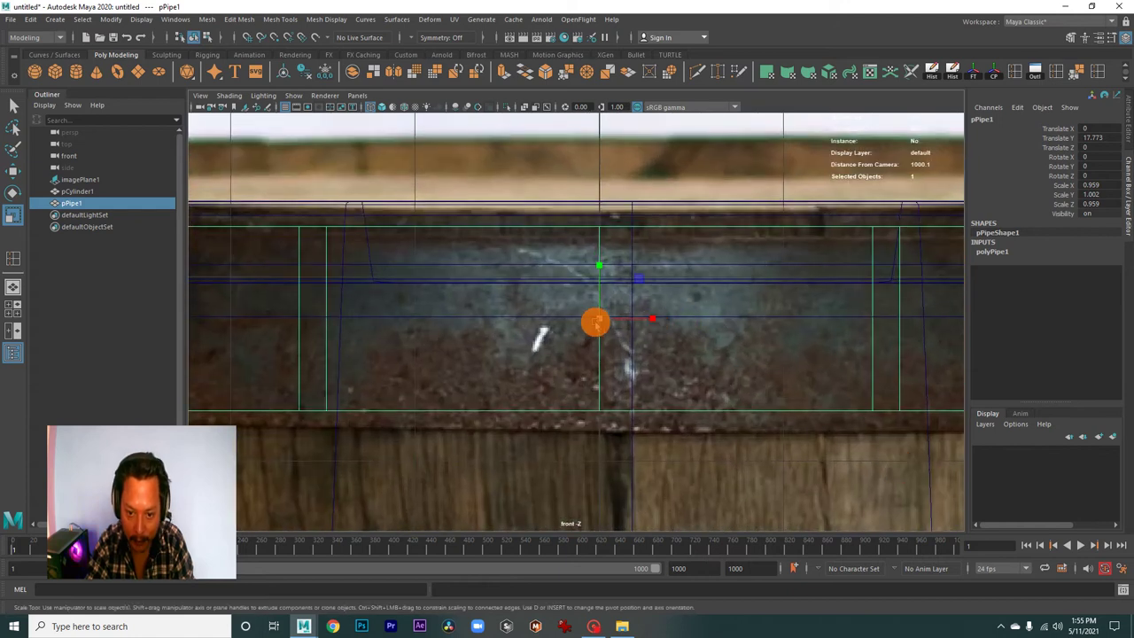
scroll(640, 324, down, 3)
scroll(670, 333, up, 1)
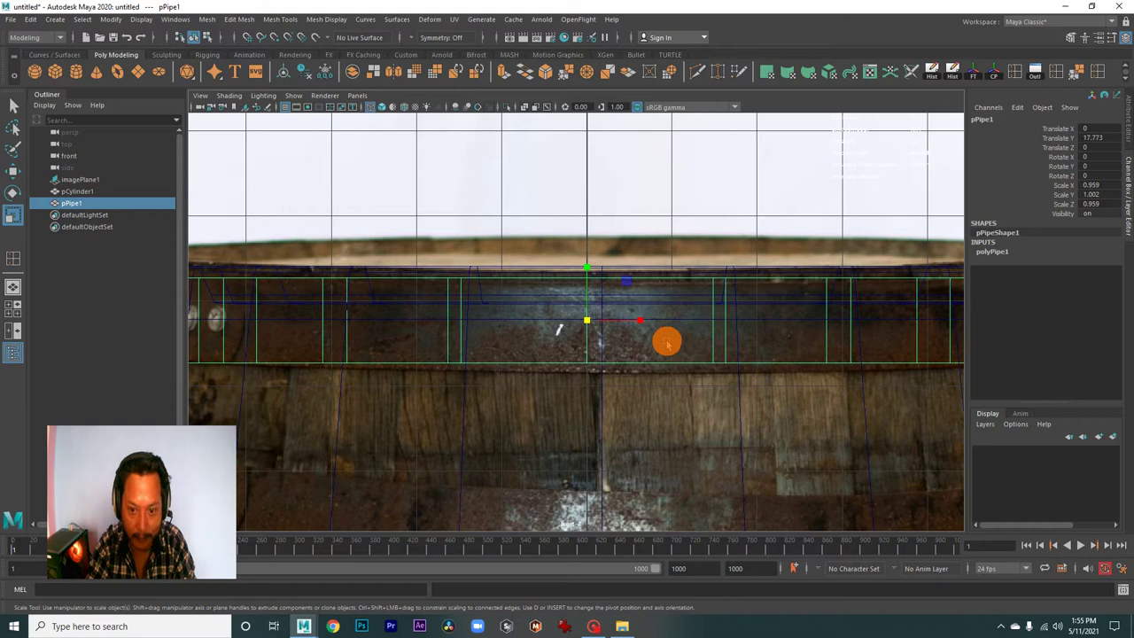
Shift the hoop along X to Translate X 0.176.
key(w)
scroll(683, 358, up, 2)
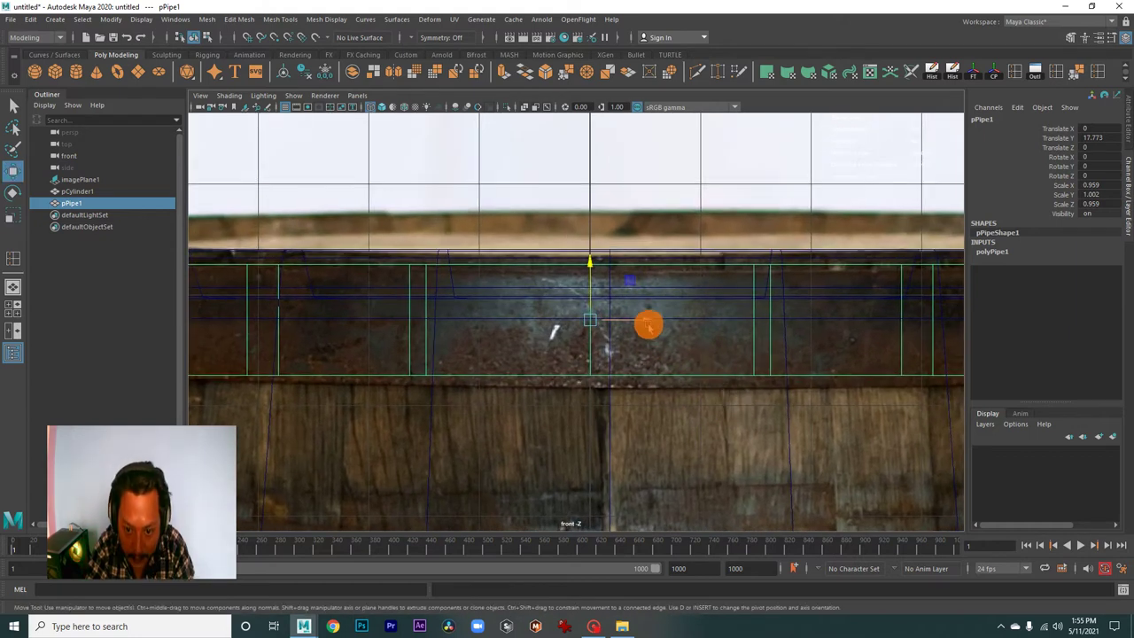
drag(649, 326, 666, 326)
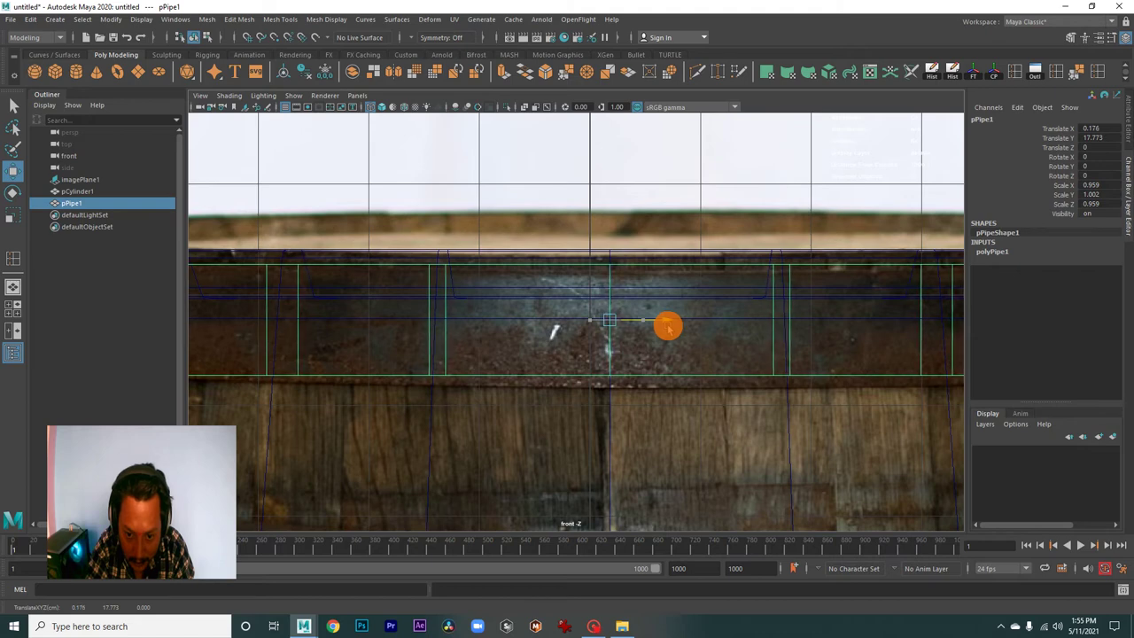
mouse_move(759, 406)
alt+right_down()
mouse_move(624, 408)
mouse_move(707, 418)
mouse_move(577, 414)
alt+right_up()
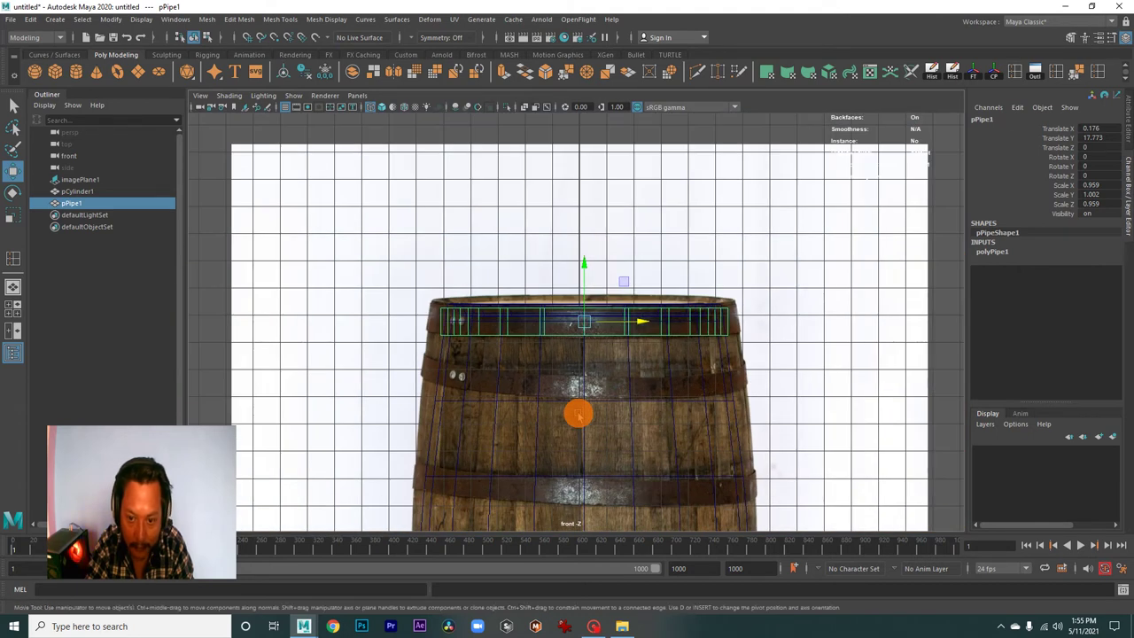
Orbit and zoom the perspective view in close on the top hoop's rim.
mouse_move(577, 412)
alt+right_down()
mouse_move(606, 430)
mouse_move(597, 438)
alt+right_up()
key(space)
key(space)
mouse_move(701, 286)
alt+mouse_down()
mouse_move(669, 326)
mouse_move(683, 337)
mouse_move(655, 296)
mouse_move(642, 307)
alt+mouse_up()
alt+right_drag(644, 307, 669, 317)
mouse_move(663, 320)
alt+mouse_down()
mouse_move(458, 316)
mouse_move(646, 322)
mouse_move(759, 355)
alt+mouse_up()
alt+right_drag(759, 355, 620, 355)
mouse_move(620, 354)
alt+mouse_down()
mouse_move(771, 385)
mouse_move(555, 355)
alt+mouse_up()
mouse_move(555, 355)
alt+right_down()
mouse_move(693, 380)
mouse_move(653, 393)
alt+right_up()
mouse_move(653, 393)
alt+mouse_down()
mouse_move(613, 363)
mouse_move(552, 360)
mouse_move(567, 366)
alt+mouse_up()
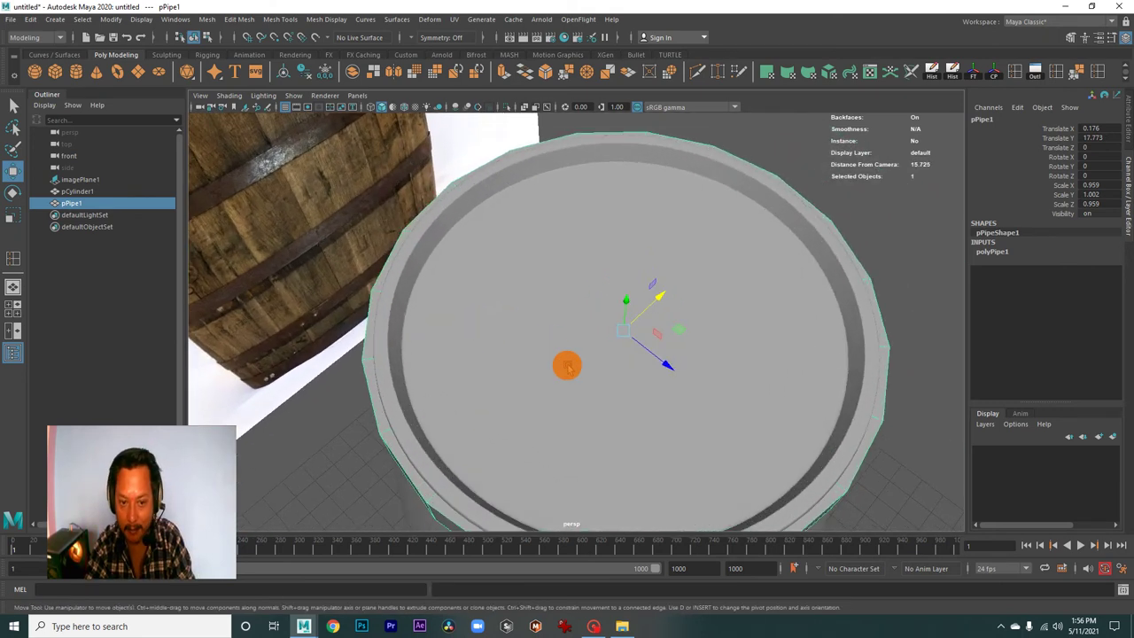
alt+right_drag(566, 366, 615, 357)
mouse_move(615, 356)
alt+mouse_down()
mouse_move(638, 359)
mouse_move(623, 364)
alt+mouse_up()
mouse_move(446, 294)
alt+mouse_down()
mouse_move(519, 322)
mouse_move(675, 327)
alt+mouse_up()
alt+right_drag(676, 327, 587, 366)
alt+drag(588, 367, 597, 346)
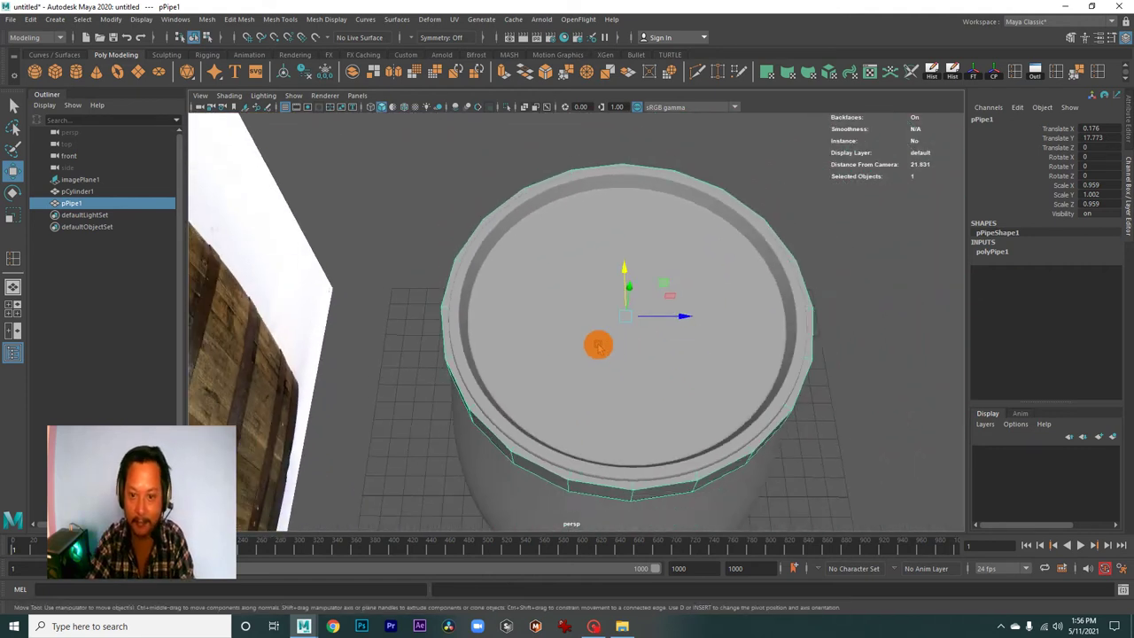
alt+right_drag(598, 345, 597, 333)
alt+drag(597, 334, 635, 334)
Reduce polyPipe1's Thickness from 0.5 to 0.3 and view the hoop against the barrel.
click(992, 251)
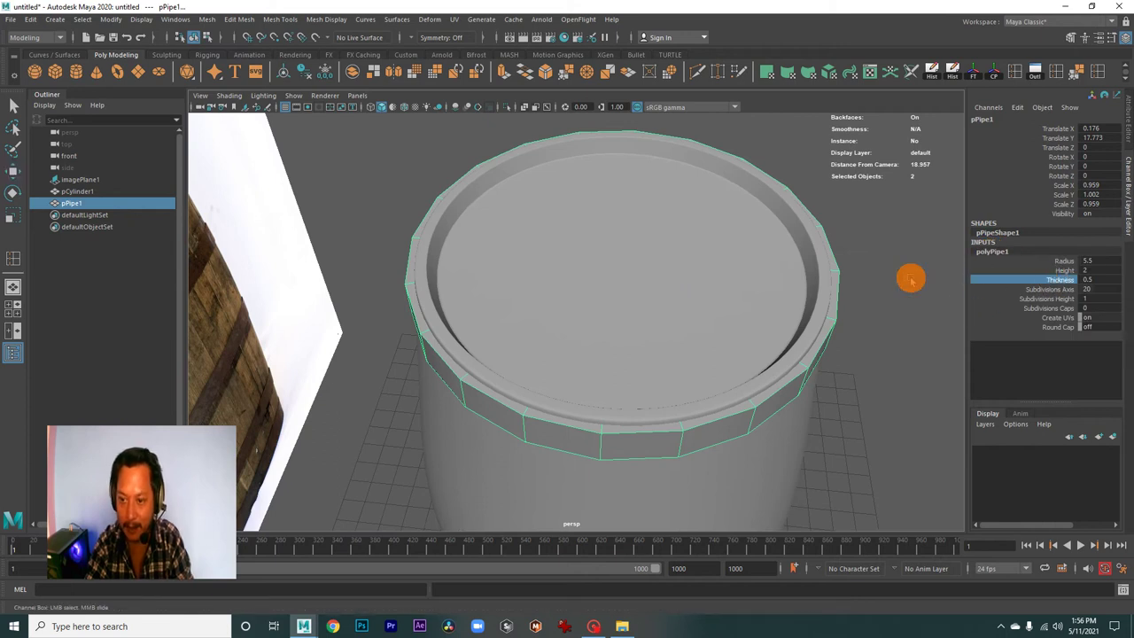
middle_drag(910, 277, 908, 277)
mouse_move(908, 277)
alt+right_down()
mouse_move(836, 316)
mouse_move(812, 343)
mouse_move(827, 359)
alt+right_up()
mouse_move(848, 384)
alt+mouse_down()
mouse_move(594, 298)
mouse_move(618, 278)
mouse_move(665, 276)
mouse_move(737, 352)
alt+mouse_up()
mouse_move(641, 315)
alt+right_down()
mouse_move(741, 352)
mouse_move(765, 374)
mouse_move(382, 75)
alt+right_up()
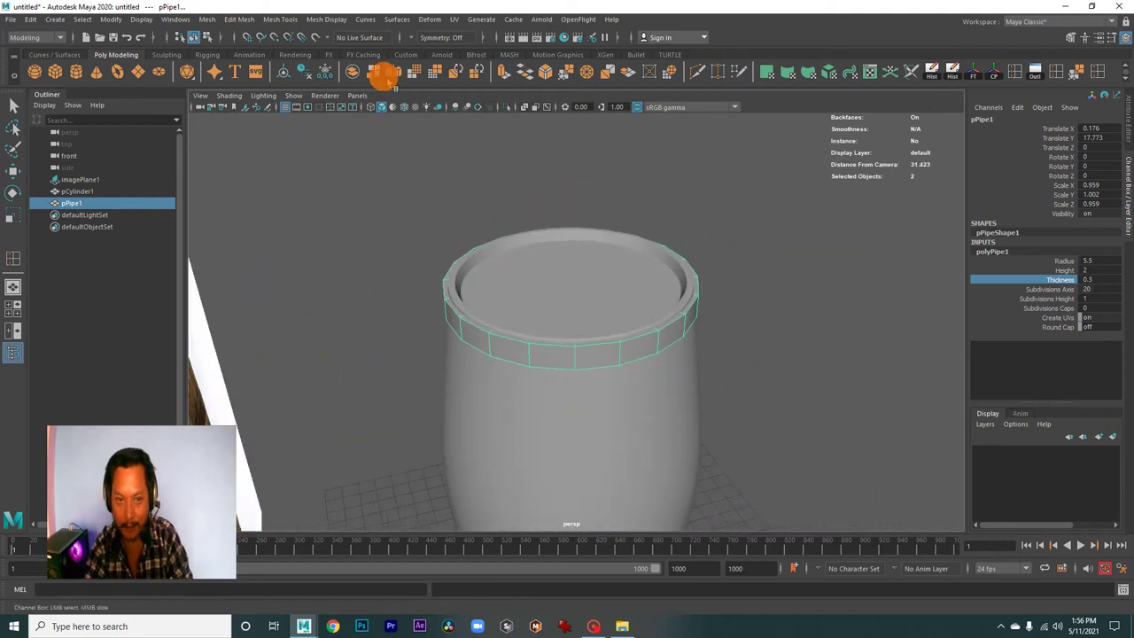
Isolate the pipe in the viewport and select it.
click(506, 108)
mouse_move(688, 364)
alt+right_down()
mouse_move(754, 400)
mouse_move(679, 380)
alt+right_up()
drag(334, 174, 789, 445)
key(w)
alt+right_drag(677, 416, 602, 392)
mouse_move(602, 393)
alt+mouse_down()
mouse_move(561, 321)
mouse_move(590, 408)
alt+mouse_up()
alt+right_drag(590, 408, 679, 420)
mouse_move(677, 420)
alt+mouse_down()
mouse_move(732, 410)
mouse_move(705, 374)
mouse_move(625, 367)
mouse_move(715, 408)
alt+mouse_up()
alt+right_drag(716, 408, 758, 259)
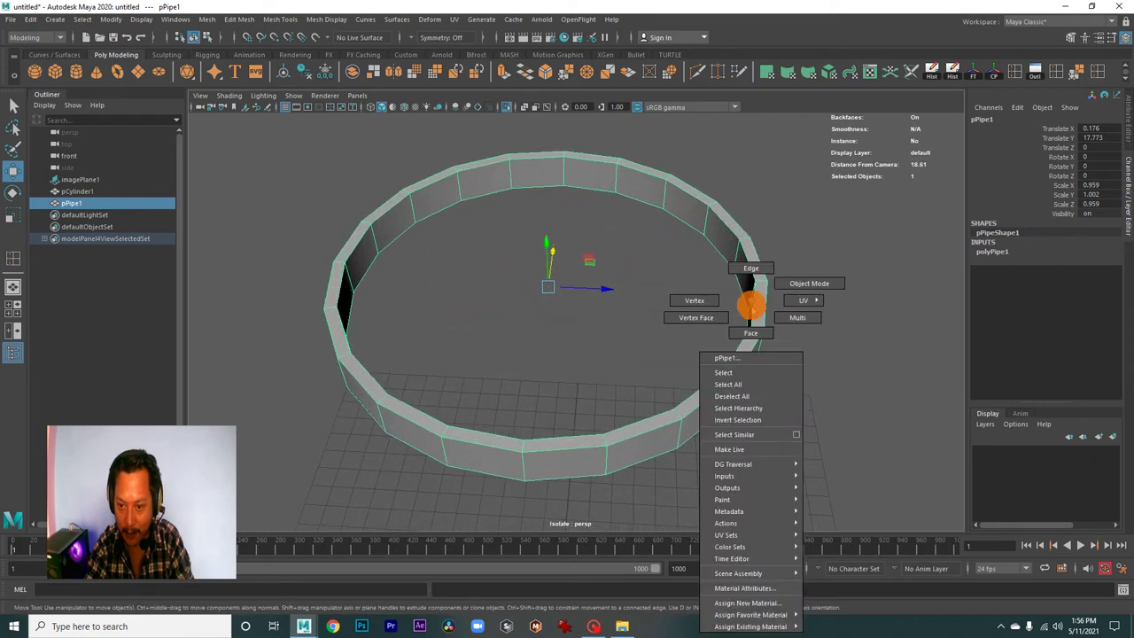
Select all of the pipe ring's edges in Edge mode.
click(748, 255)
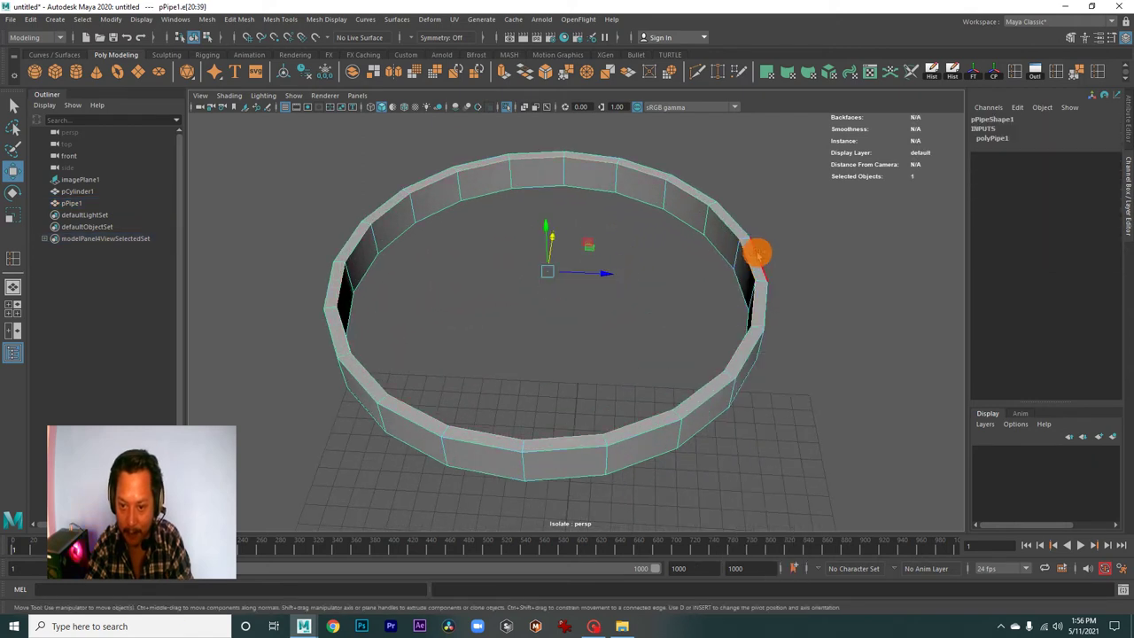
mouse_move(772, 286)
alt+mouse_down()
mouse_move(641, 329)
mouse_move(630, 284)
mouse_move(674, 375)
mouse_move(649, 382)
alt+mouse_up()
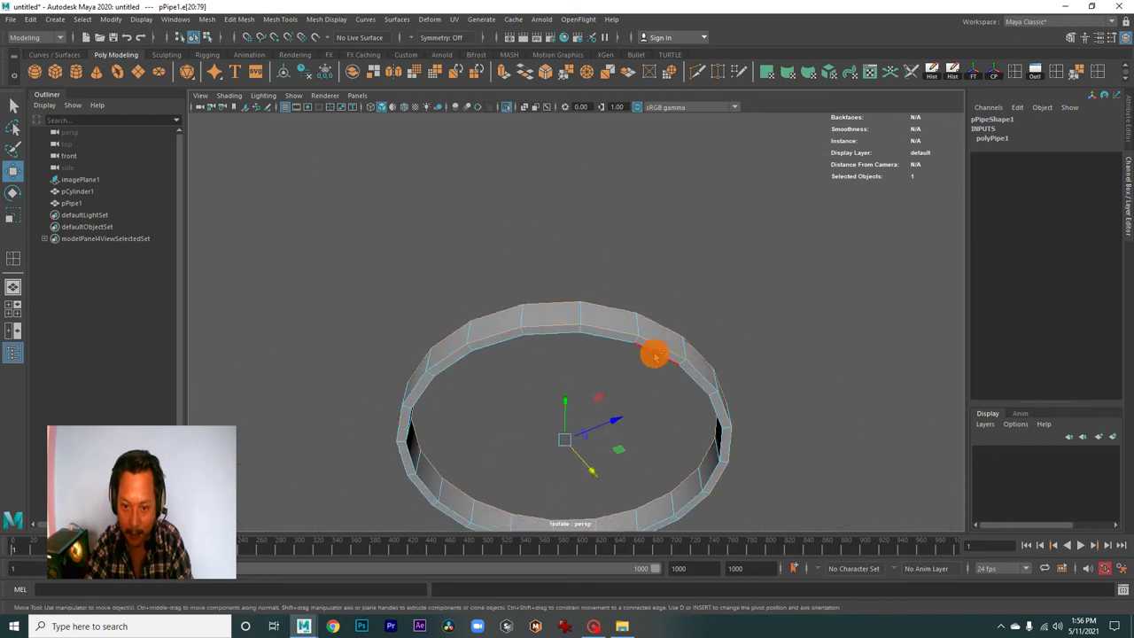
alt+right_drag(654, 356, 602, 372)
mouse_move(602, 372)
alt+mouse_down()
mouse_move(693, 451)
mouse_move(607, 437)
mouse_move(516, 390)
alt+mouse_up()
alt+right_drag(516, 391, 561, 132)
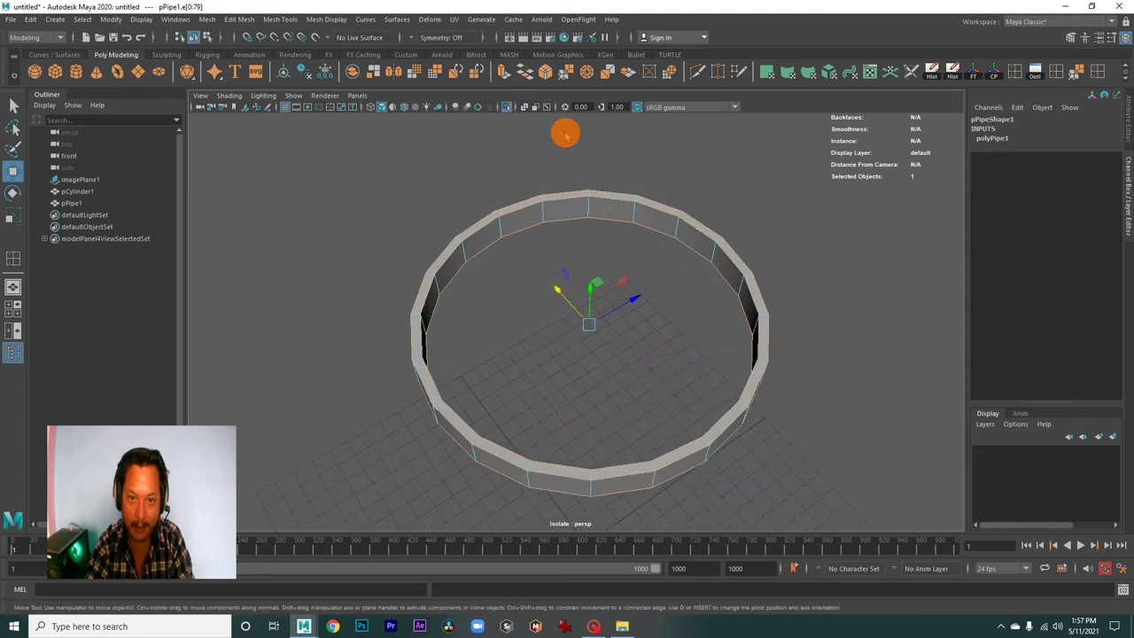
Bevel the selected edges with Fraction 0.3 and 2 segments.
click(544, 73)
alt+drag(683, 236, 575, 289)
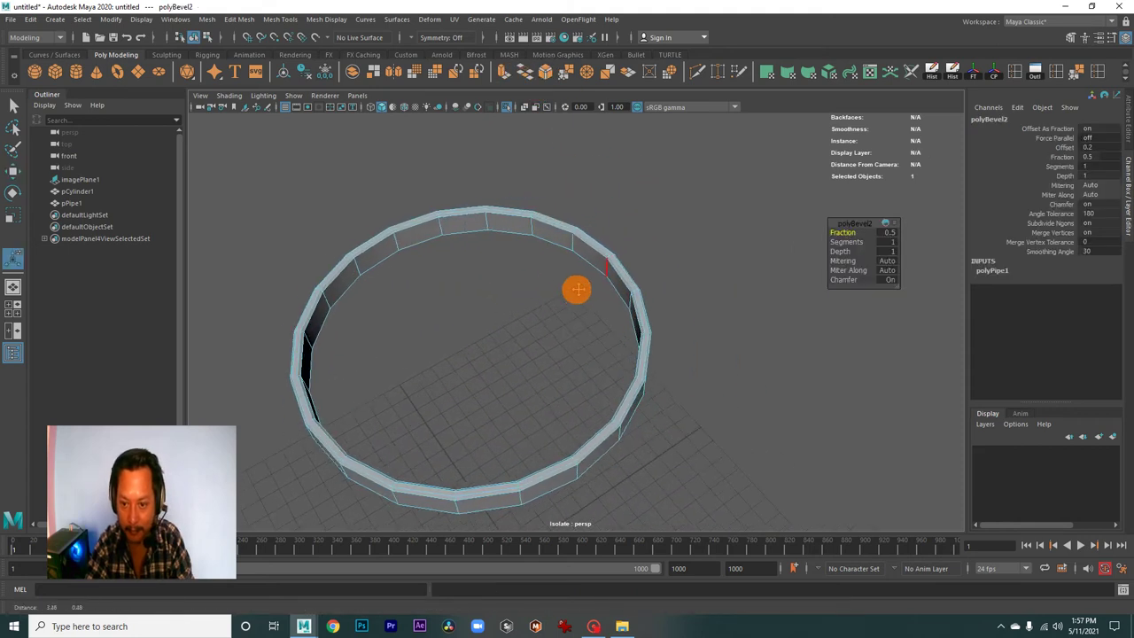
alt+right_drag(575, 289, 797, 366)
mouse_move(797, 367)
alt+mouse_down()
mouse_move(706, 355)
mouse_move(691, 384)
alt+mouse_up()
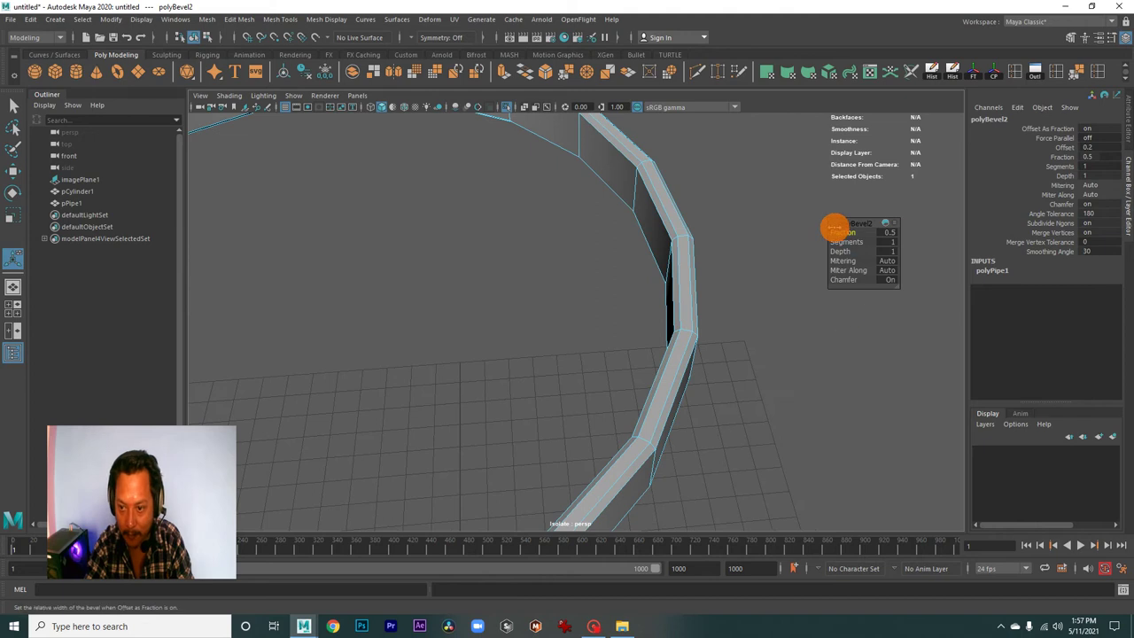
drag(839, 230, 837, 229)
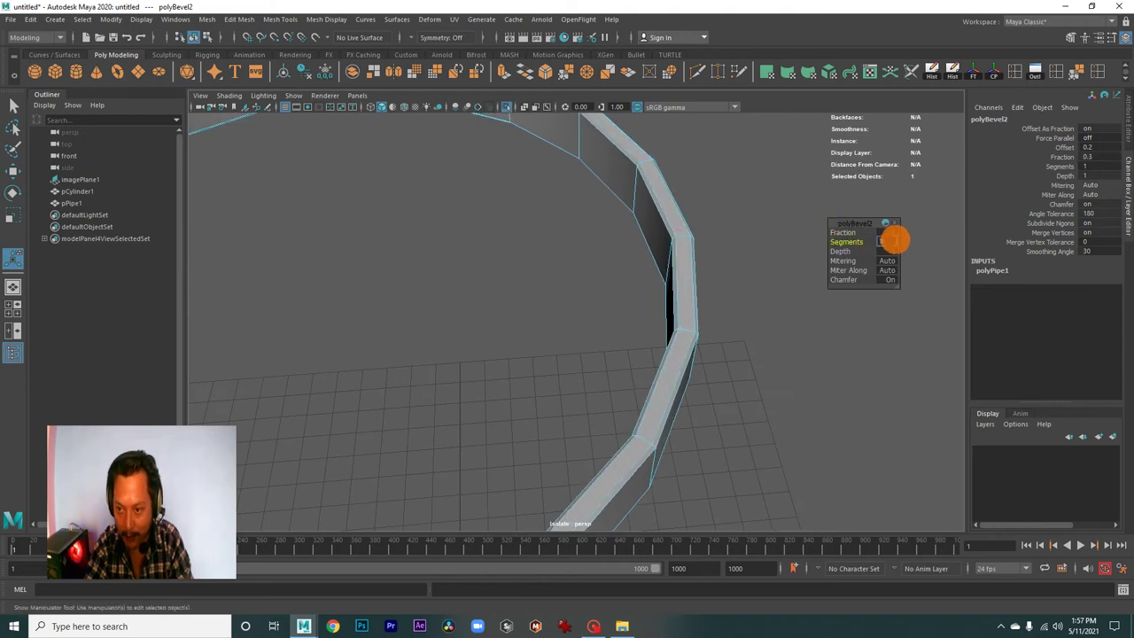
click(887, 242)
text(2)
key(Return)
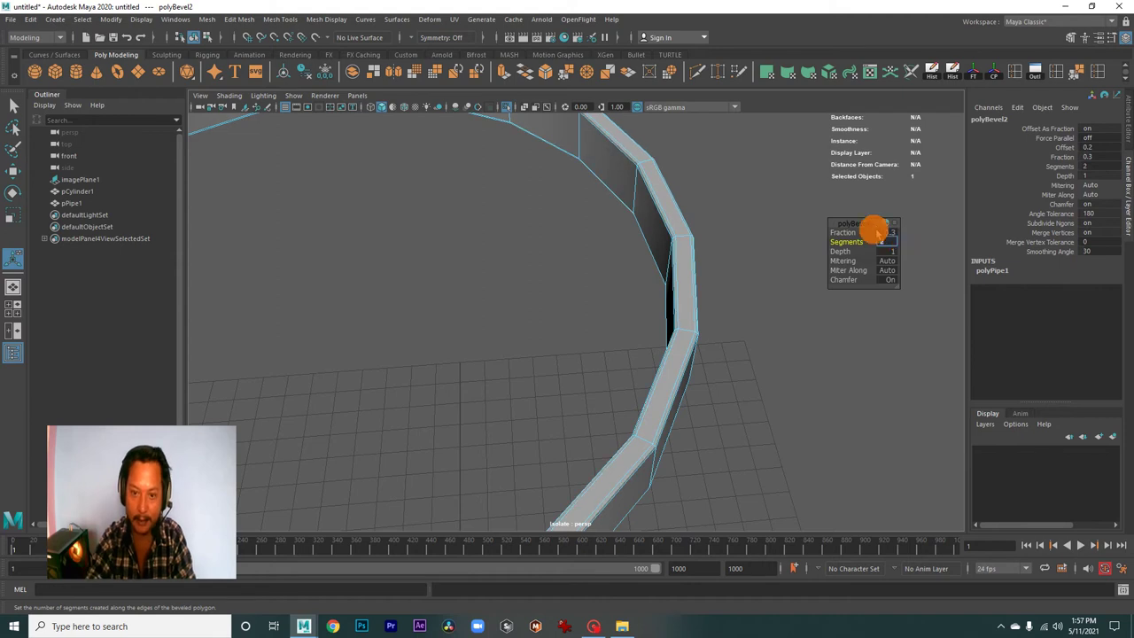
Deselect the pipe to inspect the rounded bevel, then bring back the barrel and reference.
mouse_move(671, 225)
alt+mouse_down()
mouse_move(732, 370)
mouse_move(759, 387)
alt+mouse_up()
right_drag(717, 263, 772, 335)
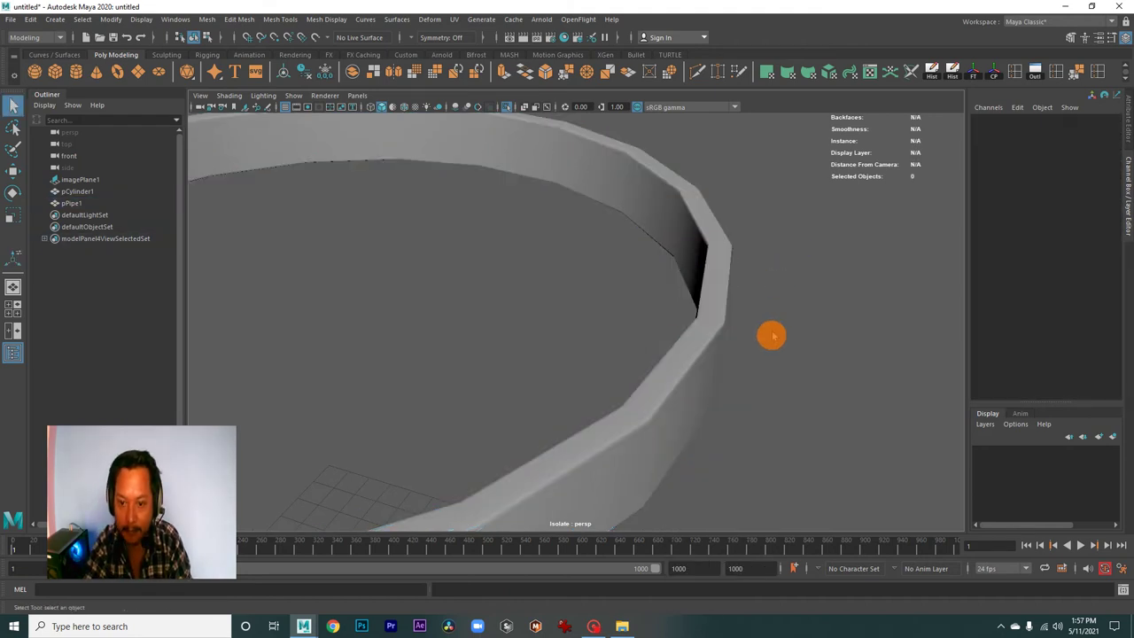
click(672, 360)
scroll(749, 409, down, 3)
click(823, 435)
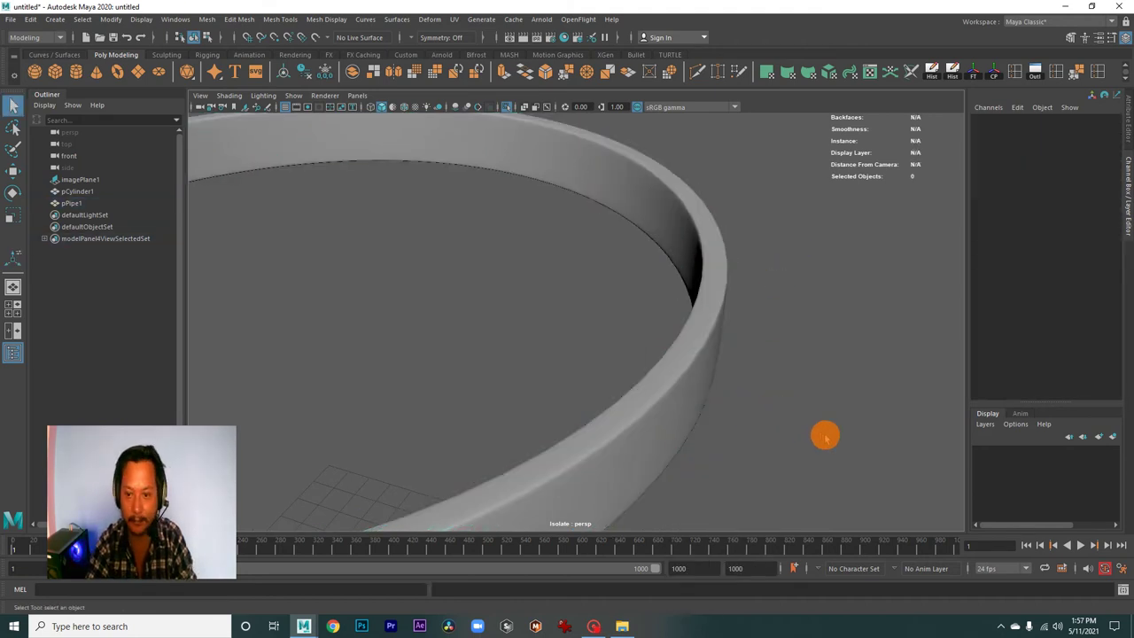
alt+drag(823, 435, 541, 384)
alt+middle_drag(542, 384, 701, 341)
mouse_move(702, 341)
alt+right_down()
mouse_move(679, 314)
mouse_move(559, 293)
alt+right_up()
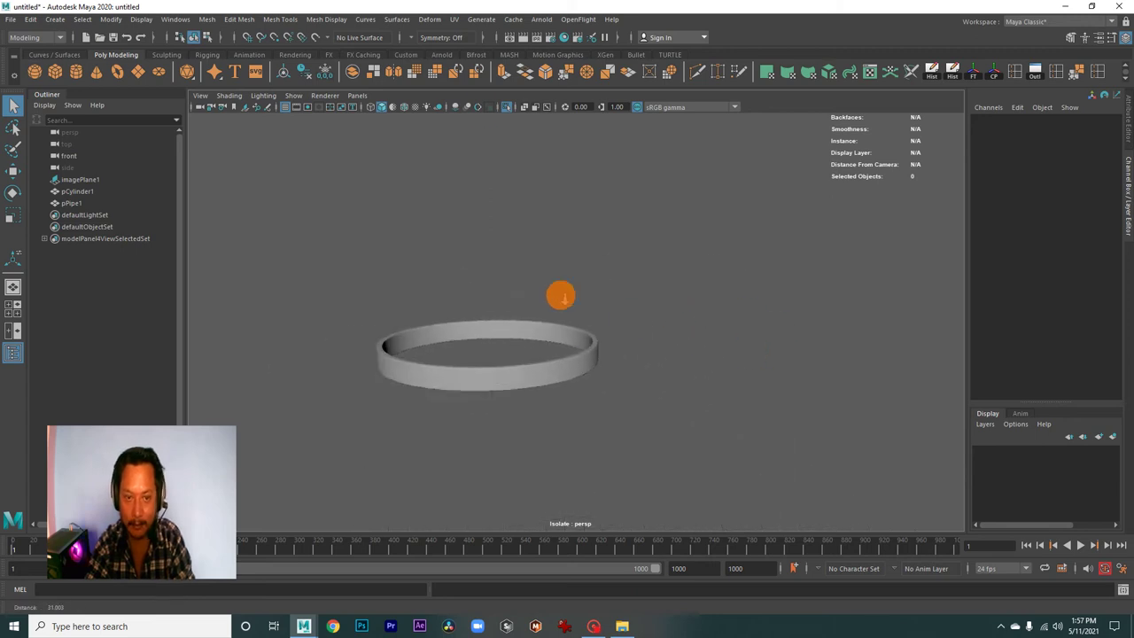
click(501, 106)
mouse_move(502, 106)
alt+right_down()
mouse_move(620, 256)
mouse_move(519, 362)
mouse_move(827, 380)
mouse_move(544, 360)
alt+right_up()
Switch to the front view of the barrel and select the top hoop, pPipe1.
alt+drag(544, 359, 687, 379)
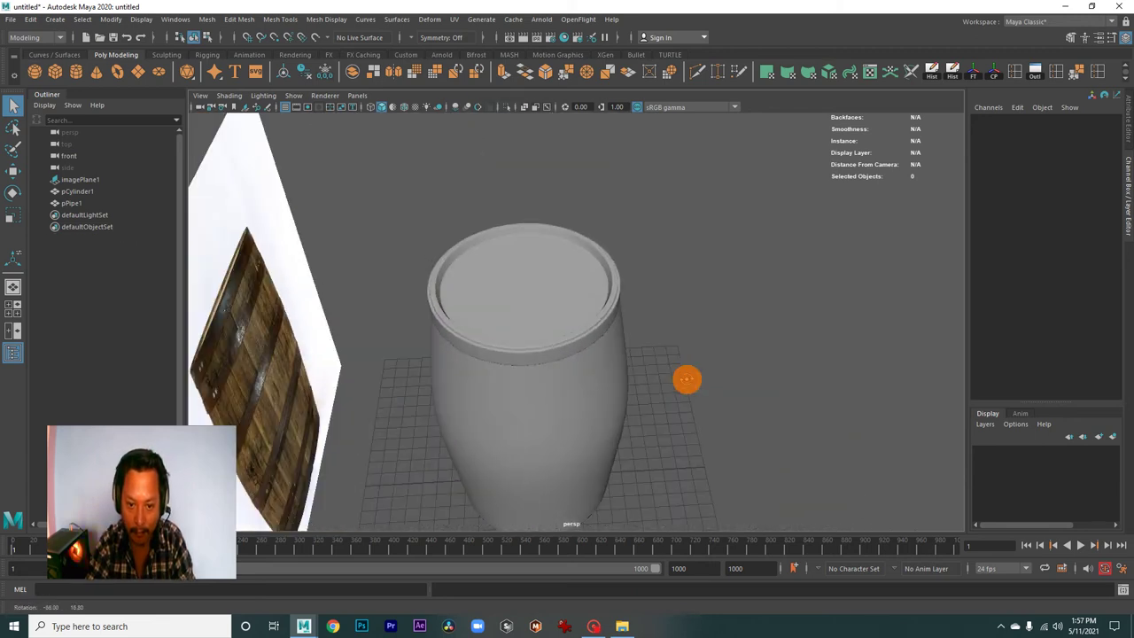
key(space)
key(space)
mouse_move(877, 475)
alt+right_down()
mouse_move(642, 412)
mouse_move(767, 443)
mouse_move(798, 420)
alt+right_up()
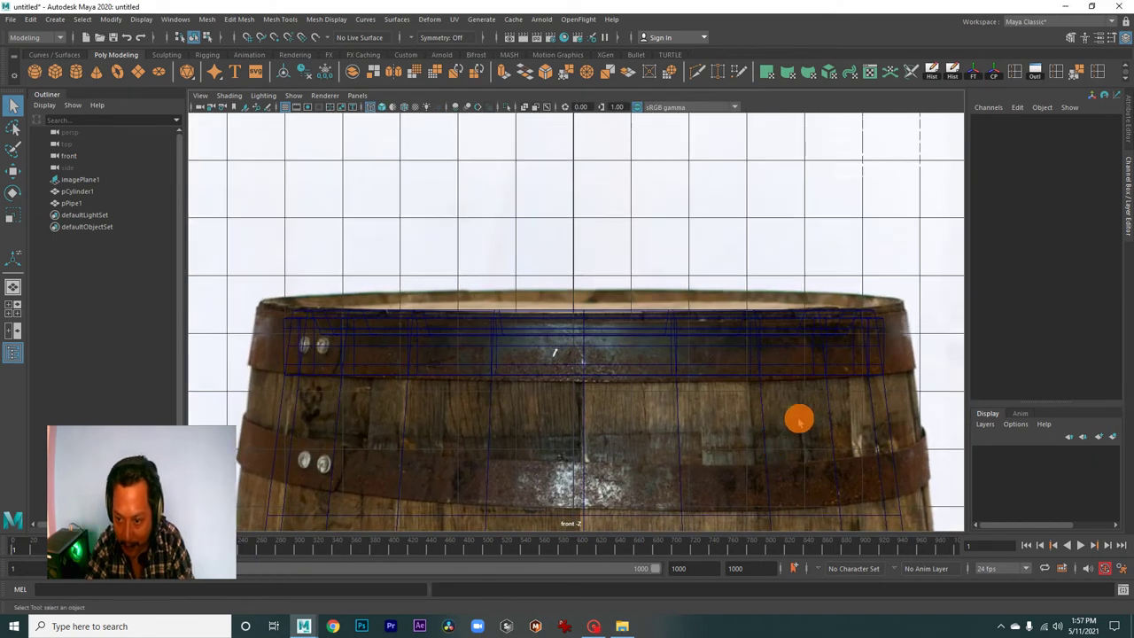
click(883, 321)
scroll(588, 425, down, 2)
scroll(576, 417, down, 2)
scroll(568, 428, down, 2)
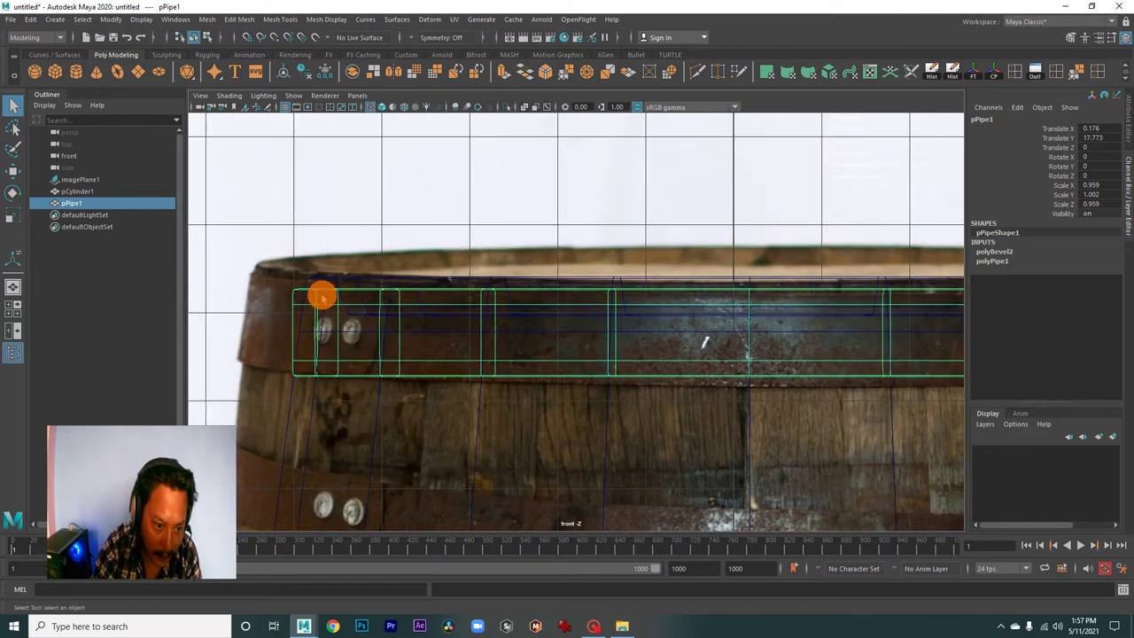
scroll(577, 419, down, 3)
scroll(620, 395, down, 1)
Scale pPipe1 to 0.98, 1.024, 0.98 so it fits snugly over the top rim.
key(space)
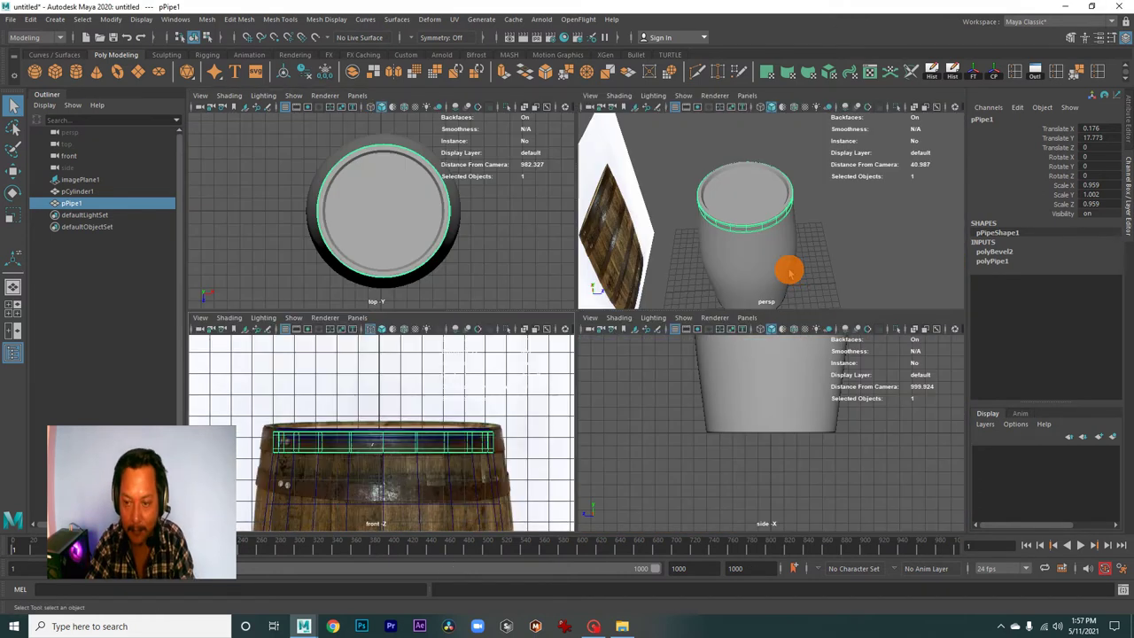
key(space)
scroll(696, 368, up, 3)
scroll(841, 408, up, 3)
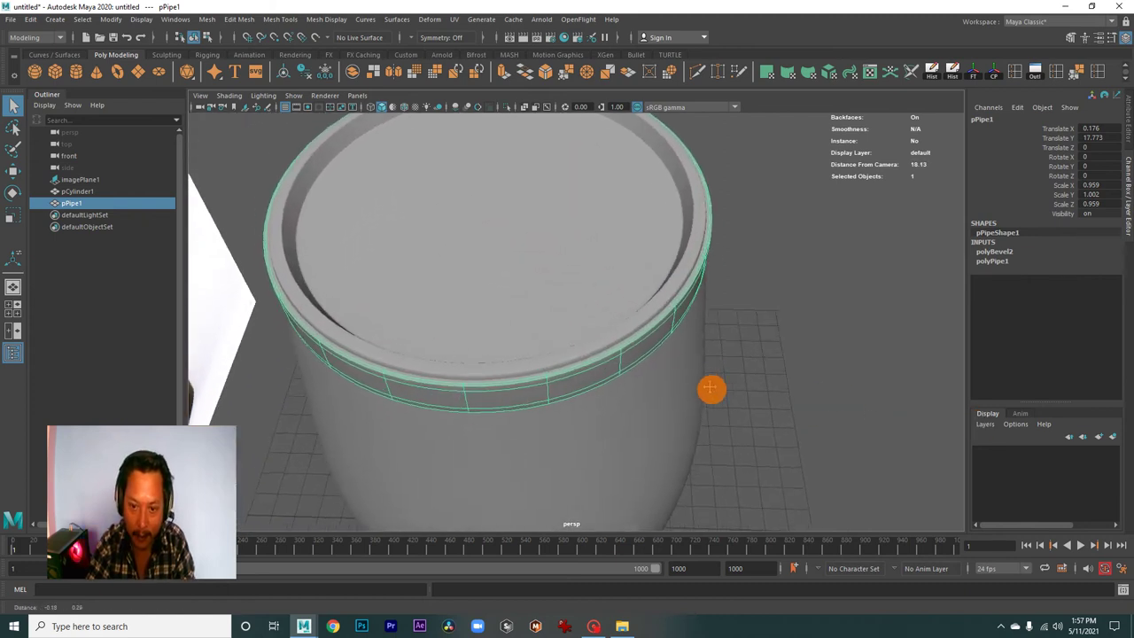
mouse_move(710, 388)
alt+mouse_down()
mouse_move(646, 375)
mouse_move(675, 400)
alt+mouse_up()
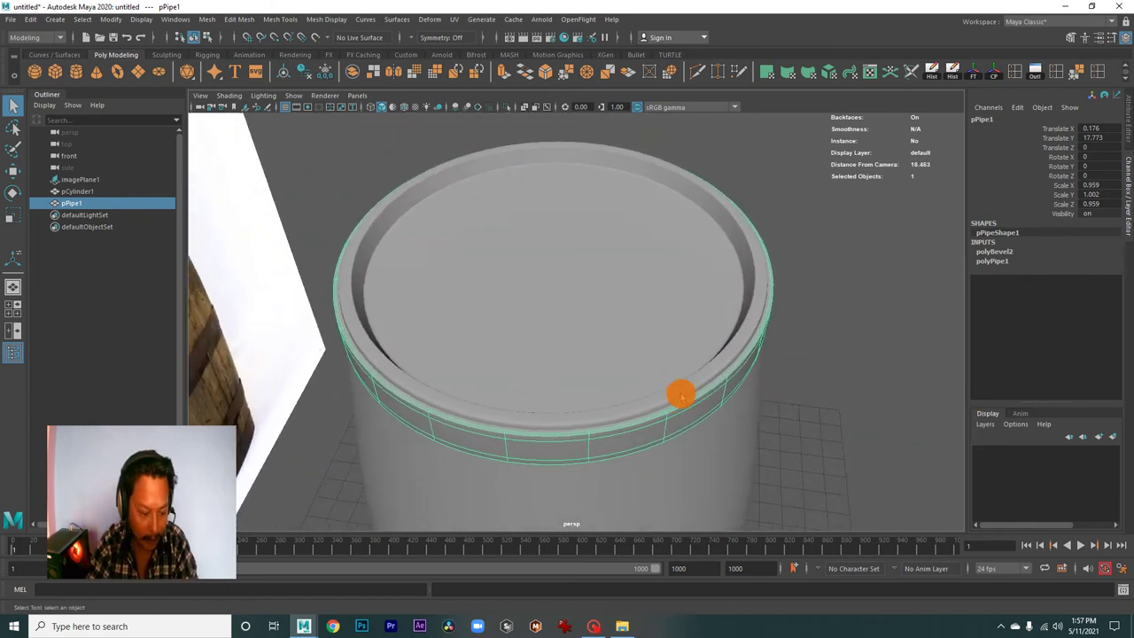
key(r)
mouse_move(572, 290)
alt+mouse_down()
mouse_move(579, 309)
mouse_move(640, 322)
mouse_move(621, 293)
alt+mouse_up()
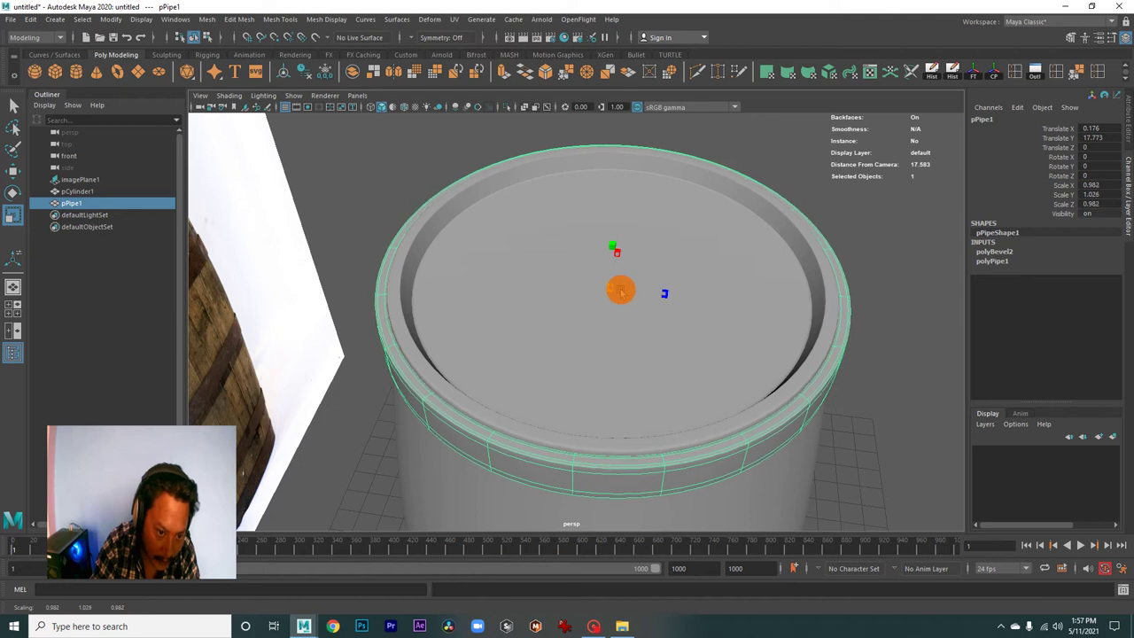
drag(621, 292, 619, 293)
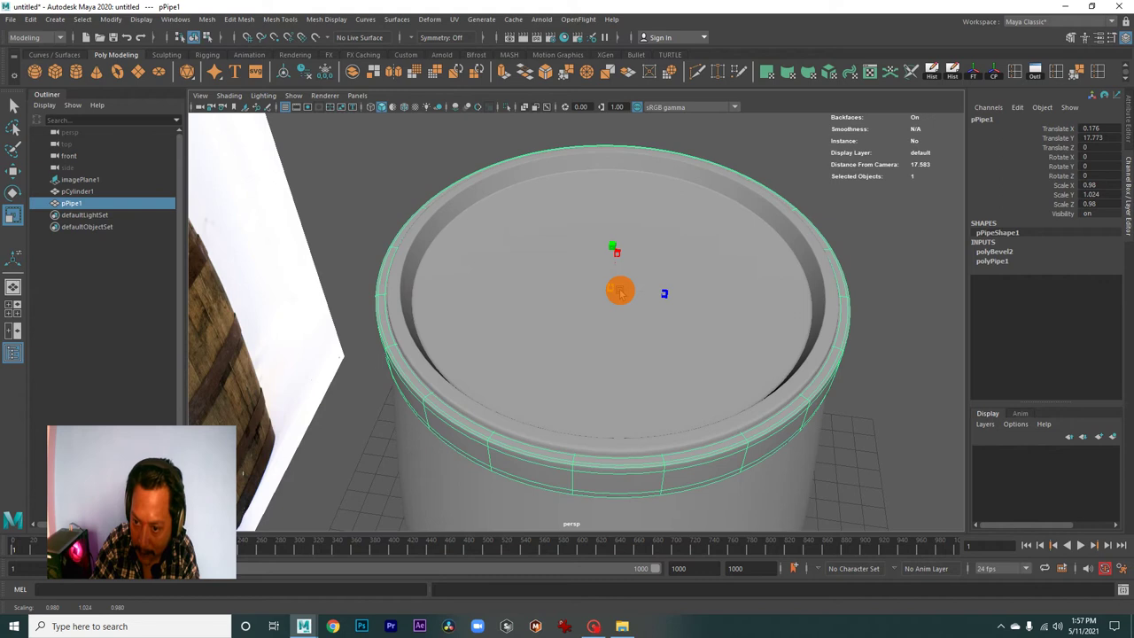
Frame the top hoop close-up in front view and bring up its component-mode menu.
alt+right_drag(692, 349, 590, 362)
mouse_move(590, 363)
alt+mouse_down()
mouse_move(752, 458)
mouse_move(605, 458)
mouse_move(626, 482)
alt+mouse_up()
key(space)
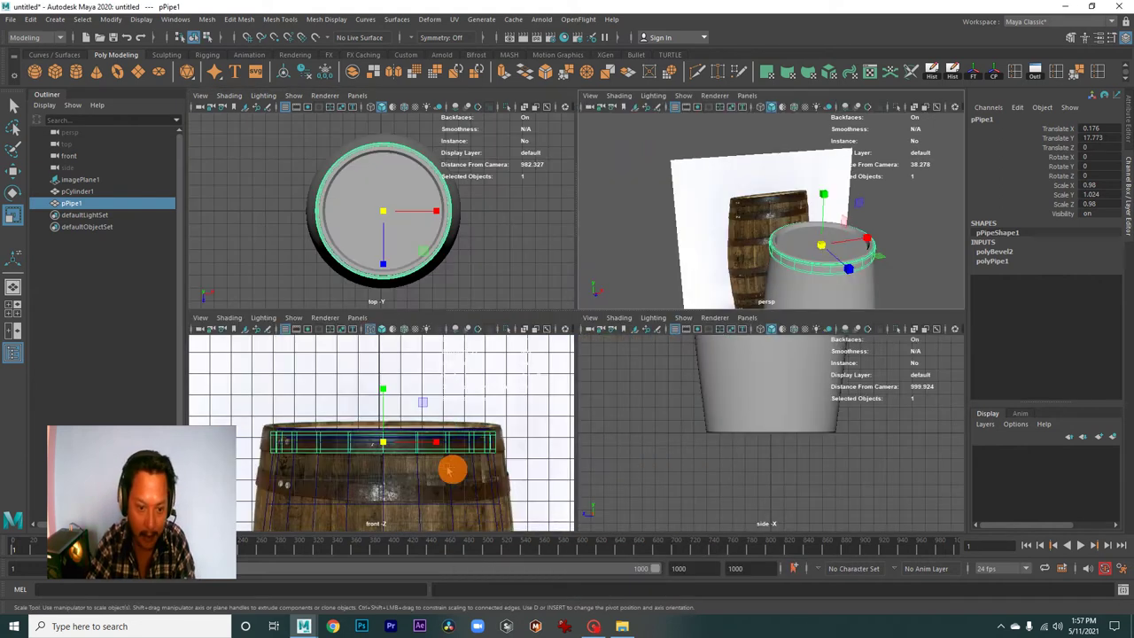
key(space)
alt+right_drag(486, 454, 603, 435)
mouse_move(603, 435)
alt+middle_down()
mouse_move(647, 434)
mouse_move(561, 432)
alt+middle_up()
alt+right_drag(562, 432, 633, 434)
alt+middle_drag(632, 434, 527, 454)
mouse_move(526, 454)
alt+right_down()
mouse_move(645, 409)
mouse_move(592, 302)
alt+right_up()
right_click(647, 409)
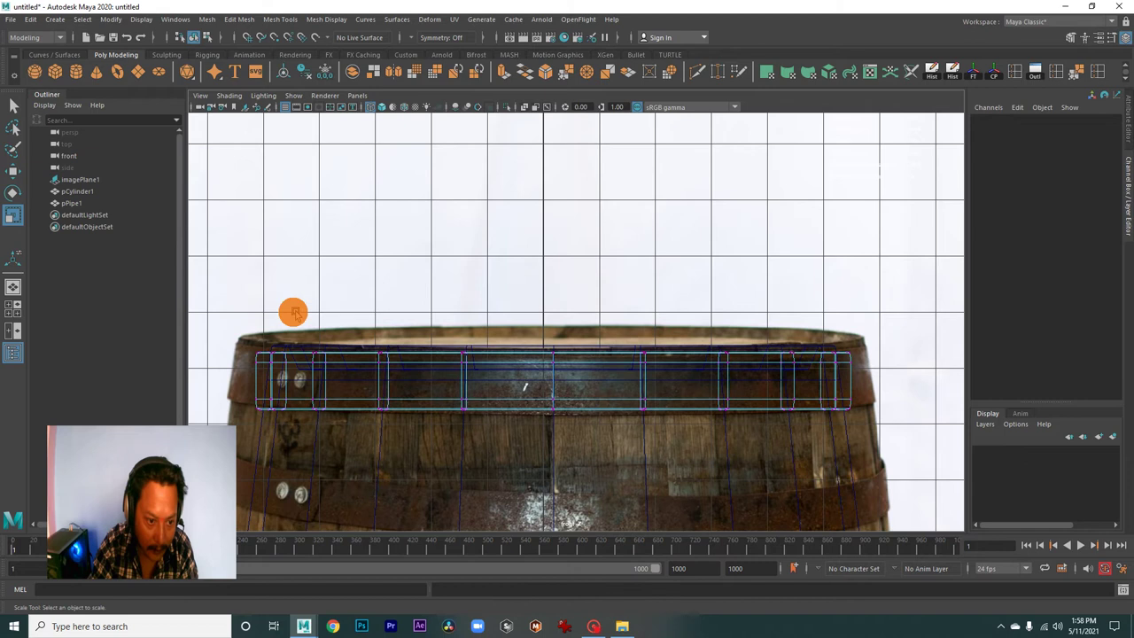
Select pPipe1's top row of vertices and scale them in to taper the hoop.
drag(233, 314, 886, 381)
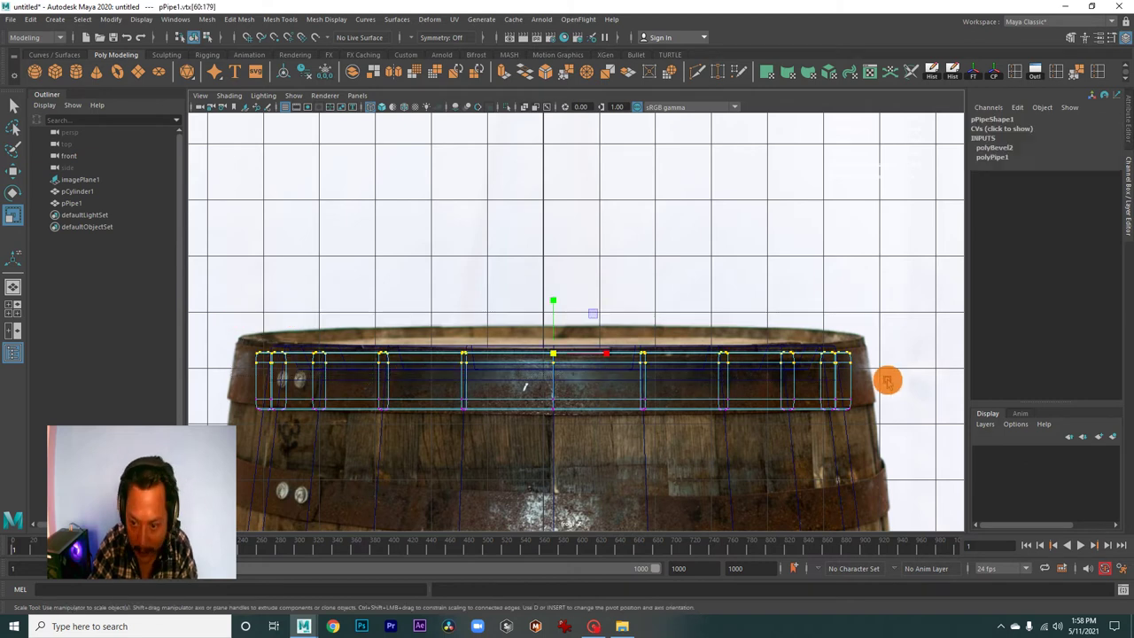
alt+right_drag(644, 399, 749, 430)
mouse_move(749, 430)
alt+middle_down()
mouse_move(680, 410)
mouse_move(646, 415)
alt+middle_up()
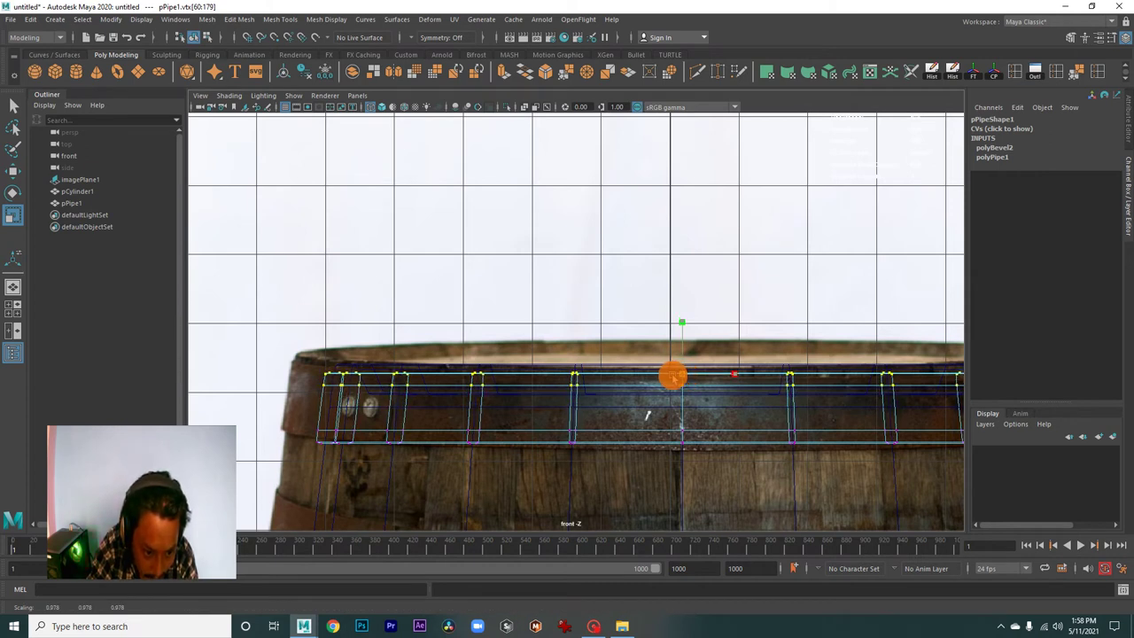
alt+right_drag(749, 423, 650, 392)
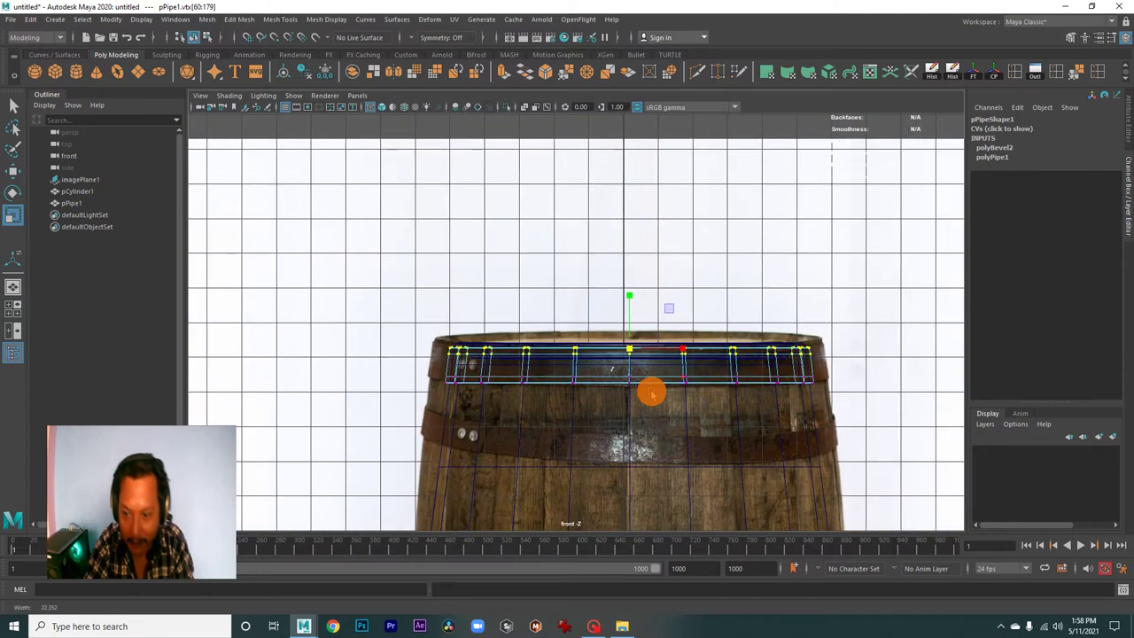
alt+middle_drag(688, 398, 576, 385)
alt+right_drag(577, 384, 823, 465)
alt+middle_drag(824, 465, 709, 432)
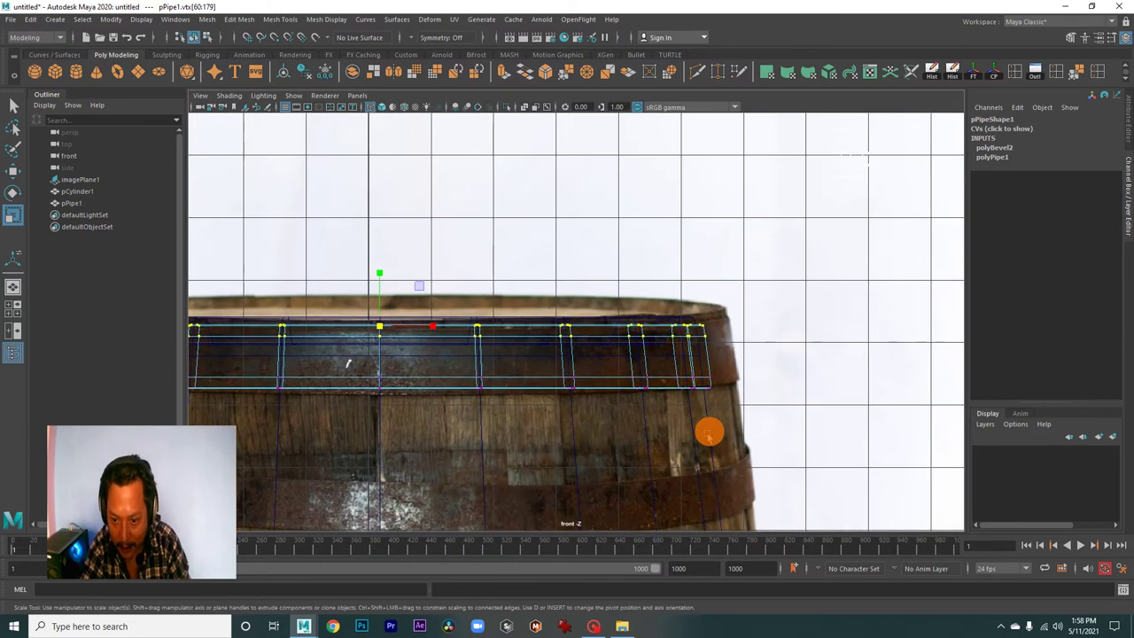
Return to Object Mode, compare the hoop with the reference in perspective, and reselect pPipe1.
mouse_move(710, 379)
right_down()
mouse_move(753, 279)
mouse_move(735, 357)
mouse_move(620, 349)
mouse_move(658, 324)
mouse_move(744, 372)
mouse_move(620, 412)
mouse_move(676, 399)
mouse_move(658, 397)
right_up()
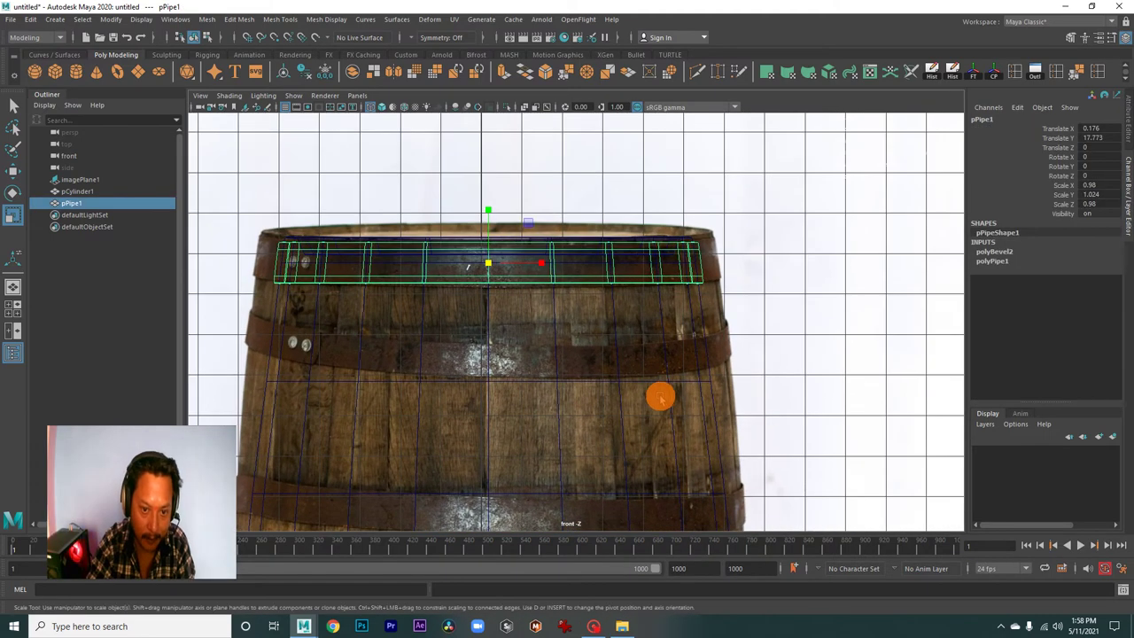
key(space)
key(space)
mouse_move(612, 322)
alt+mouse_down()
mouse_move(772, 360)
mouse_move(657, 331)
alt+mouse_up()
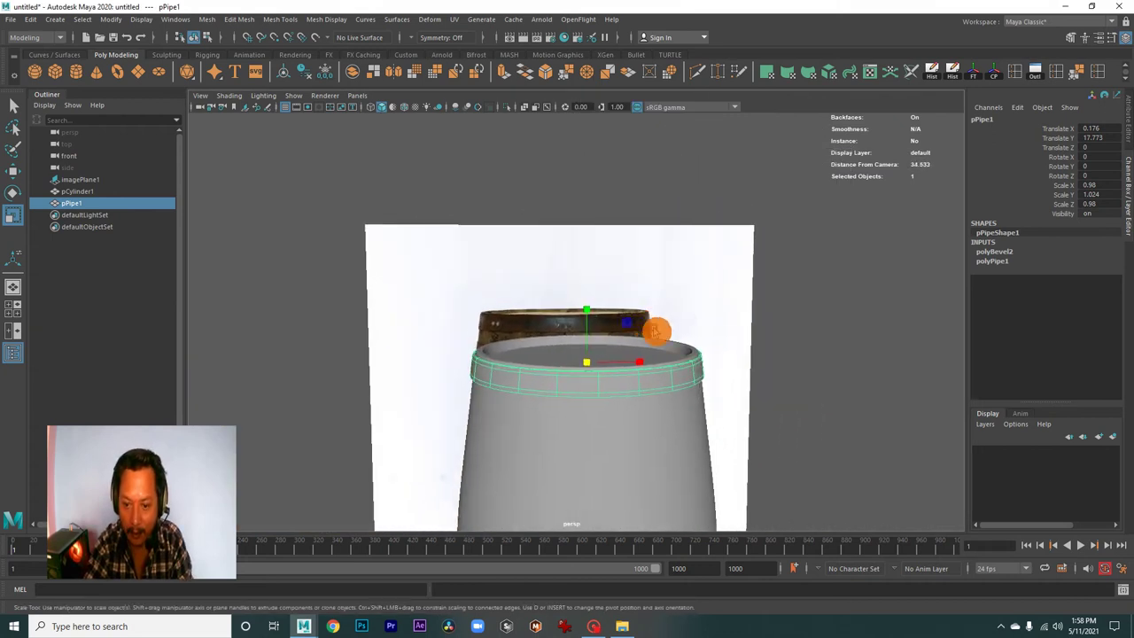
right_drag(689, 372, 736, 283)
click(823, 407)
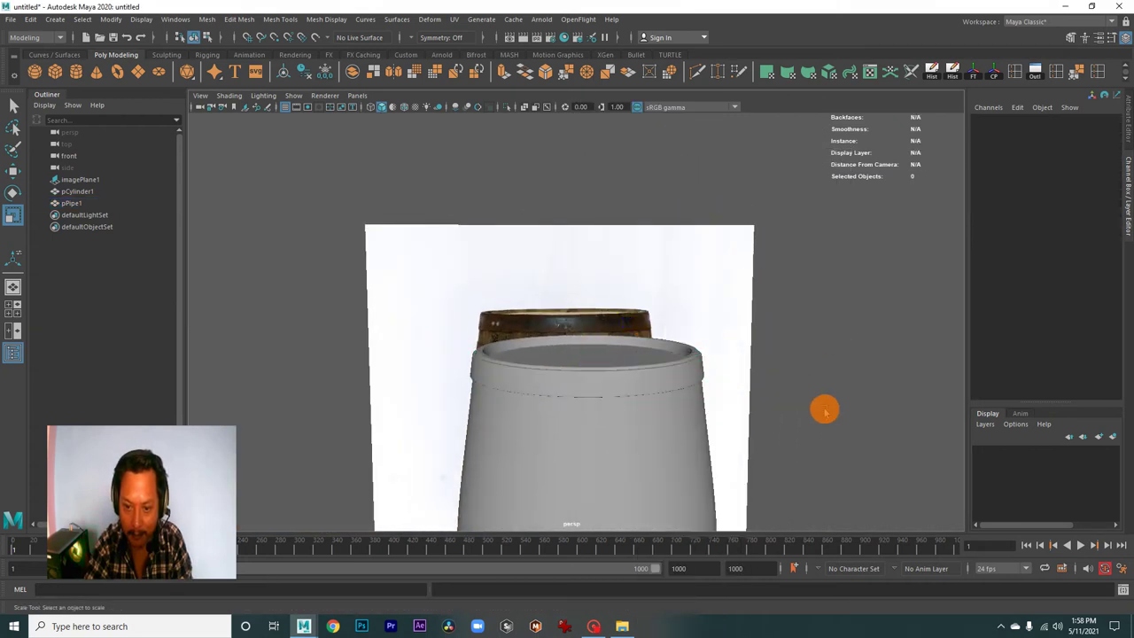
alt+drag(823, 407, 709, 431)
mouse_move(708, 432)
alt+right_down()
mouse_move(807, 431)
mouse_move(557, 393)
alt+right_up()
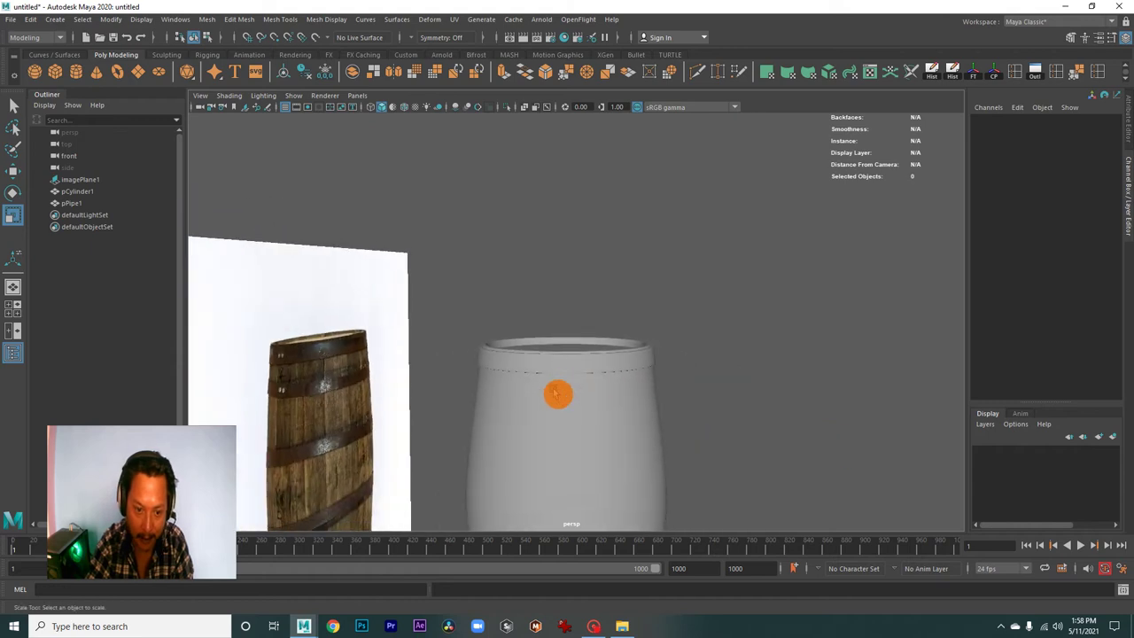
alt+drag(557, 392, 605, 352)
click(605, 352)
key(space)
key(space)
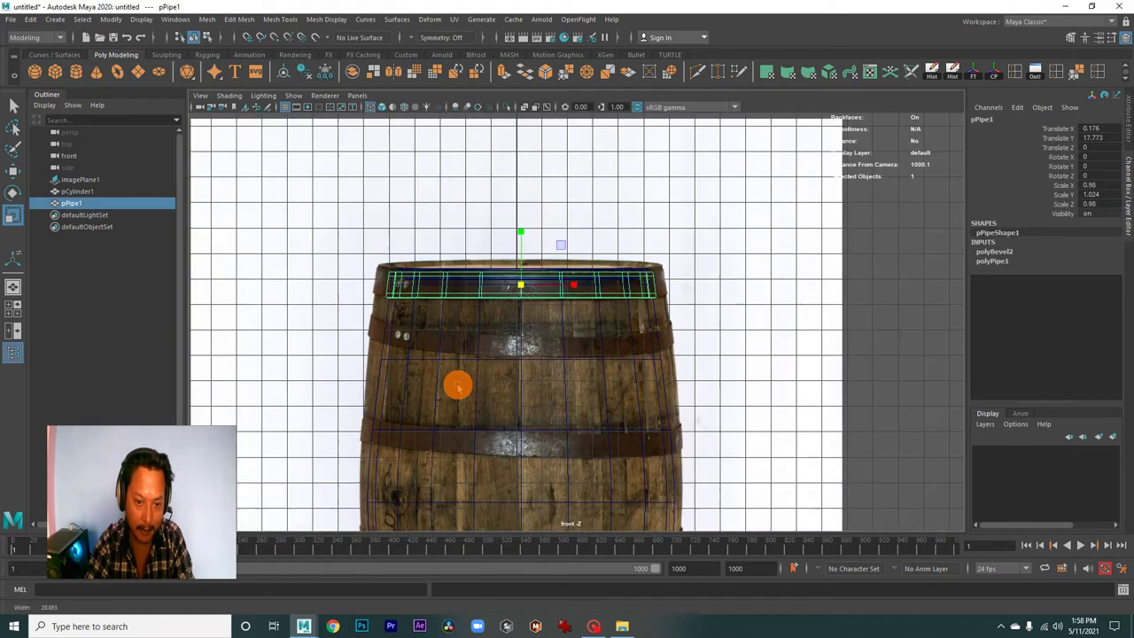
Duplicate pPipe1 and move the copy, pPipe2, down onto the second band at Y 15.391.
scroll(447, 378, up, 2)
alt+middle_drag(435, 372, 504, 376)
key(w)
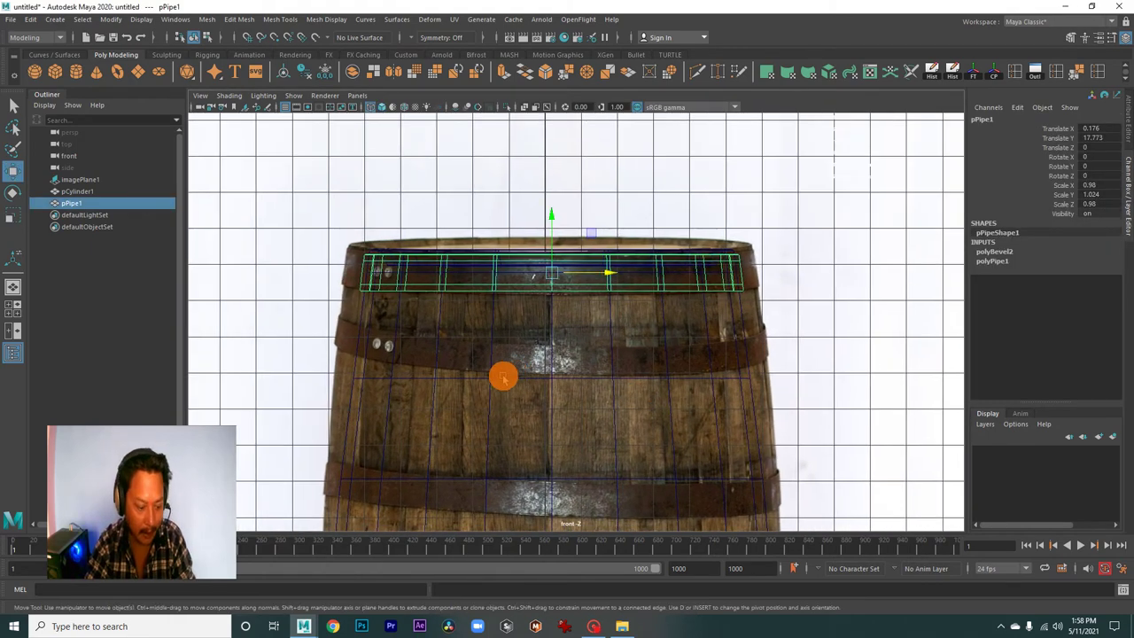
key(ctrl+d)
drag(554, 226, 587, 303)
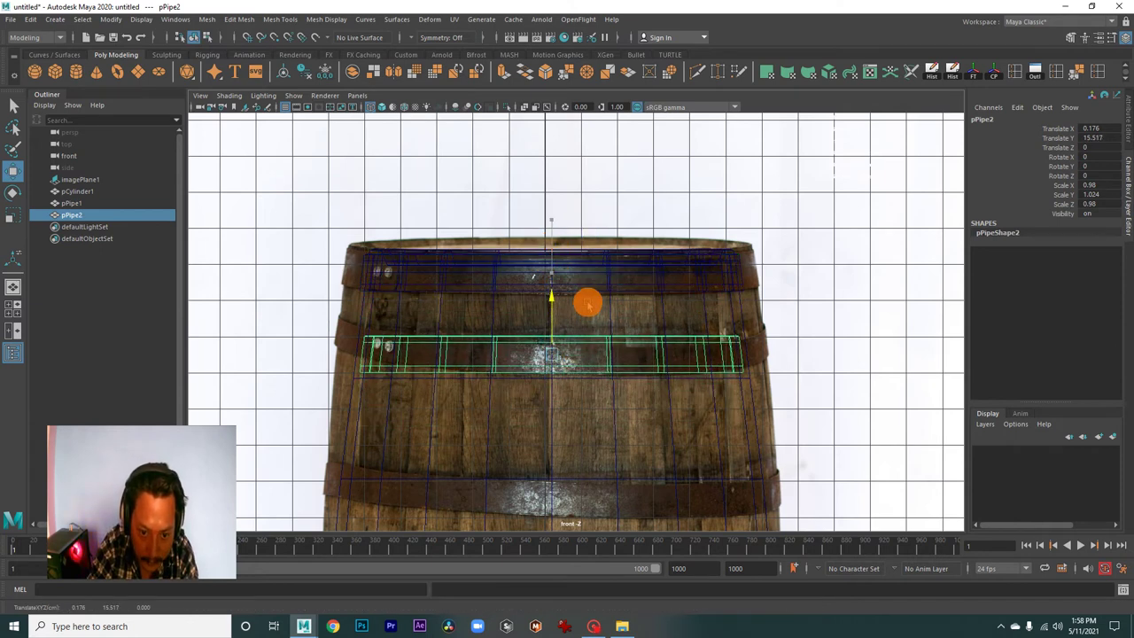
alt+right_drag(588, 303, 737, 372)
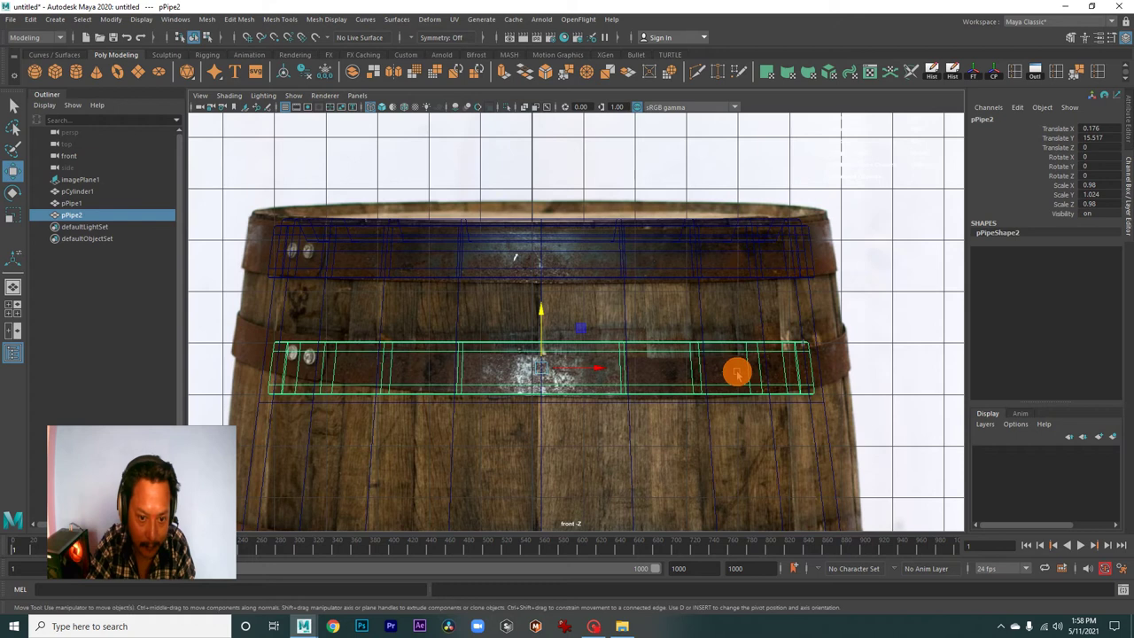
drag(544, 316, 546, 324)
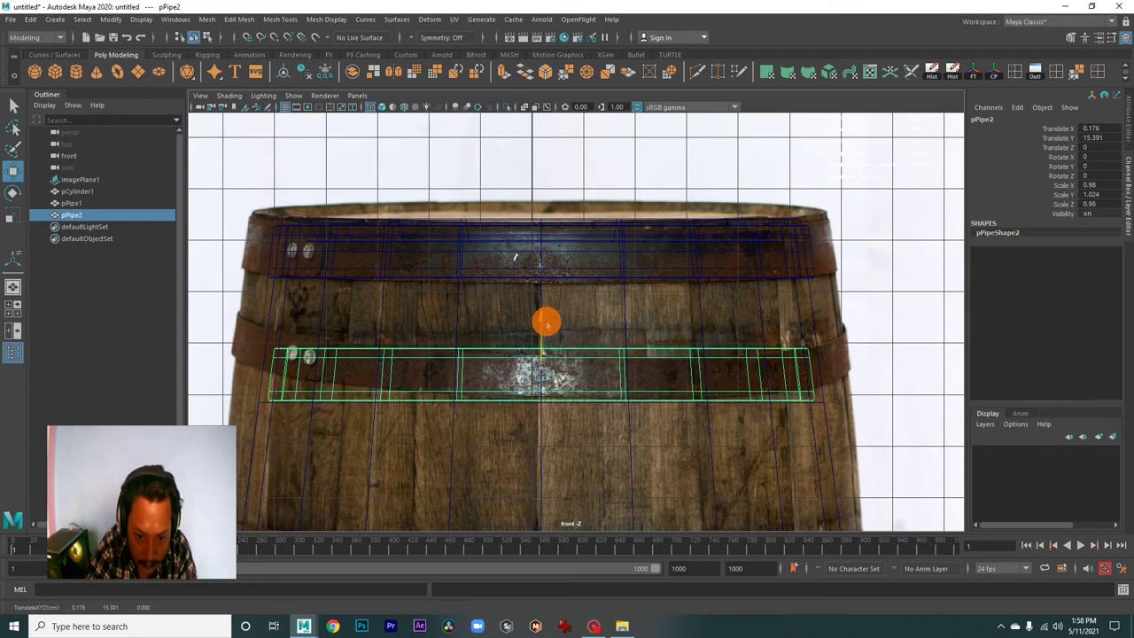
Scale pPipe2 to 1.039, 0.784, 1.039 to fit the wider band.
key(r)
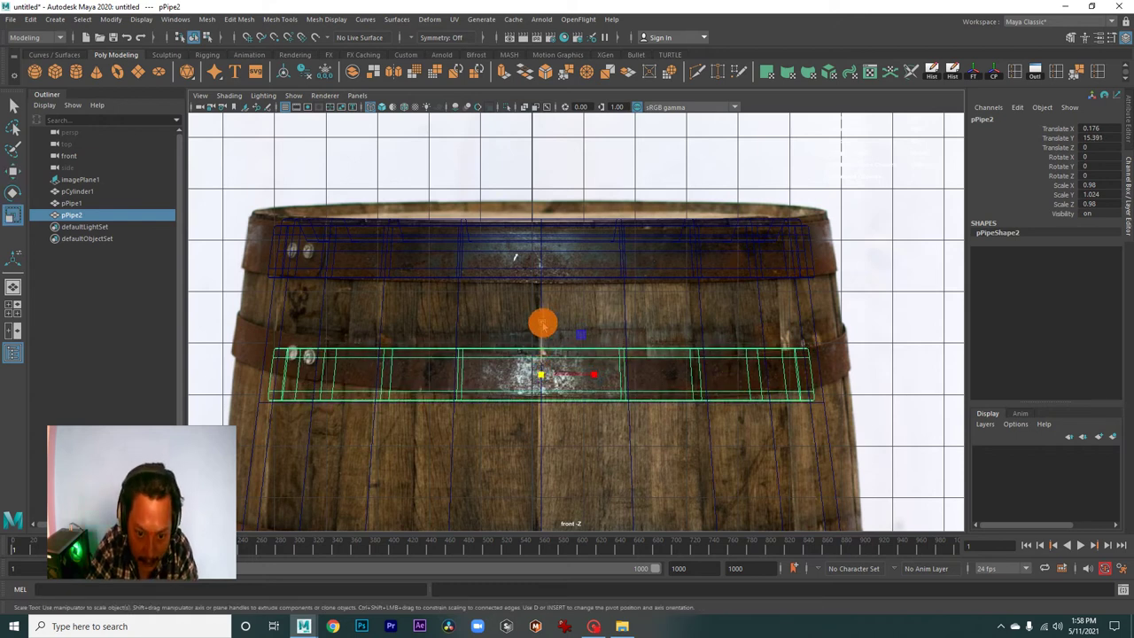
drag(543, 325, 547, 338)
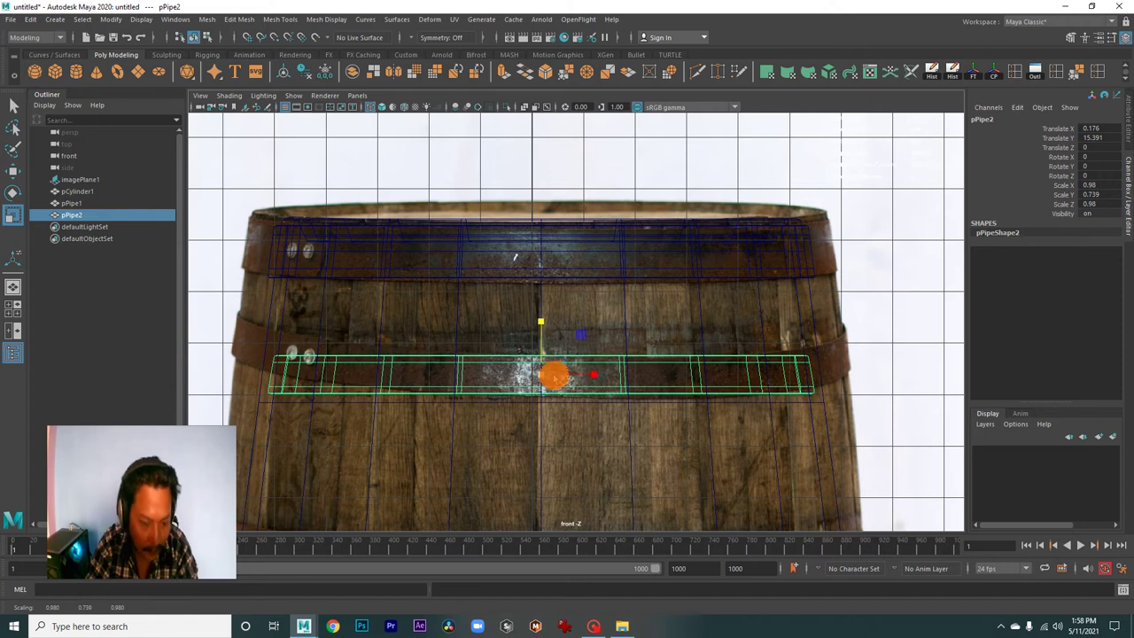
drag(551, 377, 565, 379)
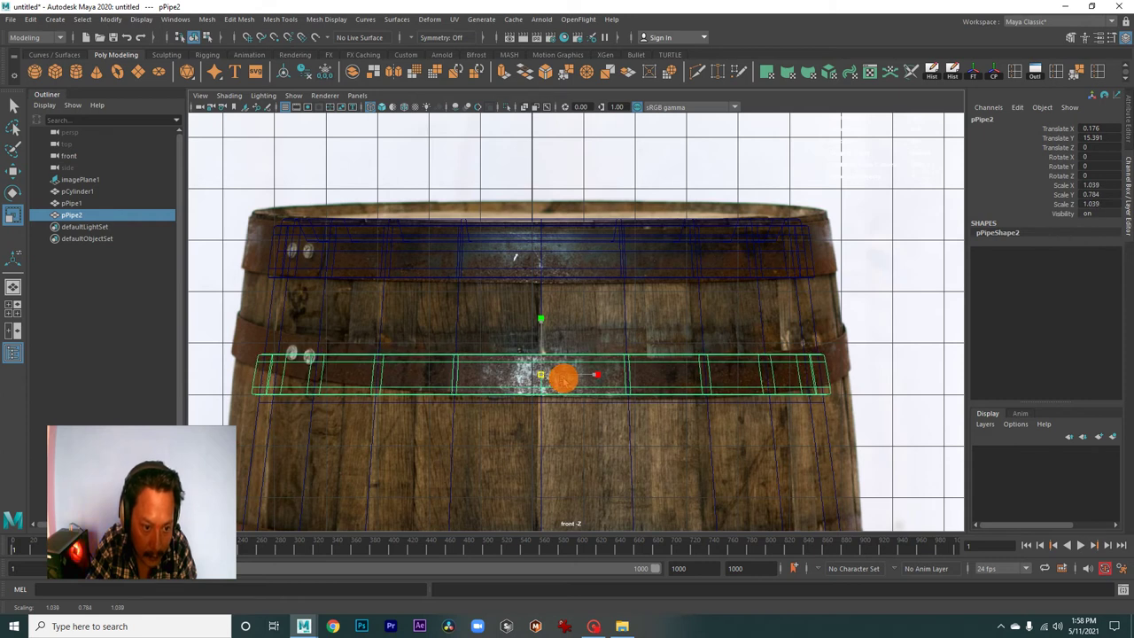
alt+middle_drag(634, 407, 638, 409)
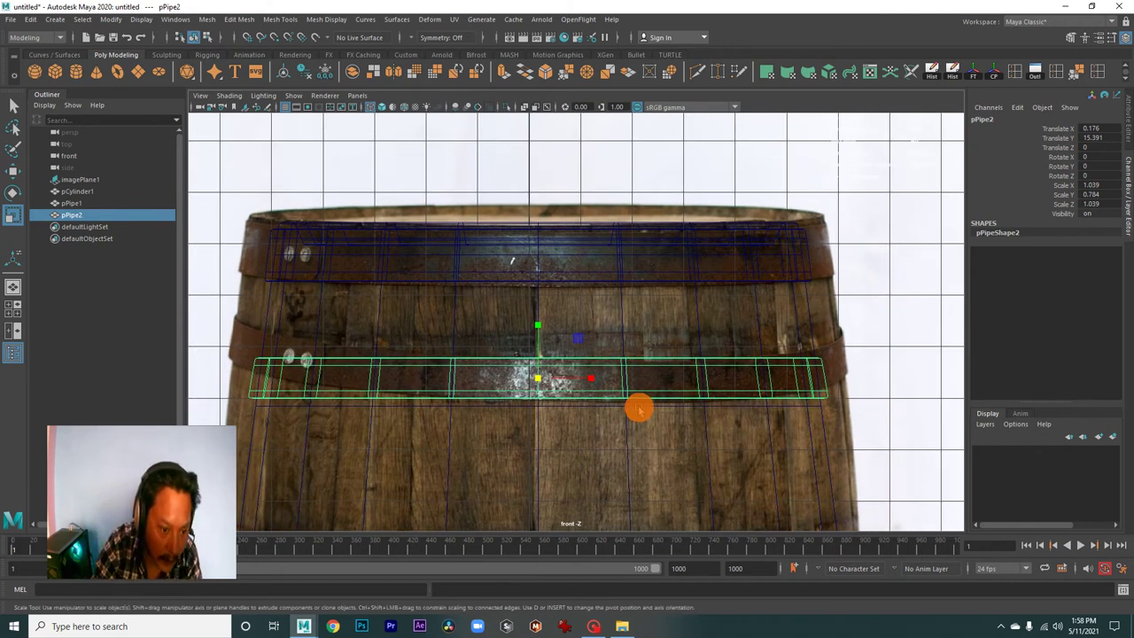
Select pPipe2's bottom vertex row and scale it in to 0.966.
right_drag(523, 401, 549, 416)
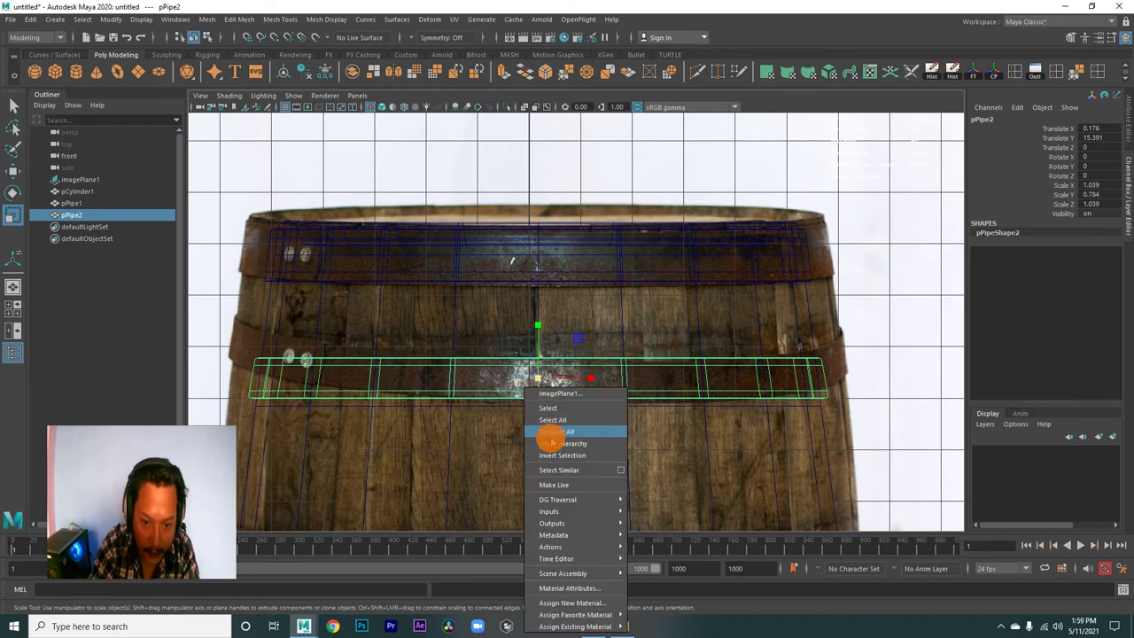
right_click(549, 417)
click(877, 359)
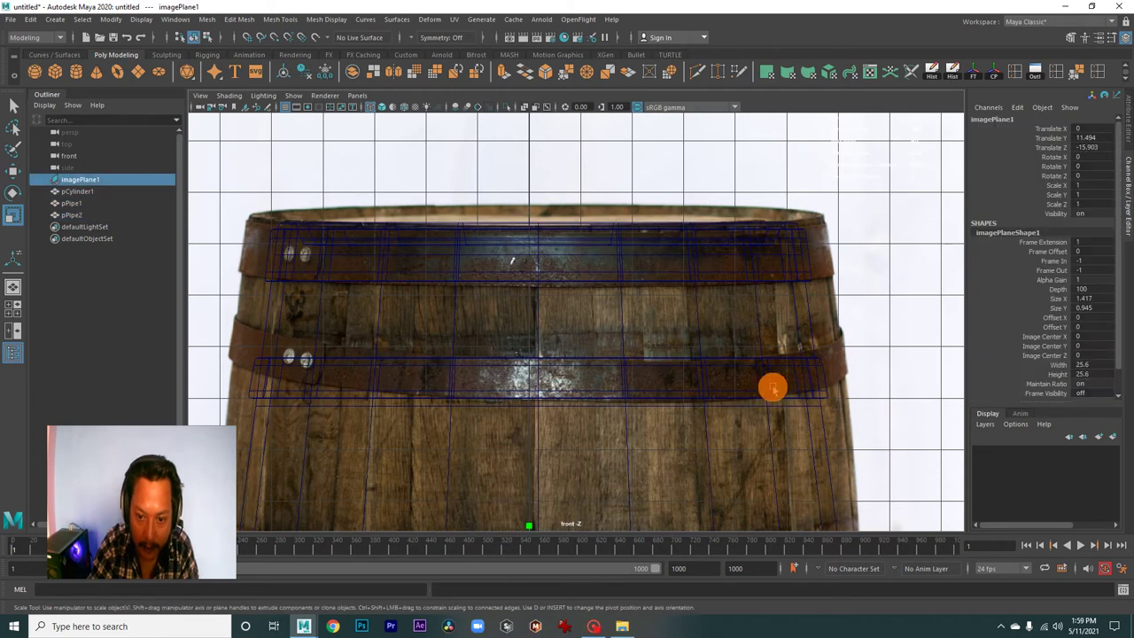
click(831, 401)
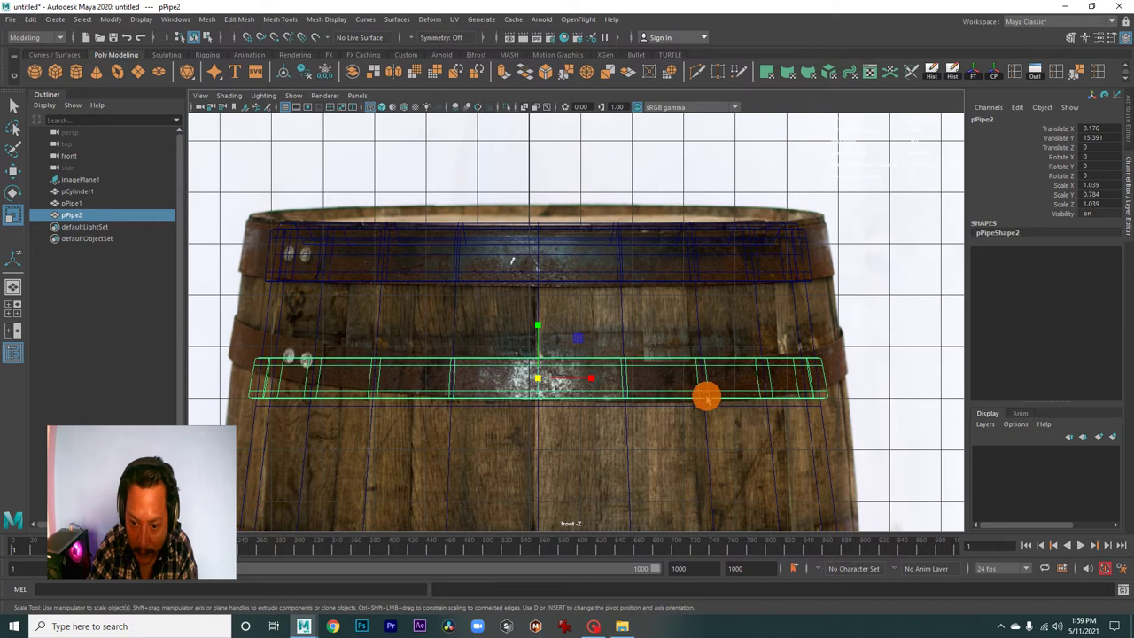
right_drag(708, 396, 658, 298)
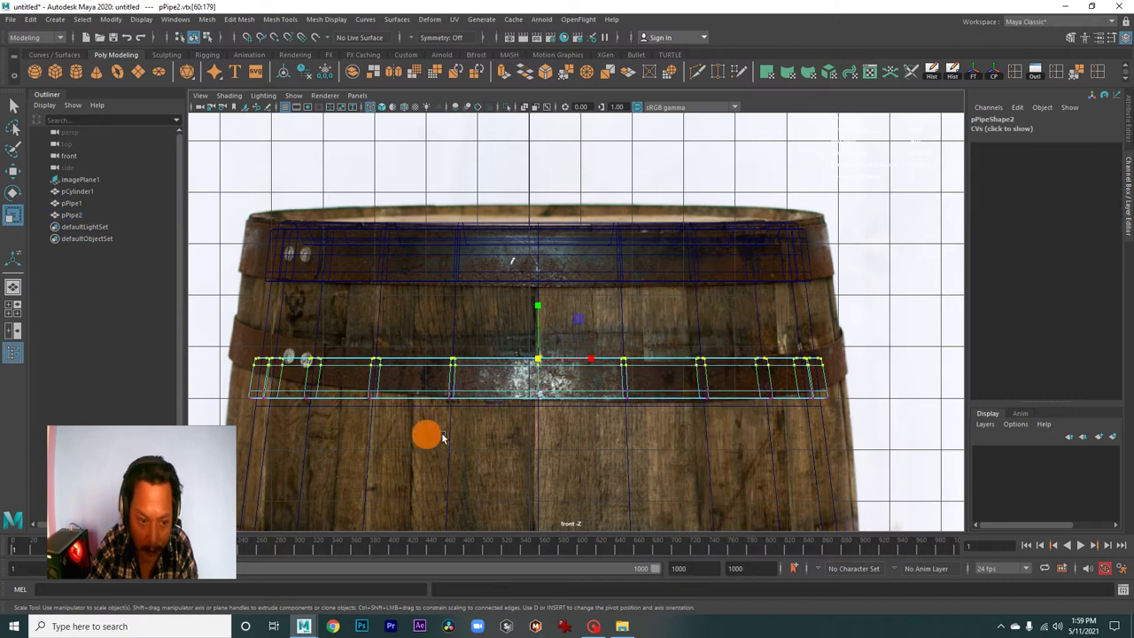
drag(357, 429, 907, 461)
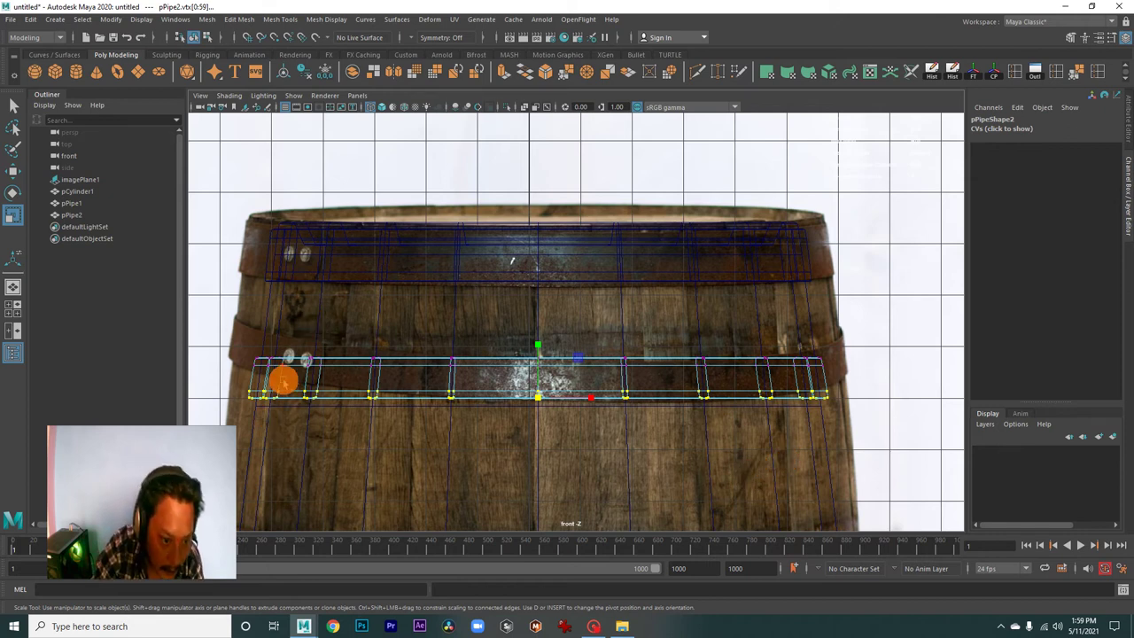
drag(534, 401, 540, 400)
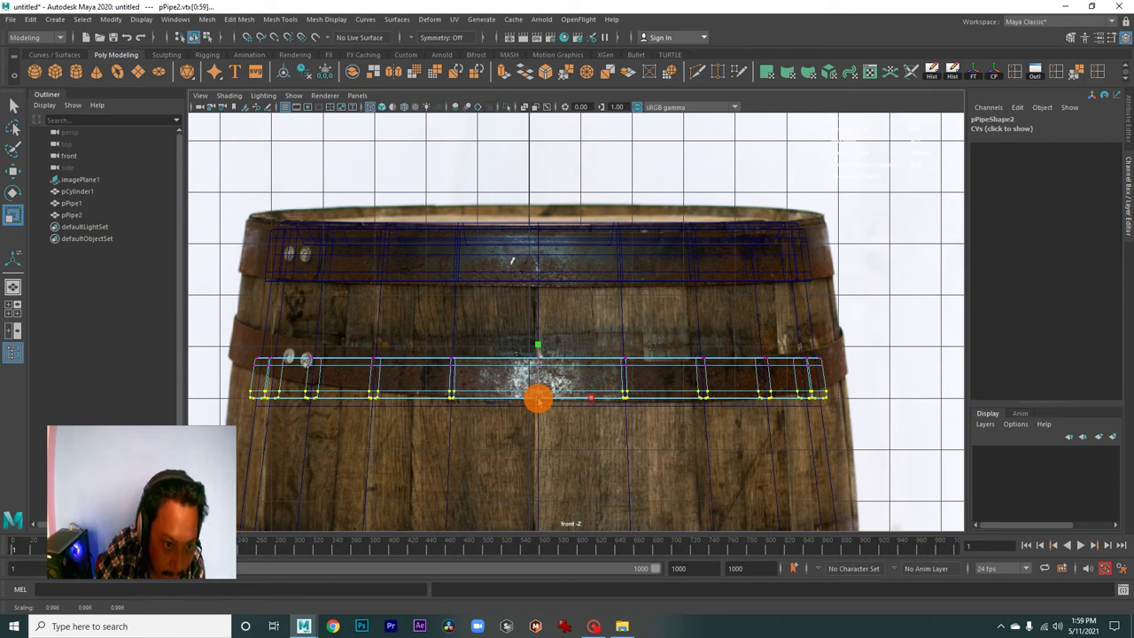
key(space)
Check the hoops against the reference in perspective, then select pPipe2 in front view with Move active.
click(774, 316)
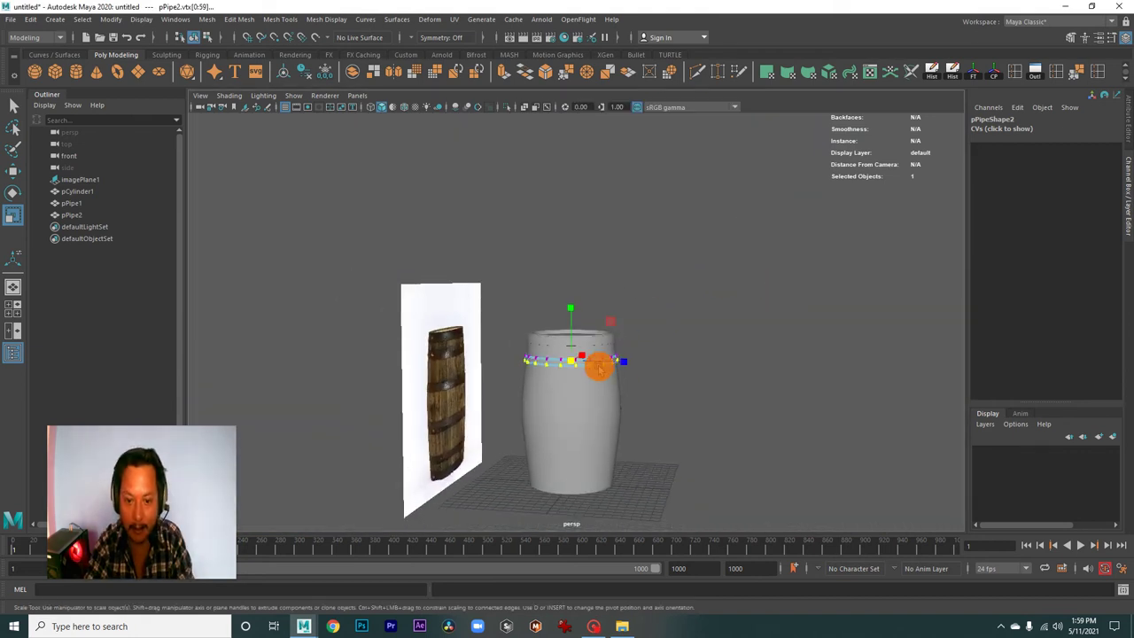
right_drag(599, 363, 671, 296)
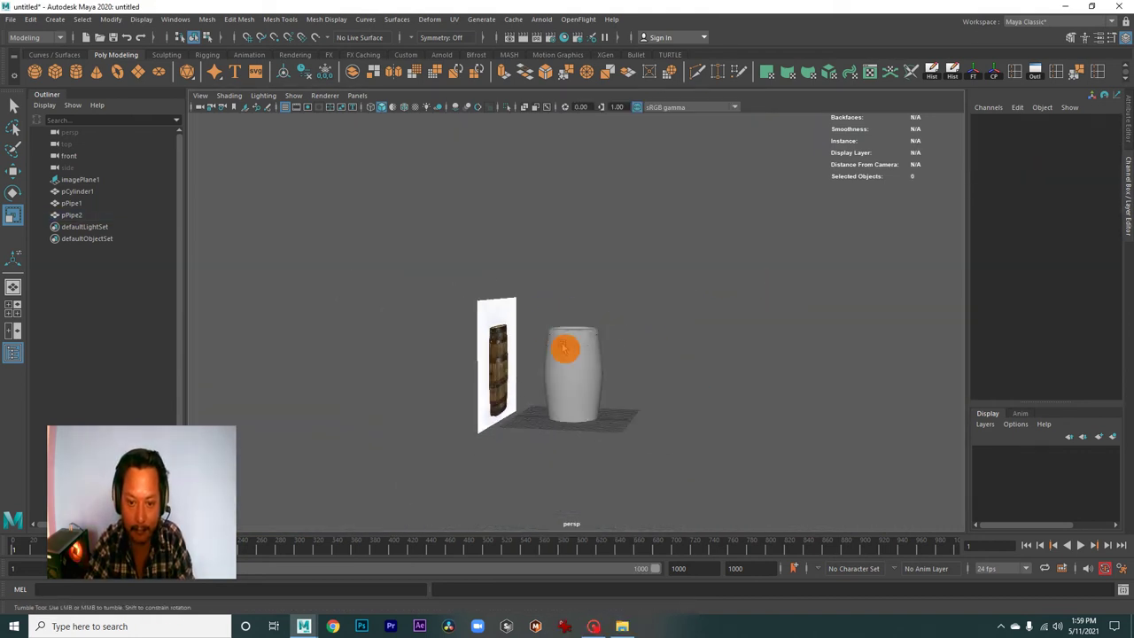
alt+right_drag(570, 342, 985, 403)
mouse_move(985, 403)
alt+mouse_down()
mouse_move(717, 430)
mouse_move(605, 395)
mouse_move(623, 417)
mouse_move(548, 385)
mouse_move(646, 367)
mouse_move(473, 347)
mouse_move(658, 367)
alt+mouse_up()
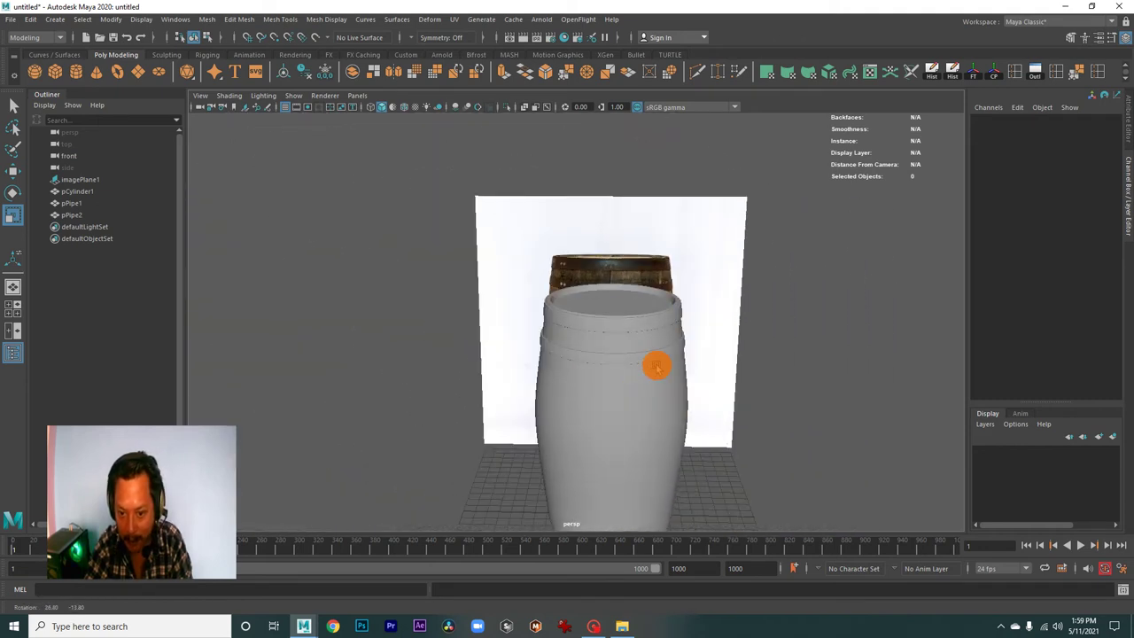
key(space)
key(space)
alt+right_drag(590, 408, 683, 395)
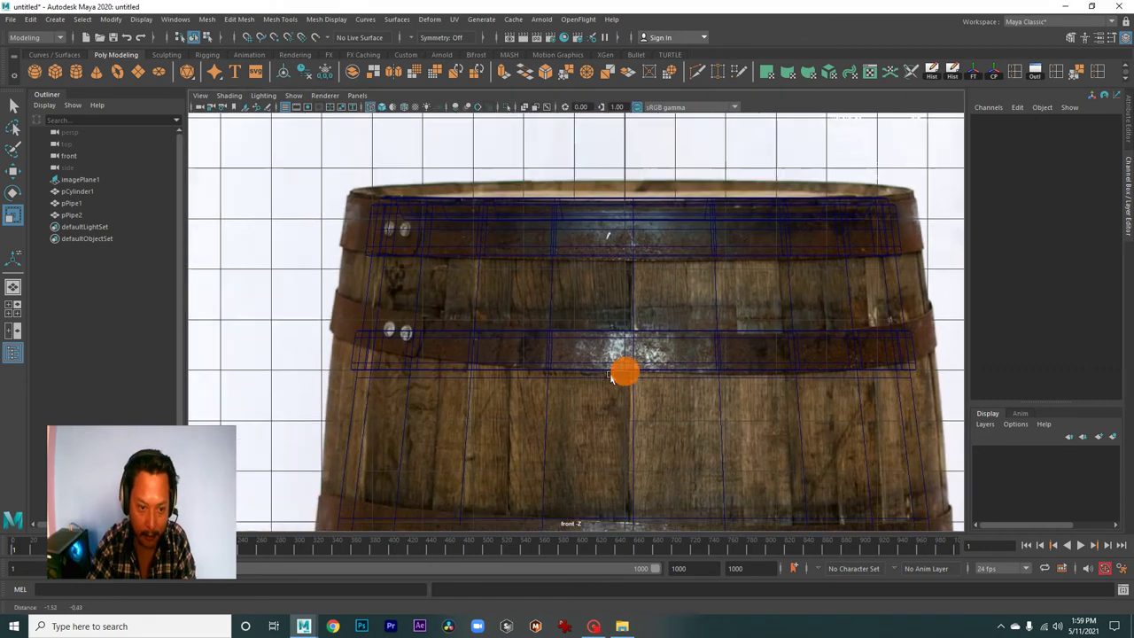
alt+right_drag(623, 370, 786, 403)
key(w)
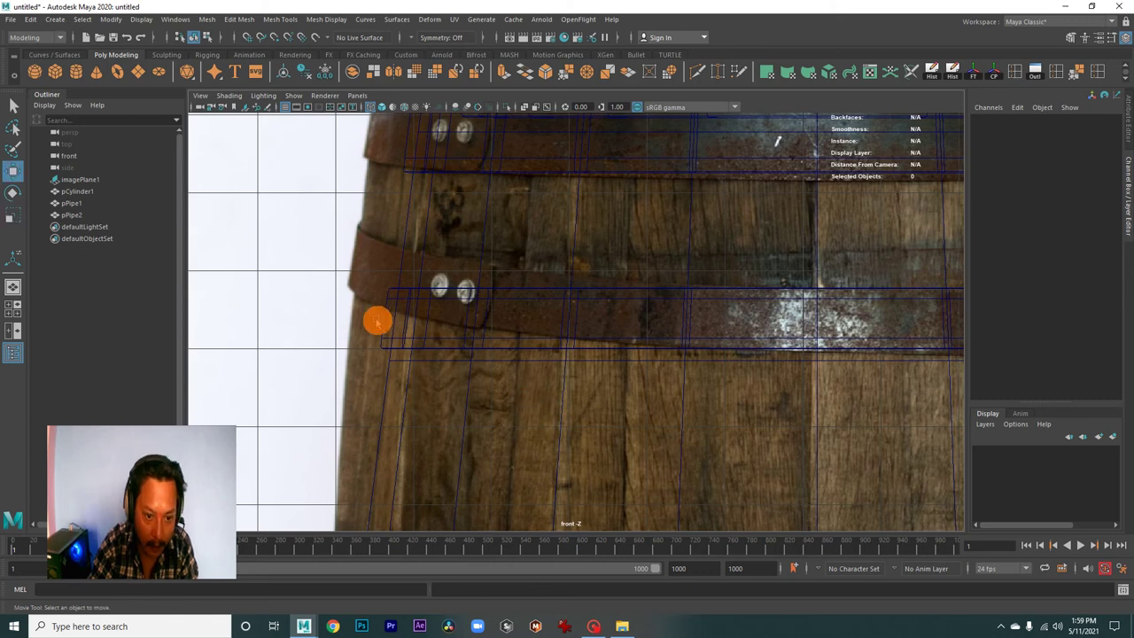
click(377, 321)
alt+right_drag(458, 362, 506, 348)
Duplicate pPipe2 and move the copy, pPipe3, onto the middle band at Translate Y 11.527.
key(ctrl+d)
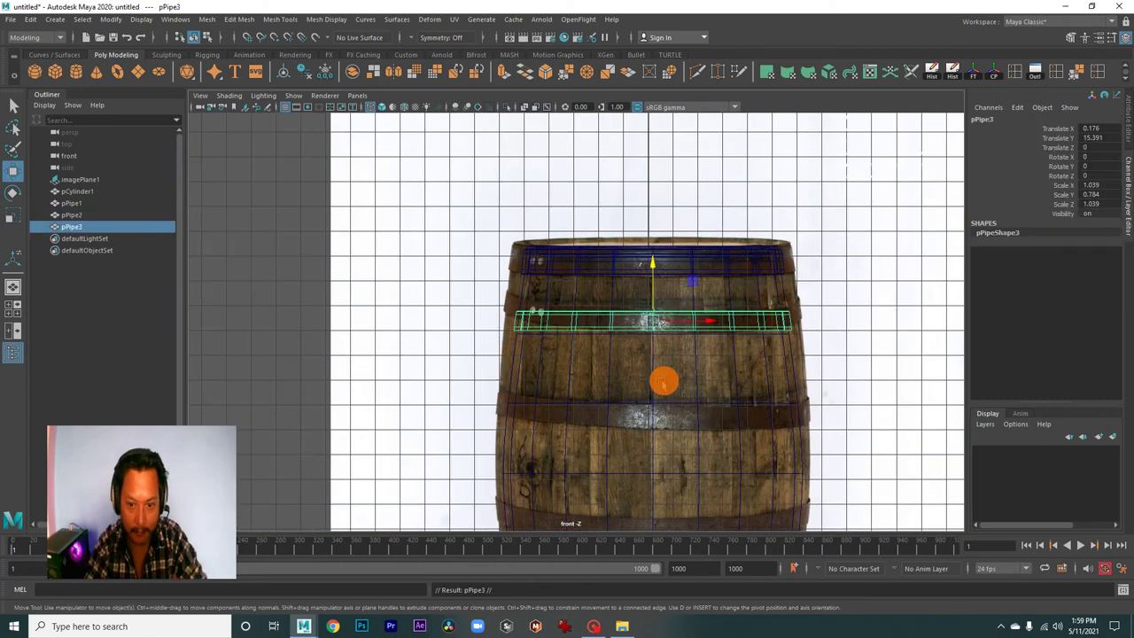
drag(655, 266, 668, 372)
scroll(682, 390, up, 2)
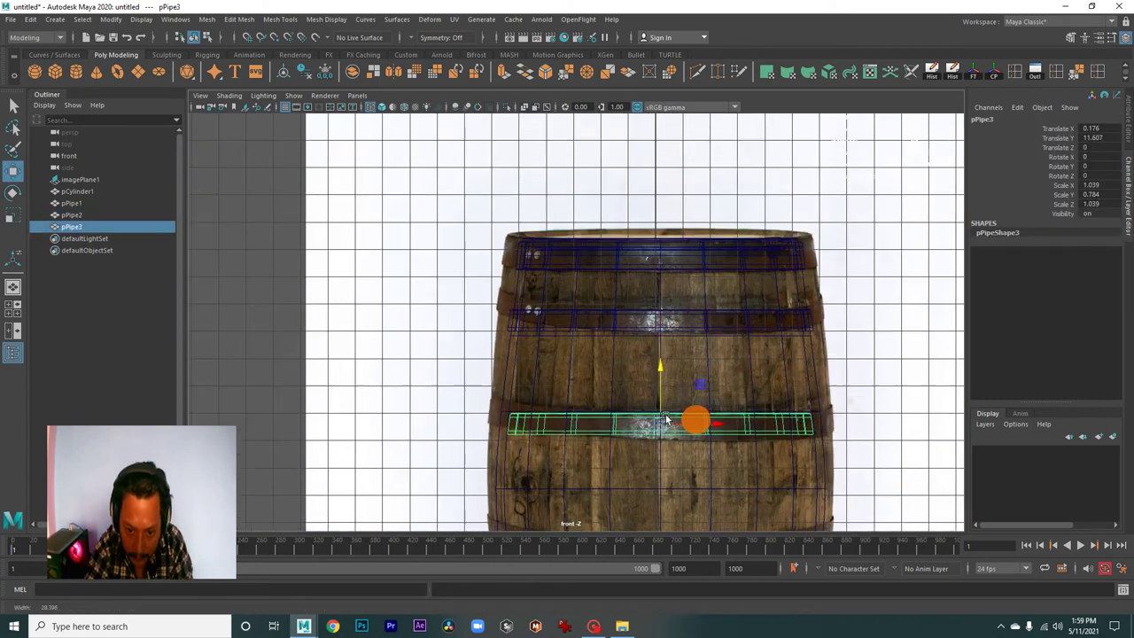
scroll(620, 354, up, 3)
scroll(638, 319, up, 2)
scroll(627, 359, down, 3)
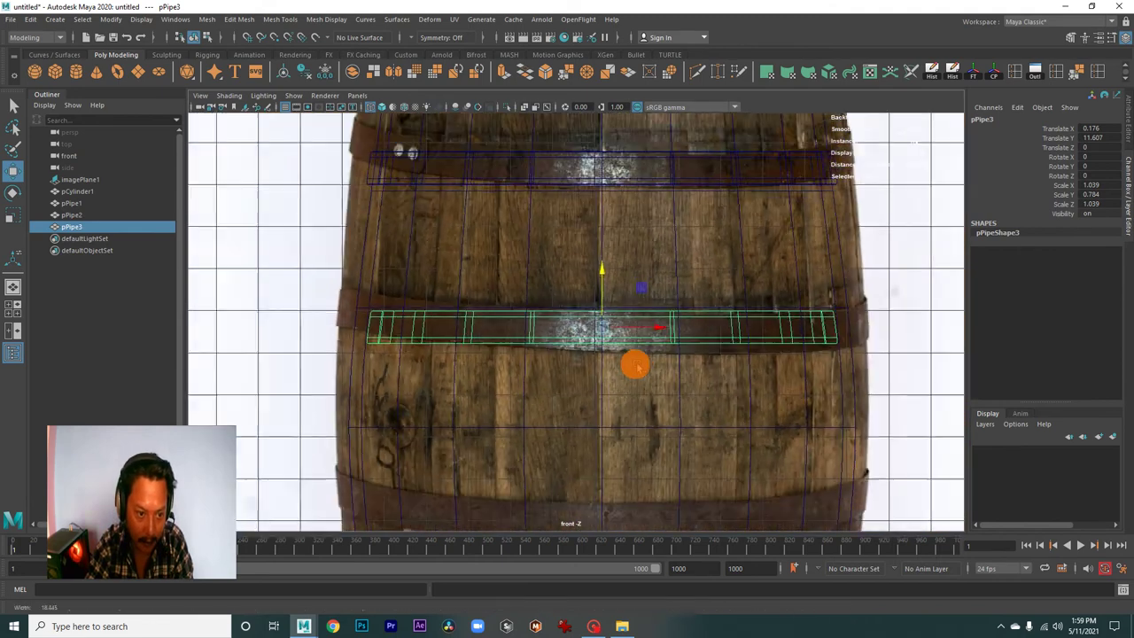
scroll(664, 394, up, 1)
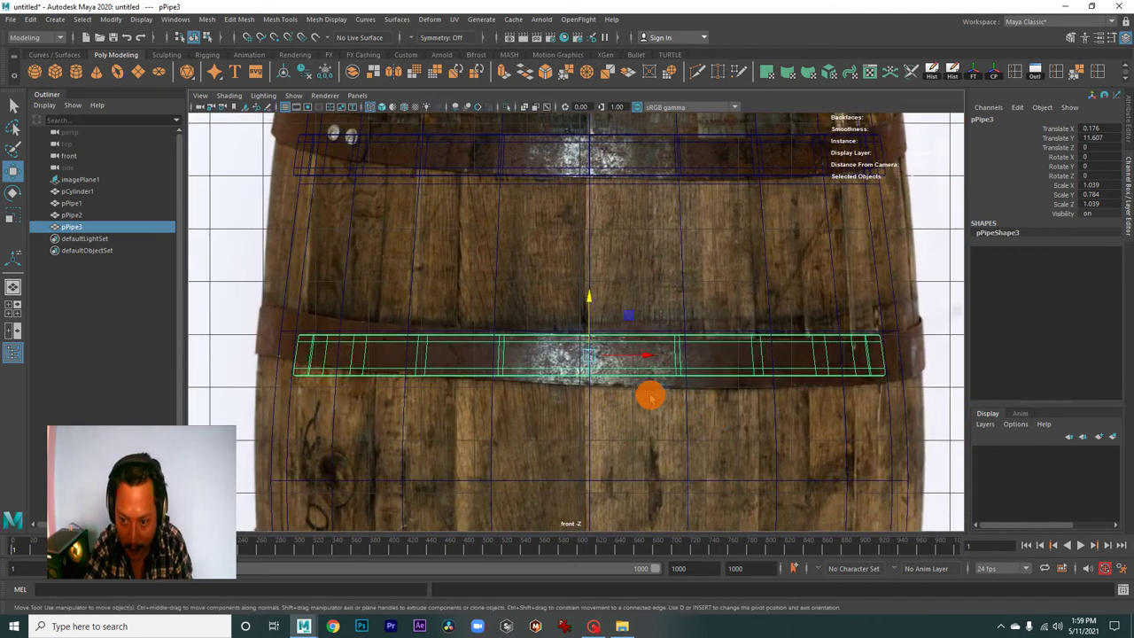
scroll(650, 398, up, 1)
alt+middle_drag(647, 410, 666, 425)
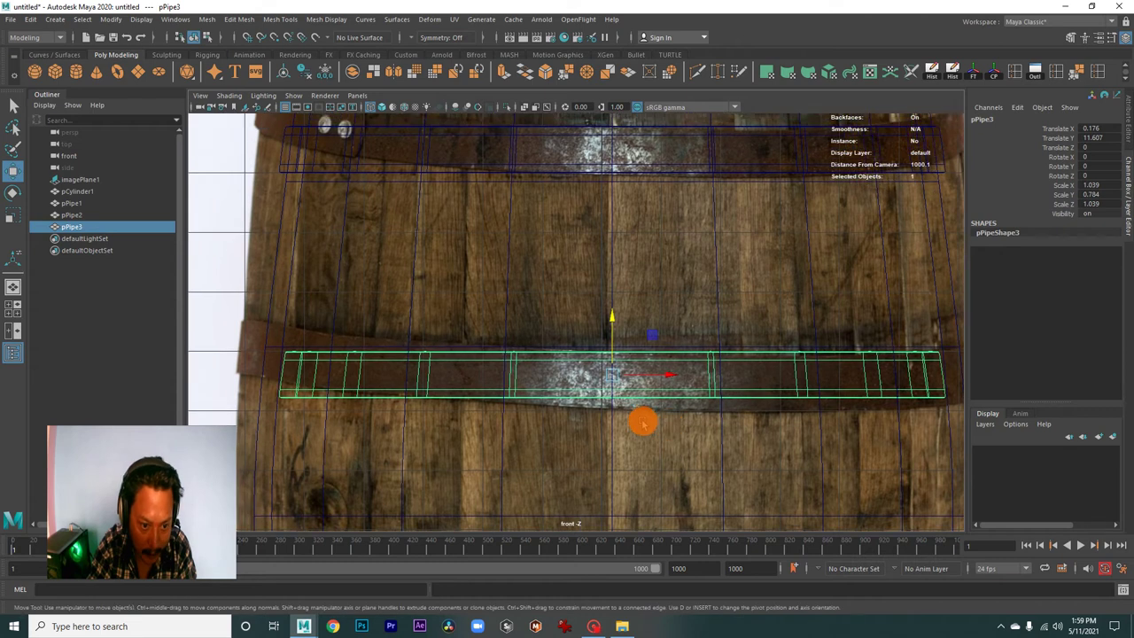
drag(617, 341, 620, 328)
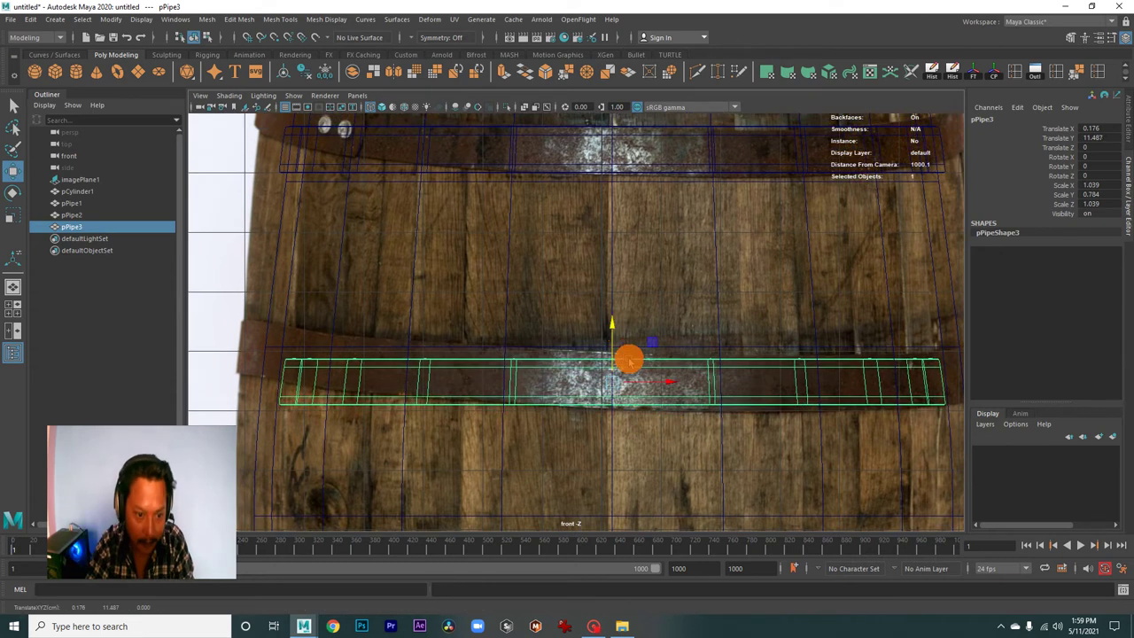
drag(613, 332, 617, 330)
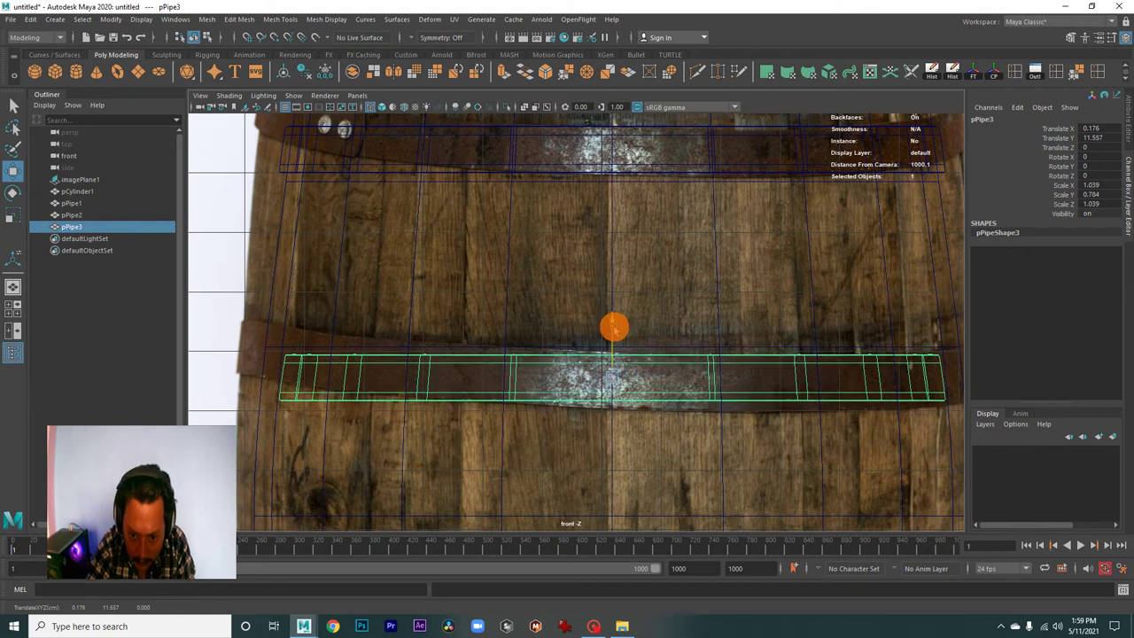
scroll(748, 402, down, 2)
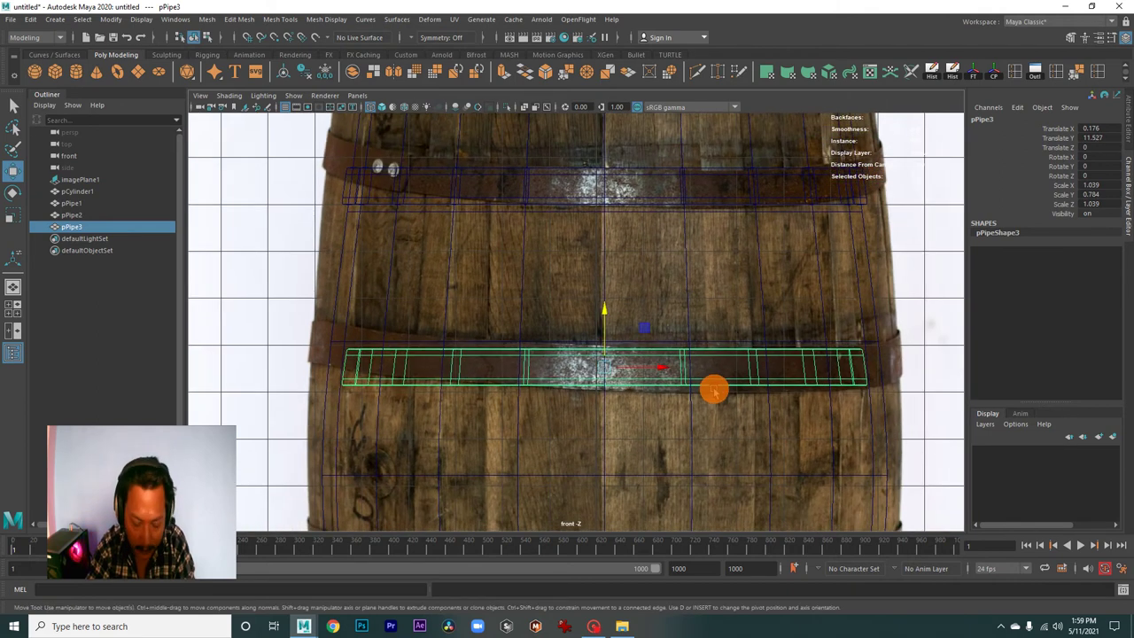
Scale pPipe3 up to 1.132, 0.854, 1.132 to match the middle band's width.
key(r)
drag(606, 368, 640, 377)
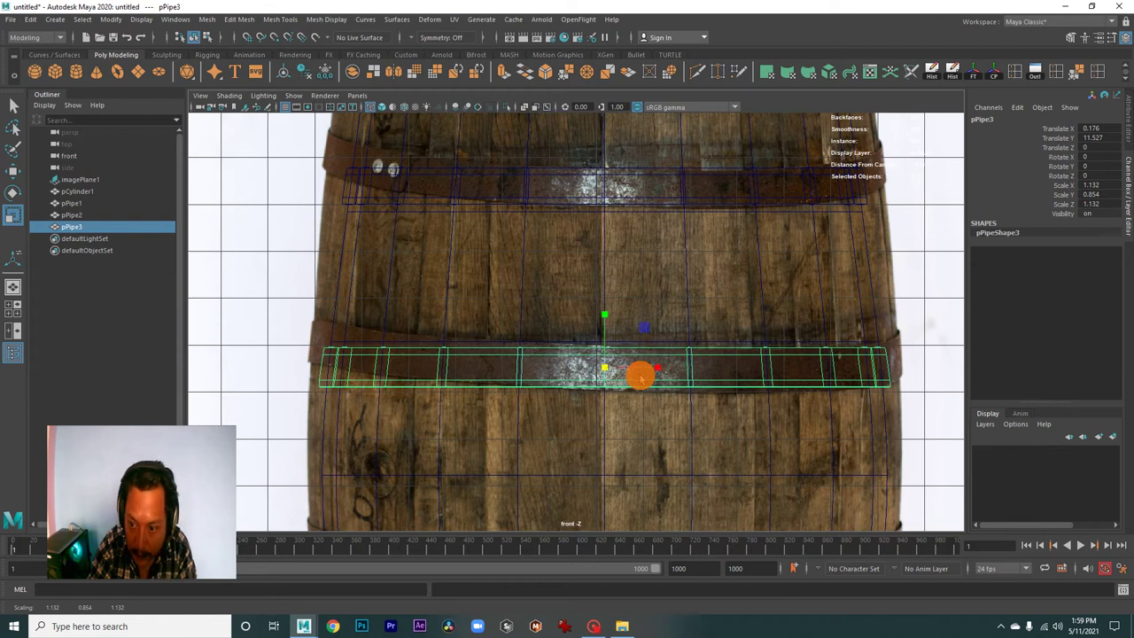
right_click(715, 391)
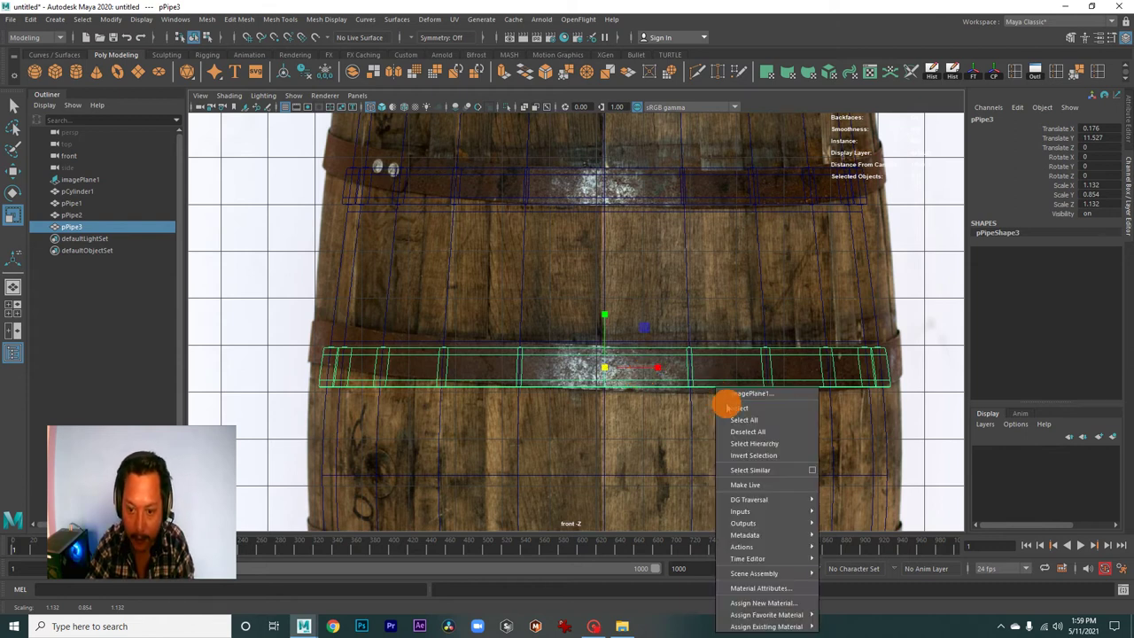
click(728, 408)
click(704, 390)
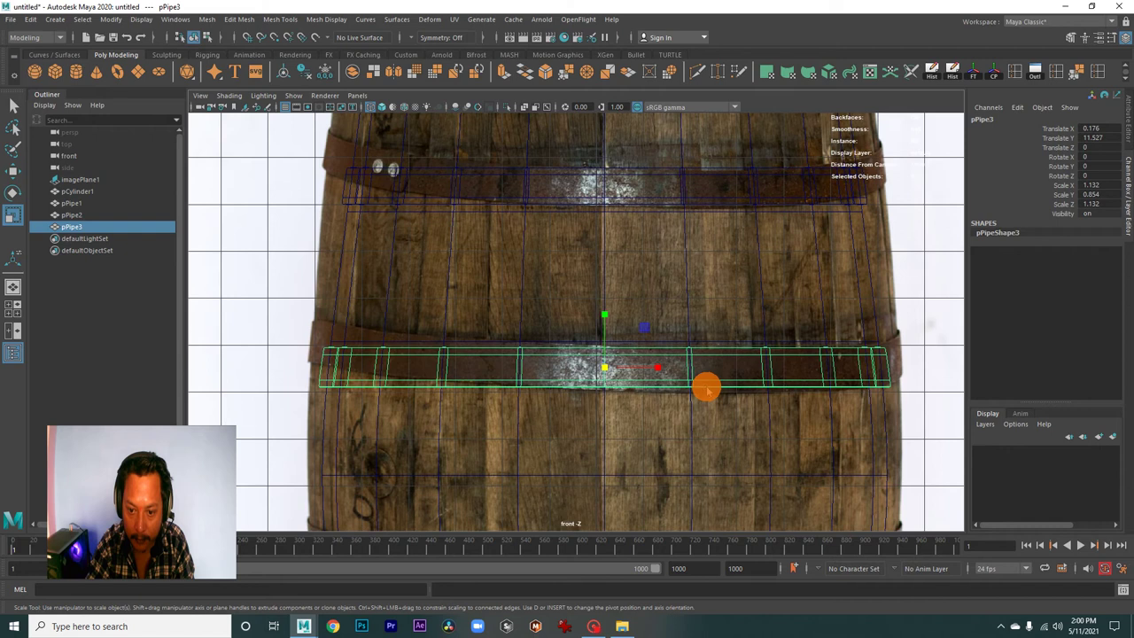
right_drag(706, 305, 659, 299)
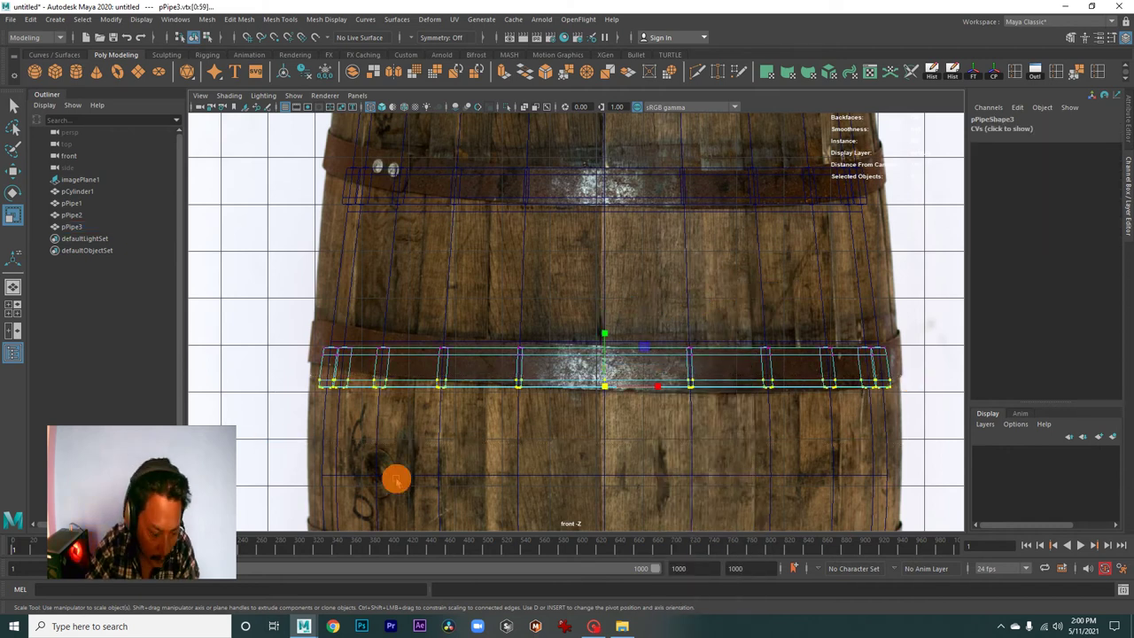
Scale pPipe3's bottom vertex row to taper it, then return to Object Mode.
click(606, 388)
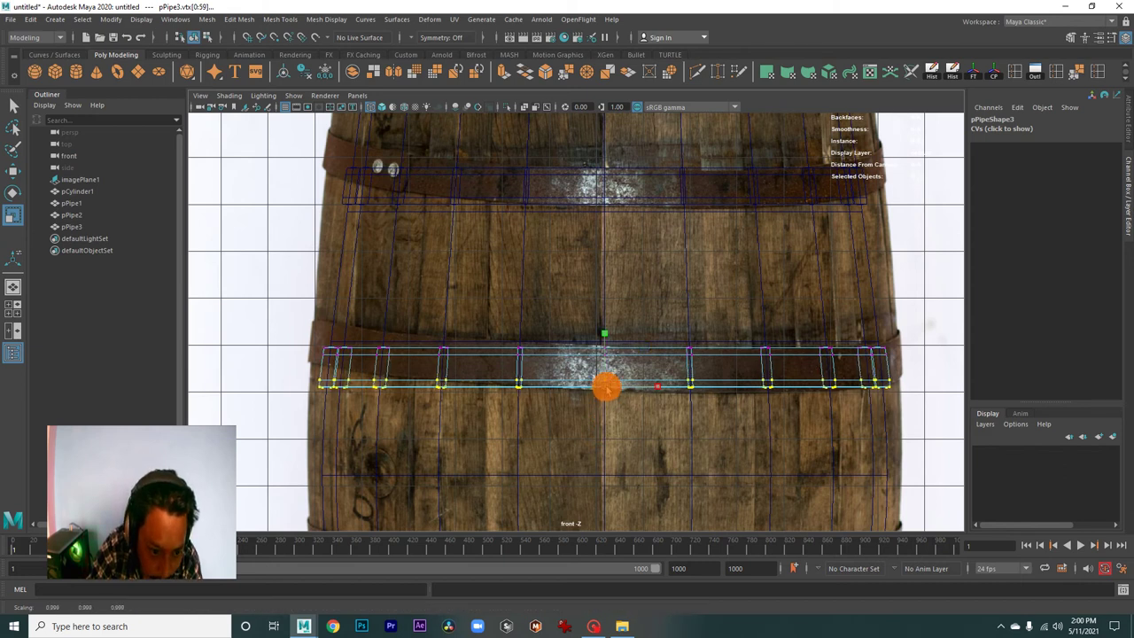
scroll(607, 388, down, 3)
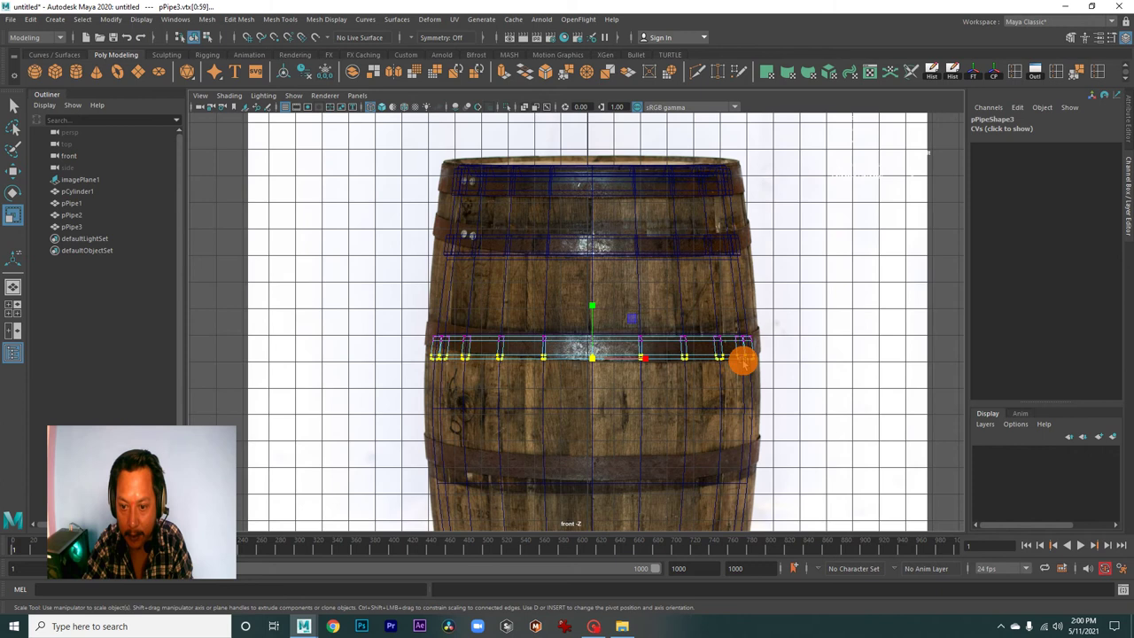
right_drag(742, 359, 792, 278)
click(787, 381)
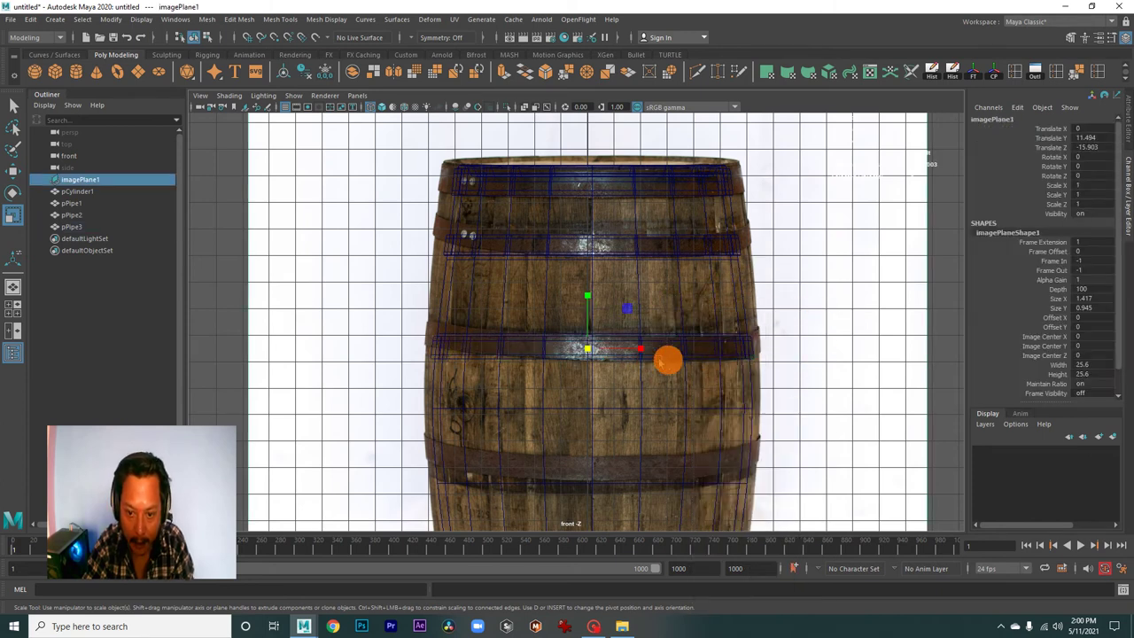
click(754, 354)
scroll(716, 375, down, 1)
mouse_move(716, 375)
alt+middle_down()
mouse_move(759, 304)
mouse_move(724, 324)
mouse_move(717, 356)
alt+middle_up()
scroll(718, 303, down, 1)
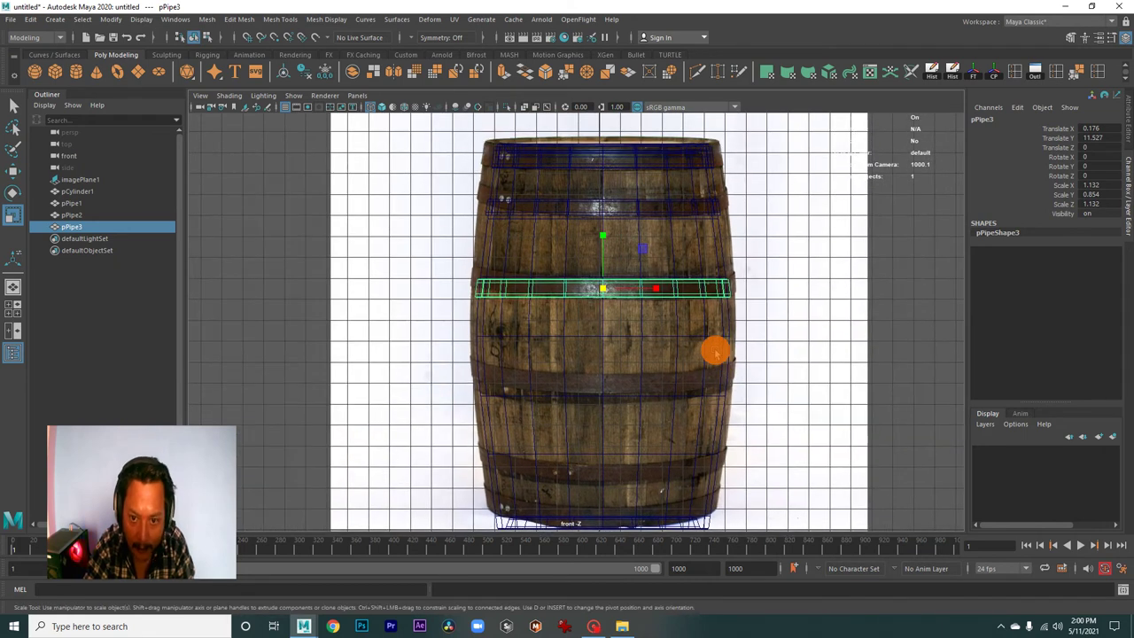
Duplicate the upper hoop as pPipe4, move it down, and rotate it -180 about Z.
click(722, 213)
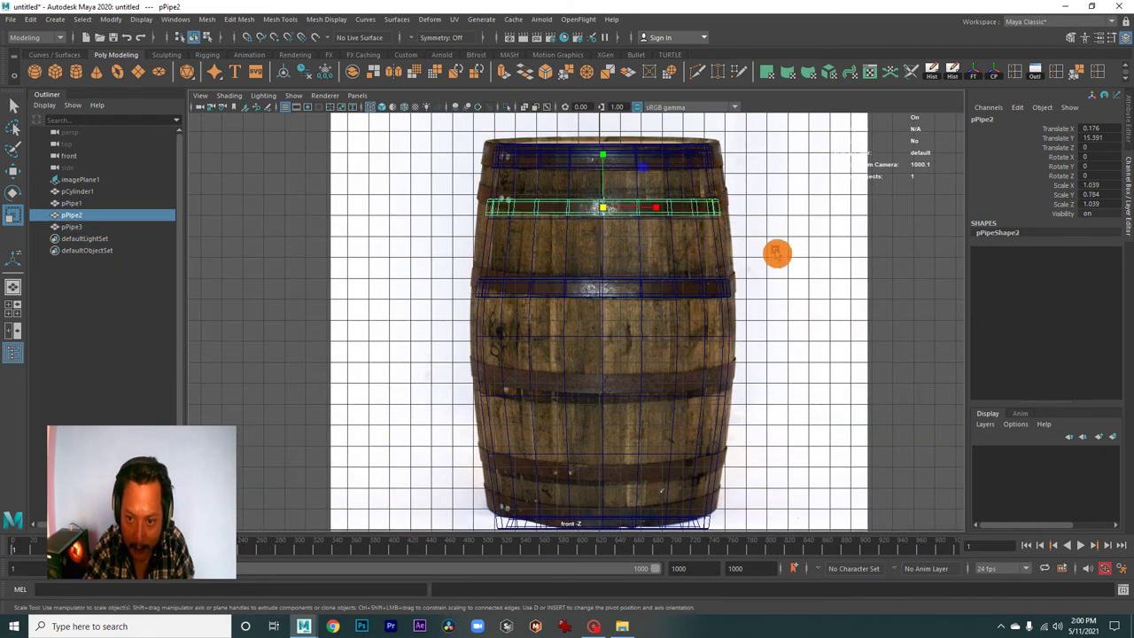
key(ctrl+d)
key(w)
mouse_move(608, 165)
mouse_down()
mouse_move(608, 367)
mouse_move(614, 326)
mouse_up()
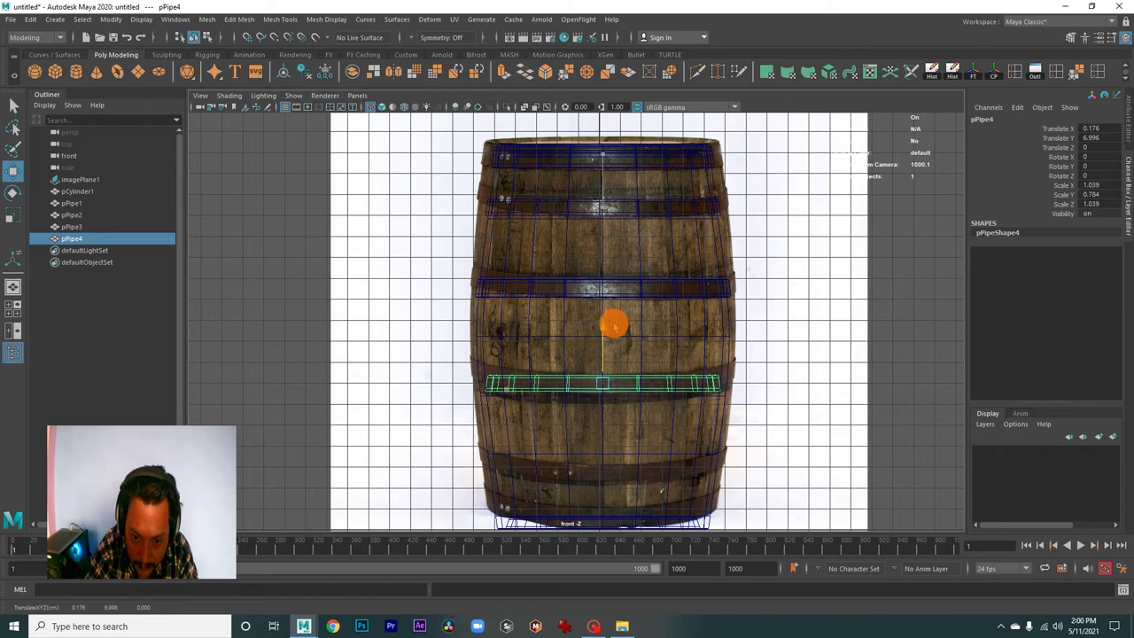
key(e)
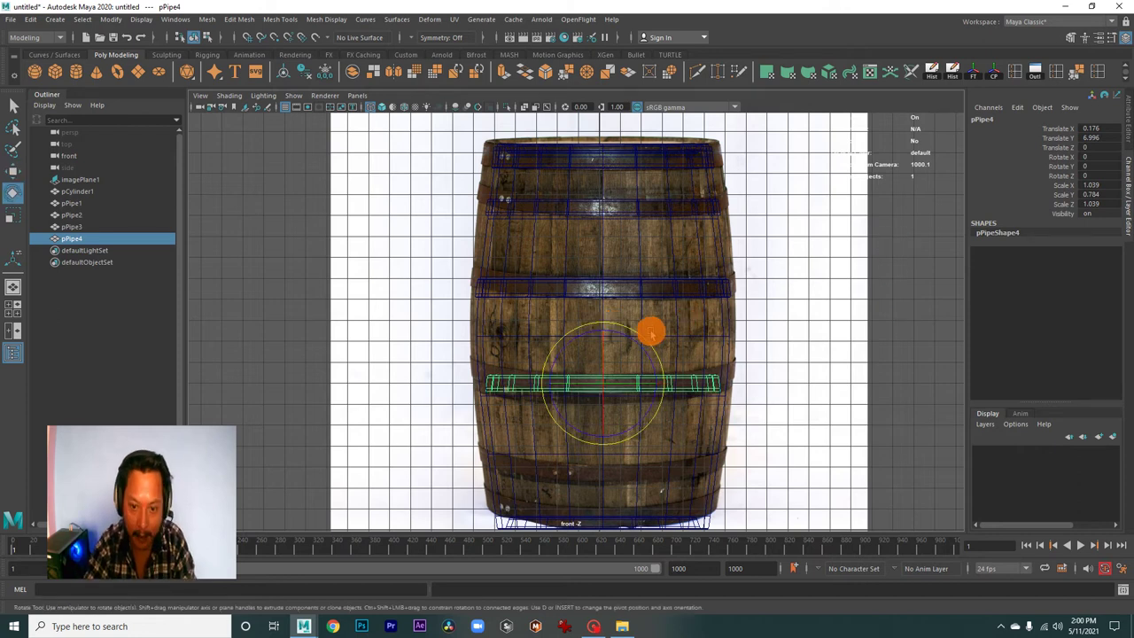
mouse_move(643, 333)
mouse_down()
mouse_move(658, 417)
mouse_move(576, 438)
mouse_up()
text(-180)
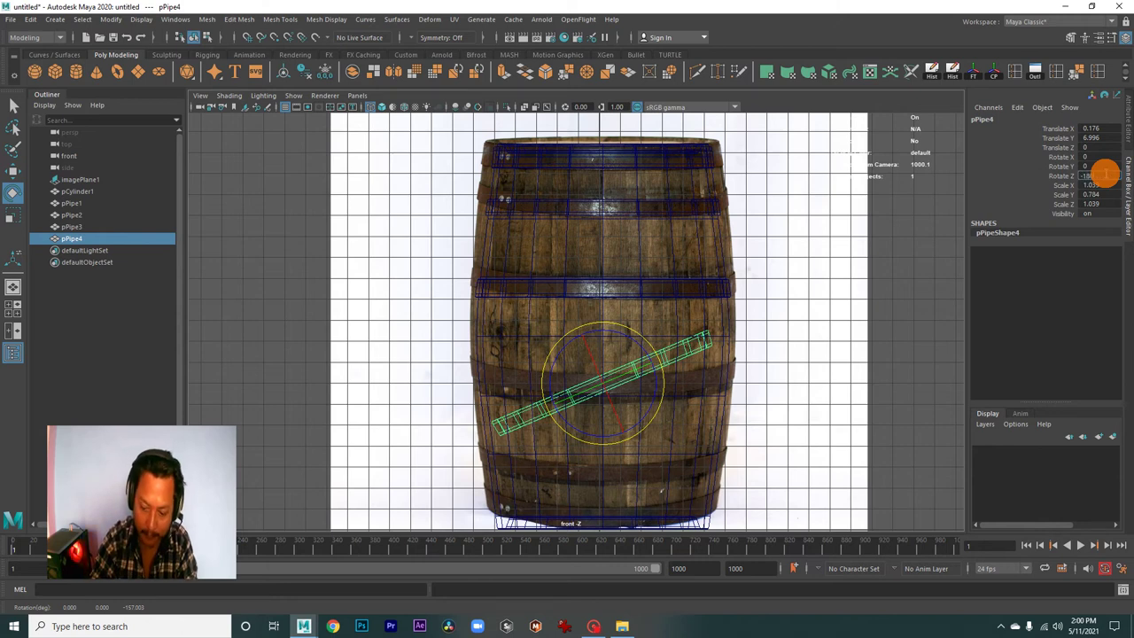
key(Return)
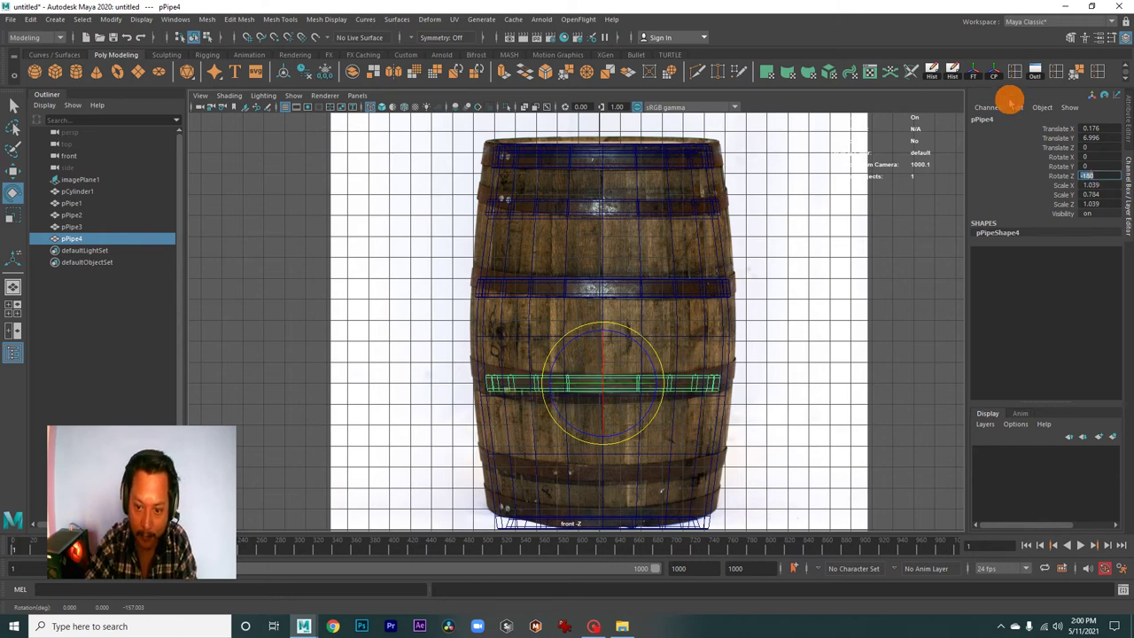
Position the flipped pPipe4 on the lower band at Translate Y 2.797.
scroll(873, 425, up, 1)
scroll(812, 448, up, 1)
scroll(786, 413, up, 1)
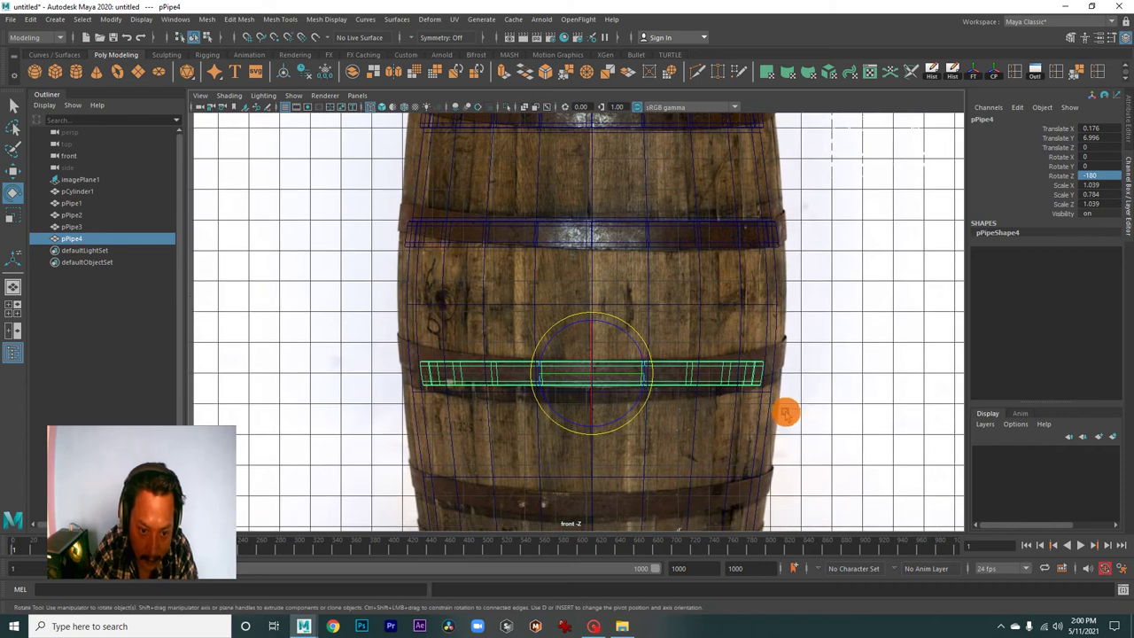
alt+right_drag(784, 405, 544, 405)
key(w)
drag(591, 412, 595, 500)
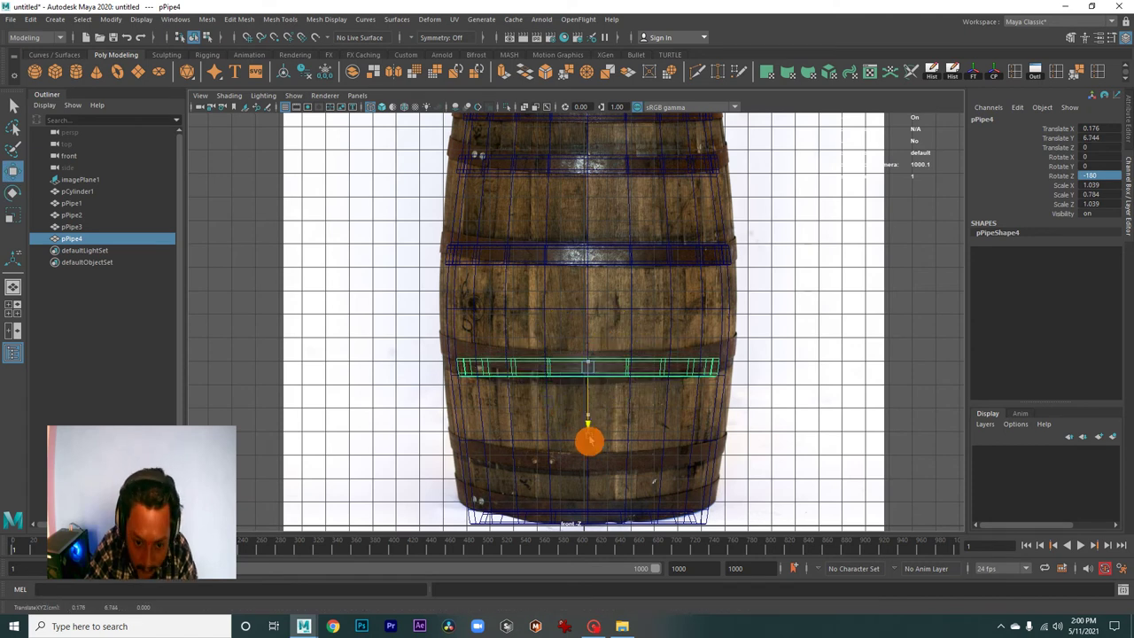
alt+right_drag(595, 500, 679, 506)
alt+middle_drag(680, 507, 715, 357)
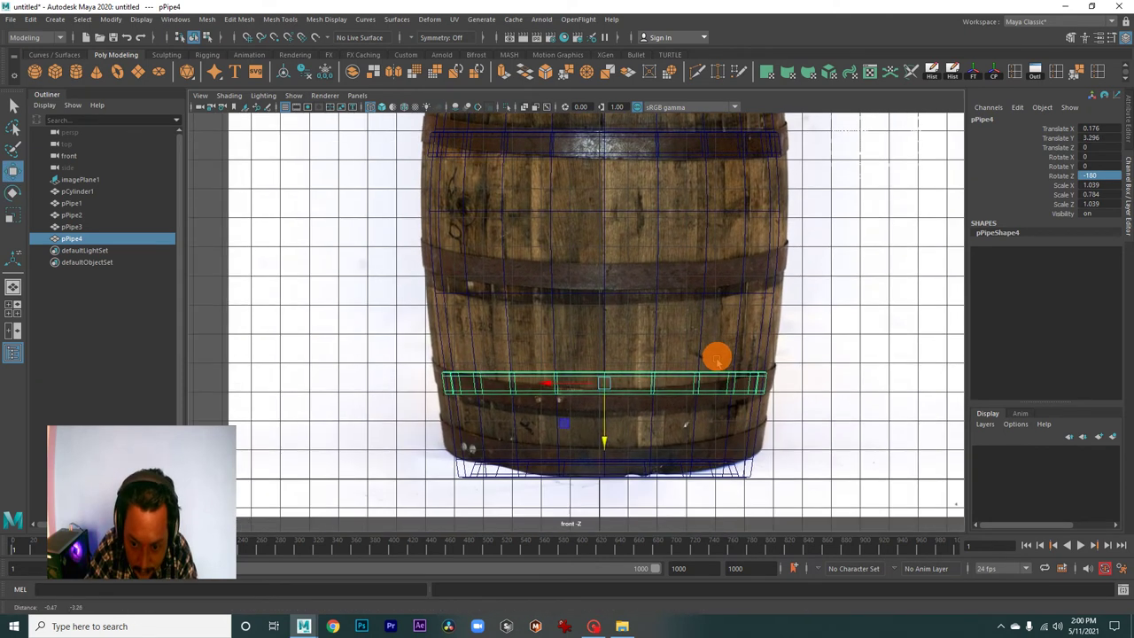
alt+right_drag(716, 357, 682, 429)
middle_drag(608, 430, 614, 423)
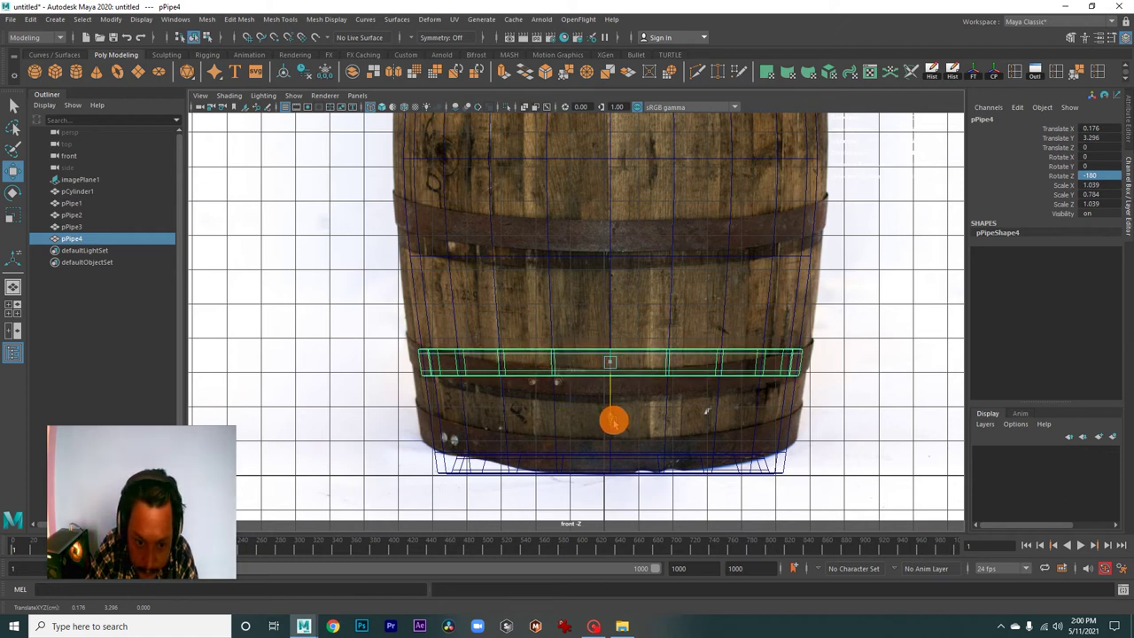
middle_drag(614, 423, 622, 439)
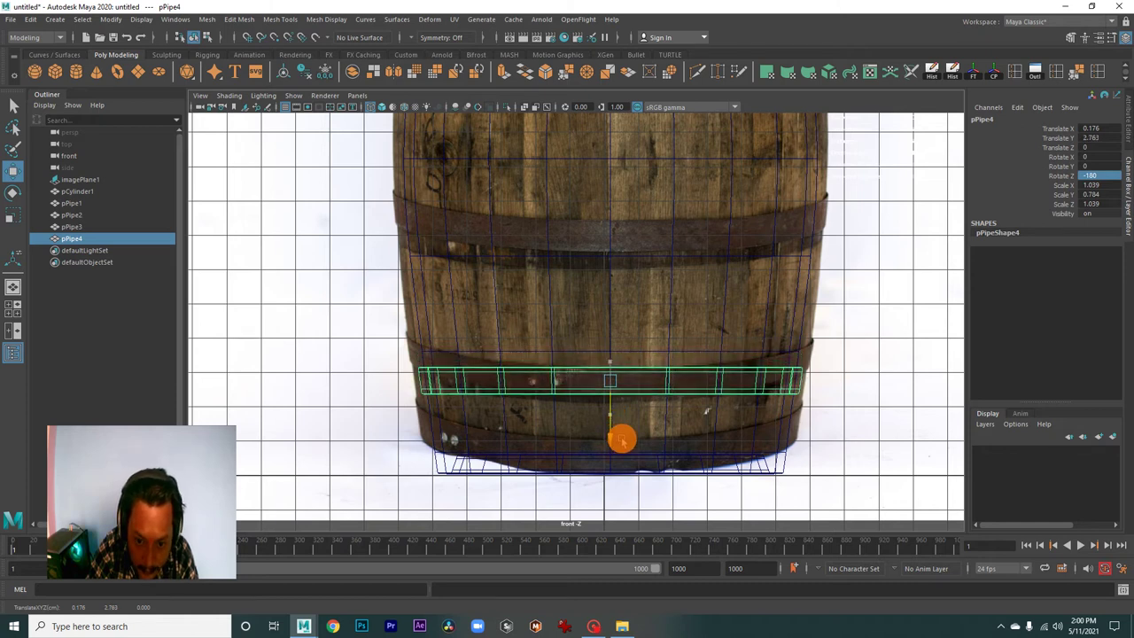
middle_drag(622, 441, 622, 440)
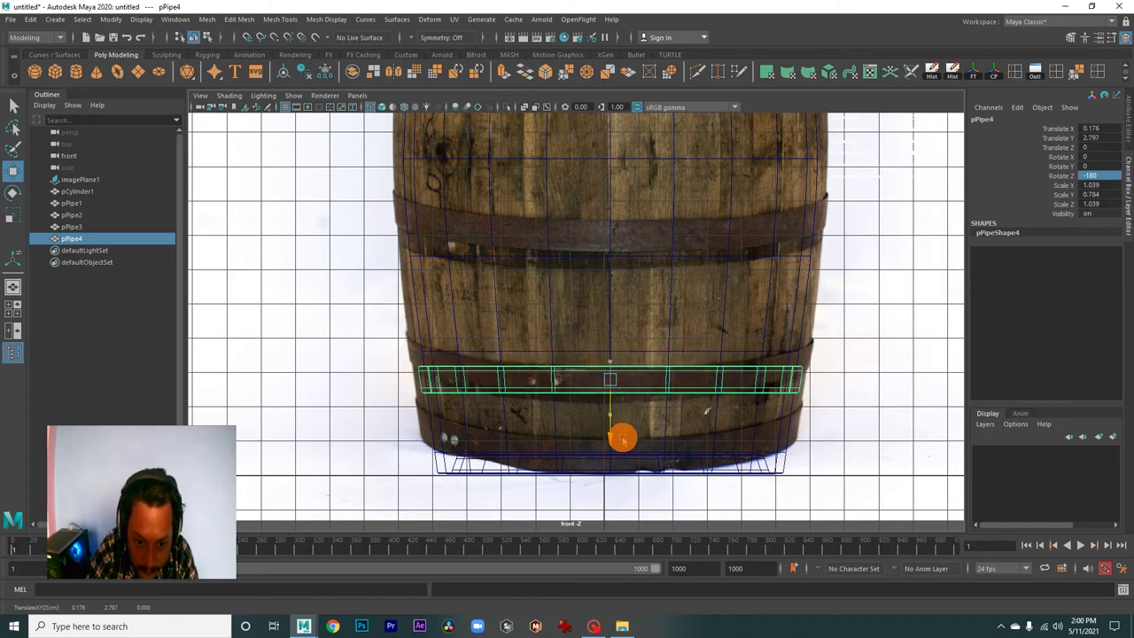
scroll(660, 442, down, 2)
scroll(575, 355, down, 3)
scroll(756, 423, down, 3)
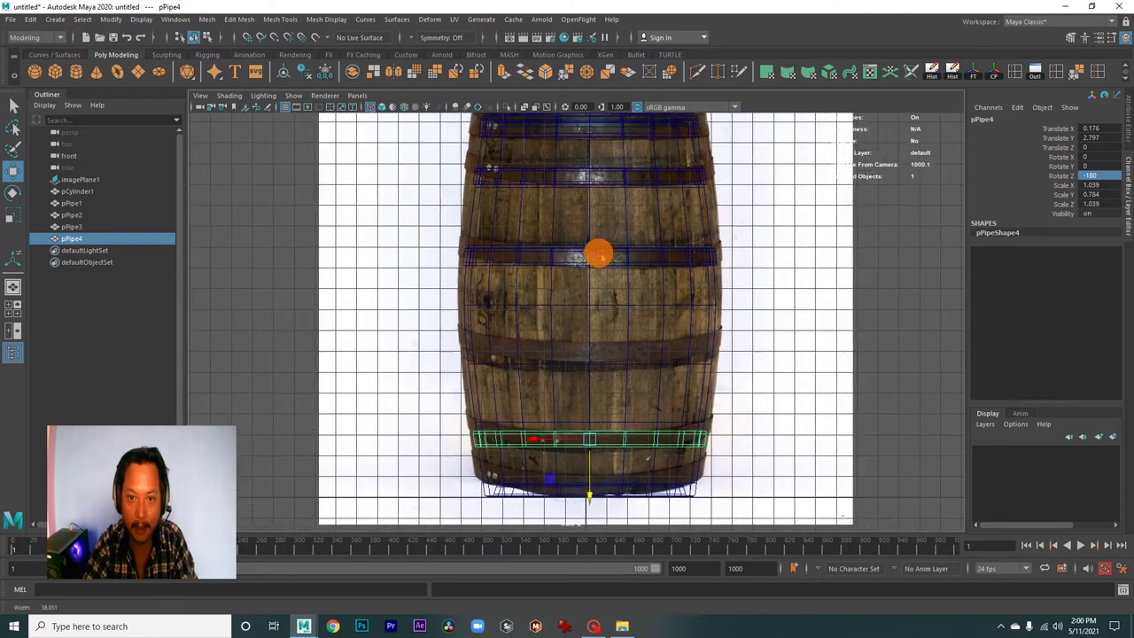
Duplicate the top hoop as pPipe5 and move it down near the base at Y 1.703.
click(688, 191)
scroll(729, 257, down, 1)
scroll(730, 264, down, 1)
key(ctrl+d)
mouse_move(588, 152)
mouse_down()
mouse_move(603, 463)
mouse_move(609, 441)
mouse_up()
scroll(618, 314, up, 2)
Lower pPipe5 to Translate Y 0.704 and flip it to Rotate Z -179.876.
scroll(637, 310, up, 1)
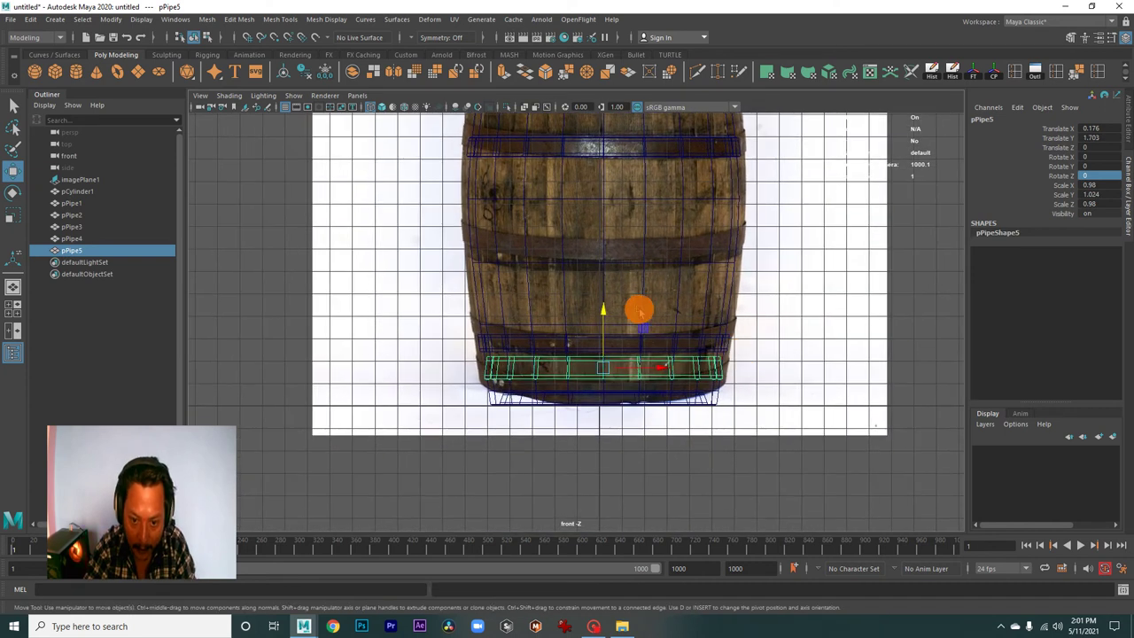
mouse_move(605, 309)
mouse_down()
mouse_move(619, 366)
mouse_move(620, 335)
mouse_up()
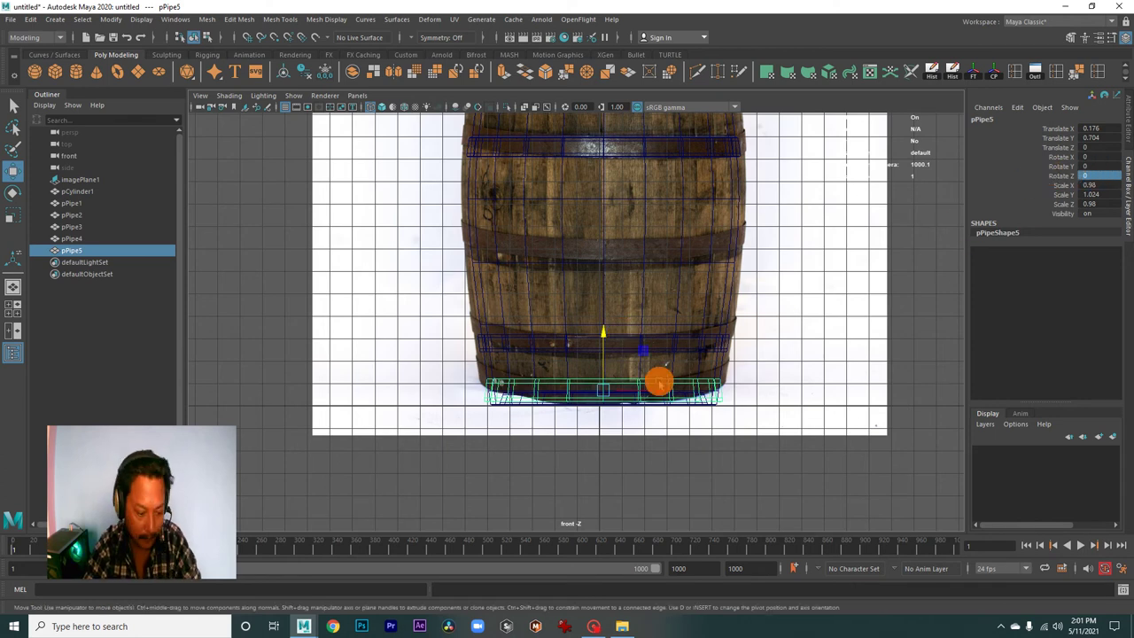
key(e)
drag(642, 344, 575, 429)
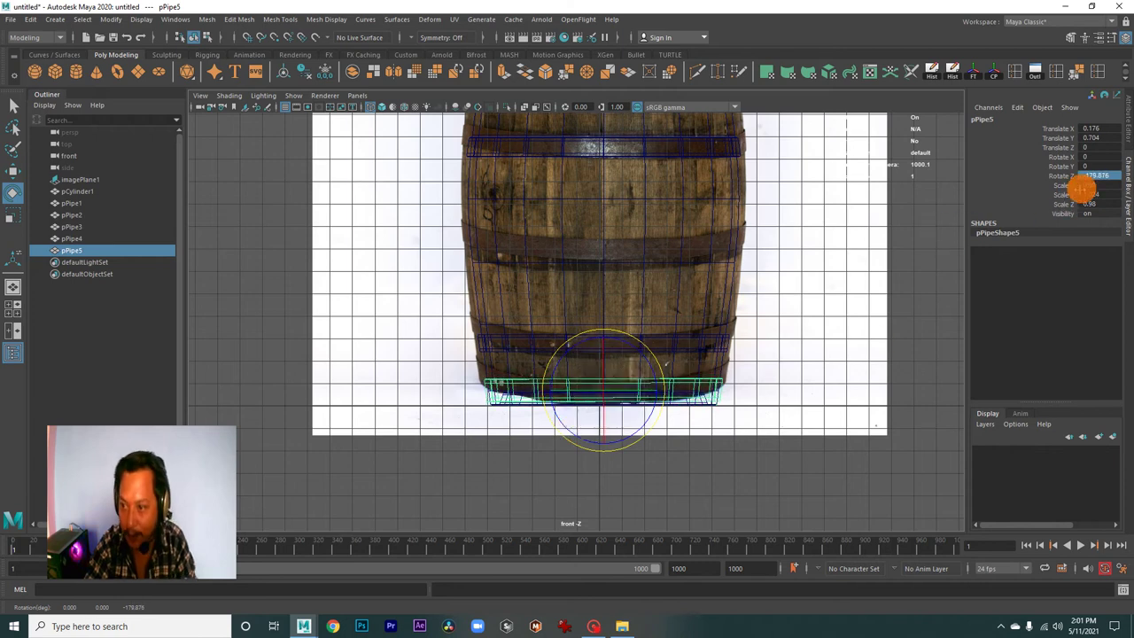
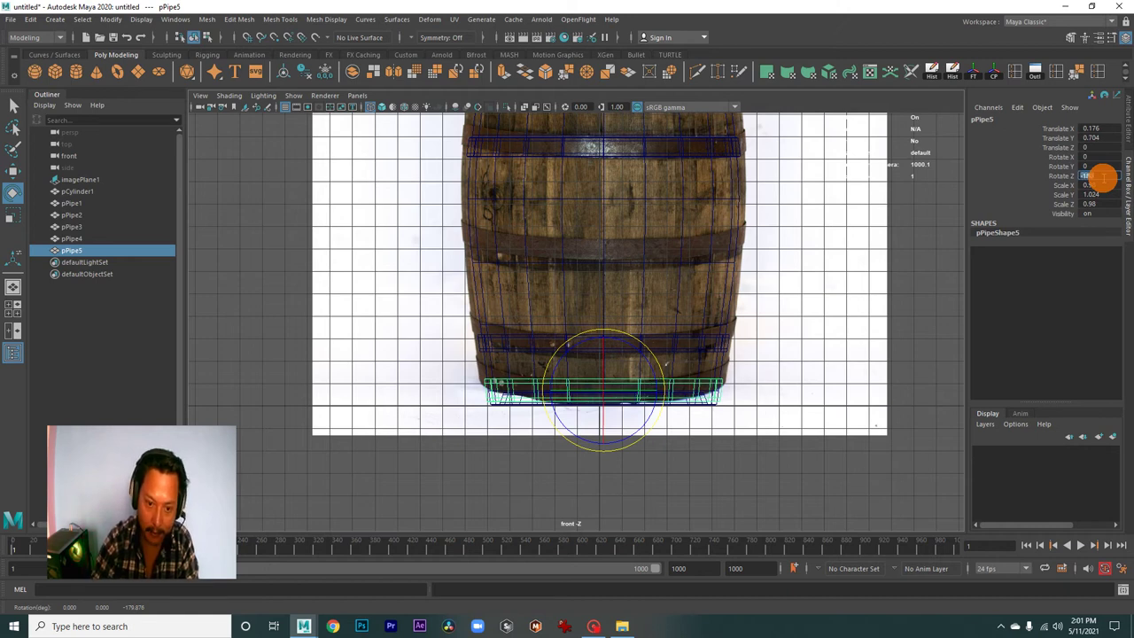
Zoom in on the barrel's base and select the bottom hoop ring pPipe5.
click(856, 240)
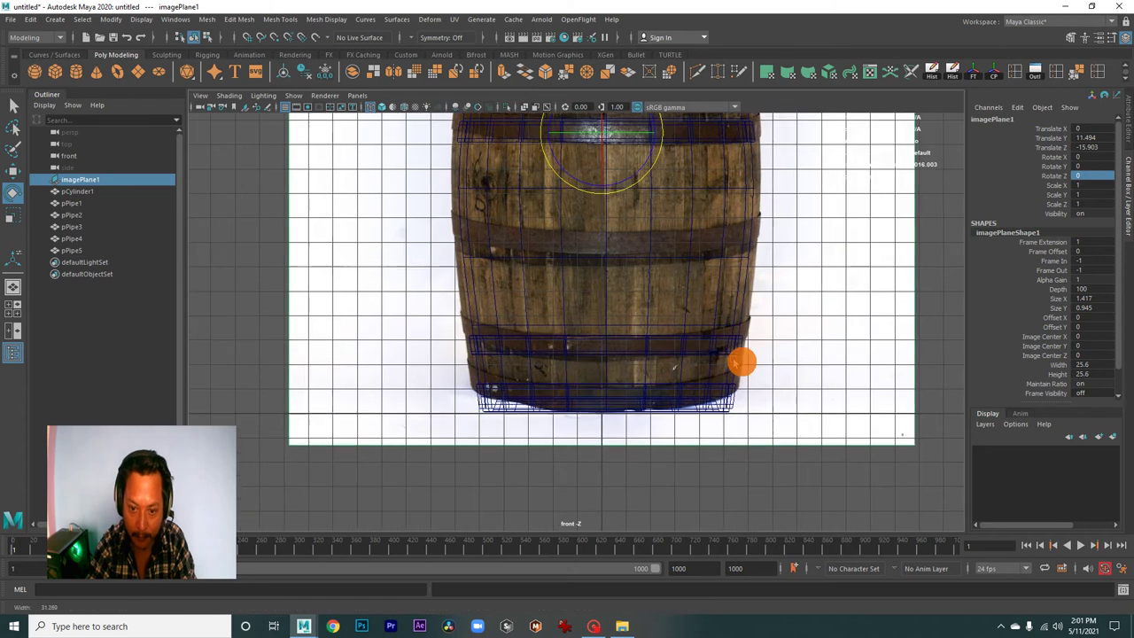
scroll(691, 336, up, 3)
alt+middle_drag(640, 308, 548, 266)
alt+right_drag(547, 266, 772, 392)
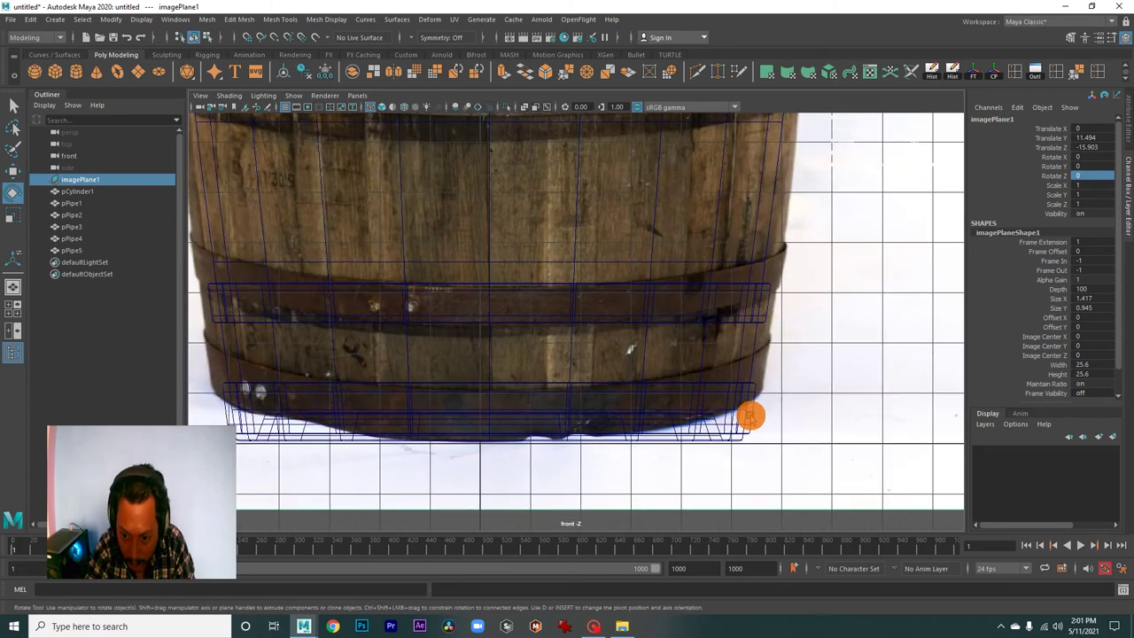
click(750, 415)
alt+middle_drag(729, 425, 787, 372)
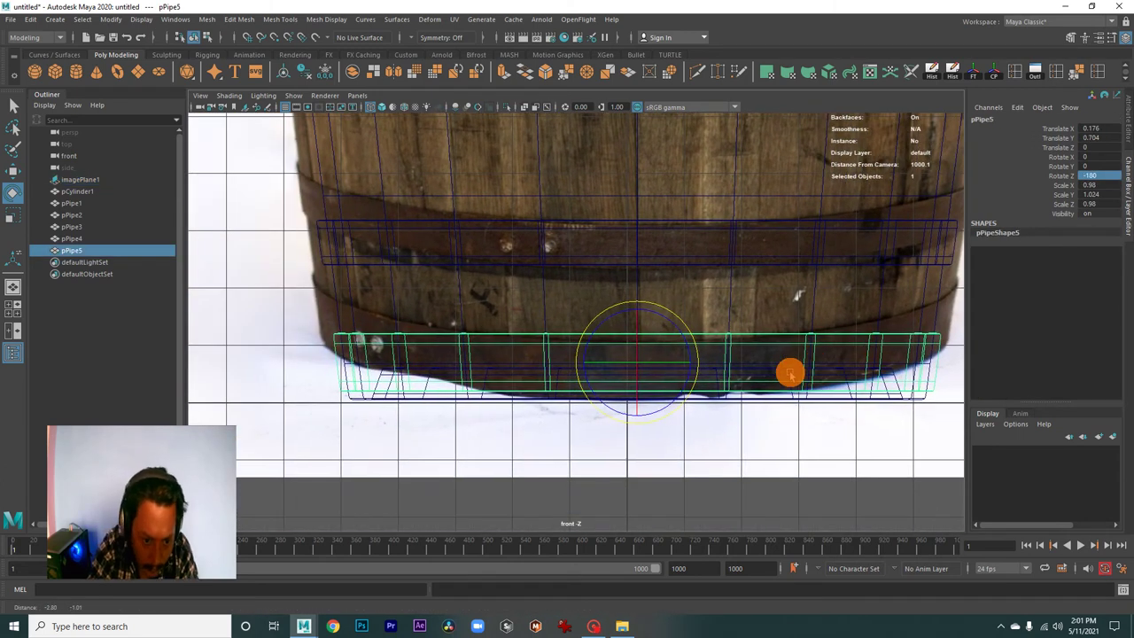
Lower pPipe5 to Translate Y 0.611 so it sits on the reference's bottom band.
key(w)
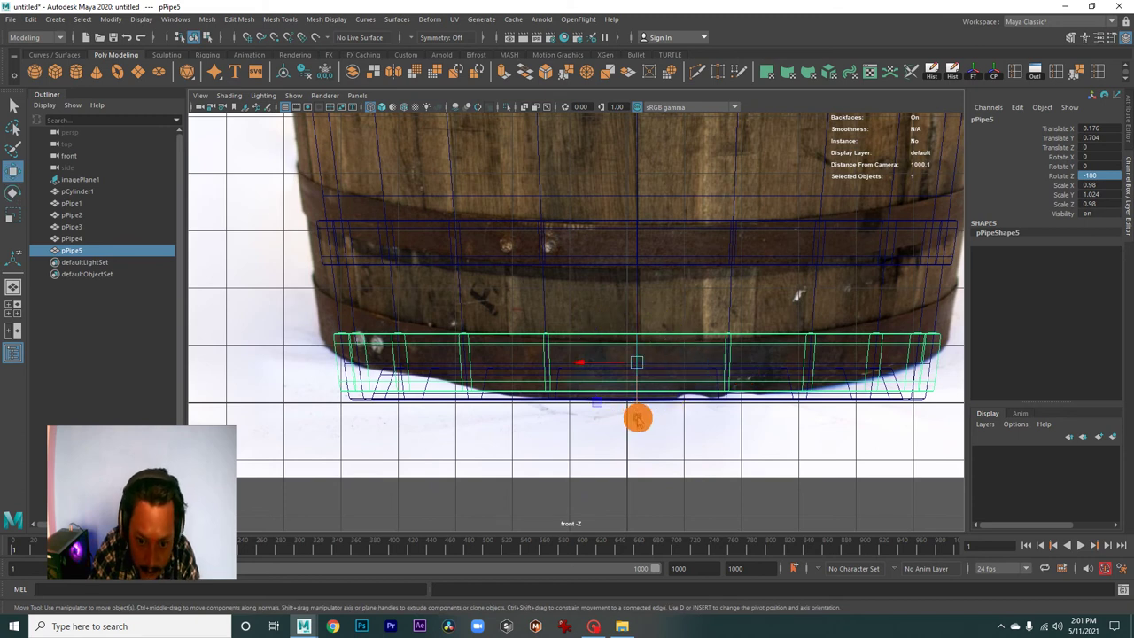
middle_drag(638, 418, 648, 424)
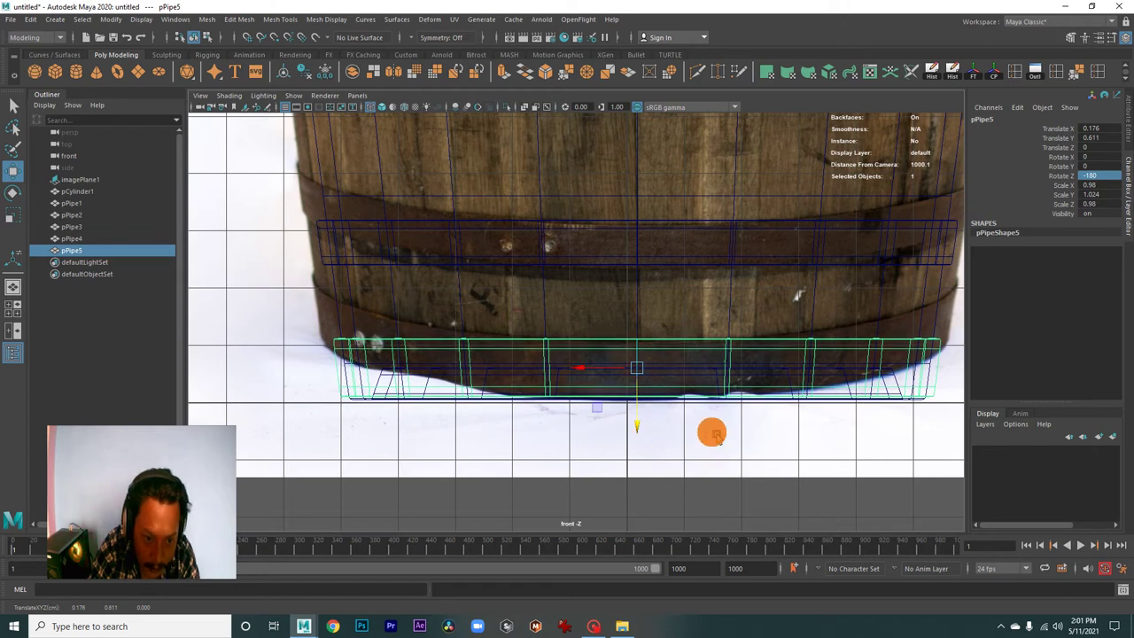
scroll(587, 380, down, 2)
scroll(600, 367, down, 2)
scroll(605, 404, down, 2)
scroll(620, 409, down, 1)
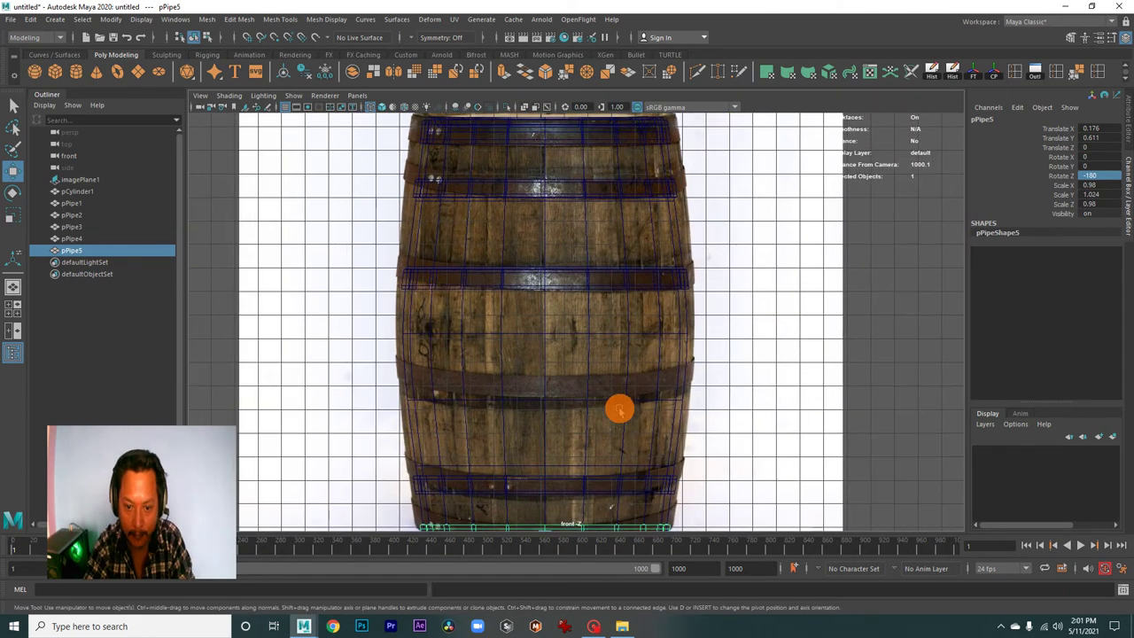
scroll(530, 398, down, 1)
scroll(567, 328, up, 2)
Duplicate the upper middle hoop pPipe3 and move the copy down to Translate Y 7.06.
click(574, 306)
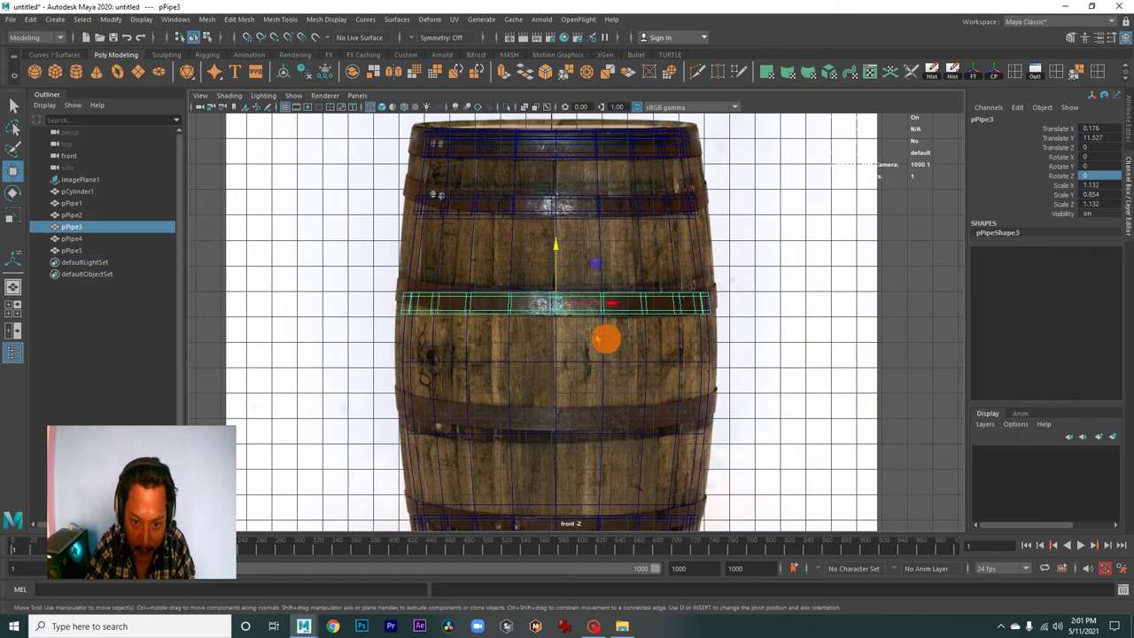
scroll(589, 299, down, 1)
key(ctrl+d)
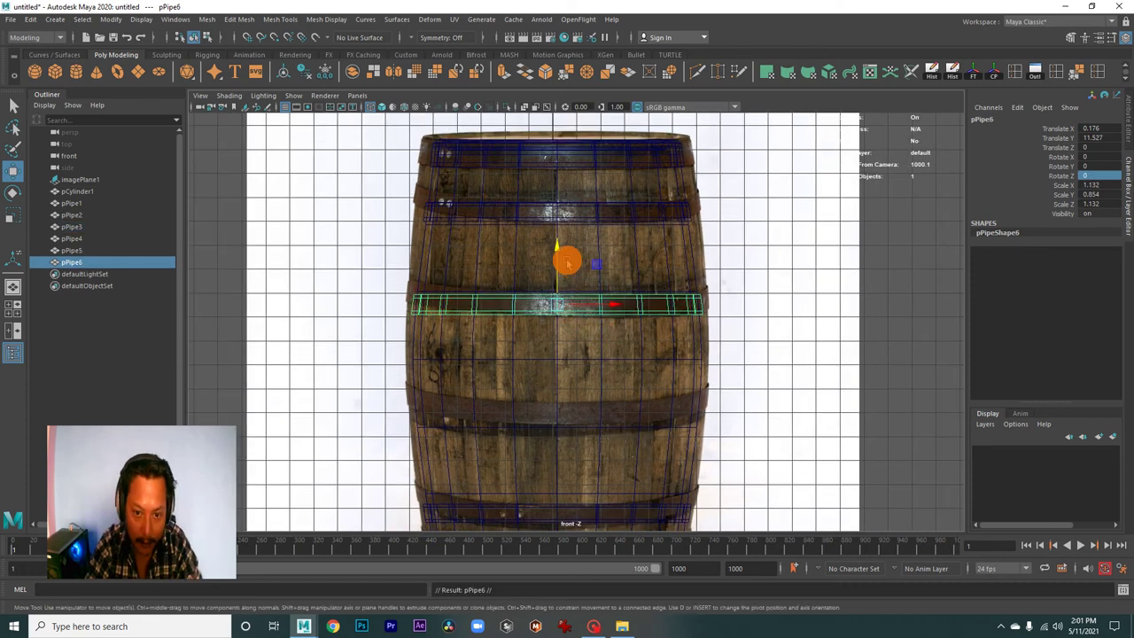
middle_drag(575, 268, 578, 361)
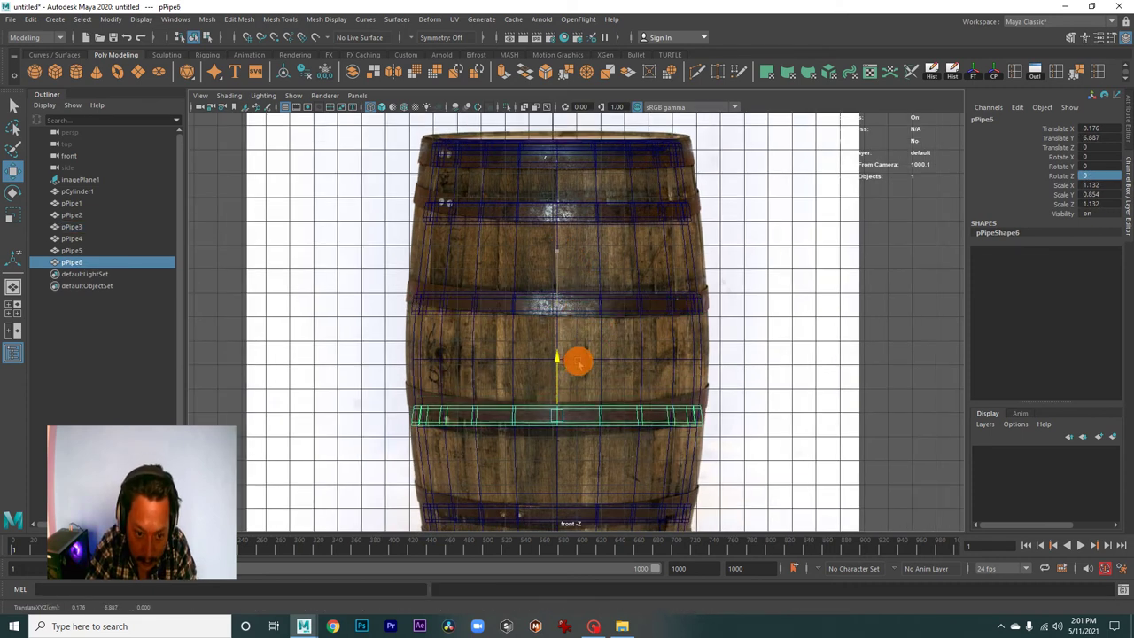
Set the new hoop pPipe6 to Rotate Z -180 and switch to the perspective view.
key(e)
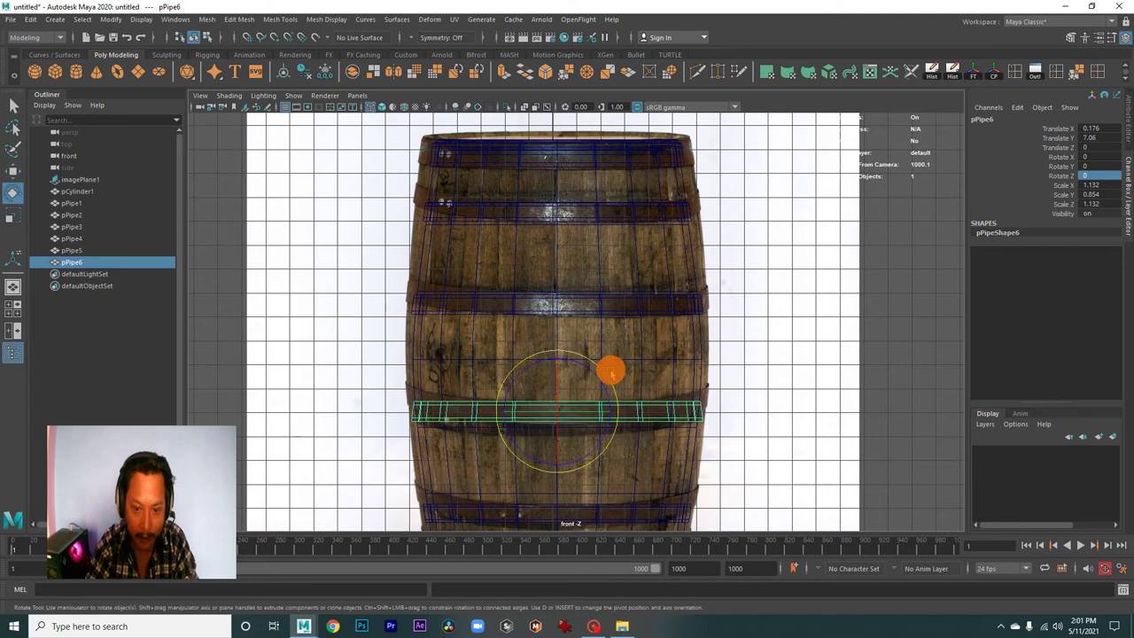
middle_drag(593, 363, 546, 428)
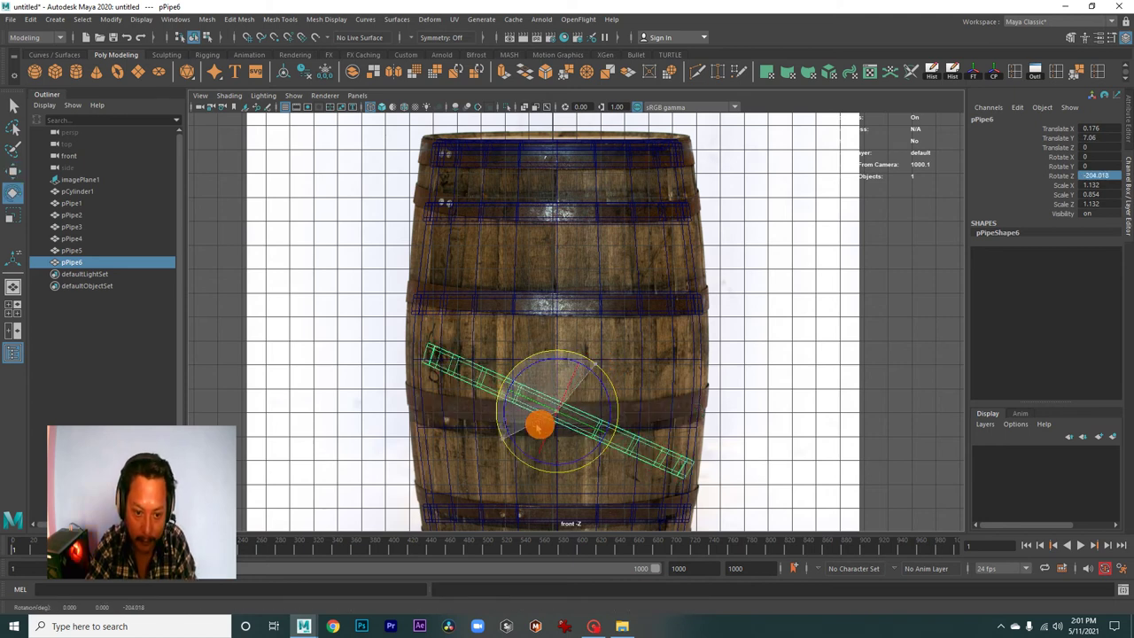
click(1067, 193)
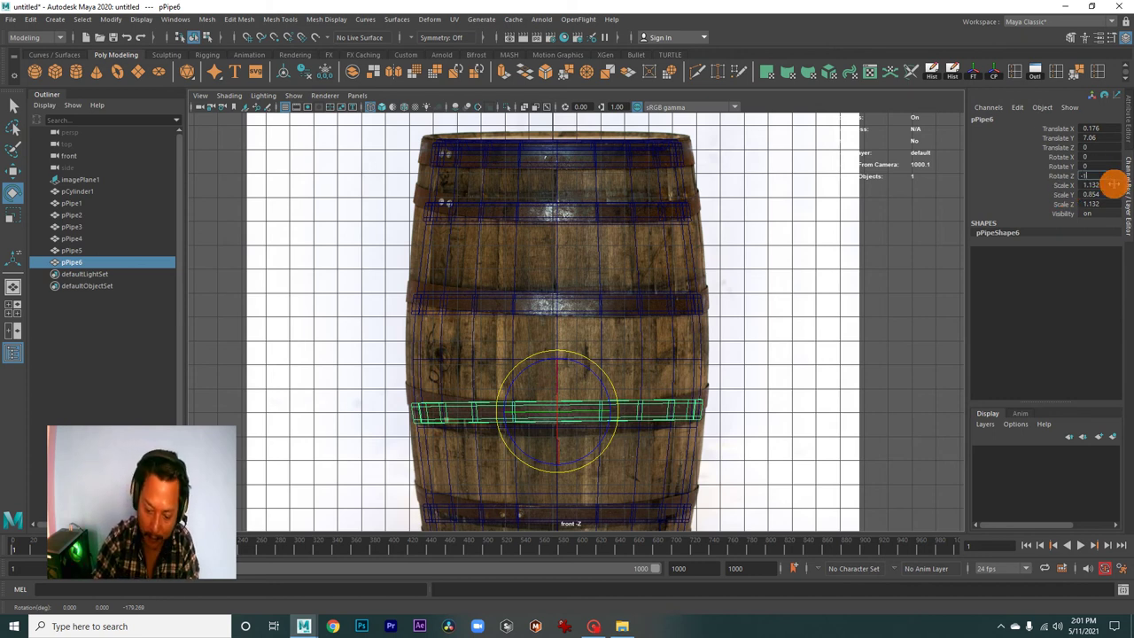
key(Return)
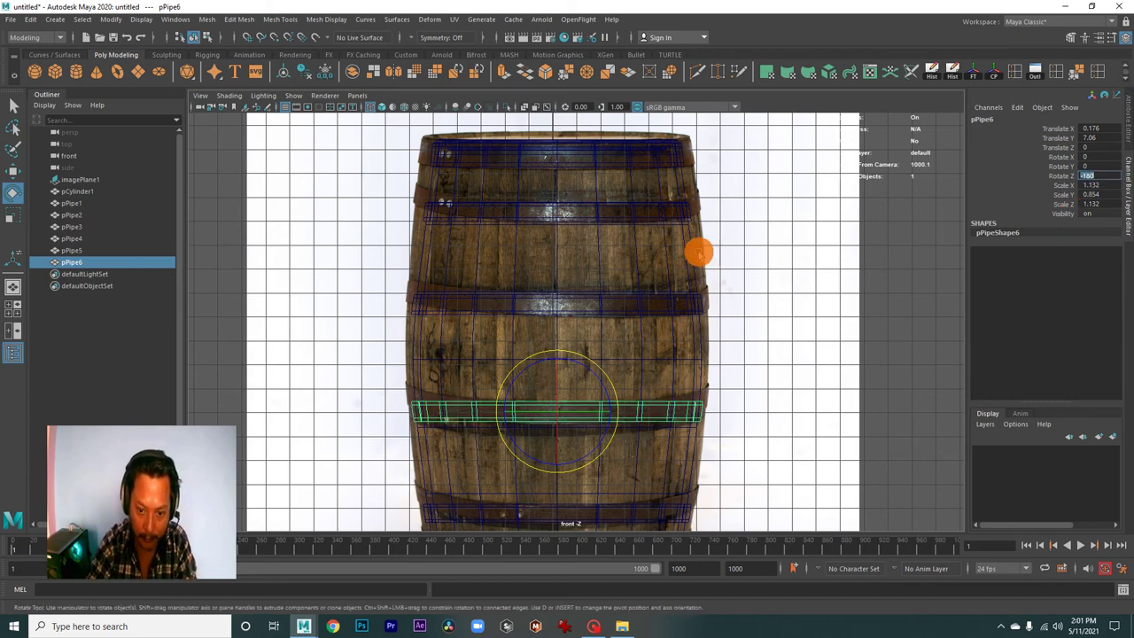
scroll(695, 252, up, 2)
scroll(664, 298, up, 3)
scroll(613, 320, up, 1)
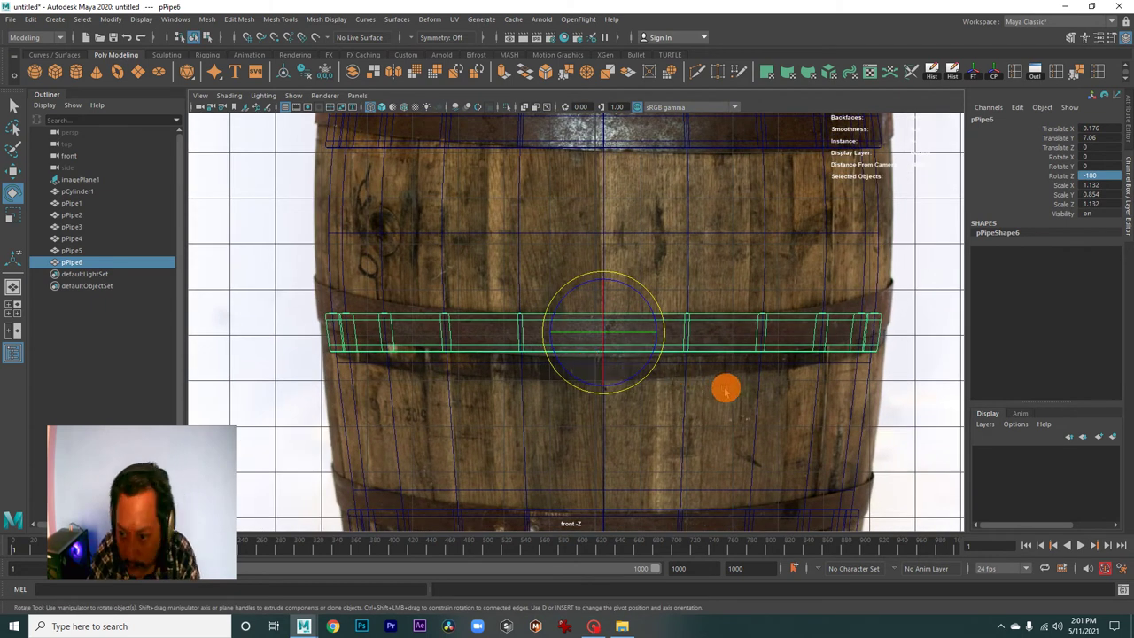
scroll(727, 387, down, 1)
scroll(706, 374, down, 1)
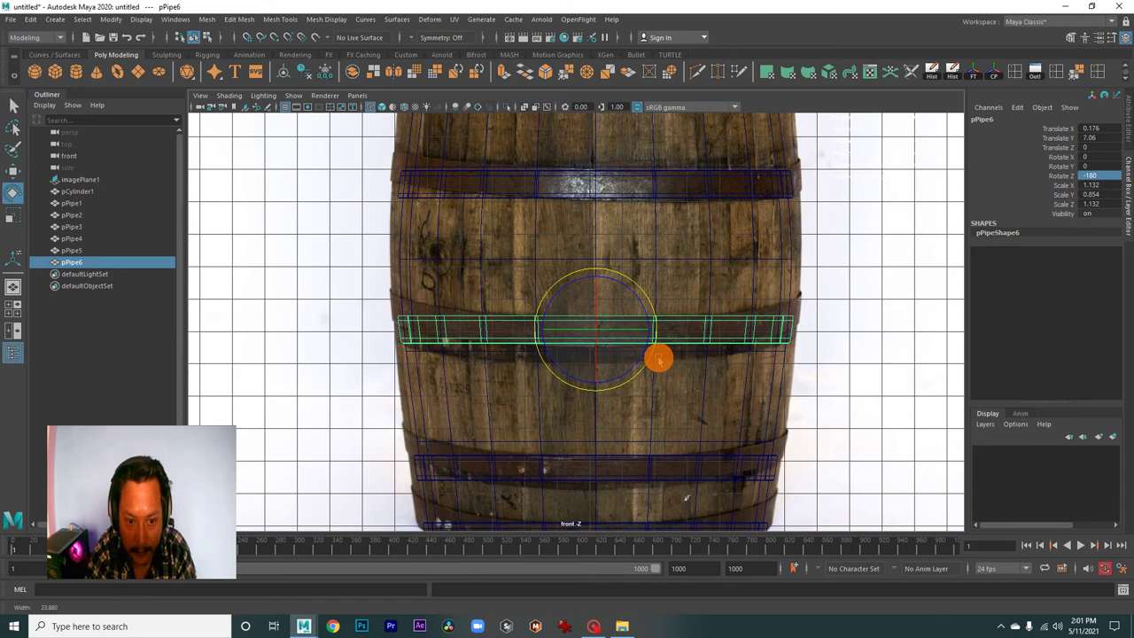
key(space)
key(space)
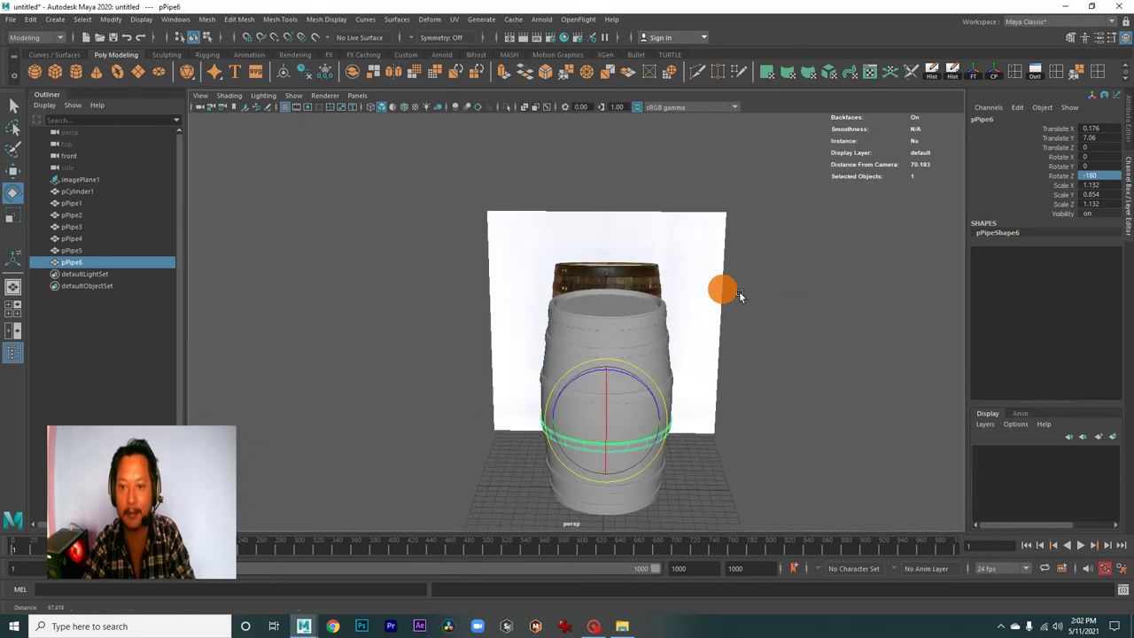
Orbit around the barrel to inspect the hoops from above, the side and the top.
click(717, 434)
mouse_move(658, 464)
alt+mouse_down()
mouse_move(519, 436)
mouse_move(602, 431)
mouse_move(683, 475)
mouse_move(569, 281)
mouse_move(569, 209)
mouse_move(608, 222)
mouse_move(499, 316)
mouse_move(600, 353)
mouse_move(731, 380)
mouse_move(759, 405)
alt+mouse_up()
mouse_move(759, 405)
alt+right_down()
mouse_move(733, 383)
mouse_move(590, 387)
mouse_move(549, 372)
alt+right_up()
mouse_move(549, 372)
alt+mouse_down()
mouse_move(524, 359)
mouse_move(540, 438)
mouse_move(597, 399)
mouse_move(691, 398)
mouse_move(618, 362)
mouse_move(519, 360)
alt+mouse_up()
alt+right_drag(519, 360, 594, 367)
mouse_move(594, 367)
alt+mouse_down()
mouse_move(579, 400)
mouse_move(501, 353)
mouse_move(539, 316)
mouse_move(514, 322)
alt+mouse_up()
mouse_move(513, 321)
alt+right_down()
mouse_move(588, 311)
mouse_move(586, 353)
mouse_move(575, 329)
alt+right_up()
mouse_move(574, 329)
alt+mouse_down()
mouse_move(625, 319)
mouse_move(579, 322)
mouse_move(627, 382)
mouse_move(504, 357)
mouse_move(665, 400)
mouse_move(565, 358)
mouse_move(434, 331)
mouse_move(499, 344)
mouse_move(524, 340)
mouse_move(460, 316)
mouse_move(676, 319)
mouse_move(761, 362)
mouse_move(628, 324)
mouse_move(626, 261)
mouse_move(652, 256)
mouse_move(561, 302)
mouse_move(440, 291)
mouse_move(422, 271)
mouse_move(490, 269)
mouse_move(631, 313)
mouse_move(650, 339)
mouse_move(588, 263)
mouse_move(635, 265)
mouse_move(703, 319)
mouse_move(708, 380)
mouse_move(597, 360)
mouse_move(618, 385)
mouse_move(632, 363)
alt+mouse_up()
Pull back and orbit to view the whole scene and reference image from higher up.
mouse_move(633, 363)
alt+right_down()
mouse_move(668, 364)
mouse_move(590, 326)
mouse_move(613, 333)
alt+right_up()
alt+drag(613, 333, 562, 342)
mouse_move(561, 342)
alt+right_down()
mouse_move(638, 334)
mouse_move(677, 353)
alt+right_up()
mouse_move(677, 353)
alt+mouse_down()
mouse_move(585, 354)
mouse_move(637, 380)
mouse_move(538, 327)
mouse_move(475, 250)
alt+mouse_up()
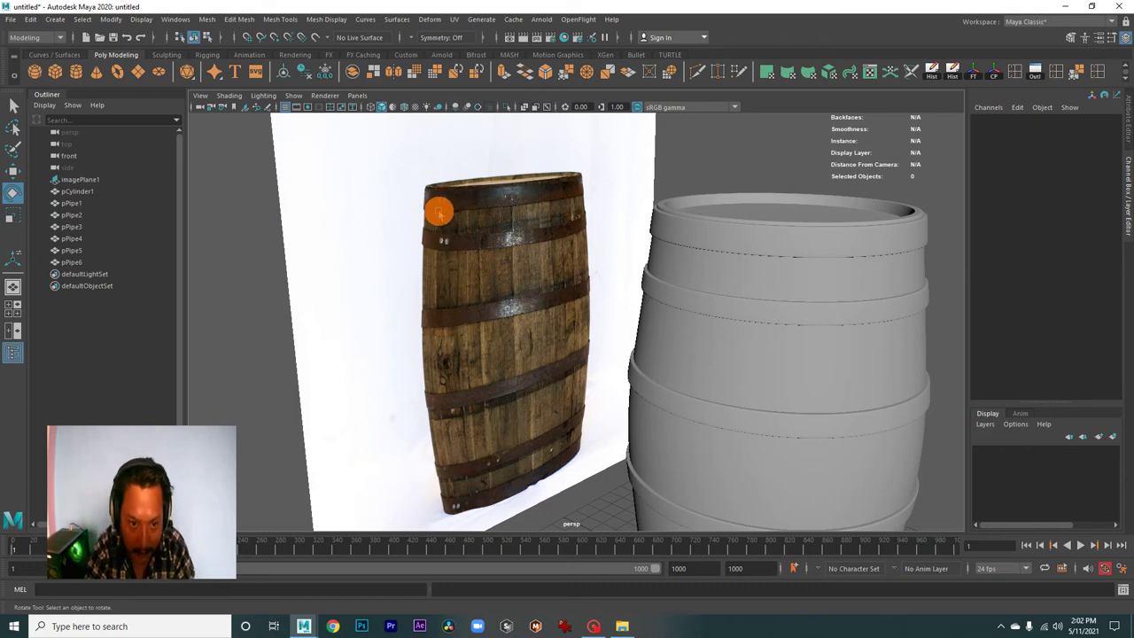
mouse_move(459, 383)
alt+mouse_down()
mouse_move(575, 375)
mouse_move(519, 329)
mouse_move(451, 303)
mouse_move(567, 329)
mouse_move(583, 323)
alt+mouse_up()
mouse_move(312, 256)
alt+mouse_down()
mouse_move(592, 309)
mouse_move(612, 324)
alt+mouse_up()
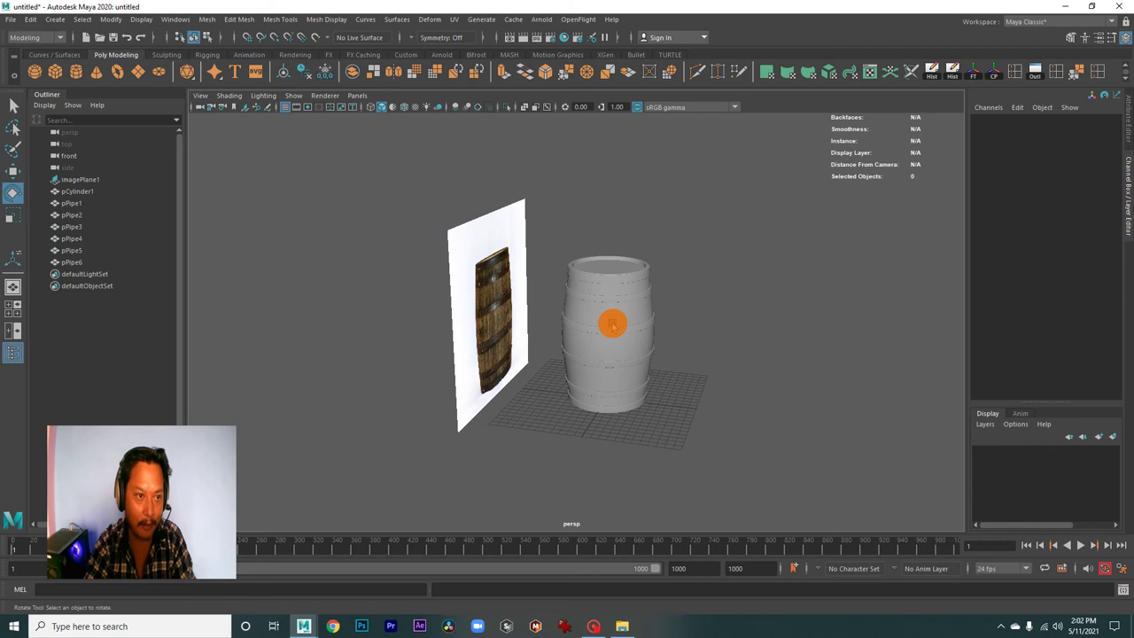
Create a polygon cylinder, raise it to Translate Y 20.994, and give it 6 axis subdivisions.
click(75, 73)
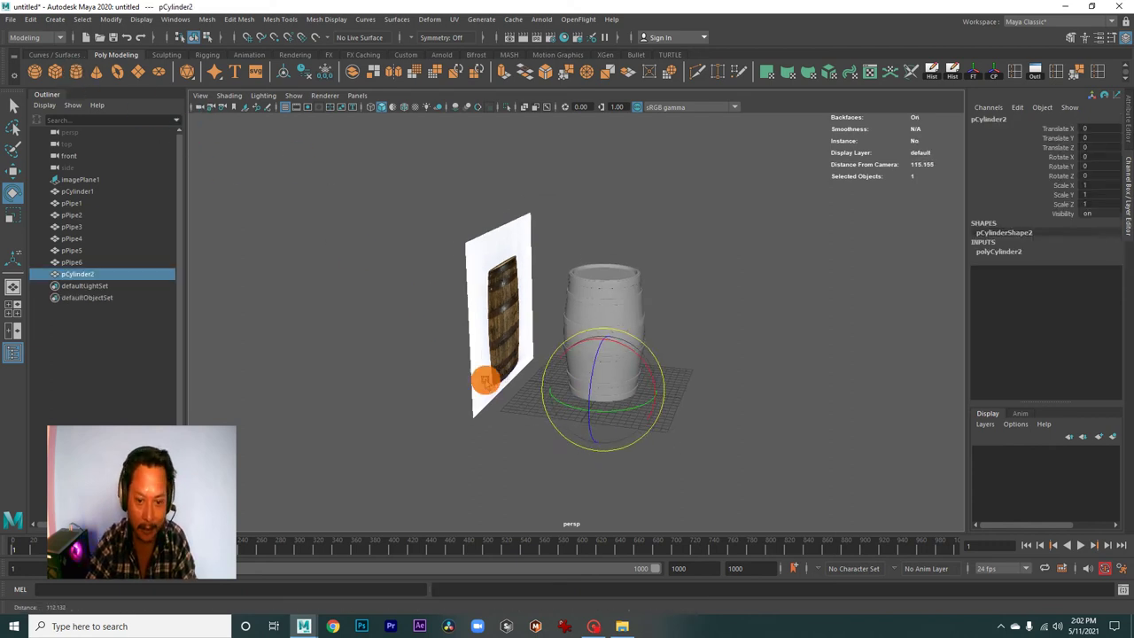
alt+middle_drag(576, 405, 561, 439)
drag(590, 404, 590, 222)
scroll(662, 300, up, 3)
click(1002, 253)
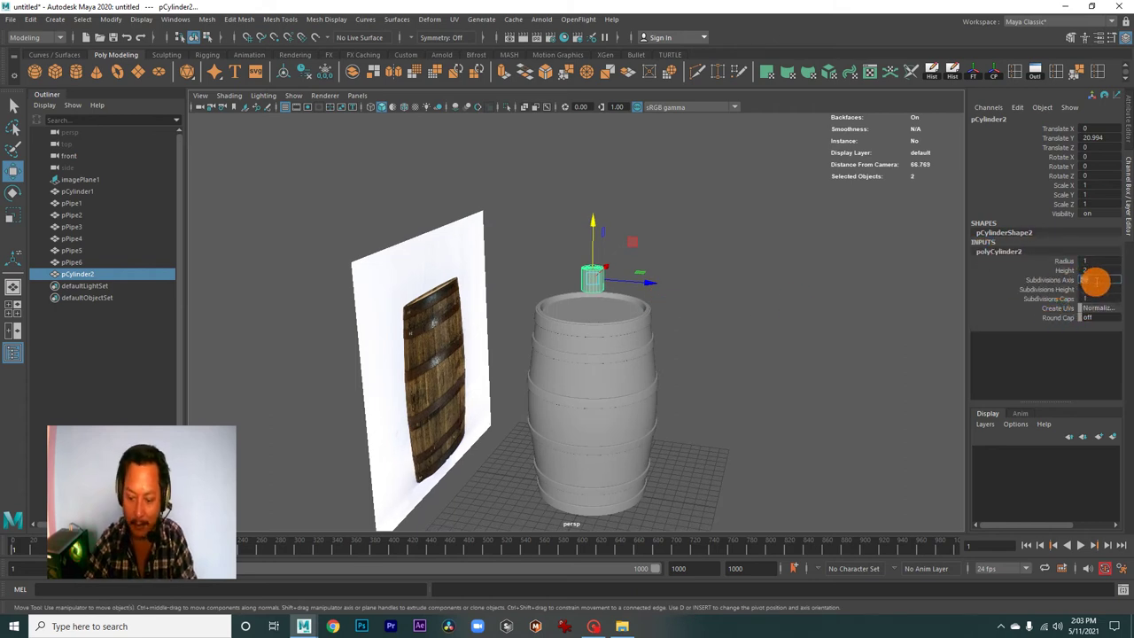
Flatten the cylinder into a thin disc at Scale Y 0.166.
click(713, 432)
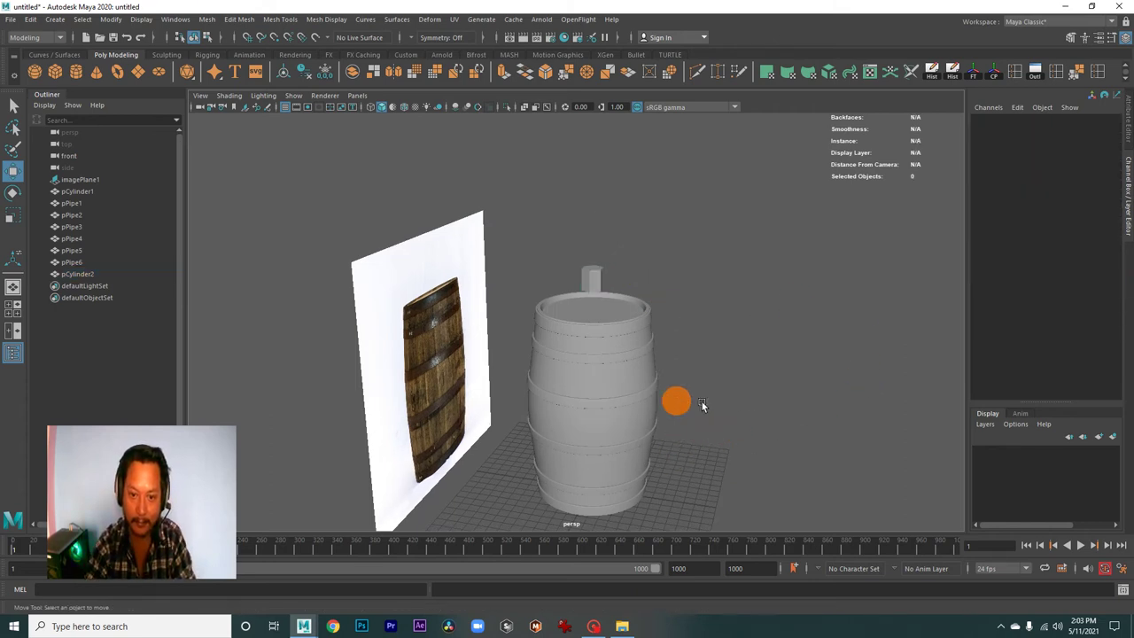
scroll(640, 357, up, 5)
alt+drag(641, 357, 569, 335)
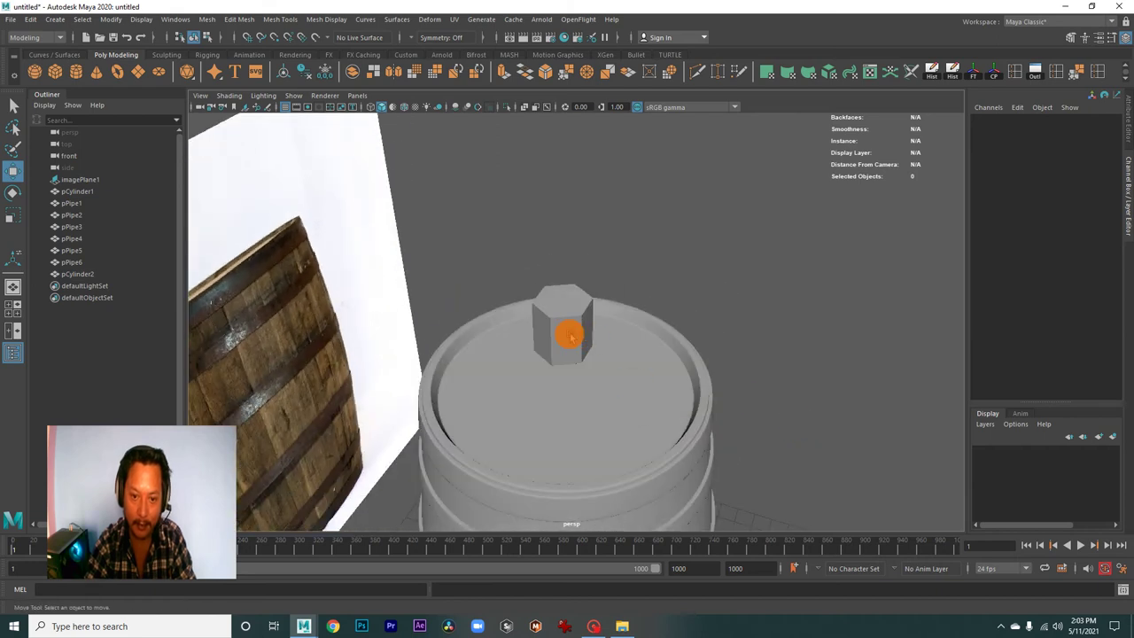
click(570, 335)
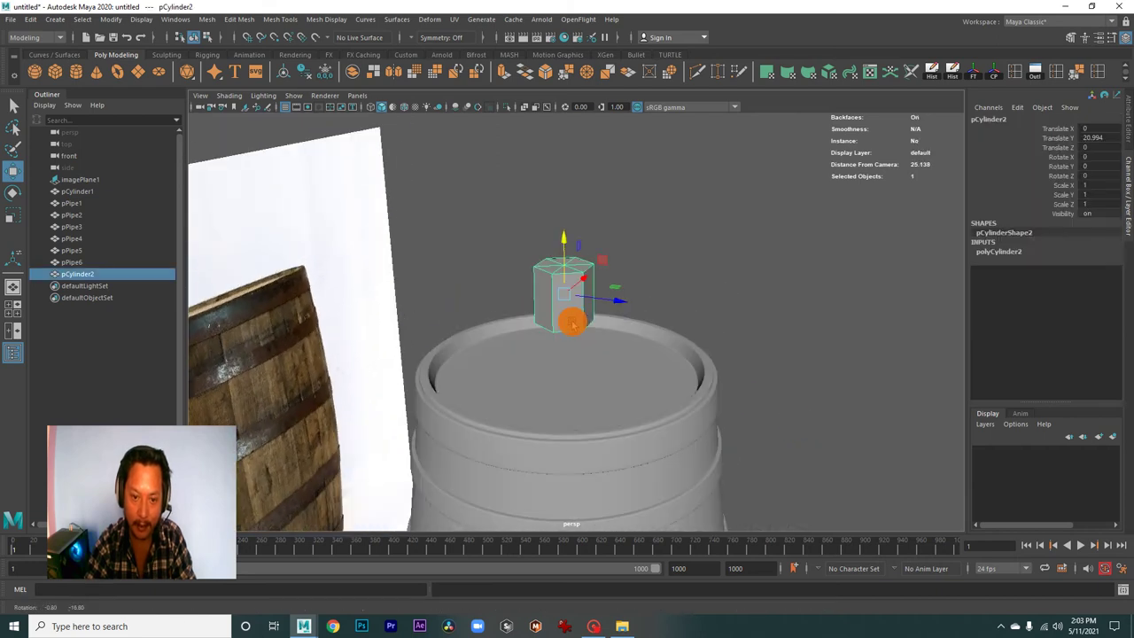
key(r)
mouse_move(514, 311)
alt+mouse_down()
mouse_move(568, 246)
mouse_move(564, 272)
alt+mouse_up()
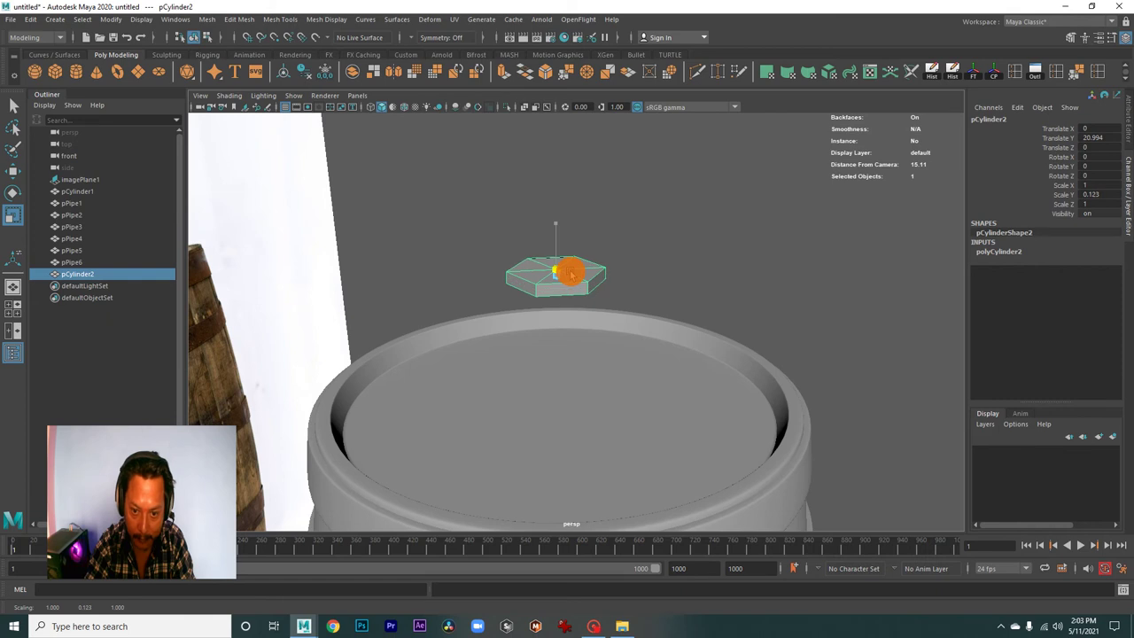
mouse_move(571, 270)
alt+mouse_down()
mouse_move(539, 292)
mouse_move(646, 329)
mouse_move(600, 324)
mouse_move(700, 330)
alt+mouse_up()
Turn off smooth preview so pCylinder2 shows as a hexagon, and select the whole piece.
click(707, 261)
click(607, 291)
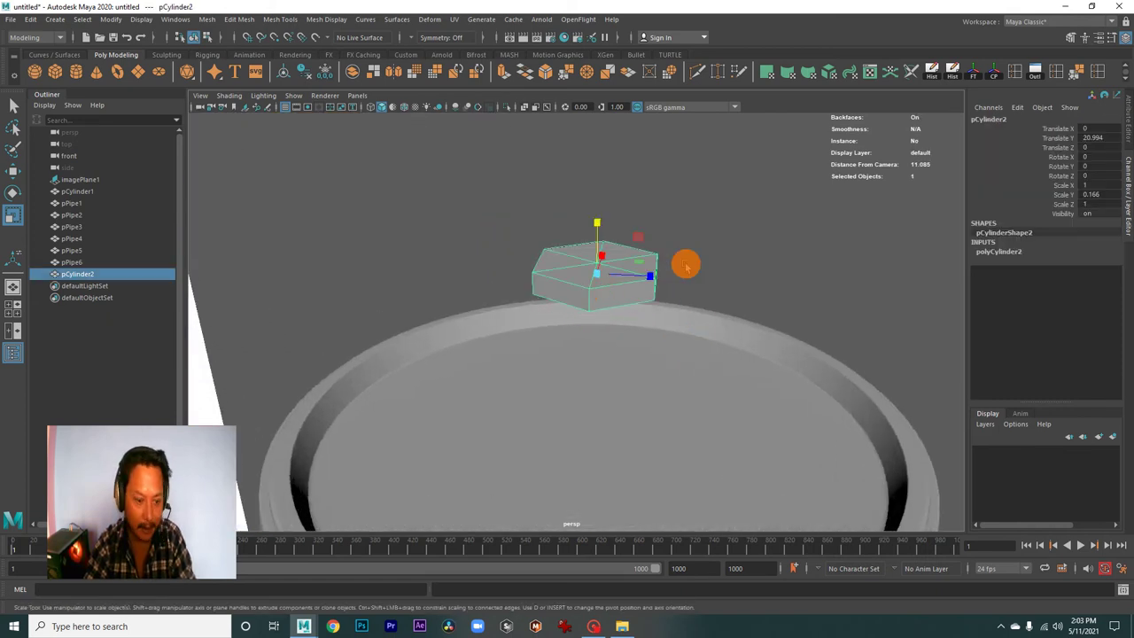
mouse_move(685, 268)
alt+mouse_down()
mouse_move(717, 243)
mouse_move(640, 278)
mouse_move(614, 375)
alt+mouse_up()
click(717, 243)
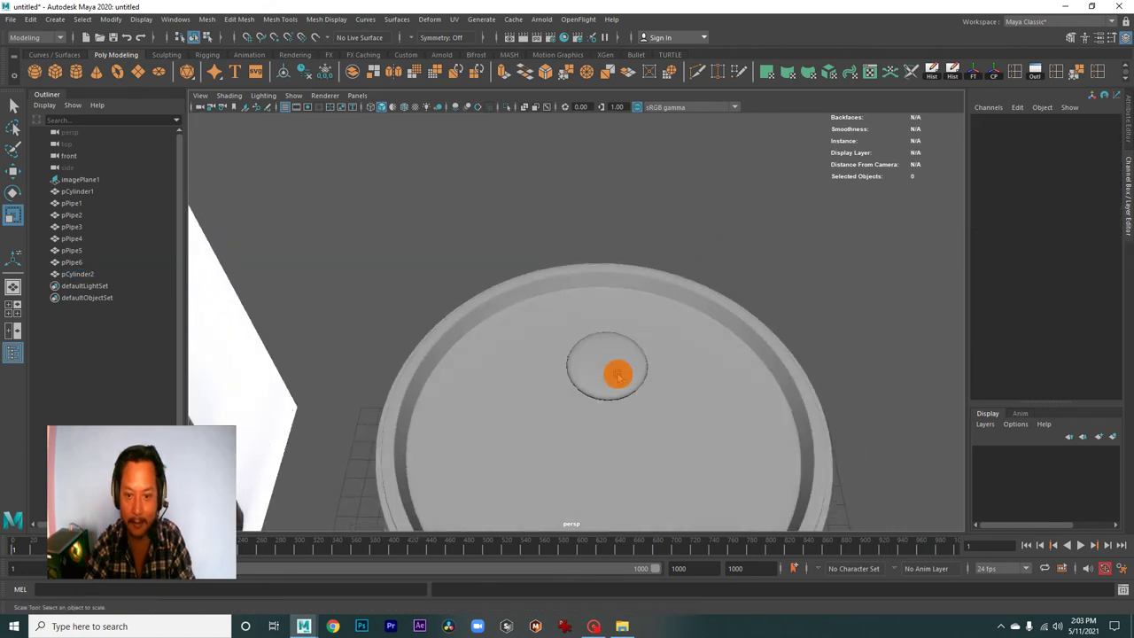
click(612, 365)
alt+right_drag(612, 365, 689, 448)
mouse_move(688, 448)
alt+mouse_down()
mouse_move(597, 367)
mouse_move(610, 370)
alt+mouse_up()
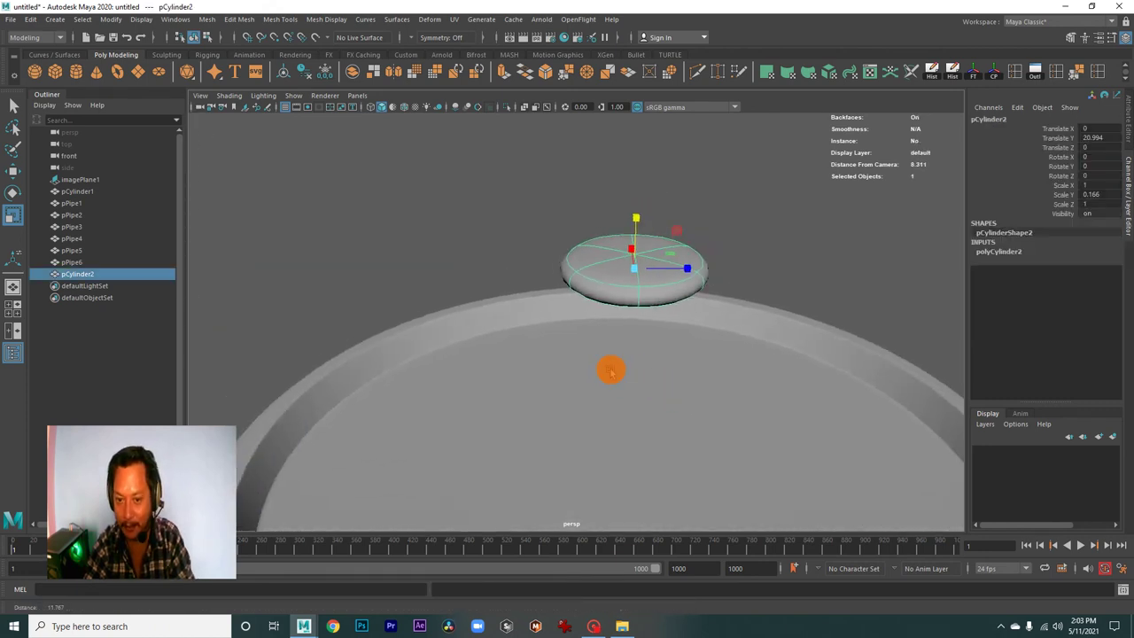
key(1)
click(694, 195)
click(683, 295)
alt+drag(683, 296, 666, 287)
drag(596, 228, 765, 264)
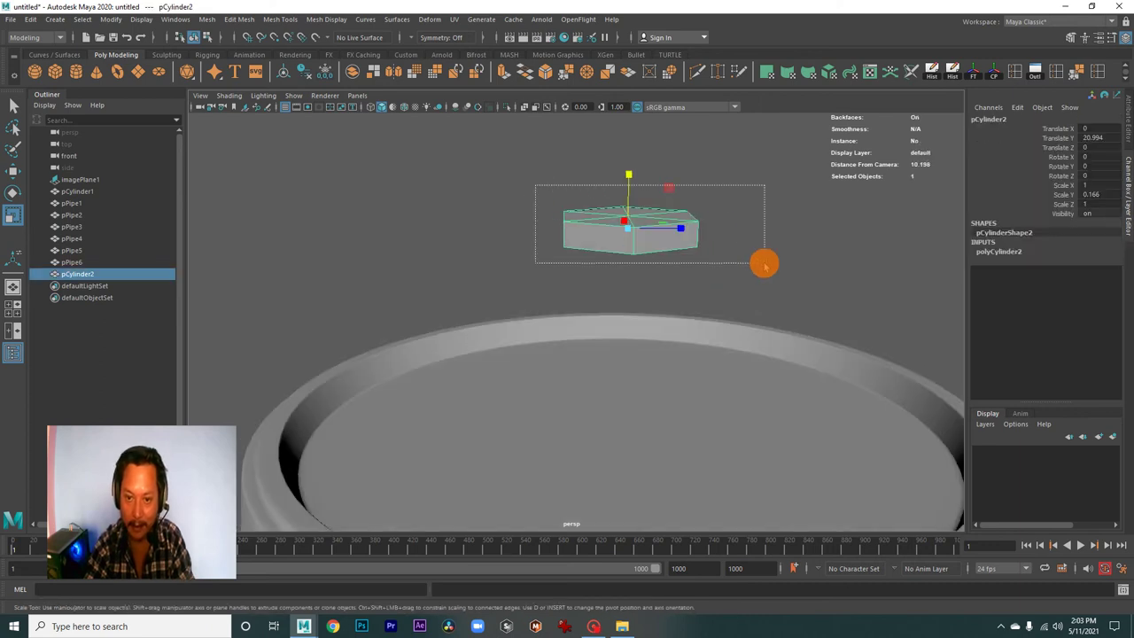
Bevel the hexagon's edges with Fraction 0.3 and 2 Segments.
click(545, 71)
mouse_move(703, 203)
alt+mouse_down()
mouse_move(610, 242)
mouse_move(688, 264)
alt+mouse_up()
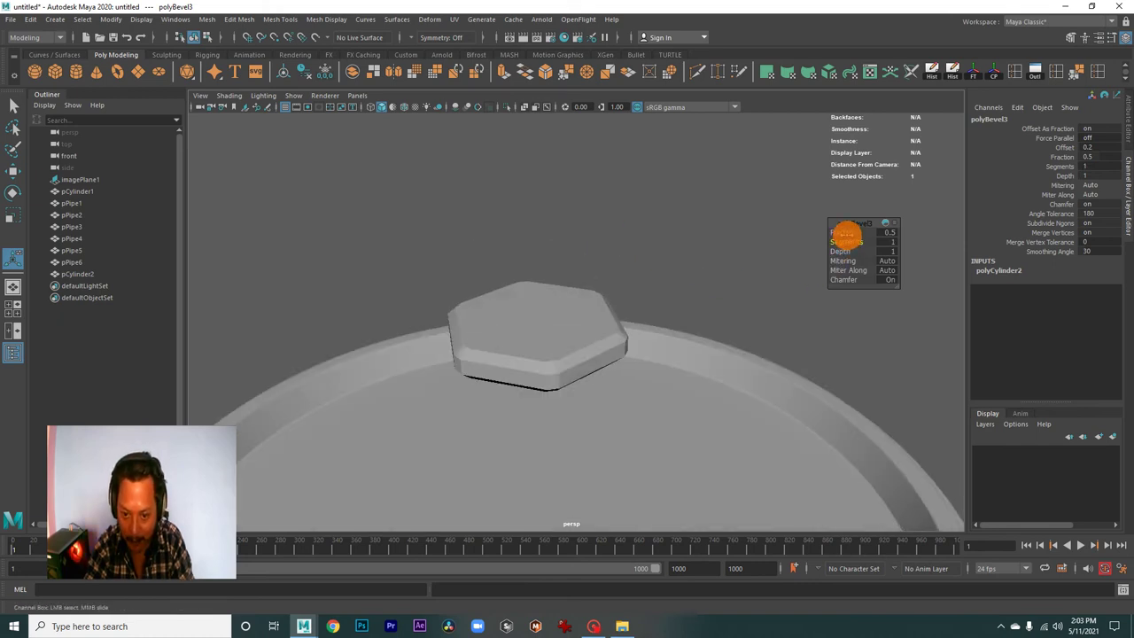
drag(845, 233, 877, 251)
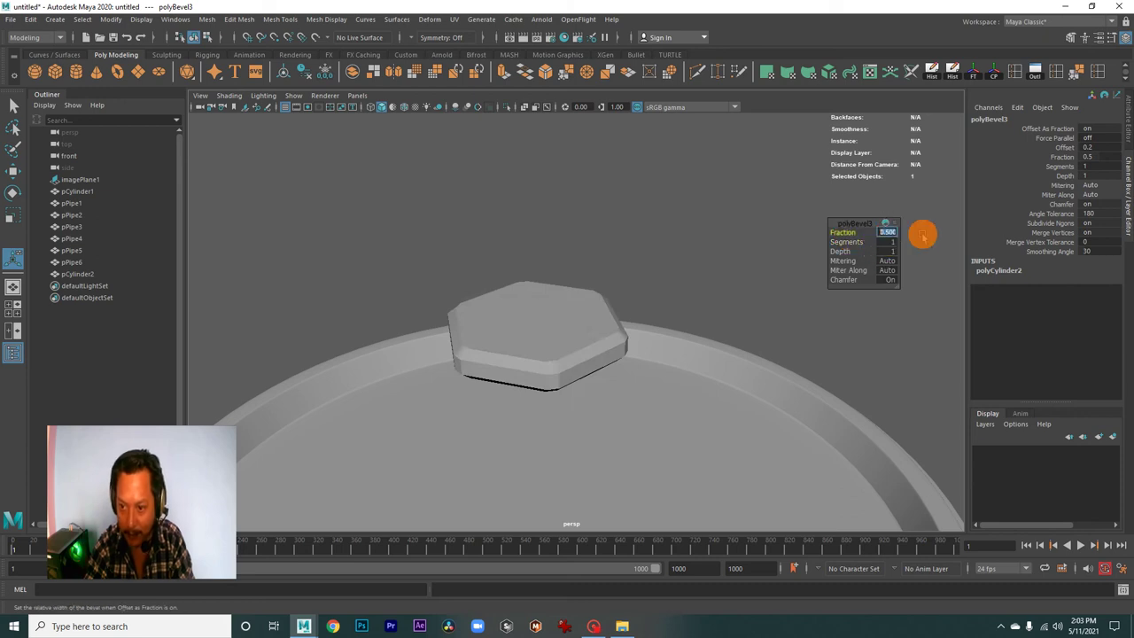
text(0.3)
click(884, 239)
key(2)
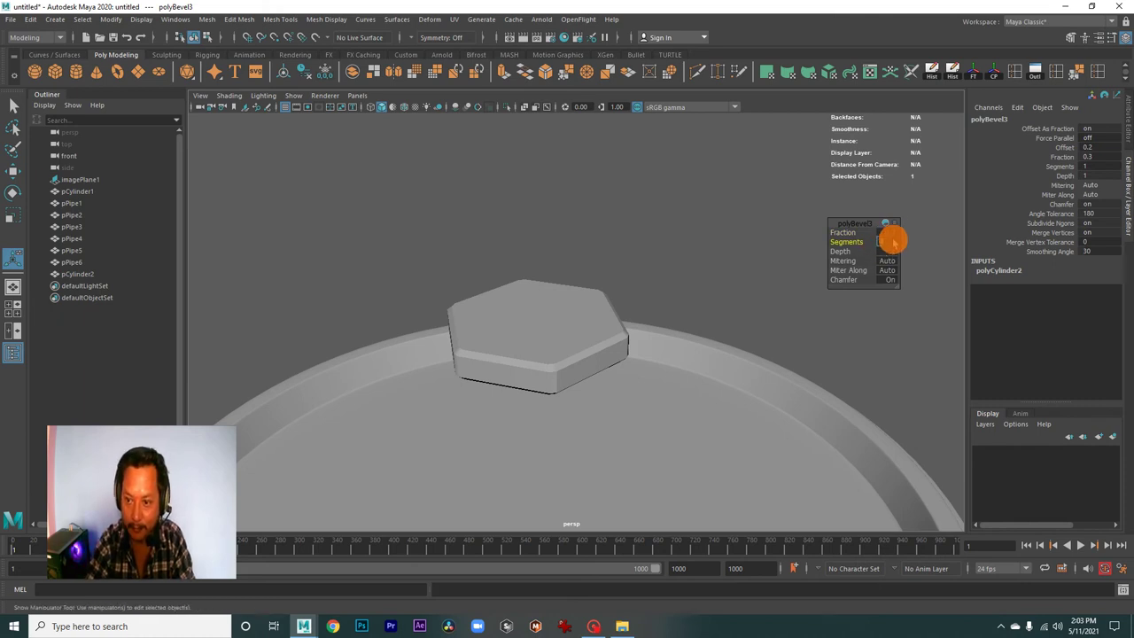
drag(892, 241, 893, 241)
Switch back to Object Mode and clear the selection.
click(598, 330)
right_drag(620, 286, 699, 221)
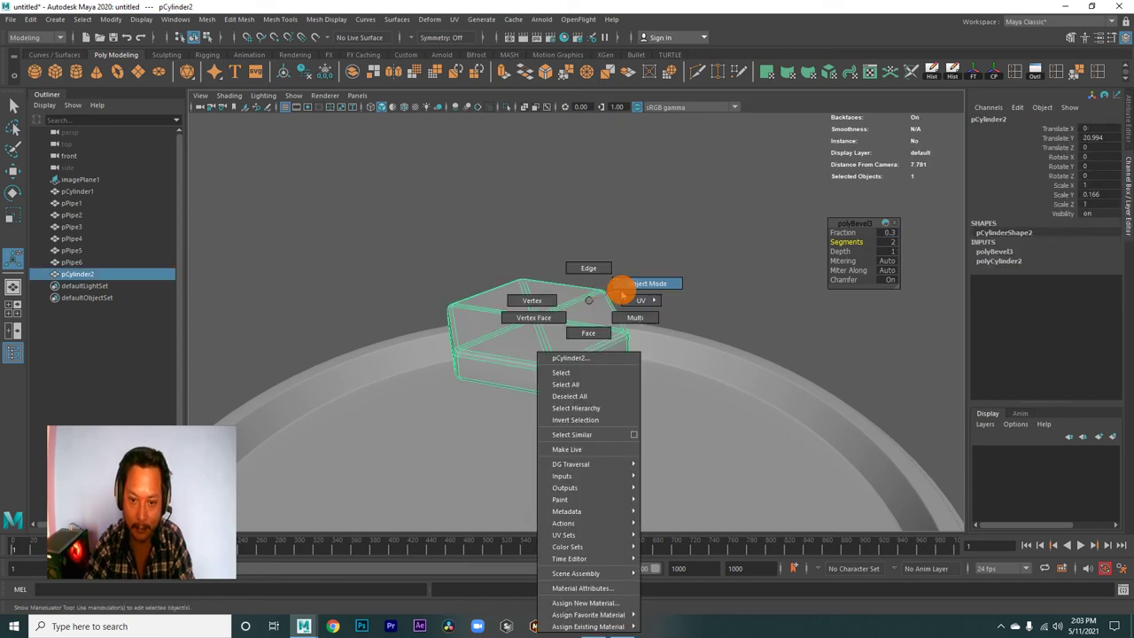
click(566, 308)
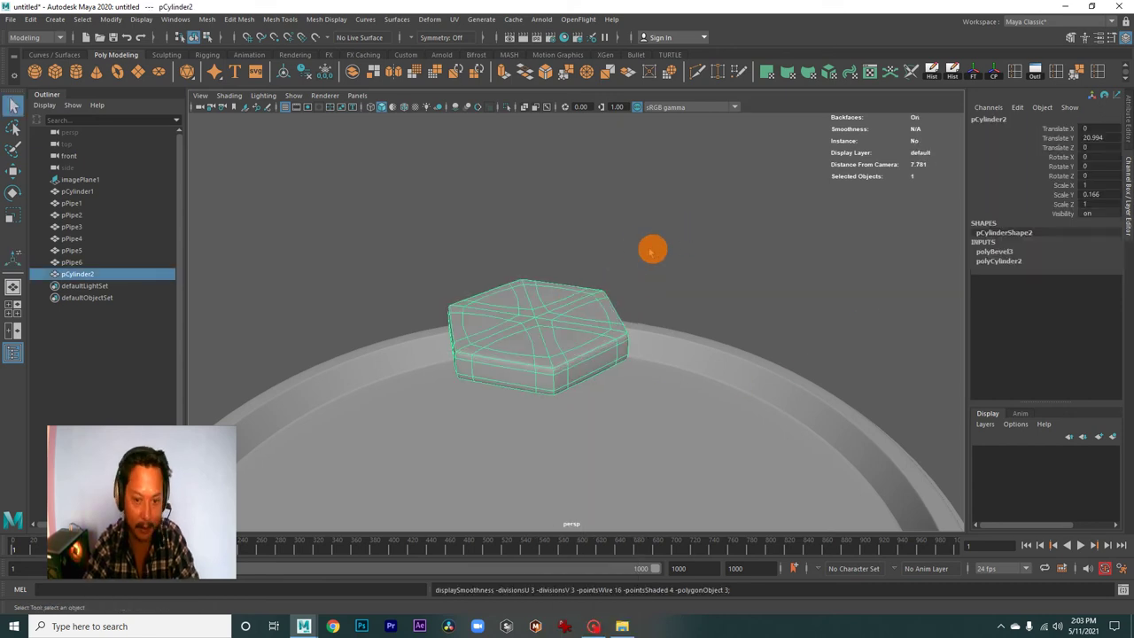
click(700, 266)
Stand the hexagonal bolt upright by rotating it about its X axis.
mouse_move(752, 278)
alt+mouse_down()
mouse_move(588, 316)
mouse_move(499, 298)
mouse_move(542, 308)
mouse_move(592, 352)
mouse_move(473, 342)
mouse_move(679, 362)
mouse_move(664, 344)
alt+mouse_up()
click(498, 298)
scroll(542, 308, down, 2)
key(e)
drag(658, 301, 943, 253)
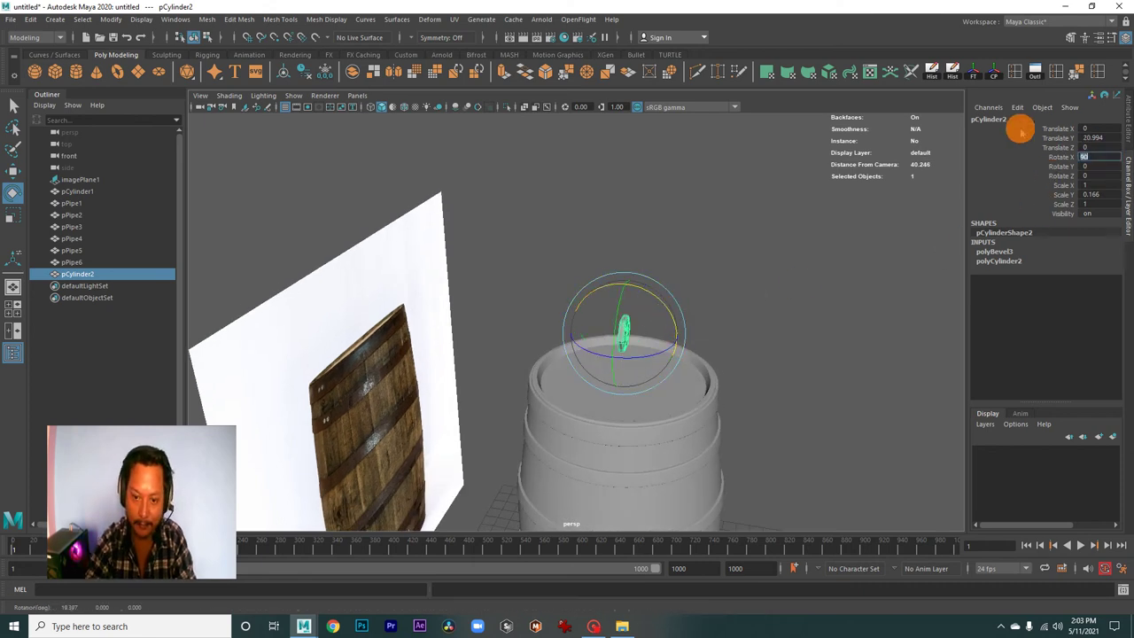
Raise the bolt toward the top hoop and frame the view on it.
alt+drag(752, 344, 590, 311)
mouse_move(668, 346)
alt+mouse_down()
mouse_move(614, 325)
mouse_move(608, 410)
alt+mouse_up()
key(w)
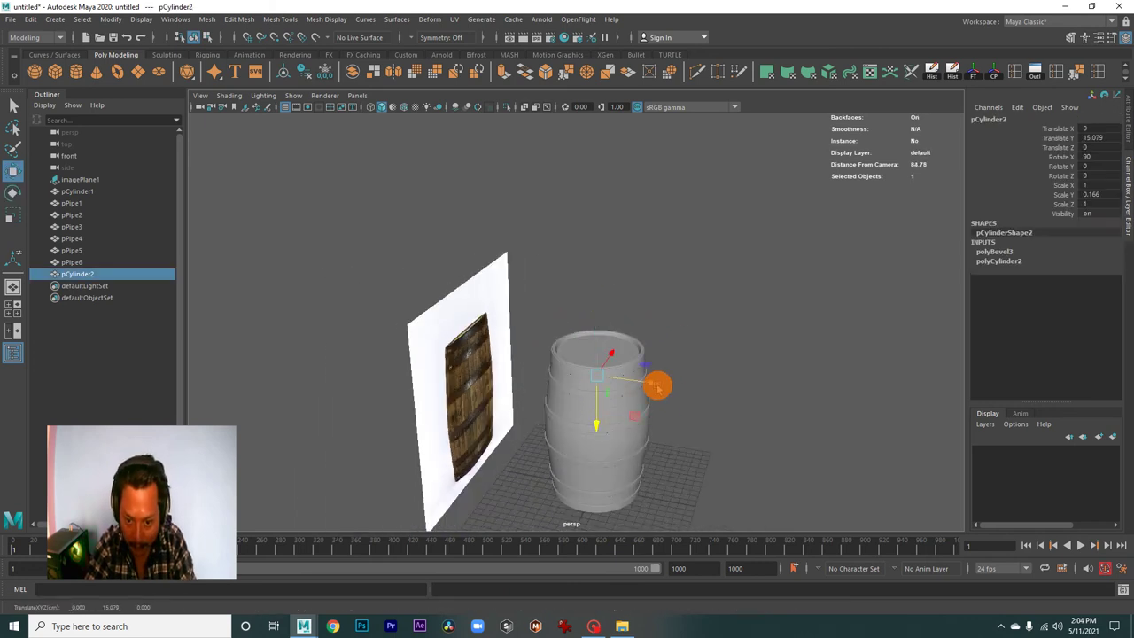
alt+drag(708, 390, 514, 400)
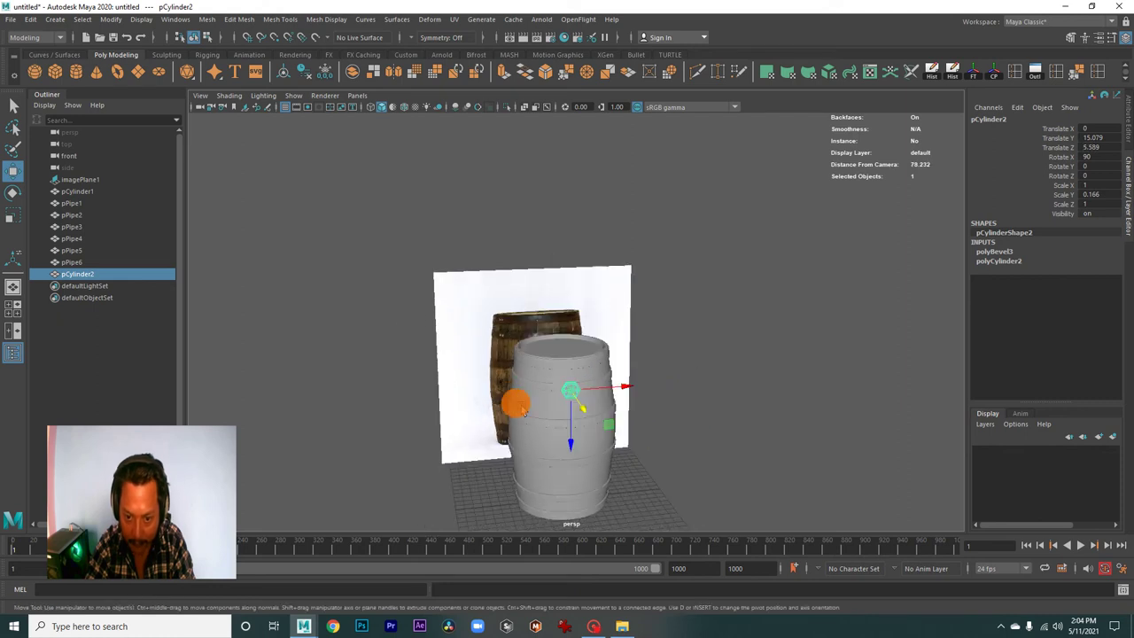
alt+right_drag(514, 400, 612, 469)
drag(582, 459, 576, 427)
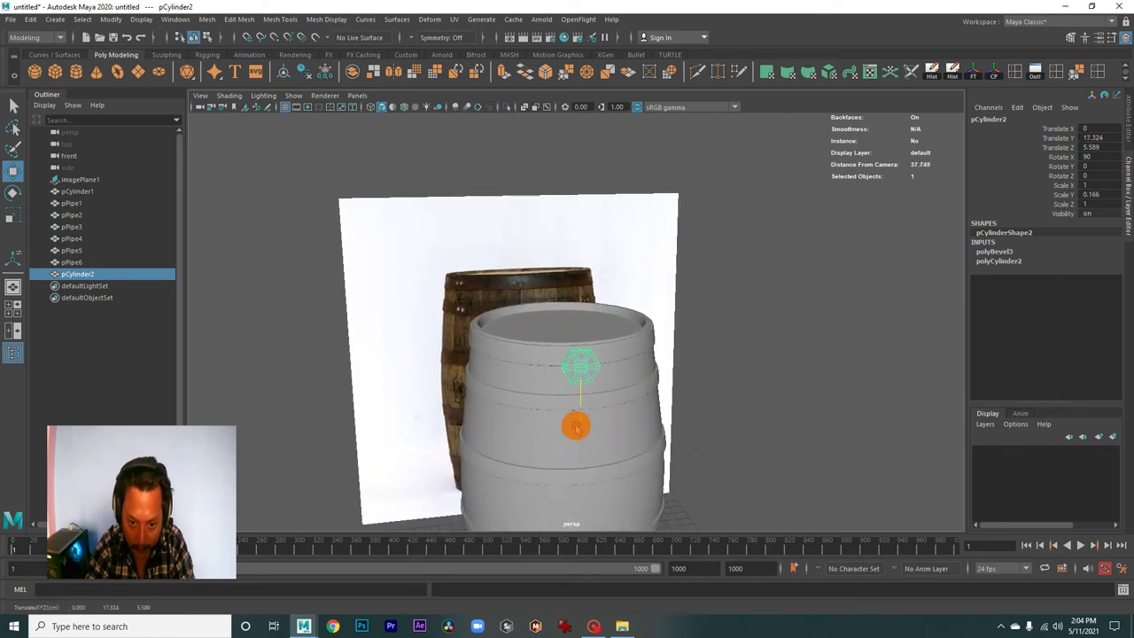
key(f)
alt+right_drag(608, 422, 538, 346)
mouse_move(539, 346)
alt+mouse_down()
mouse_move(632, 360)
mouse_move(629, 330)
mouse_move(607, 316)
mouse_move(493, 345)
mouse_move(524, 333)
mouse_move(541, 307)
mouse_move(543, 342)
alt+mouse_up()
Shrink the bolt to bolt size and place it on the front of the upper hoop.
key(r)
key(w)
scroll(557, 380, up, 2)
drag(581, 382, 577, 355)
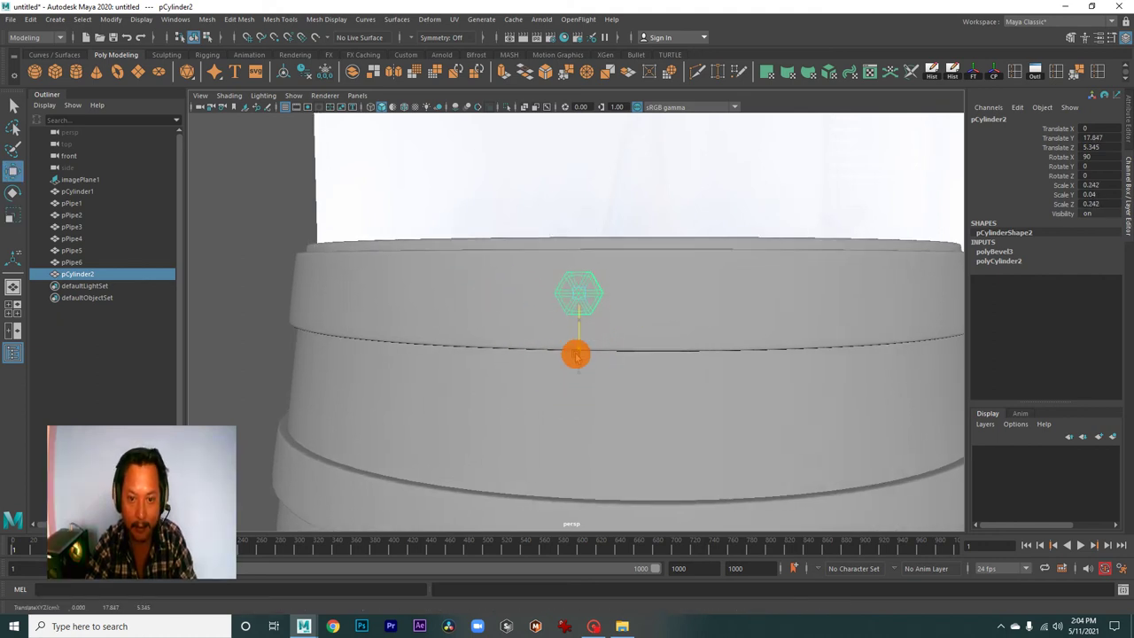
mouse_move(631, 296)
mouse_down()
mouse_move(606, 289)
mouse_move(708, 380)
mouse_move(575, 332)
mouse_move(589, 290)
mouse_up()
mouse_move(597, 329)
alt+mouse_down()
mouse_move(557, 332)
mouse_move(576, 294)
mouse_move(560, 281)
mouse_move(587, 322)
mouse_move(572, 336)
mouse_move(572, 309)
mouse_move(498, 318)
mouse_move(594, 370)
alt+mouse_up()
key(e)
key(w)
key(e)
Duplicate the hexagonal bolt with Ctrl+D and place the copy beside the first one on the upper hoop.
key(w)
right_click(705, 204)
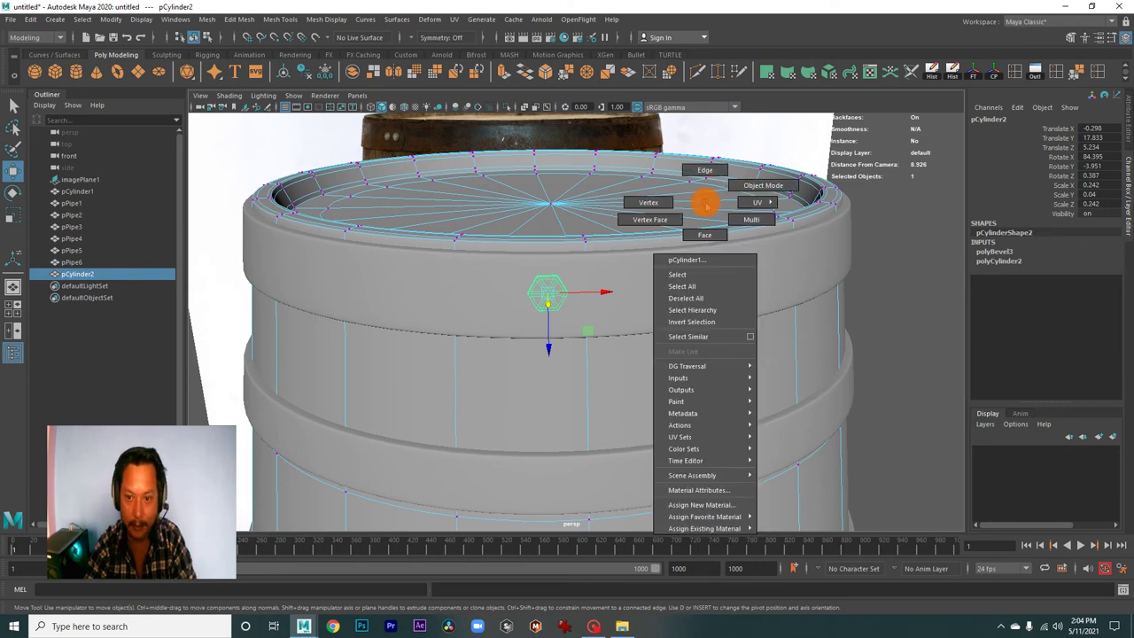
click(743, 186)
click(933, 337)
click(557, 292)
mouse_move(582, 336)
alt+right_down()
mouse_move(631, 393)
mouse_move(597, 458)
mouse_move(579, 430)
alt+right_up()
key(ctrl+d)
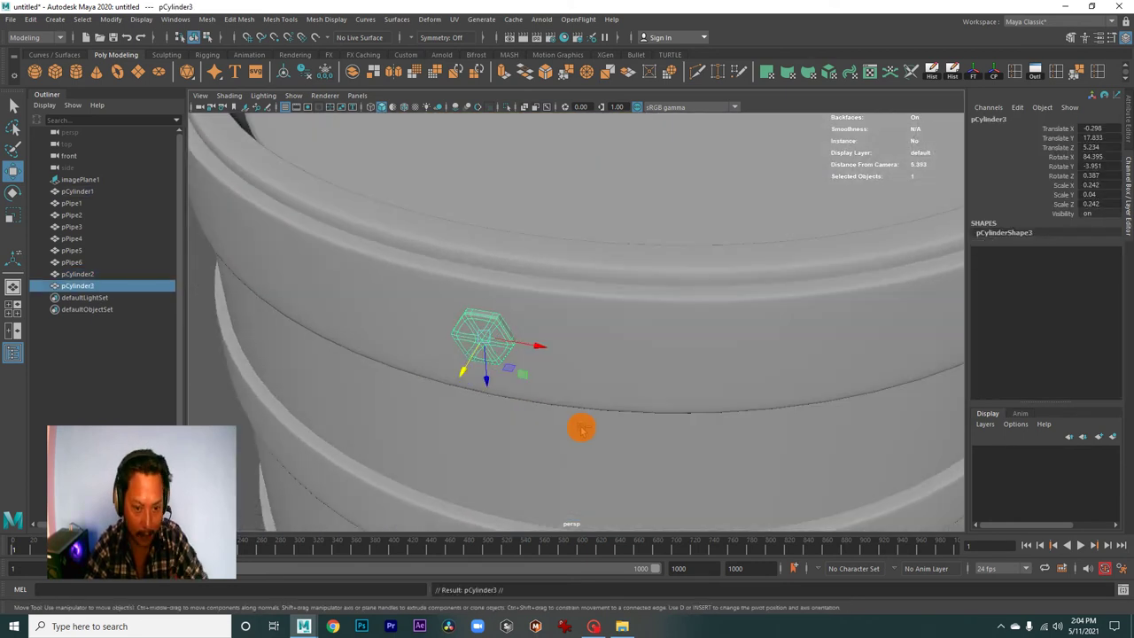
mouse_move(543, 355)
mouse_down()
mouse_move(615, 360)
mouse_move(628, 372)
mouse_move(600, 375)
mouse_up()
mouse_move(552, 411)
mouse_down()
mouse_move(572, 402)
mouse_move(611, 424)
mouse_move(613, 324)
mouse_up()
Lower the second upper bolt slightly so it sits on the hoop.
key(e)
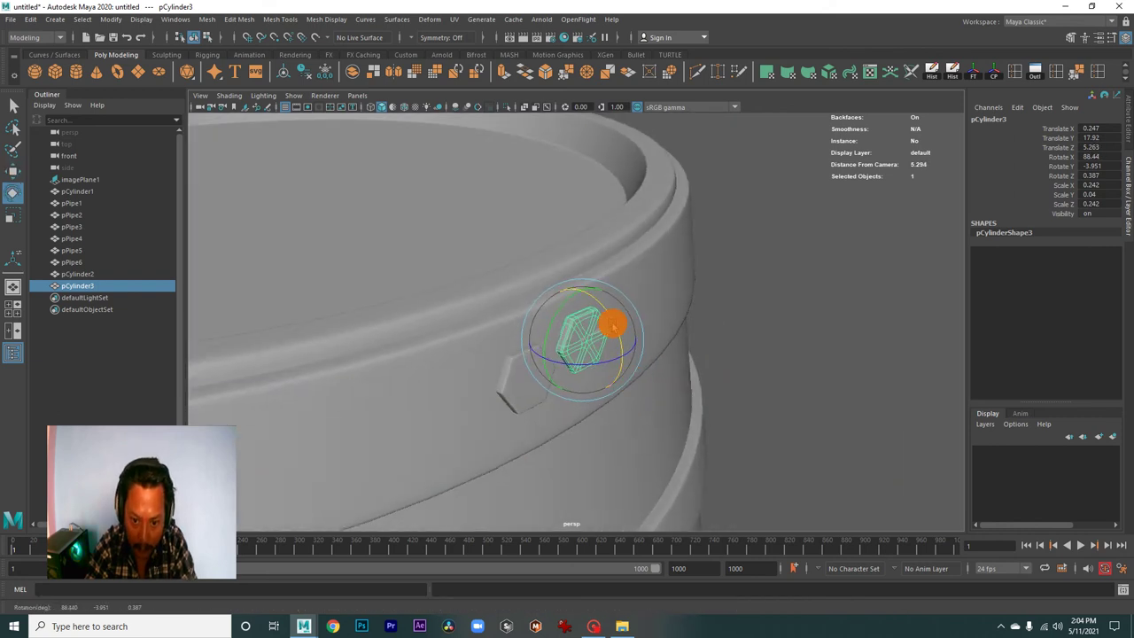
alt+right_drag(612, 325, 577, 366)
mouse_move(577, 366)
alt+mouse_down()
mouse_move(638, 375)
mouse_move(759, 342)
mouse_move(622, 406)
mouse_move(789, 337)
alt+mouse_up()
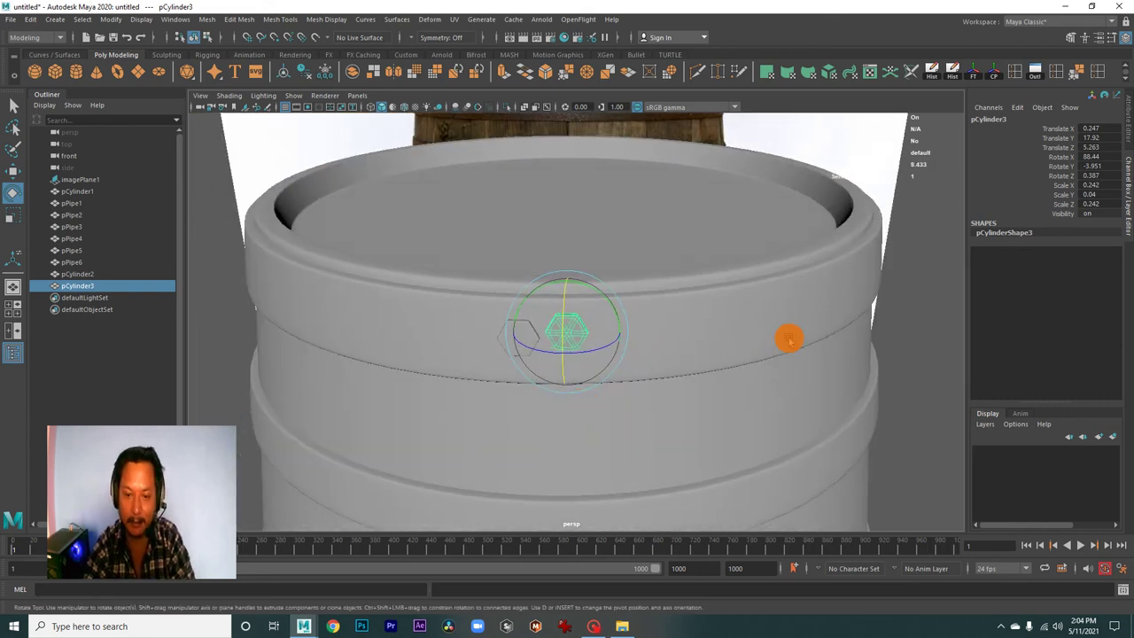
alt+right_drag(790, 337, 646, 329)
alt+drag(645, 329, 641, 322)
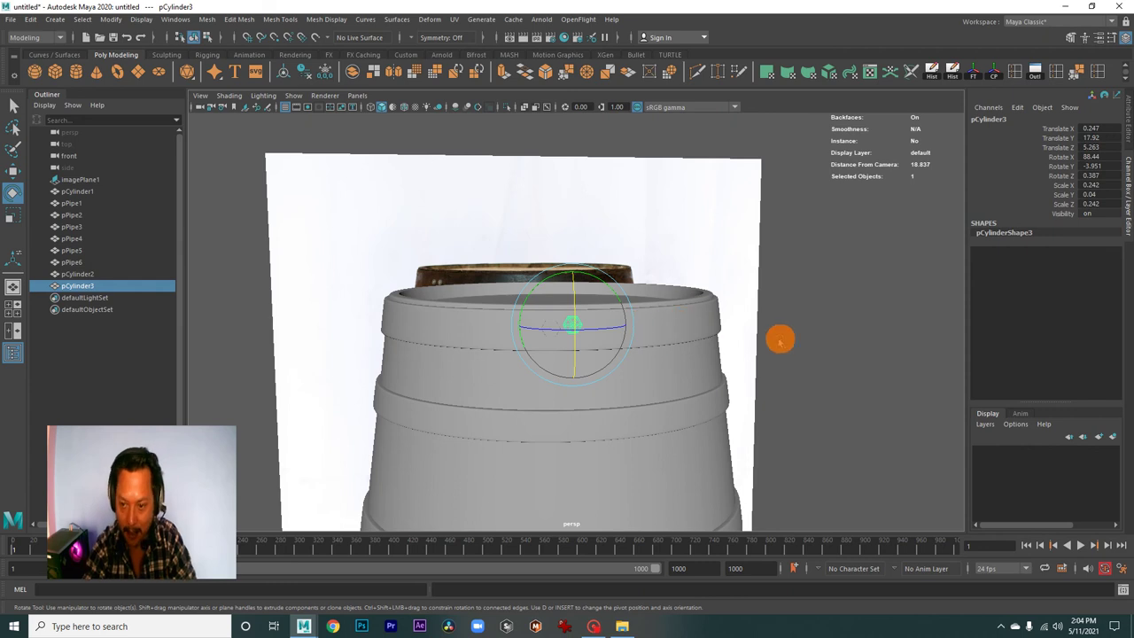
mouse_move(808, 355)
alt+right_down()
mouse_move(838, 360)
mouse_move(827, 375)
alt+right_up()
mouse_move(827, 375)
alt+mouse_down()
mouse_move(807, 339)
mouse_move(761, 354)
alt+mouse_up()
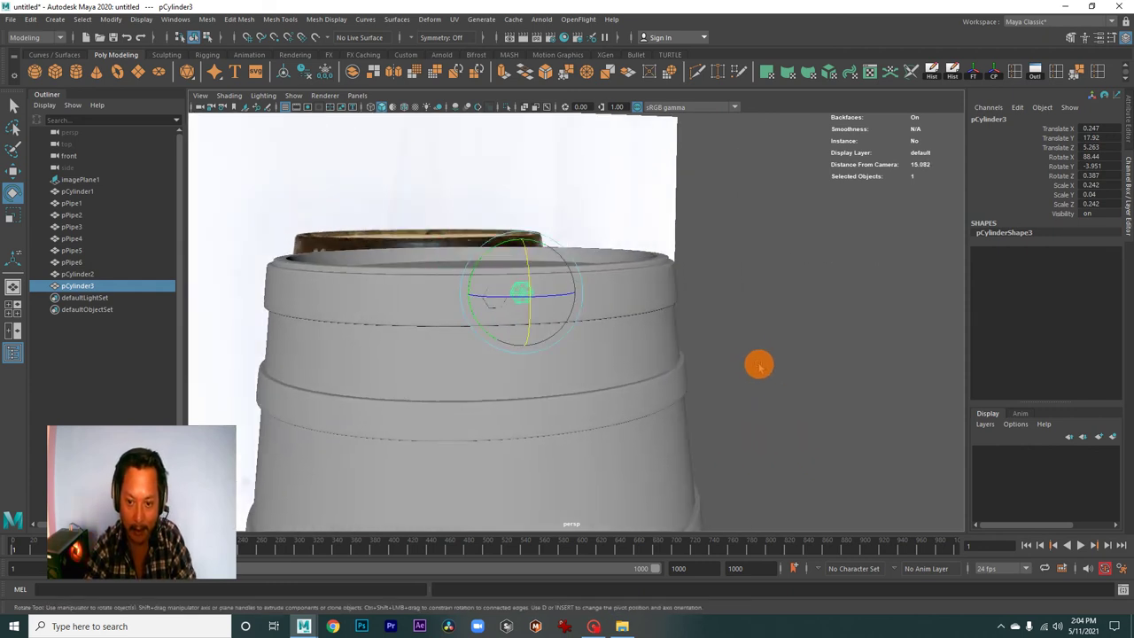
click(759, 365)
scroll(452, 281, up, 3)
click(474, 273)
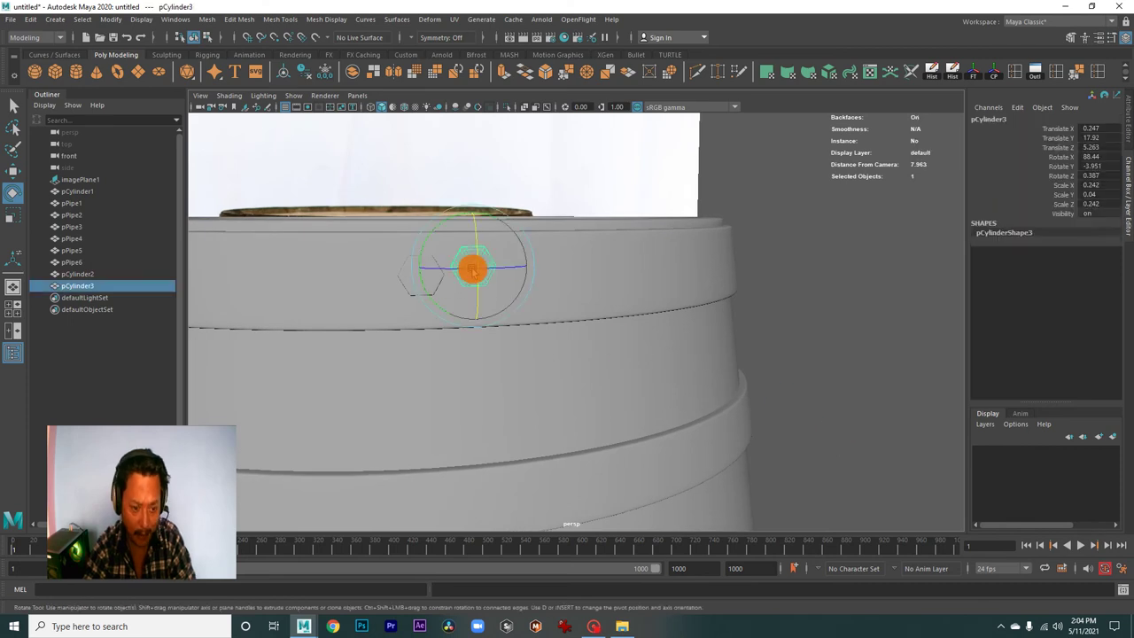
key(w)
mouse_move(477, 323)
mouse_down()
mouse_move(476, 296)
mouse_move(466, 296)
mouse_move(504, 324)
mouse_move(486, 331)
mouse_up()
Duplicate both upper bolts and move the pair down to the next hoop.
shift+click(467, 310)
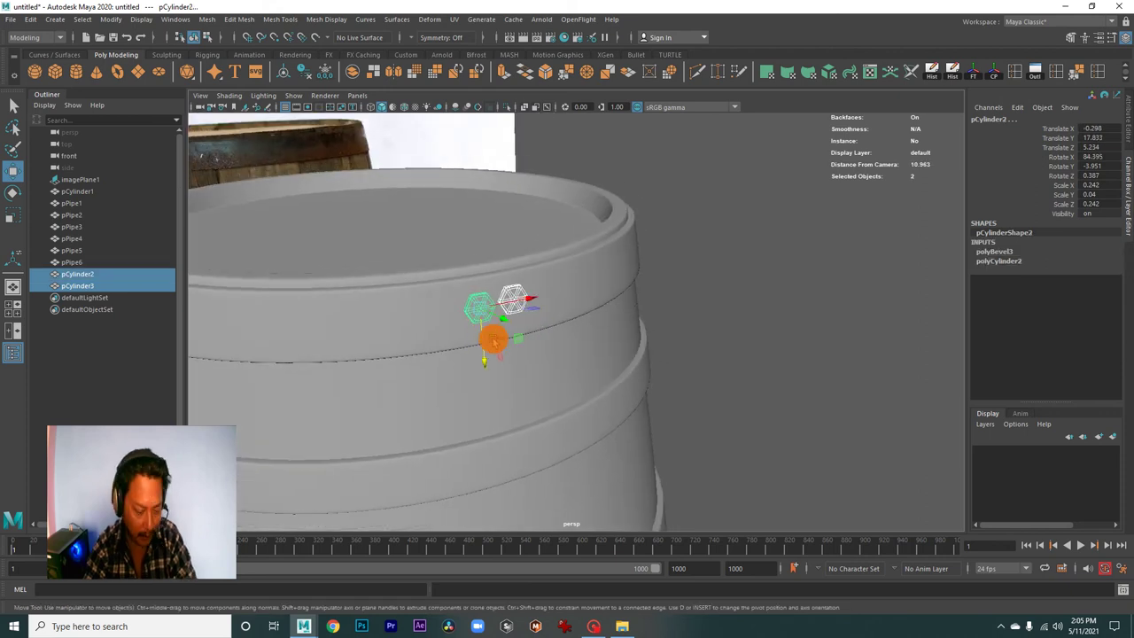
key(ctrl+d)
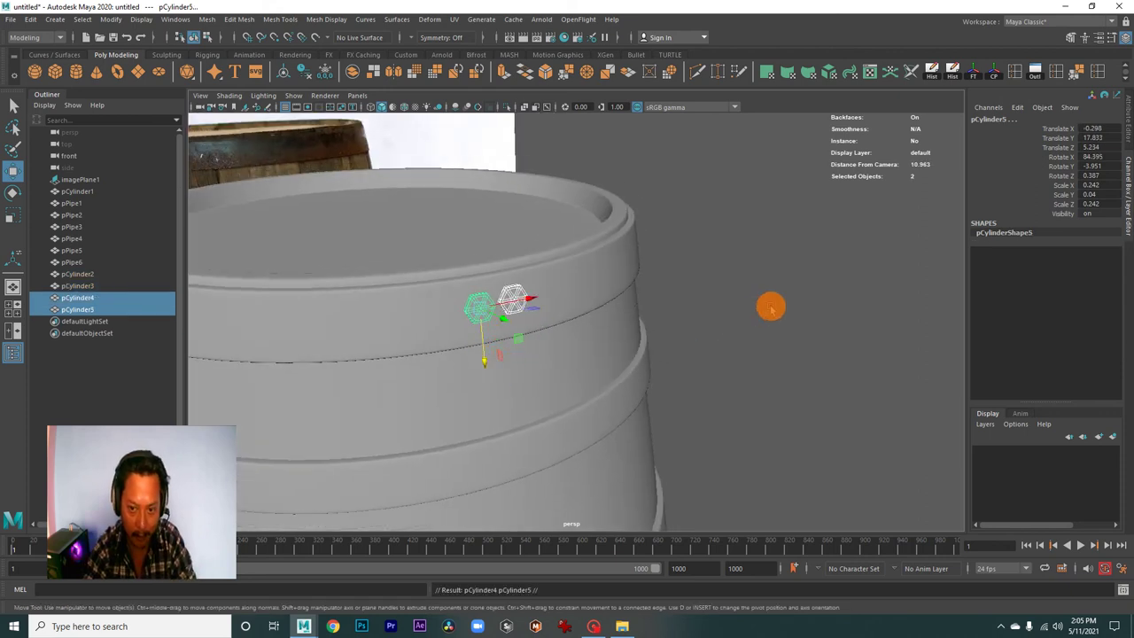
mouse_move(494, 360)
mouse_down()
mouse_move(550, 498)
mouse_move(624, 441)
mouse_up()
click(742, 387)
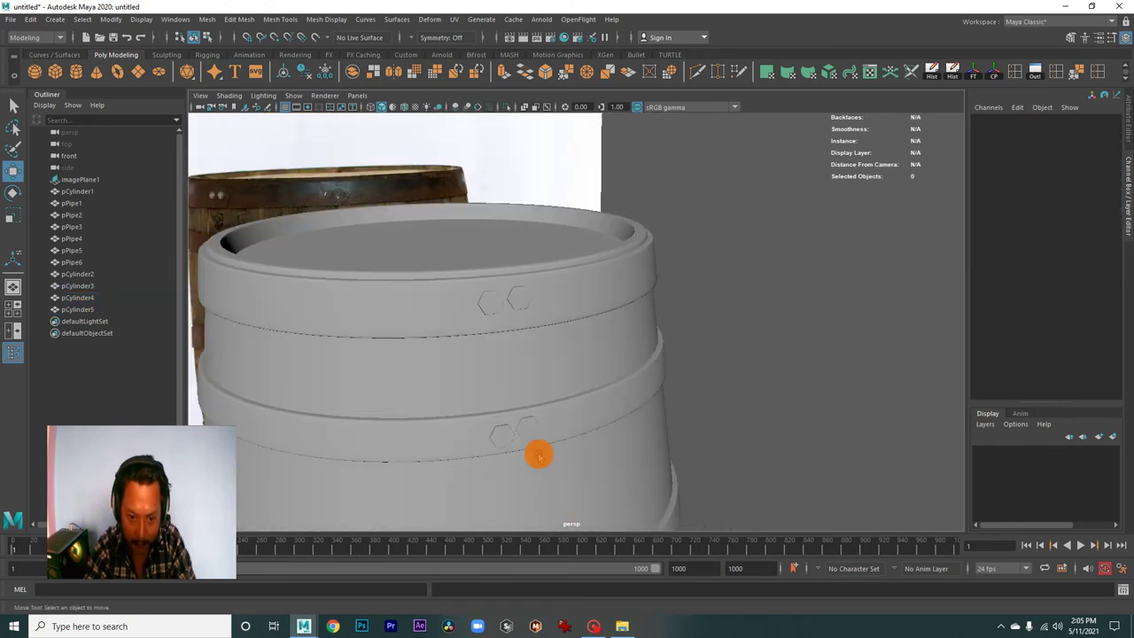
alt+drag(741, 387, 537, 455)
Seat the lower bolts onto their hoop and angle one to follow the hoop's curve.
click(501, 437)
key(f)
mouse_move(683, 435)
alt+mouse_down()
mouse_move(609, 351)
mouse_move(764, 331)
alt+mouse_up()
click(744, 337)
click(587, 325)
mouse_move(628, 342)
mouse_down()
mouse_move(580, 328)
mouse_move(550, 298)
mouse_move(736, 314)
mouse_move(513, 360)
mouse_move(682, 273)
mouse_up()
click(682, 273)
key(e)
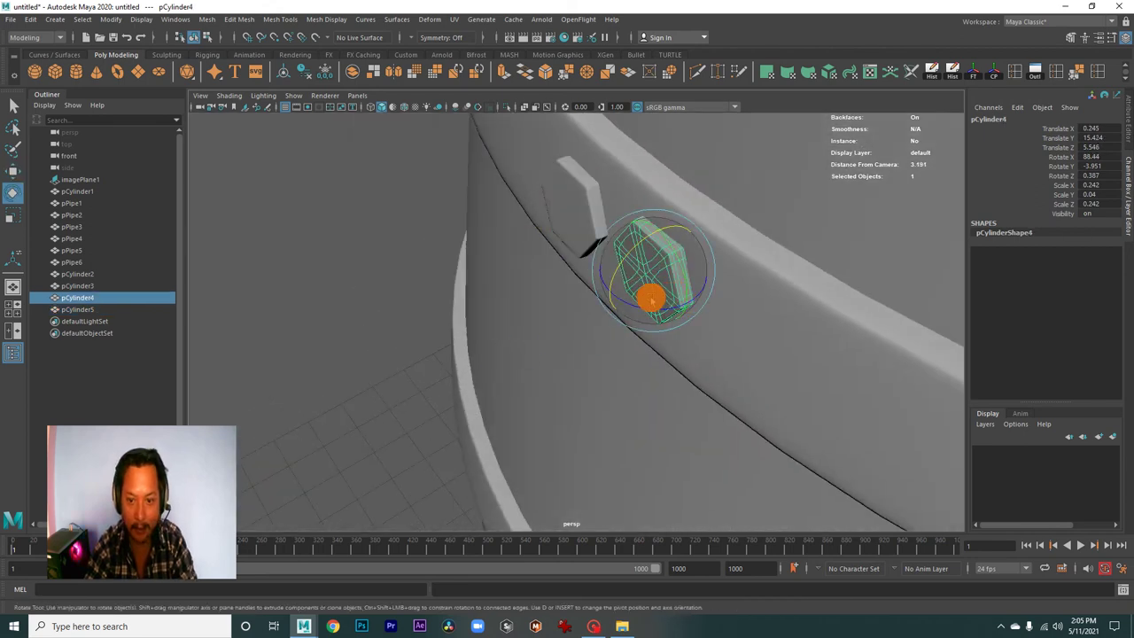
mouse_move(634, 306)
mouse_down()
mouse_move(703, 261)
mouse_move(709, 291)
mouse_move(749, 257)
mouse_up()
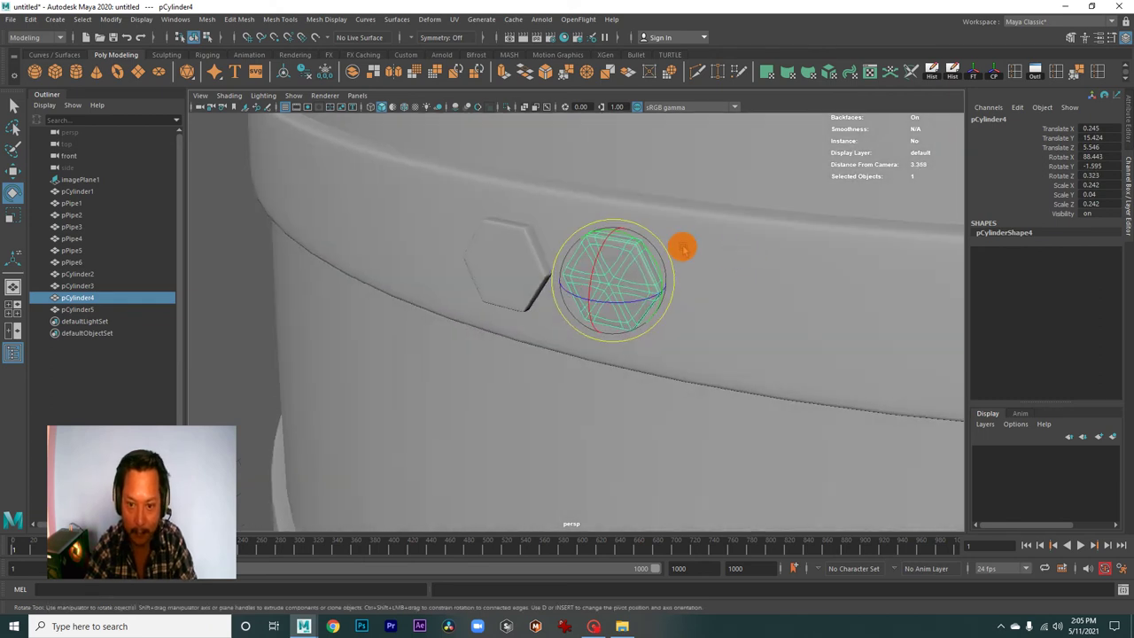
alt+drag(689, 287, 605, 317)
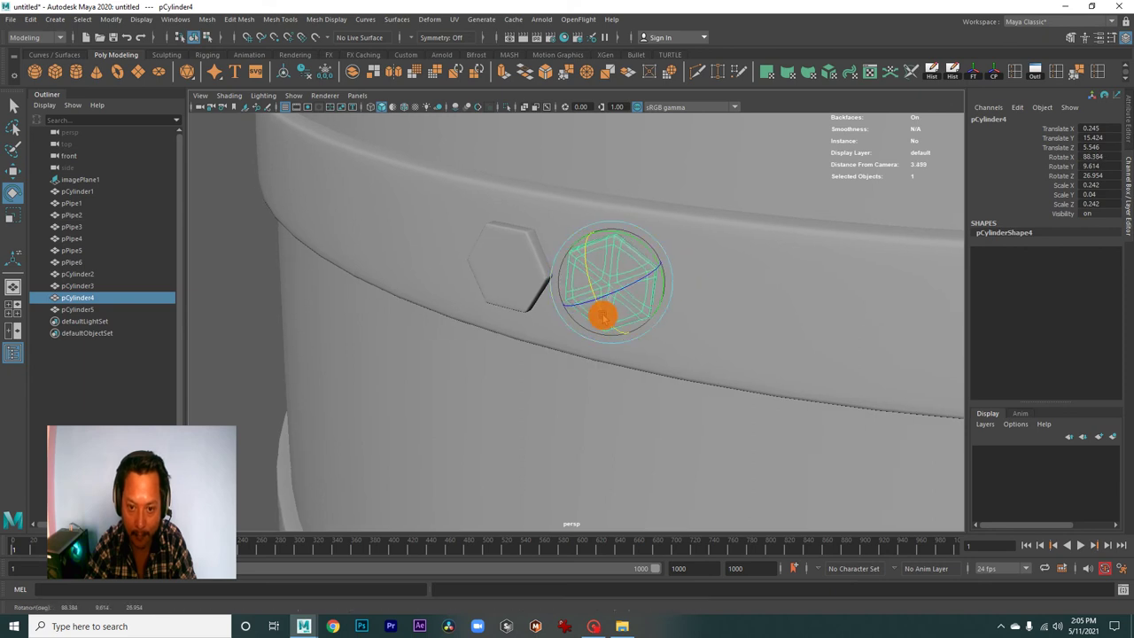
scroll(603, 317, down, 5)
mouse_move(561, 286)
alt+mouse_down()
mouse_move(580, 269)
mouse_move(620, 298)
alt+mouse_up()
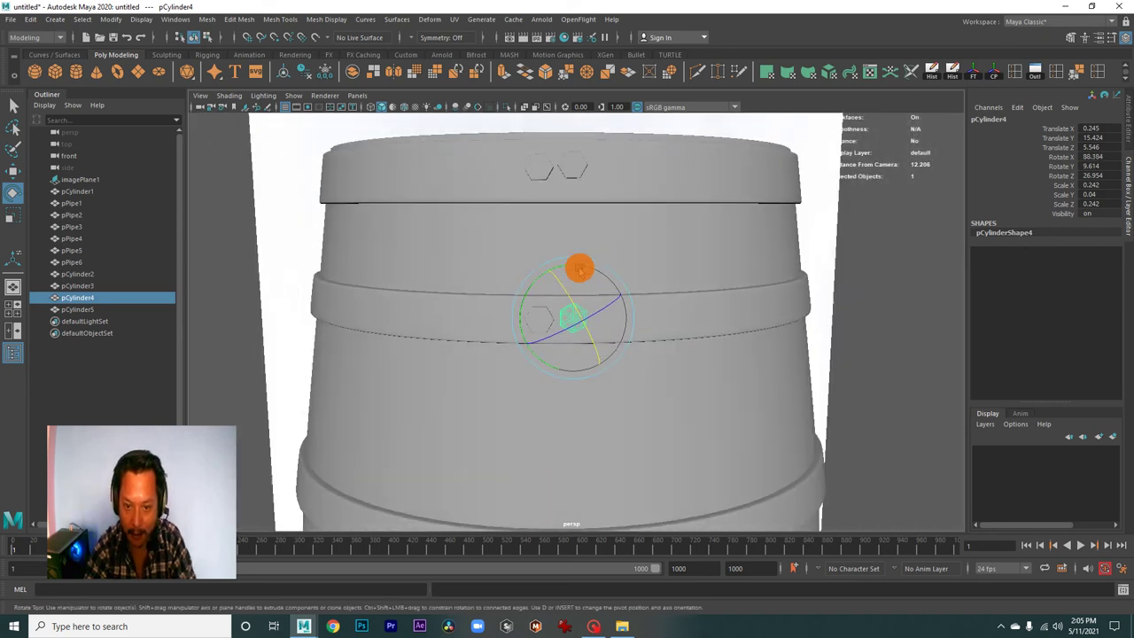
Tilt the second upper bolt to match the hoop curve.
click(615, 293)
scroll(615, 294, up, 5)
mouse_move(784, 379)
alt+mouse_down()
mouse_move(600, 240)
mouse_move(572, 195)
mouse_move(590, 181)
mouse_move(600, 221)
mouse_move(640, 256)
mouse_move(665, 348)
mouse_move(653, 328)
mouse_move(654, 383)
alt+mouse_up()
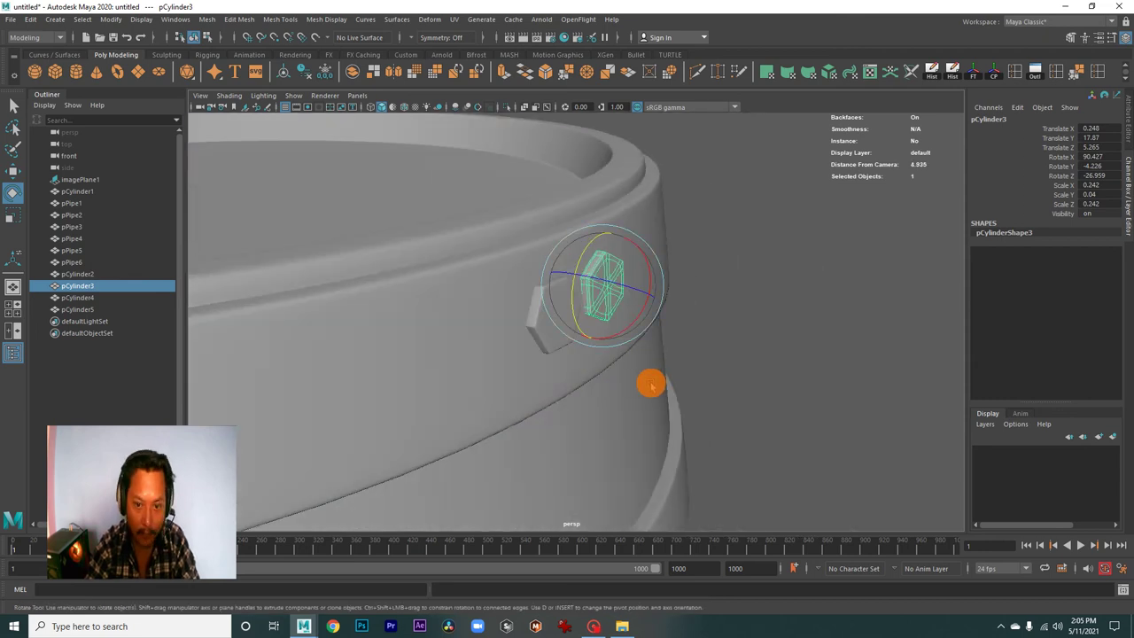
key(w)
alt+drag(590, 366, 618, 387)
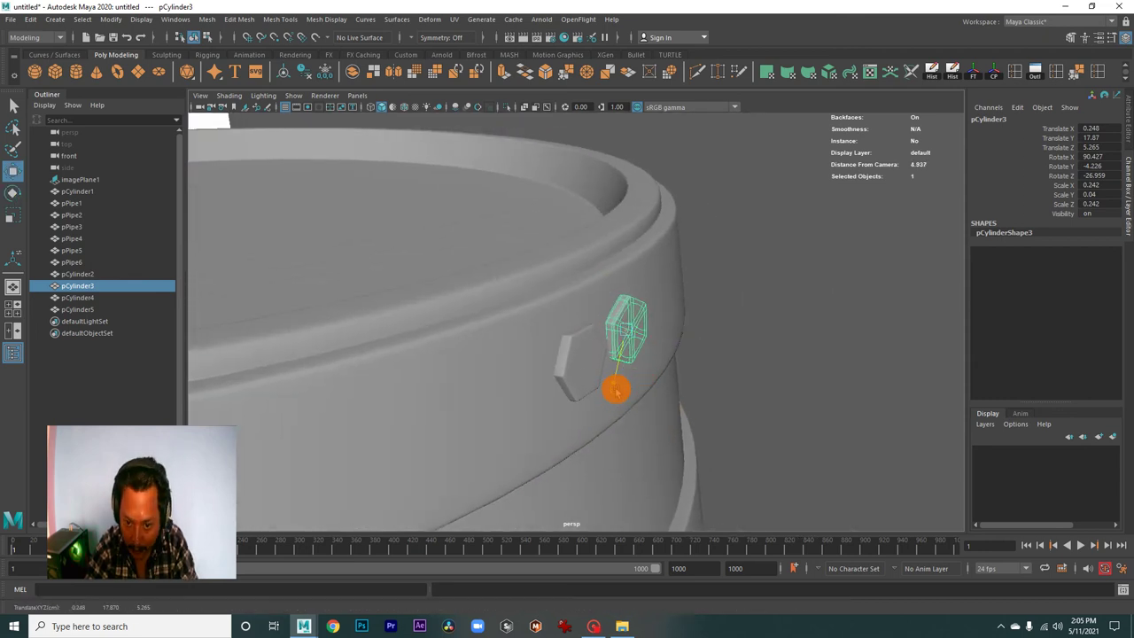
key(e)
mouse_move(674, 316)
mouse_down()
mouse_move(664, 335)
mouse_move(599, 362)
mouse_move(653, 407)
mouse_move(609, 372)
mouse_move(605, 350)
mouse_up()
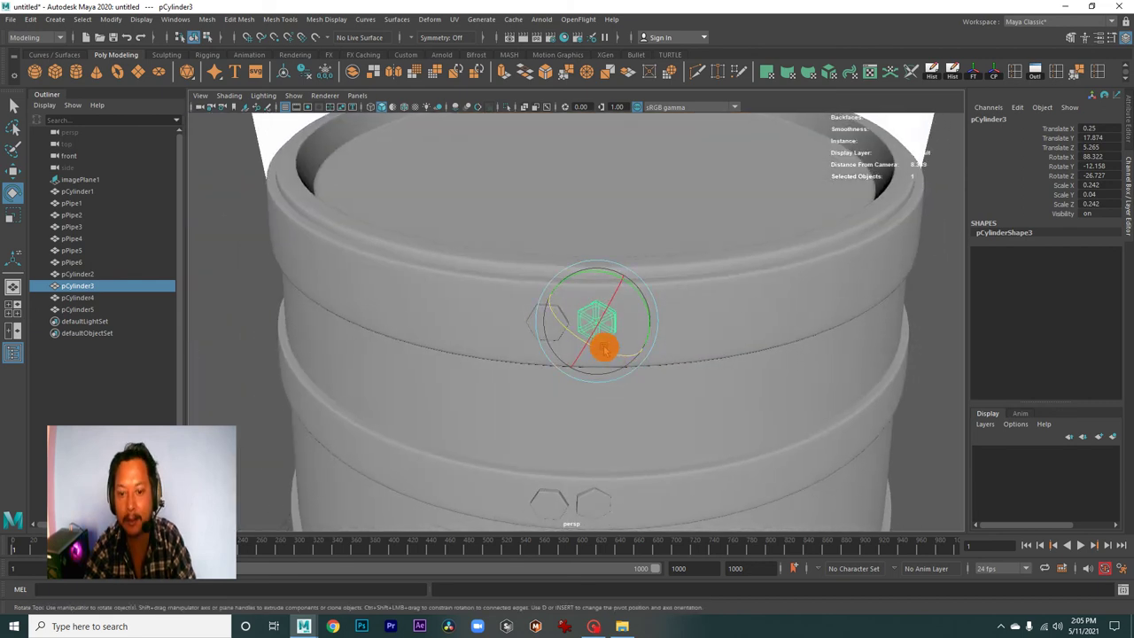
scroll(539, 319, down, 2)
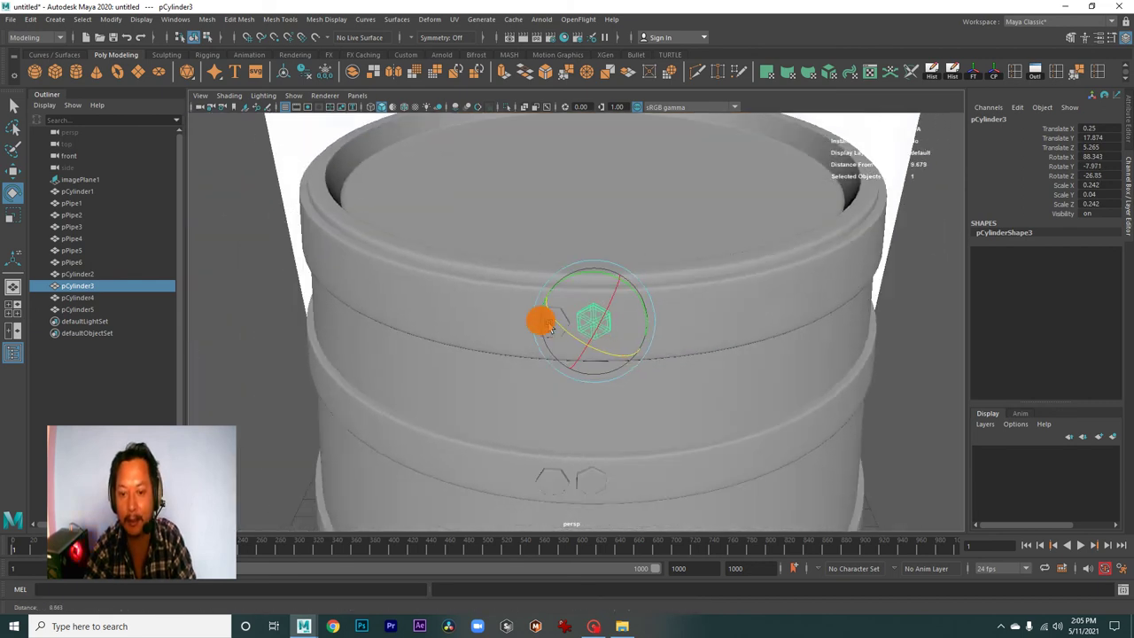
scroll(534, 263, down, 3)
scroll(571, 334, down, 3)
mouse_move(571, 334)
alt+mouse_down()
mouse_move(612, 339)
mouse_move(587, 331)
alt+mouse_up()
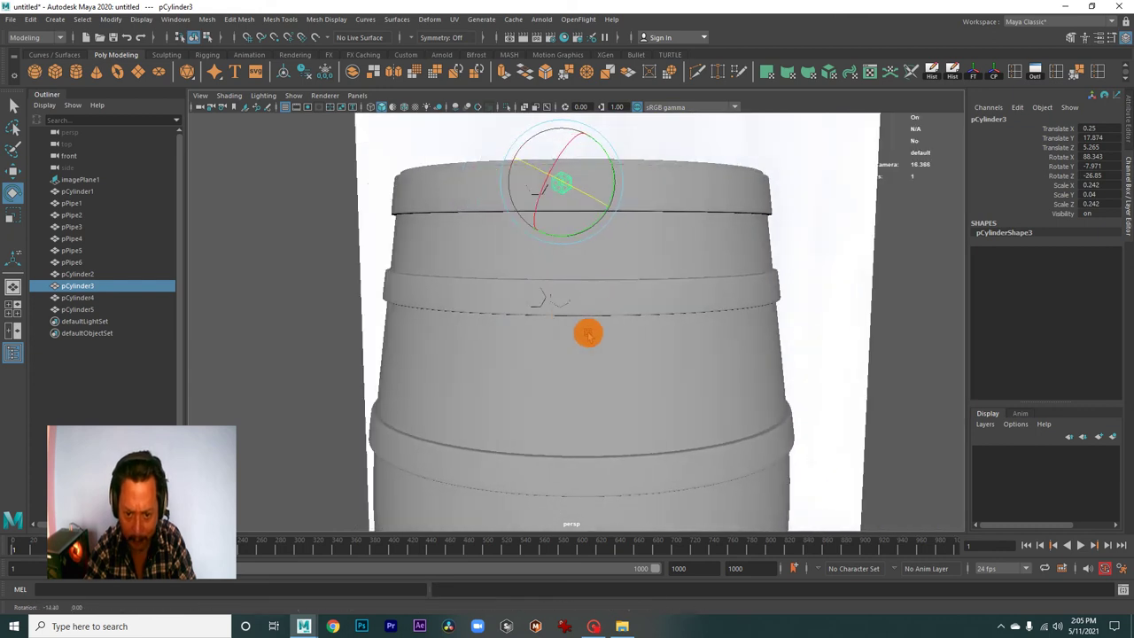
Select both bolts on the lower hoop.
click(567, 302)
scroll(550, 331, up, 5)
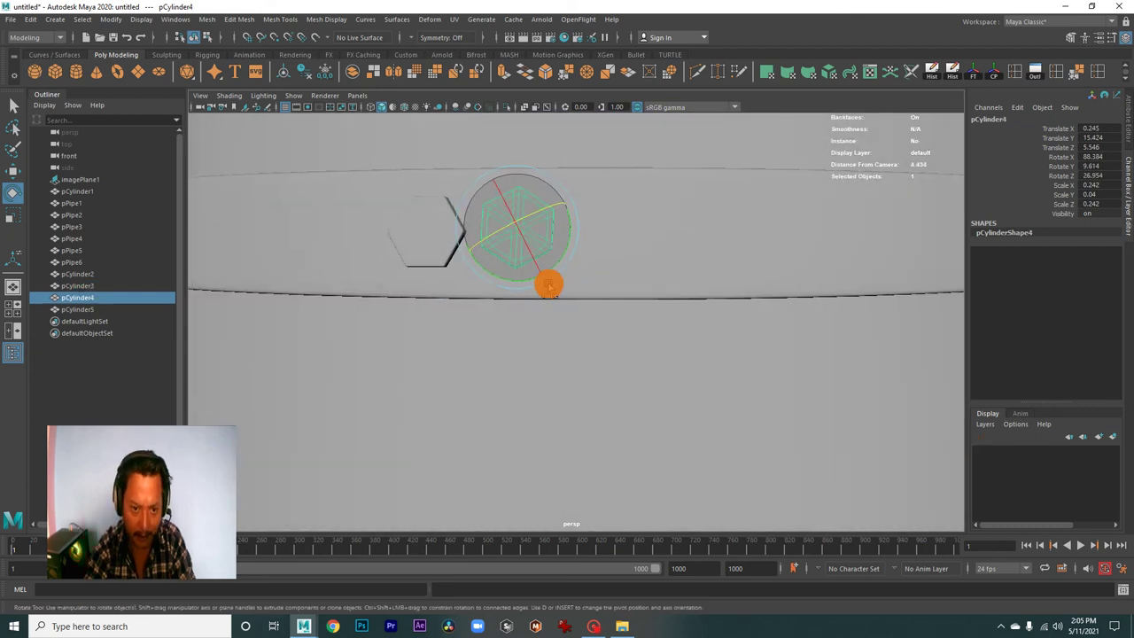
shift+click(434, 235)
Duplicate the lower bolt pair and slide the copy down to the next hoop, undoing a stray move.
key(w)
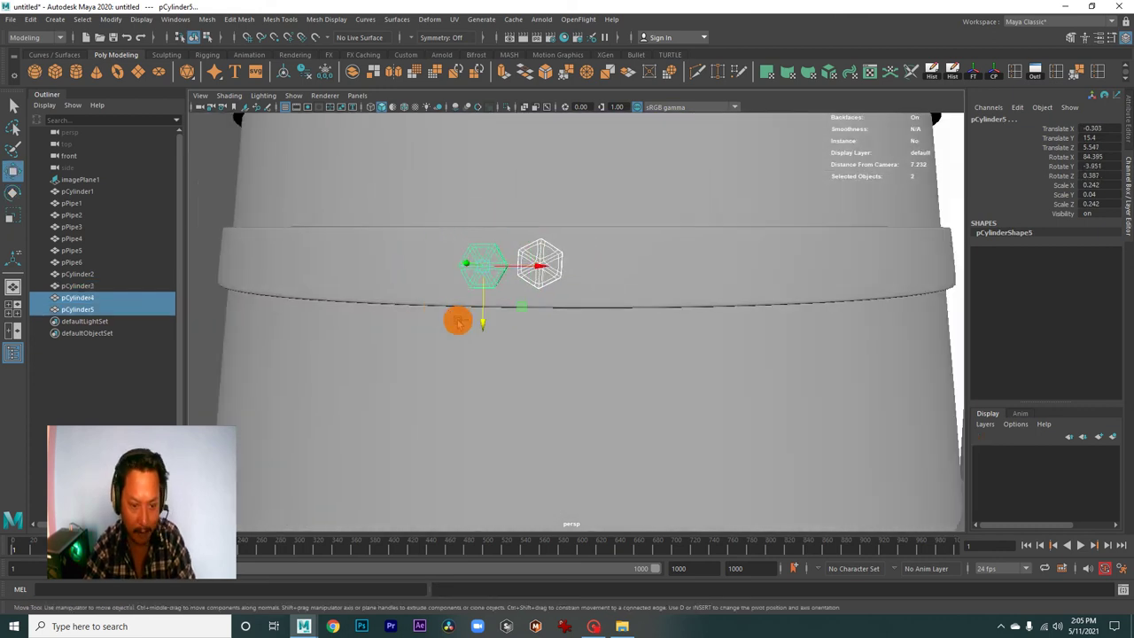
key(ctrl+d)
scroll(558, 310, down, 2)
scroll(573, 313, down, 3)
drag(549, 370, 553, 461)
scroll(584, 416, up, 3)
mouse_move(612, 357)
alt+mouse_down()
mouse_move(536, 412)
mouse_move(590, 382)
mouse_move(551, 379)
alt+mouse_up()
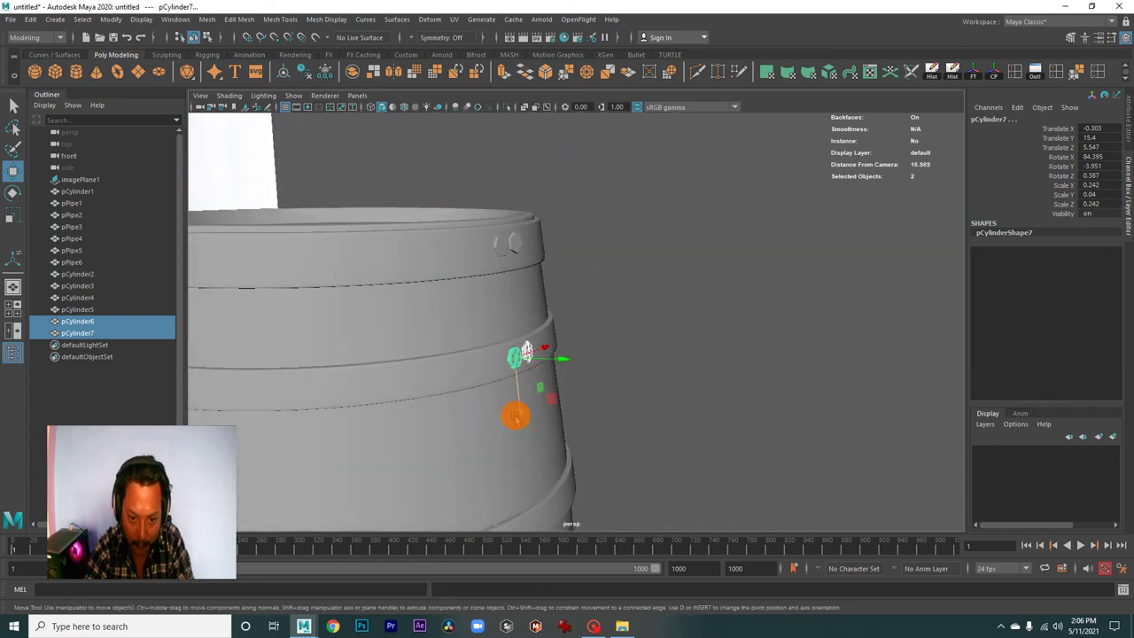
drag(516, 417, 544, 514)
key(ctrl+z)
Slide a bolt copy down the barrel and seat it on its hoop.
click(700, 377)
alt+drag(701, 377, 508, 331)
mouse_move(508, 331)
alt+right_down()
mouse_move(514, 362)
mouse_move(486, 316)
alt+right_up()
mouse_move(486, 316)
alt+mouse_down()
mouse_move(494, 269)
mouse_move(539, 263)
alt+mouse_up()
click(493, 268)
click(508, 316)
drag(508, 316, 496, 385)
mouse_move(499, 448)
alt+mouse_down()
mouse_move(526, 463)
mouse_move(575, 463)
alt+mouse_up()
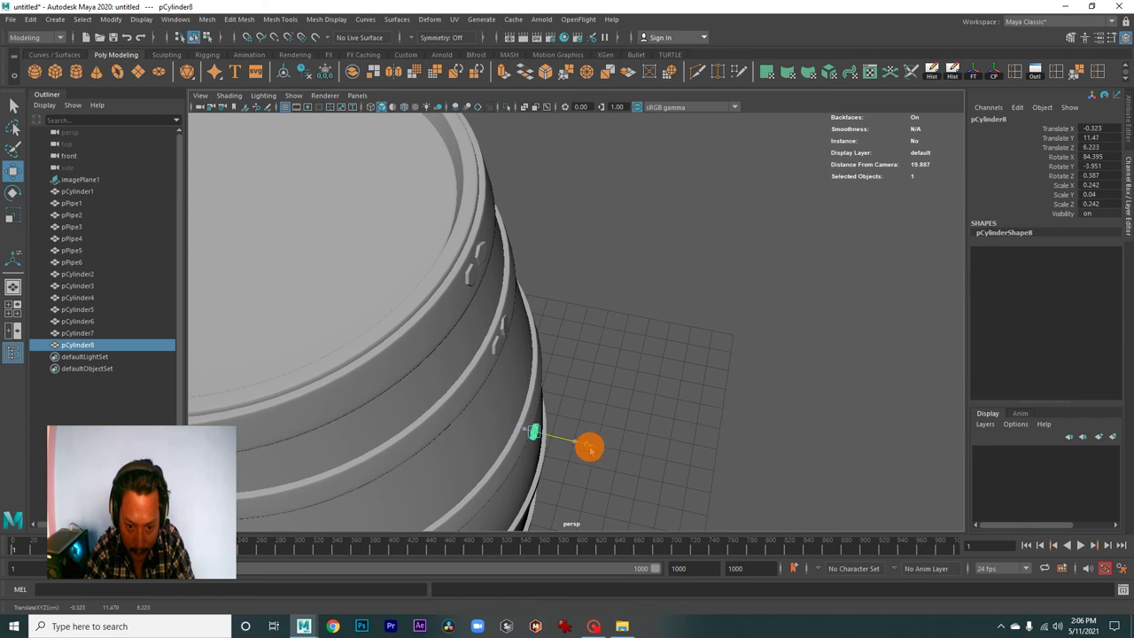
key(f)
mouse_move(674, 463)
alt+mouse_down()
mouse_move(468, 319)
mouse_move(544, 343)
alt+mouse_up()
middle_drag(579, 375, 576, 351)
mouse_move(576, 351)
alt+mouse_down()
mouse_move(587, 362)
mouse_move(630, 309)
mouse_move(653, 322)
mouse_move(639, 319)
alt+mouse_up()
Duplicate that bolt and set the new copy beside it on the same hoop.
key(e)
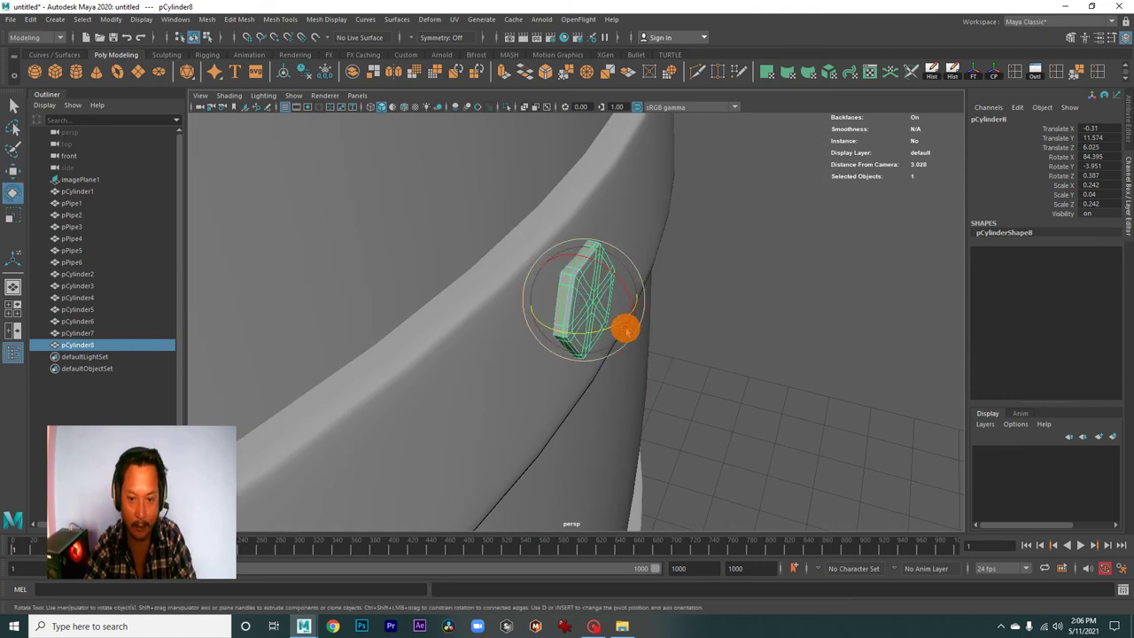
mouse_move(618, 326)
alt+mouse_down()
mouse_move(595, 311)
mouse_move(603, 321)
mouse_move(458, 307)
mouse_move(448, 285)
mouse_move(532, 360)
mouse_move(535, 349)
alt+mouse_up()
key(w)
key(ctrl+d)
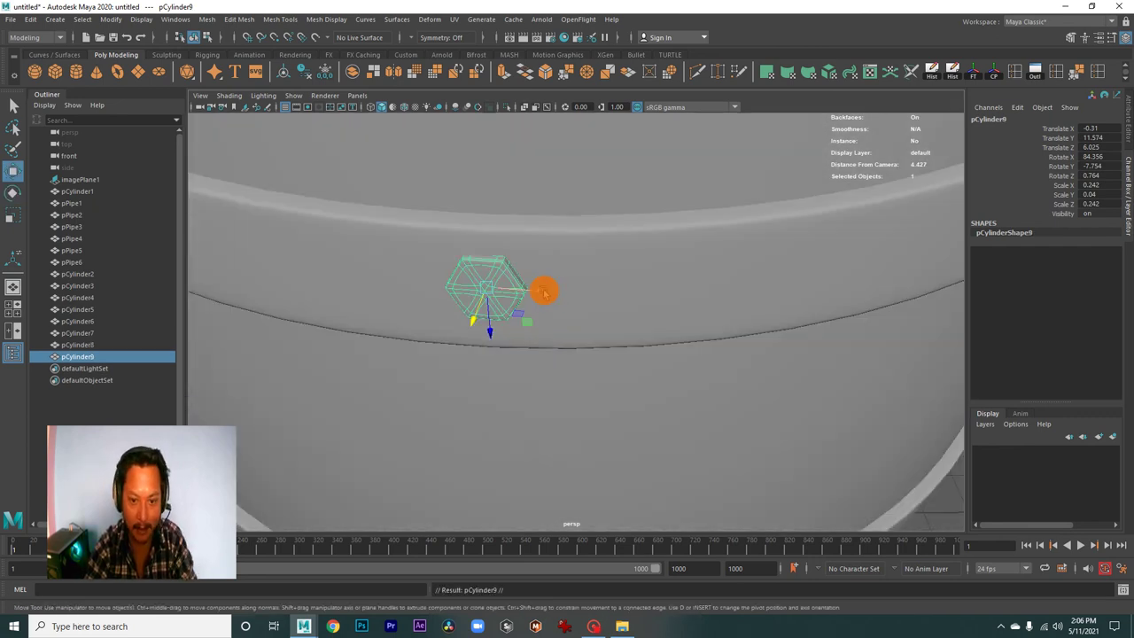
middle_drag(543, 290, 624, 307)
key(e)
mouse_move(576, 329)
alt+mouse_down()
mouse_move(588, 261)
mouse_move(563, 263)
mouse_move(580, 298)
alt+mouse_up()
mouse_move(577, 295)
alt+right_down()
mouse_move(570, 266)
mouse_move(446, 265)
alt+right_up()
key(w)
mouse_move(629, 335)
alt+mouse_down()
mouse_move(576, 375)
mouse_move(582, 347)
mouse_move(546, 360)
alt+mouse_up()
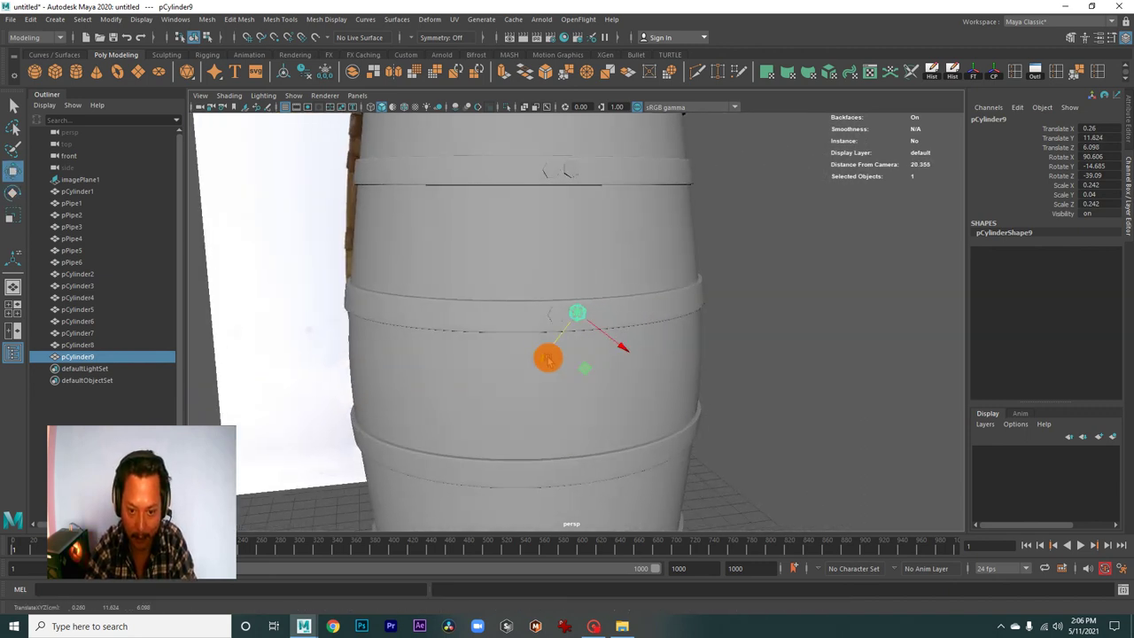
Clear the selection and orbit to a close, head-on view of the barrel front.
scroll(673, 341, down, 3)
click(800, 325)
scroll(562, 292, down, 3)
scroll(688, 375, up, 1)
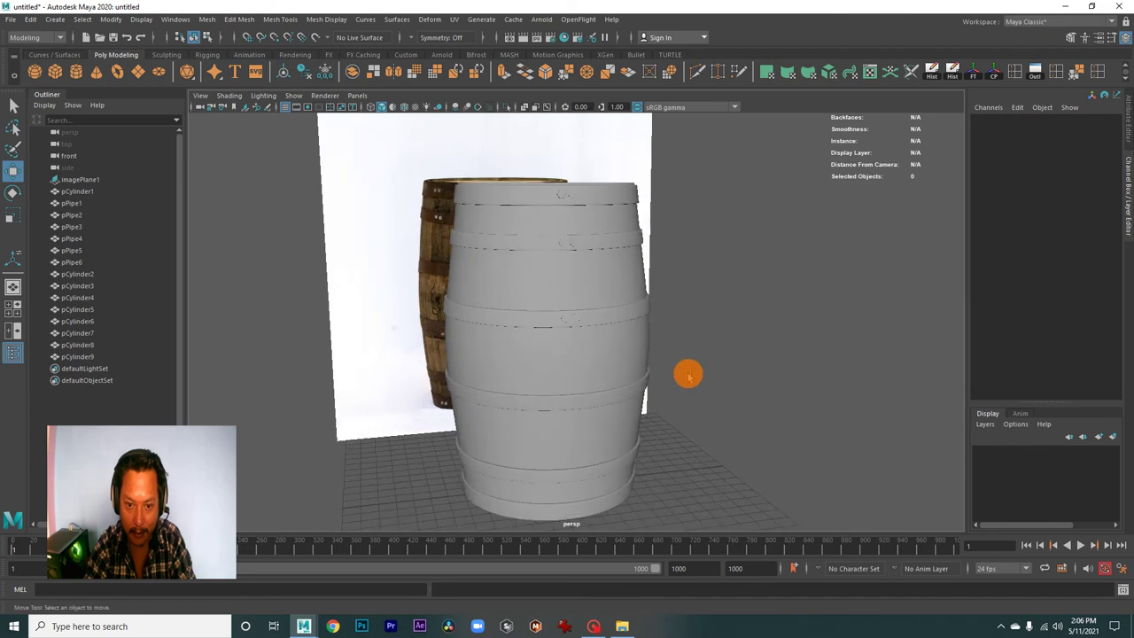
mouse_move(688, 375)
alt+mouse_down()
mouse_move(570, 360)
mouse_move(539, 339)
alt+mouse_up()
mouse_move(540, 339)
alt+right_down()
mouse_move(646, 362)
mouse_move(626, 312)
alt+right_up()
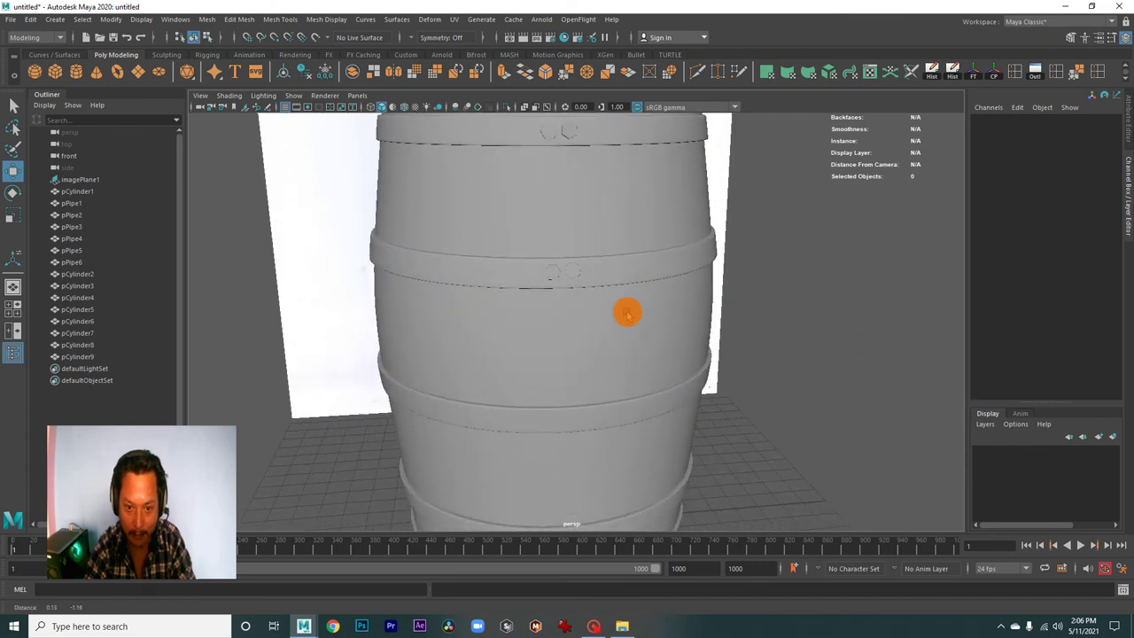
Slide bolt pCylinder10 down the barrel toward the middle hoop.
click(554, 284)
scroll(584, 319, down, 2)
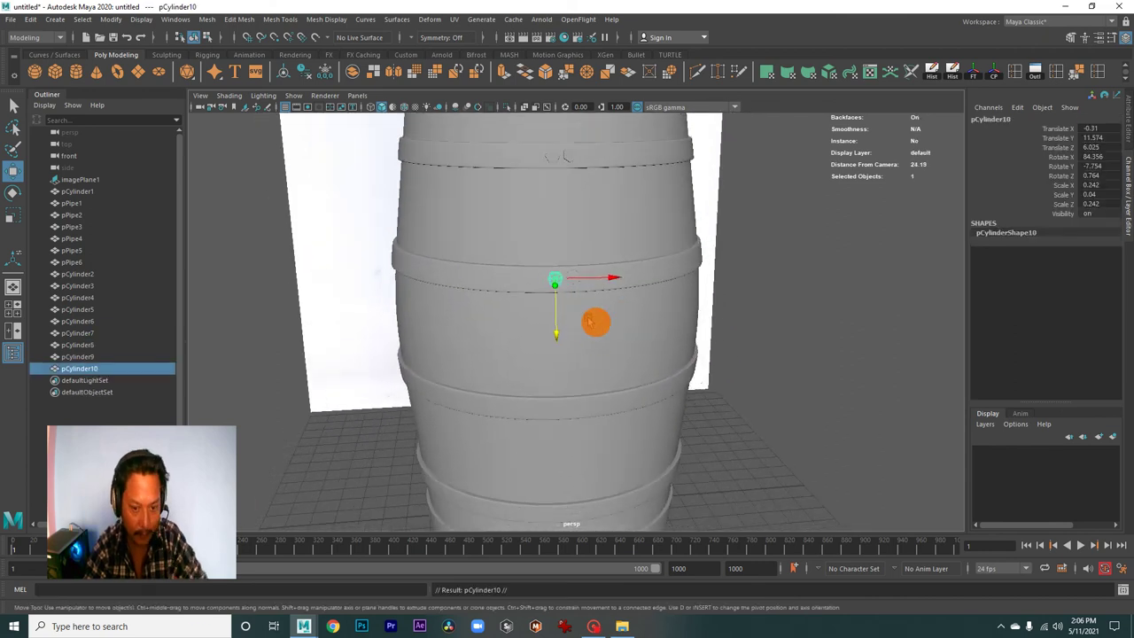
mouse_move(556, 345)
mouse_down()
mouse_move(570, 423)
mouse_move(600, 468)
mouse_up()
alt+right_drag(600, 467, 638, 415)
alt+middle_drag(638, 416, 631, 282)
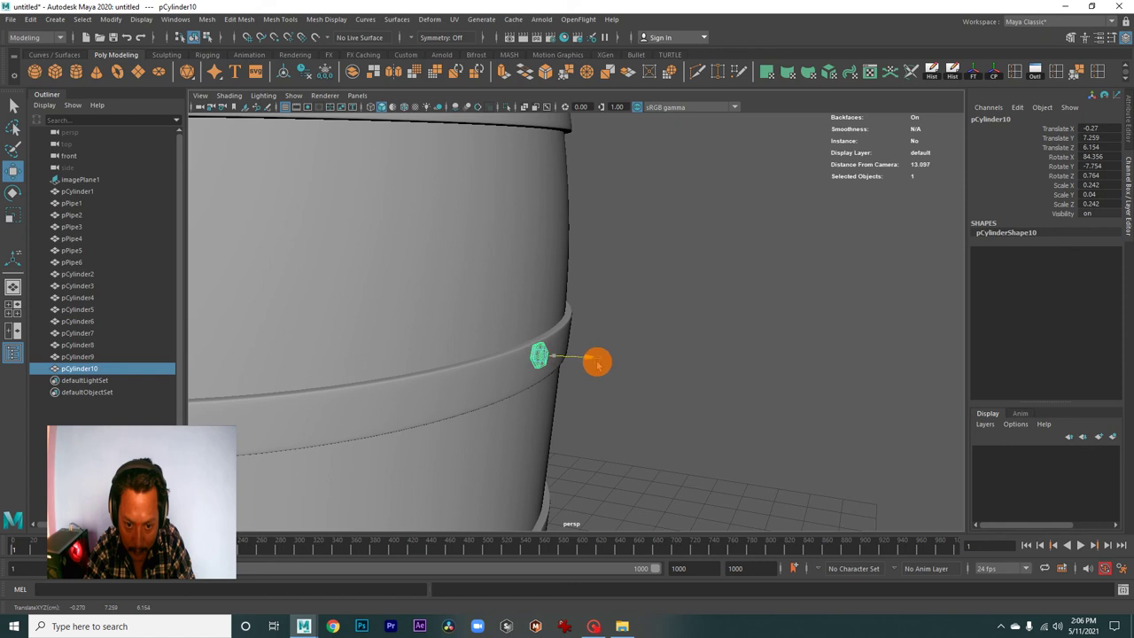
key(f)
mouse_move(579, 324)
alt+mouse_down()
mouse_move(620, 322)
mouse_move(573, 324)
mouse_move(613, 304)
mouse_move(632, 312)
alt+mouse_up()
Press pCylinder10 flush against the middle hoop at Translate Y 7.117.
key(e)
key(w)
key(F9)
right_drag(571, 301, 628, 291)
click(582, 337)
mouse_move(582, 336)
alt+mouse_down()
mouse_move(573, 375)
mouse_move(543, 379)
mouse_move(573, 407)
alt+mouse_up()
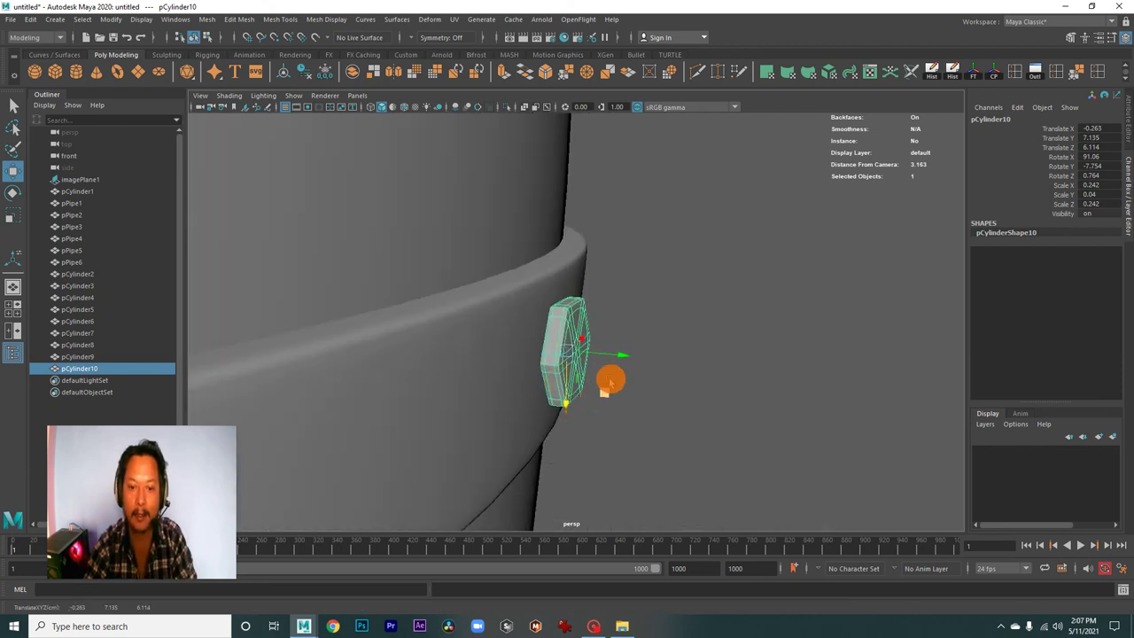
mouse_move(619, 355)
mouse_down()
mouse_move(630, 366)
mouse_move(464, 363)
mouse_up()
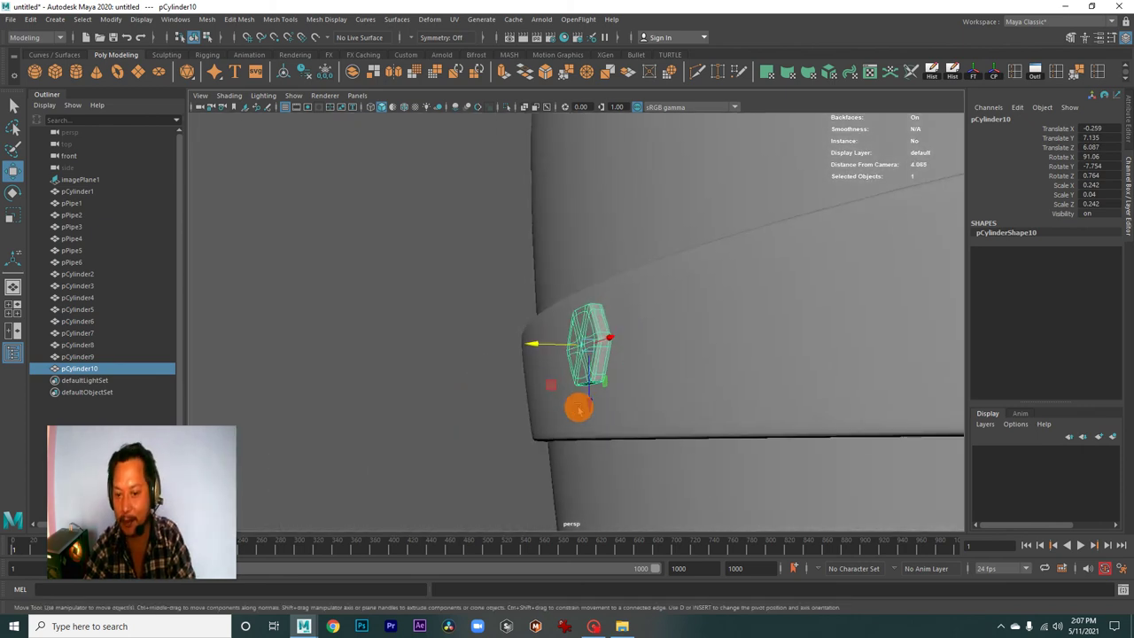
drag(589, 403, 590, 426)
drag(541, 356, 588, 392)
Rotate pCylinder10 to Rotate X 95.017 so it lies flat on the hoop.
key(e)
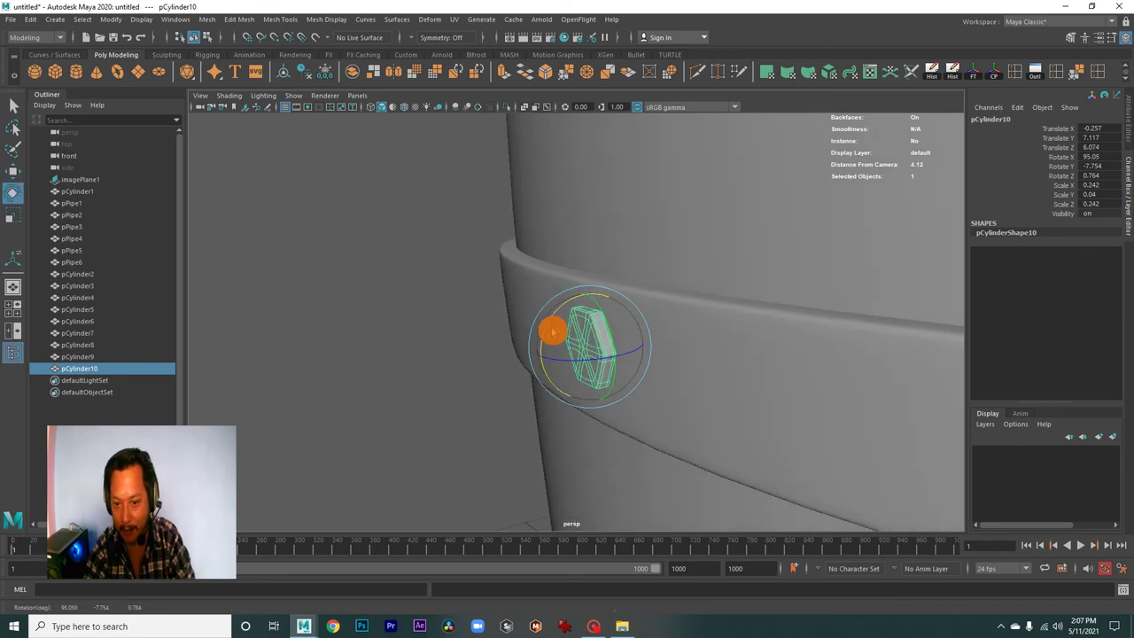
alt+drag(554, 333, 647, 374)
mouse_move(579, 359)
mouse_down()
mouse_move(470, 317)
mouse_move(463, 357)
mouse_up()
click(465, 359)
alt+right_drag(529, 375, 496, 345)
Duplicate the third hoop's bolt and slide the copy along the hoop beside the original.
alt+drag(496, 344, 558, 345)
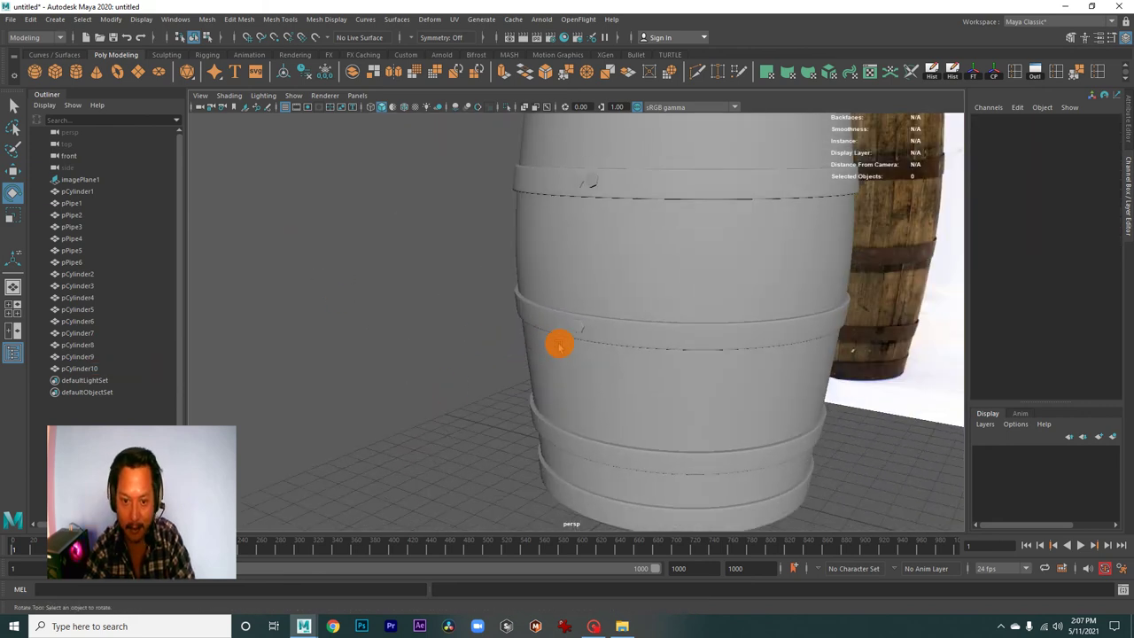
click(559, 346)
key(f)
key(w)
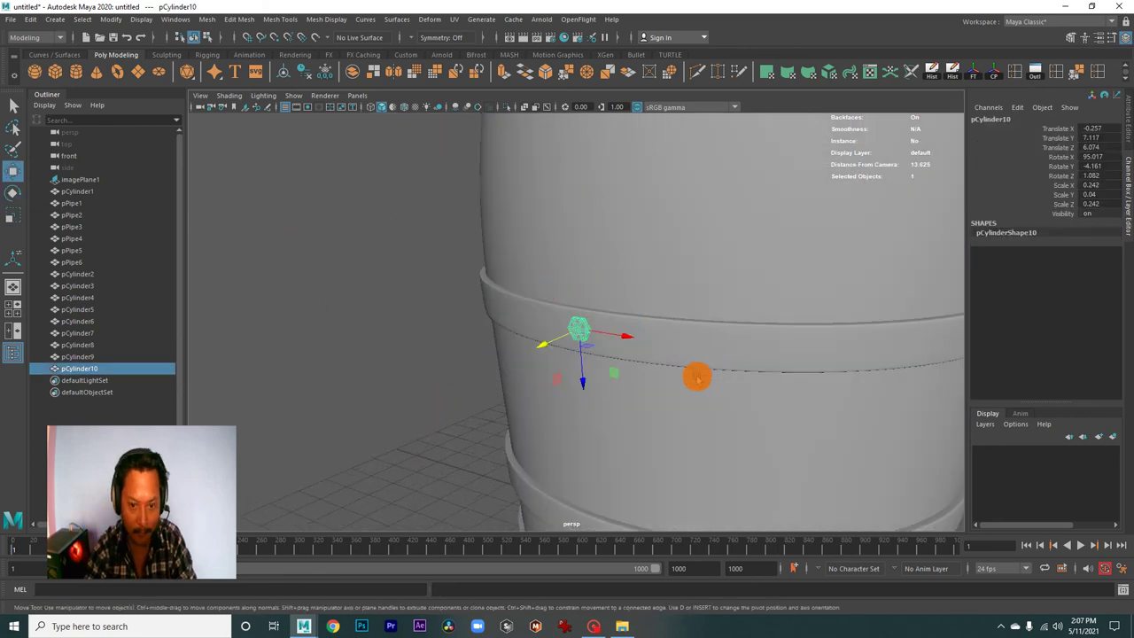
key(ctrl+d)
mouse_move(622, 343)
mouse_down()
mouse_move(643, 342)
mouse_move(611, 392)
mouse_move(598, 368)
mouse_move(636, 380)
mouse_move(610, 393)
mouse_move(653, 380)
mouse_move(703, 413)
mouse_move(609, 385)
mouse_up()
key(e)
key(w)
Rotate the copied bolt to match the hoop and press it flush against the band.
click(823, 387)
mouse_move(823, 387)
alt+mouse_down()
mouse_move(541, 402)
mouse_move(597, 387)
mouse_move(584, 381)
mouse_move(651, 450)
mouse_move(653, 392)
mouse_move(587, 366)
mouse_move(630, 397)
mouse_move(746, 423)
alt+mouse_up()
click(585, 381)
key(e)
key(w)
drag(653, 329, 644, 315)
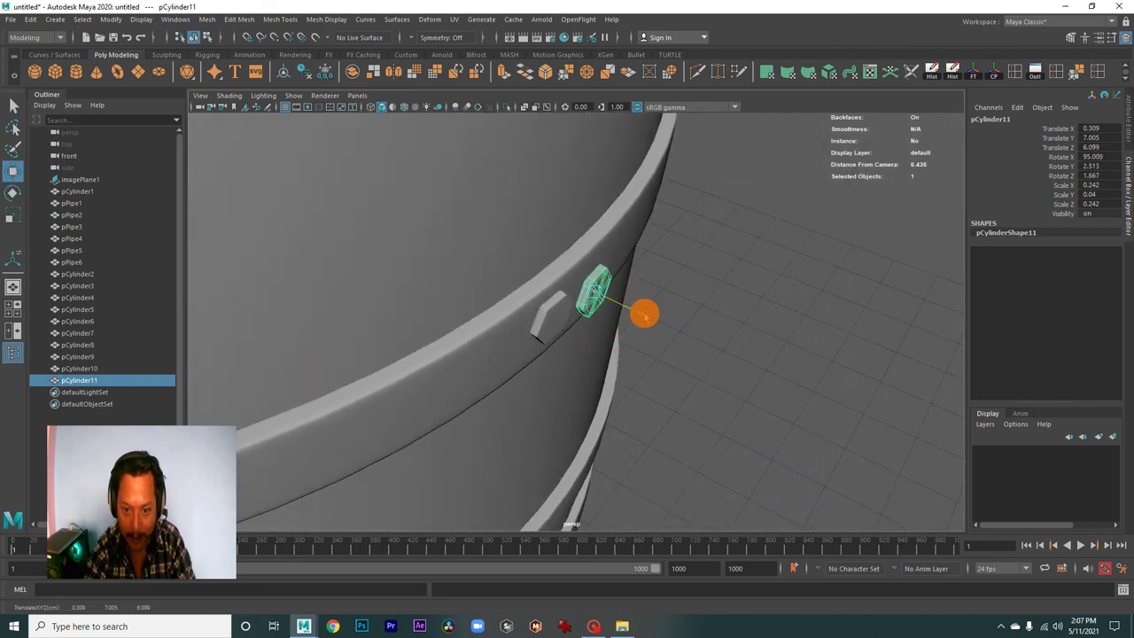
scroll(789, 369, down, 6)
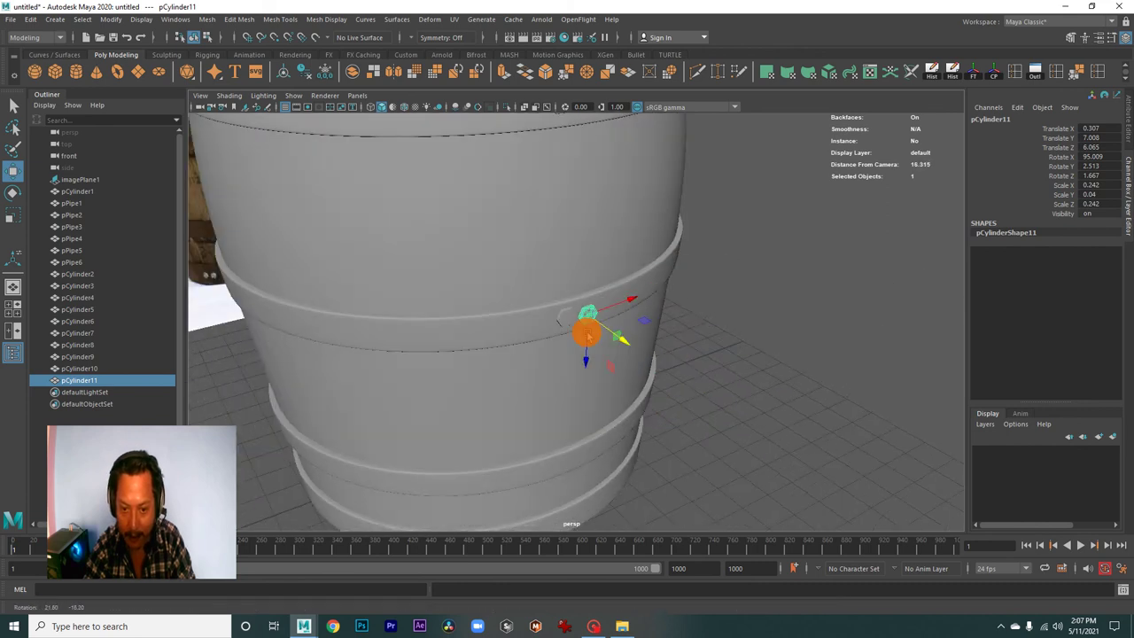
mouse_move(580, 342)
alt+mouse_down()
mouse_move(565, 311)
mouse_move(575, 340)
alt+mouse_up()
Duplicate the bolt again, move it onto the next hoop down, and rotate it to fit.
key(ctrl+d)
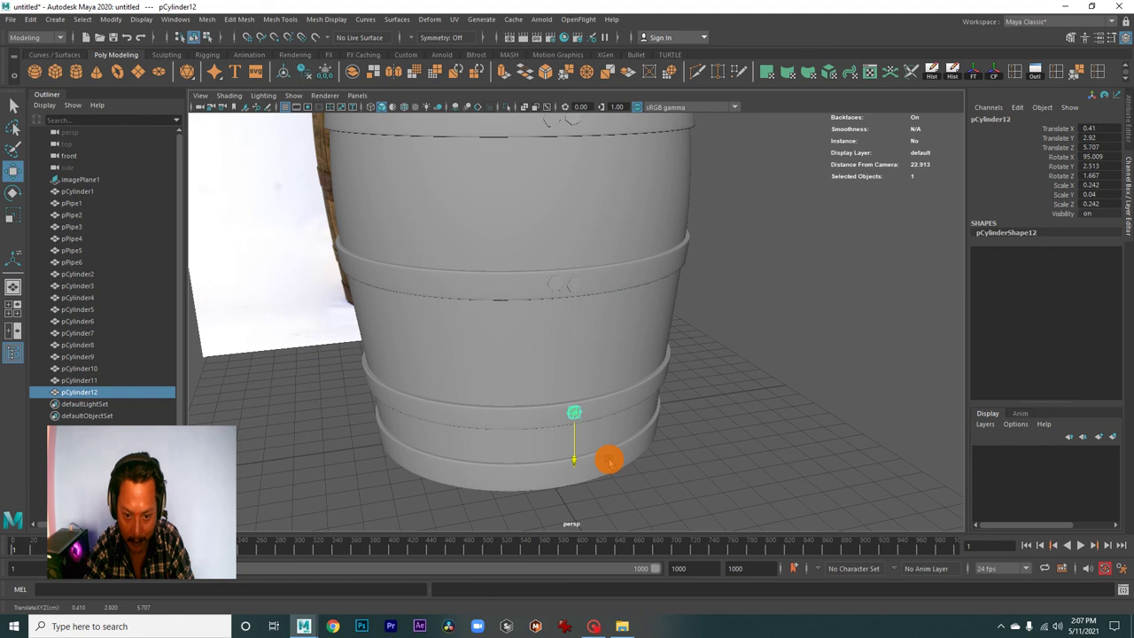
key(f)
mouse_move(541, 379)
alt+mouse_down()
mouse_move(636, 333)
mouse_move(584, 333)
alt+mouse_up()
key(e)
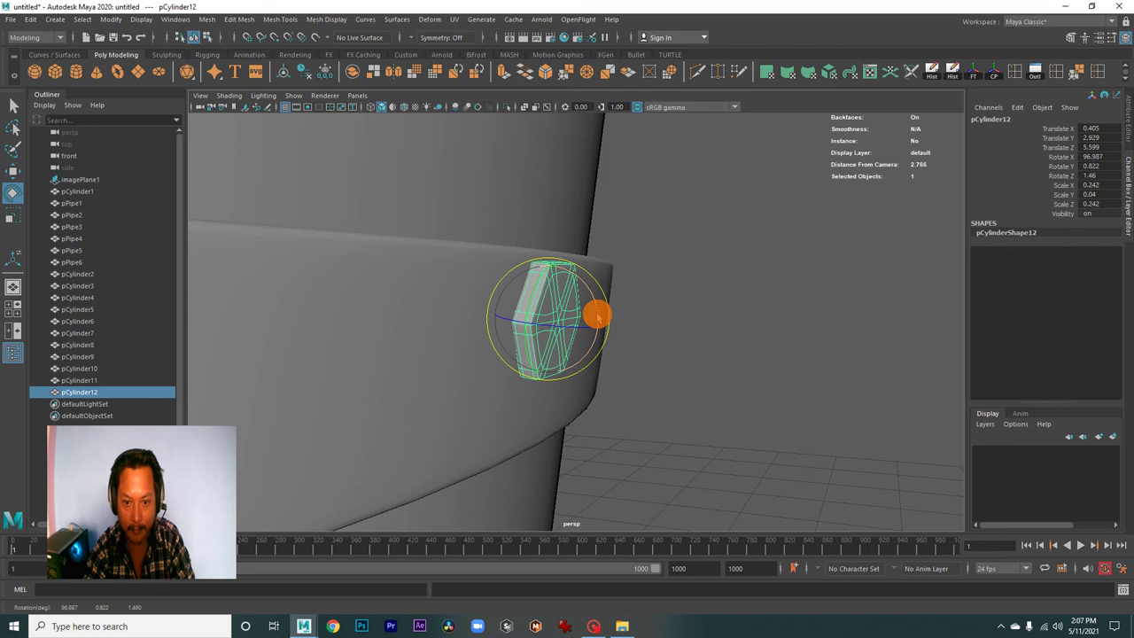
mouse_move(617, 338)
alt+mouse_down()
mouse_move(587, 364)
mouse_move(605, 384)
mouse_move(555, 373)
alt+mouse_up()
key(w)
Duplicate the lower-hoop bolt, slide the copy left beside it, and rotate it to fit.
key(ctrl+d)
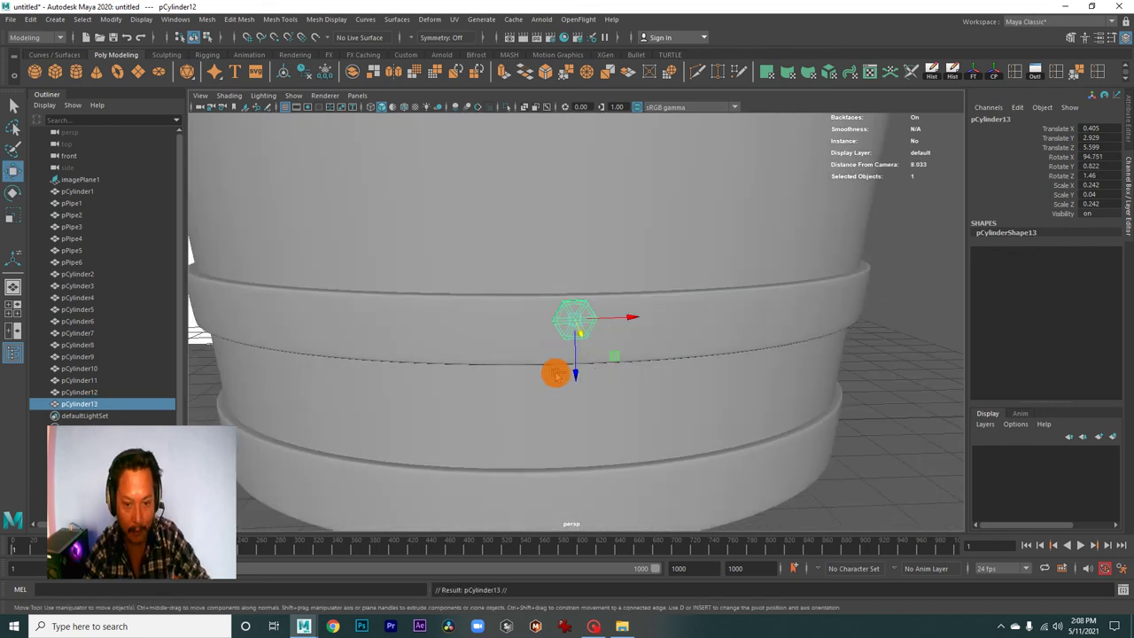
mouse_move(623, 319)
mouse_down()
mouse_move(609, 318)
mouse_move(607, 349)
mouse_move(577, 377)
mouse_move(556, 344)
mouse_move(590, 346)
mouse_move(572, 364)
mouse_up()
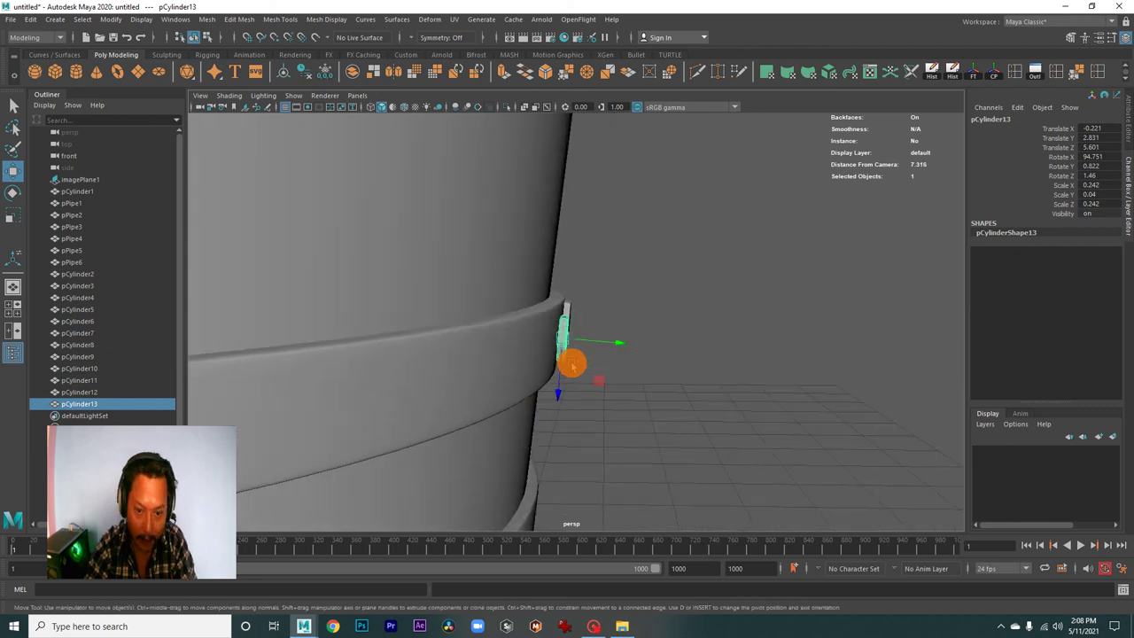
alt+right_drag(572, 363, 656, 391)
key(e)
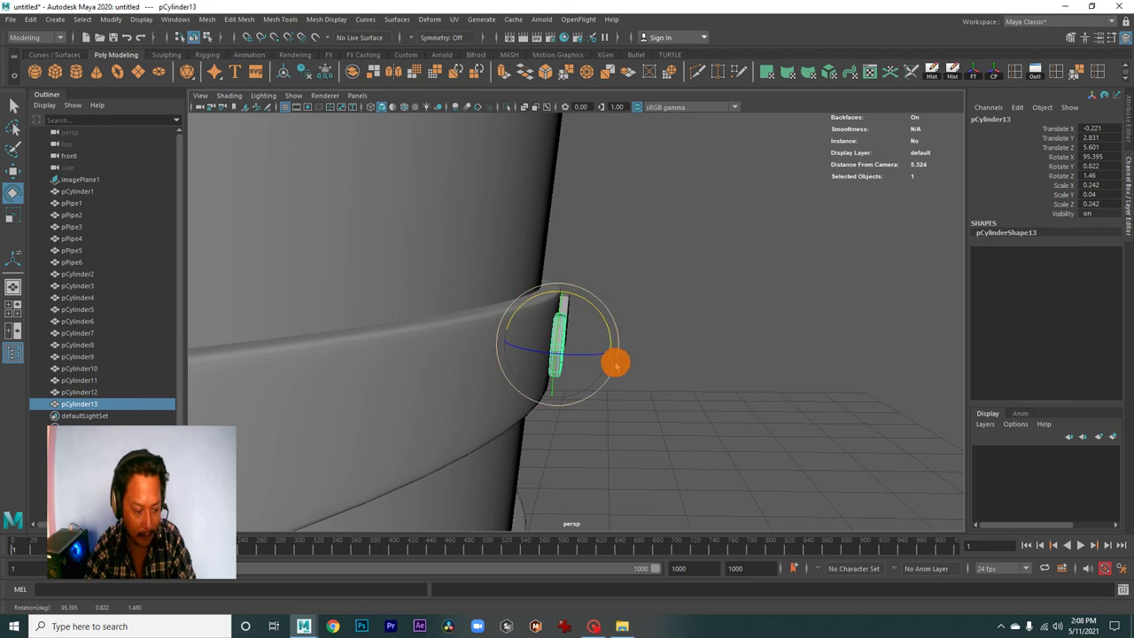
key(w)
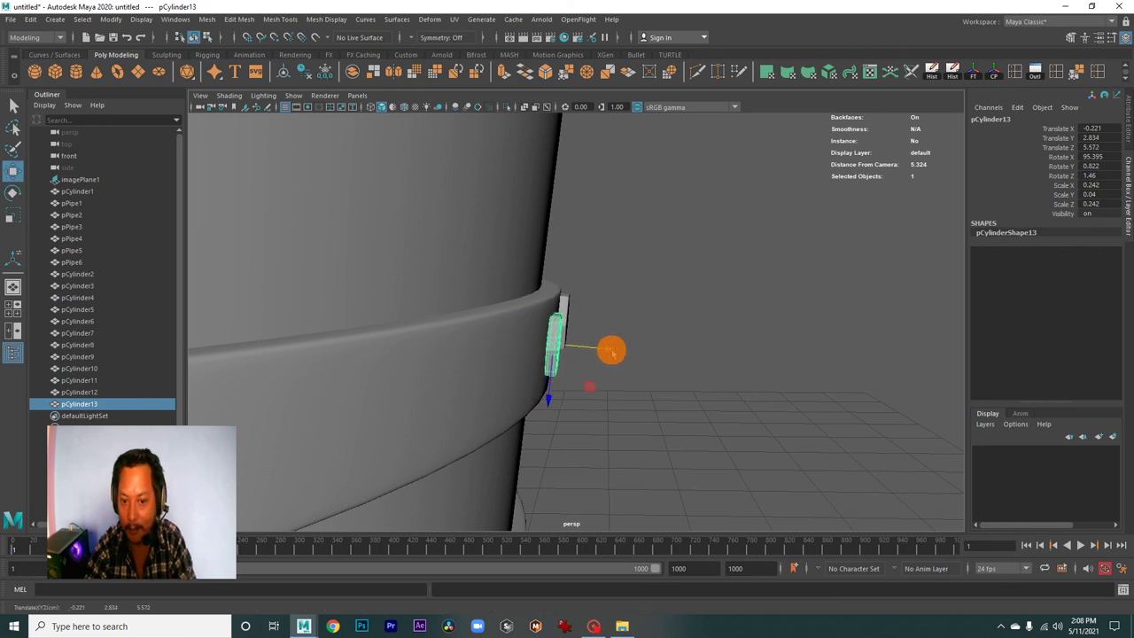
scroll(611, 351, down, 3)
scroll(559, 369, down, 3)
scroll(519, 384, down, 3)
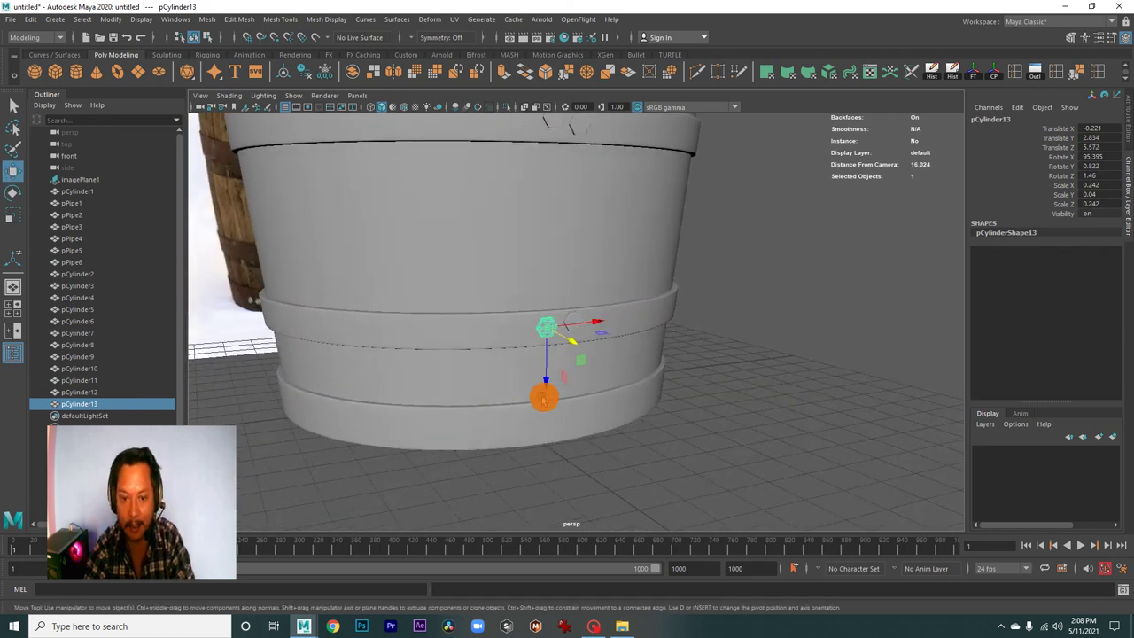
alt+drag(543, 399, 575, 435)
click(575, 435)
scroll(750, 483, up, 5)
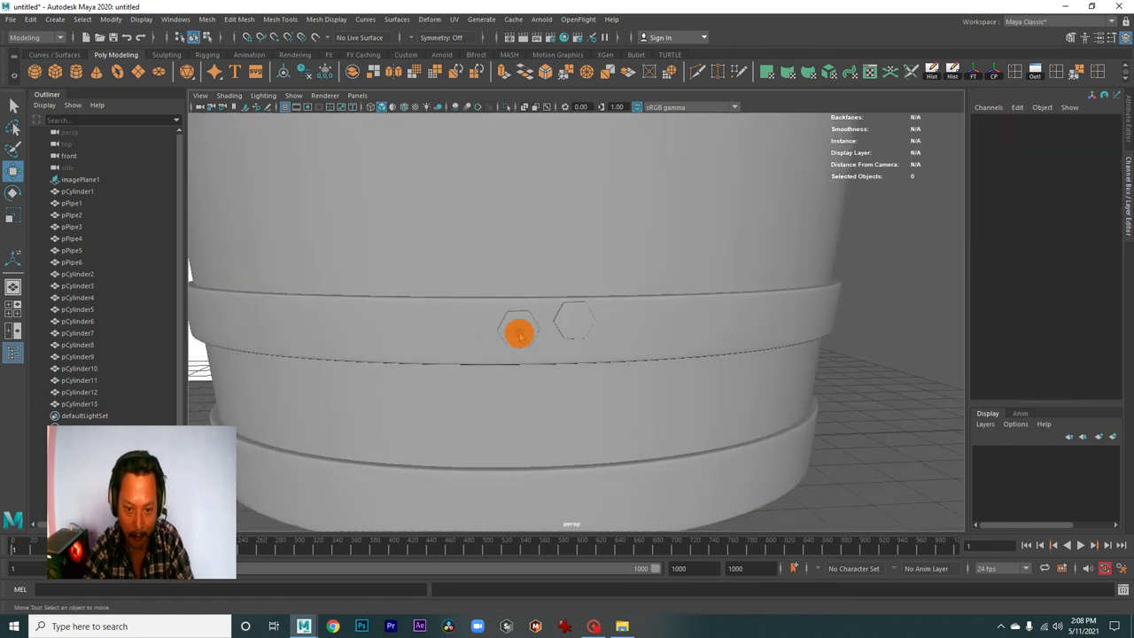
Move pCylinder14 down onto the bottom hoop and tilt it to match the hoop's angle.
click(520, 333)
scroll(512, 346, down, 1)
scroll(506, 354, down, 2)
drag(540, 382, 543, 440)
mouse_move(548, 489)
mouse_down()
mouse_move(628, 477)
mouse_move(605, 455)
mouse_move(594, 407)
mouse_move(572, 405)
mouse_up()
key(f)
key(e)
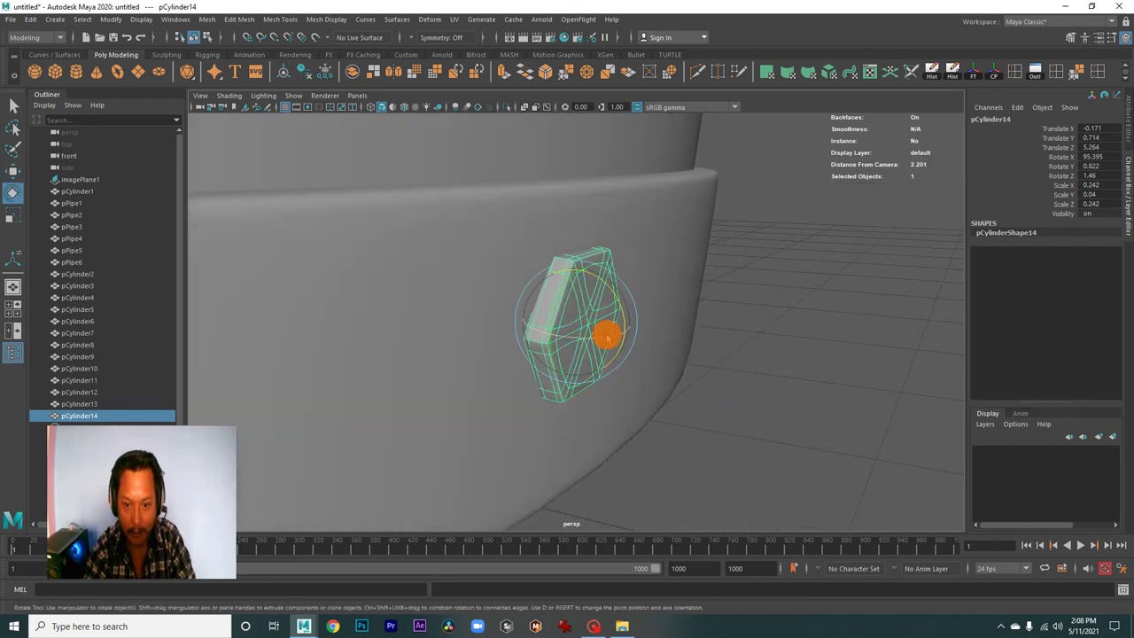
mouse_move(607, 339)
mouse_down()
mouse_move(726, 435)
mouse_move(579, 352)
mouse_up()
click(726, 435)
Duplicate the bottom-hoop bolt and slide the copy right, level with the first bolt.
click(580, 352)
alt+drag(587, 395, 536, 405)
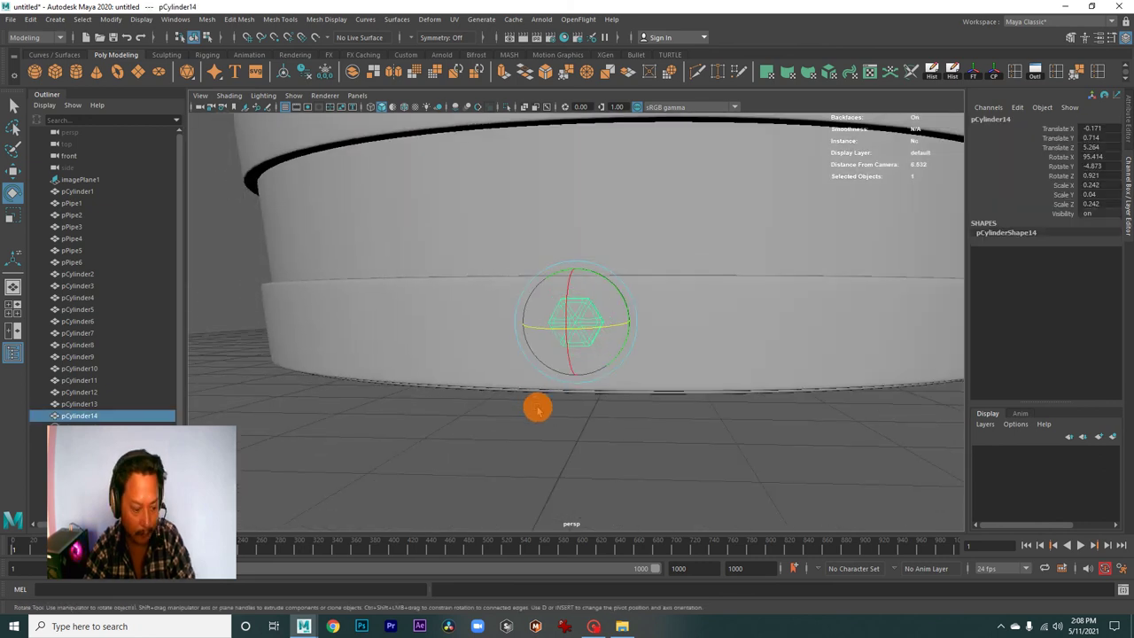
key(w)
key(ctrl+d)
drag(628, 324, 660, 323)
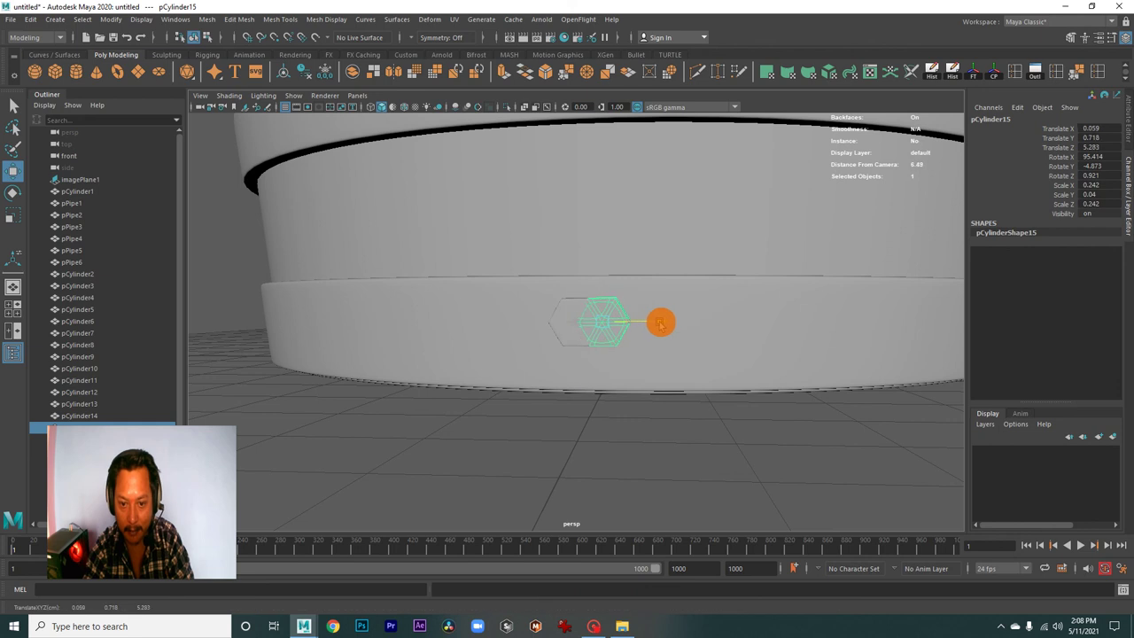
alt+right_drag(700, 340, 413, 301)
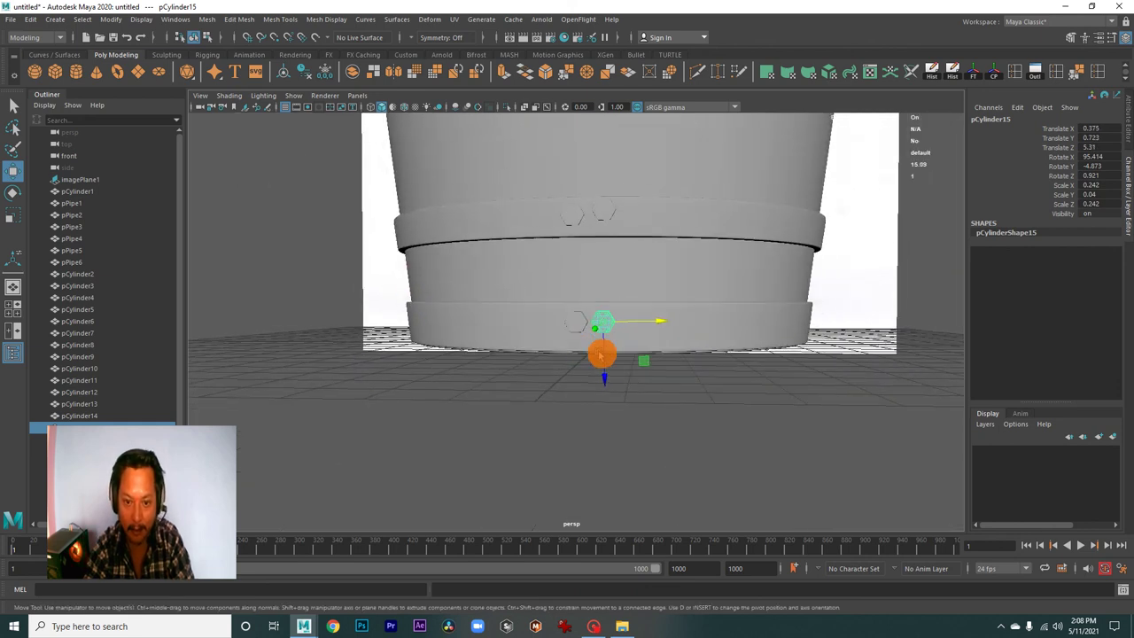
drag(602, 379, 638, 451)
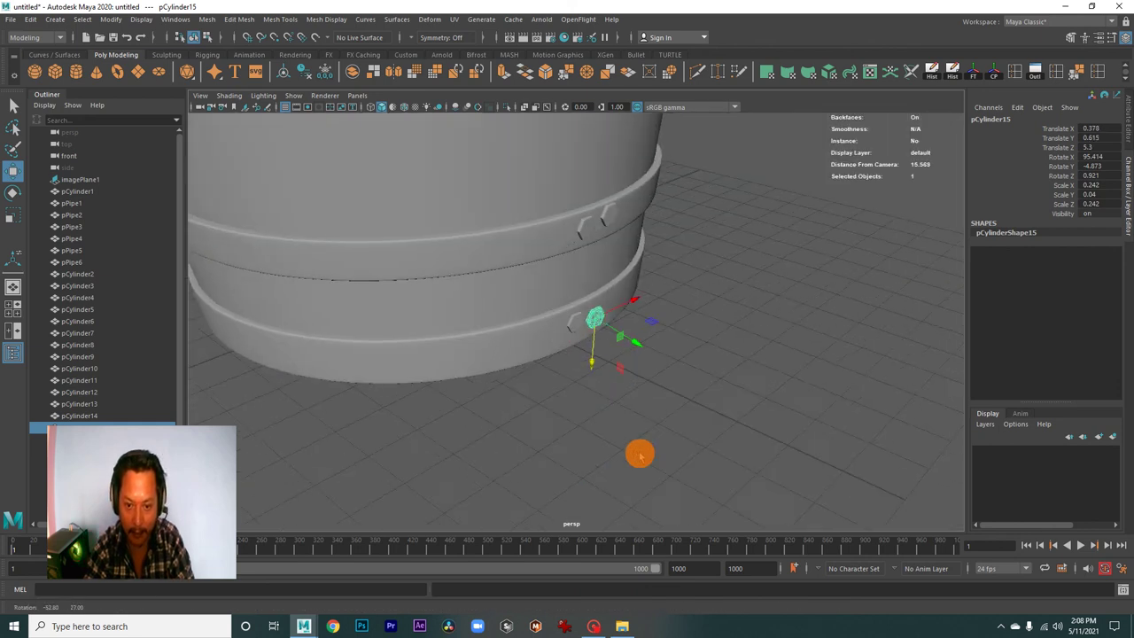
Rotate and seat the copy pCylinder15 flush on the hoop (Translate Y 0.616, Rotate X 95.4).
alt+right_drag(637, 451, 936, 451)
mouse_move(936, 451)
alt+mouse_down()
mouse_move(620, 388)
mouse_move(656, 341)
alt+mouse_up()
key(e)
key(w)
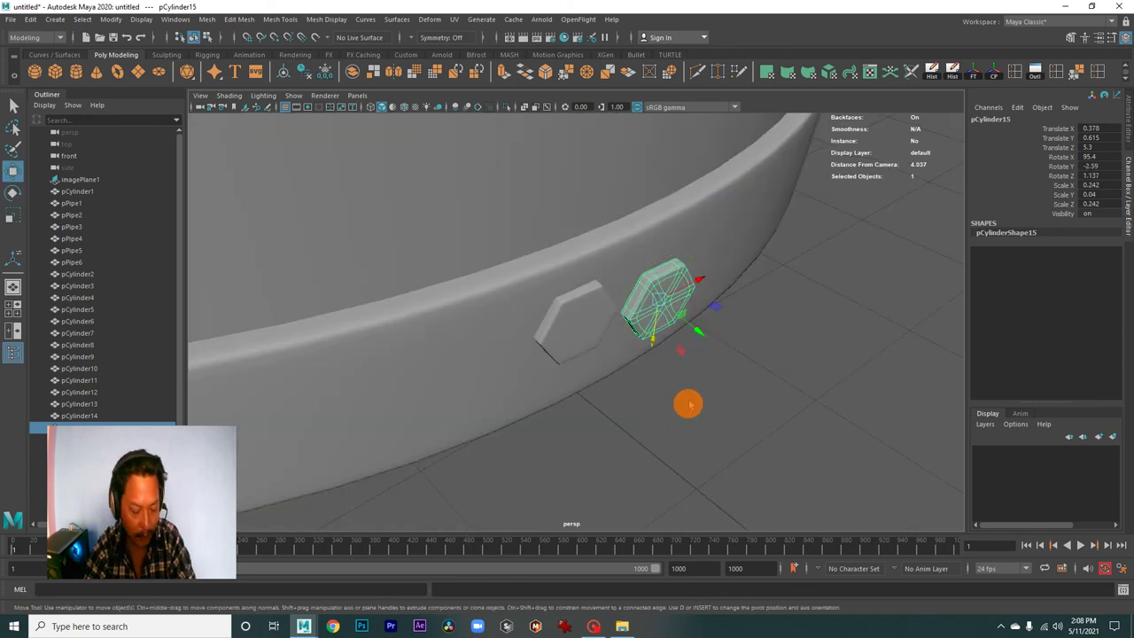
alt+drag(683, 400, 700, 425)
mouse_move(688, 309)
mouse_down()
mouse_move(646, 333)
mouse_move(661, 371)
mouse_up()
key(e)
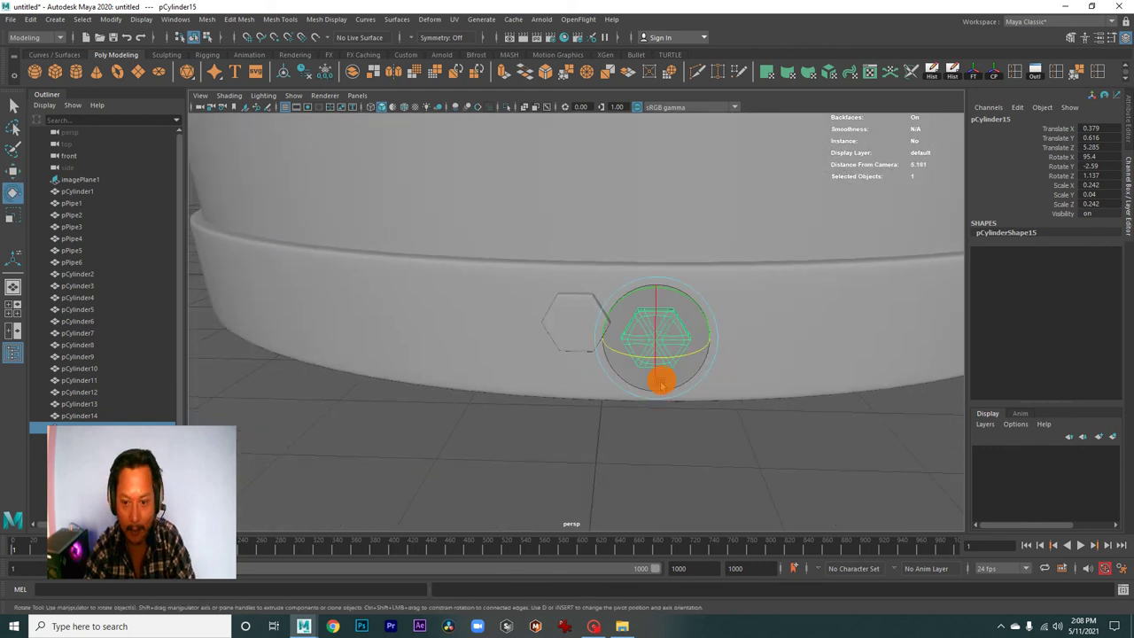
alt+right_drag(676, 357, 431, 316)
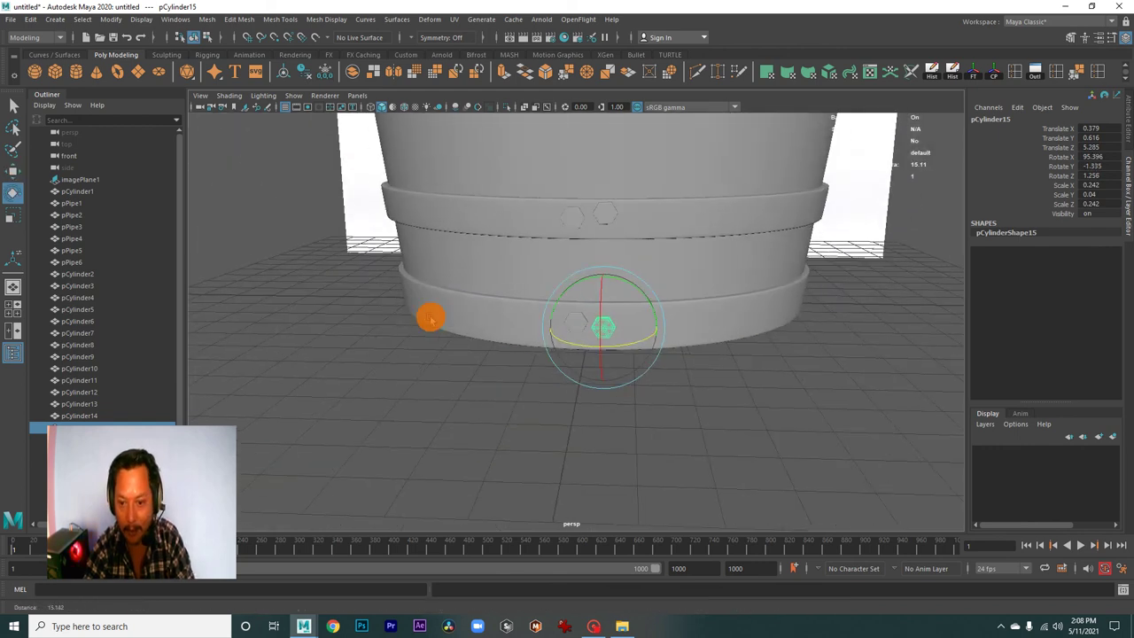
click(554, 398)
Orbit around the finished barrel to compare it with the reference image beside it.
mouse_move(469, 392)
alt+right_down()
mouse_move(298, 325)
mouse_move(514, 397)
mouse_move(524, 316)
alt+right_up()
alt+drag(524, 316, 460, 311)
mouse_move(460, 310)
alt+right_down()
mouse_move(690, 372)
mouse_move(534, 301)
alt+right_up()
mouse_move(535, 302)
alt+mouse_down()
mouse_move(559, 349)
mouse_move(522, 370)
alt+mouse_up()
mouse_move(521, 370)
alt+right_down()
mouse_move(602, 366)
mouse_move(502, 306)
alt+right_up()
alt+drag(501, 306, 554, 331)
alt+right_drag(555, 331, 732, 372)
alt+drag(732, 372, 613, 380)
alt+right_drag(613, 381, 540, 349)
mouse_move(540, 349)
alt+mouse_down()
mouse_move(628, 392)
mouse_move(673, 380)
alt+mouse_up()
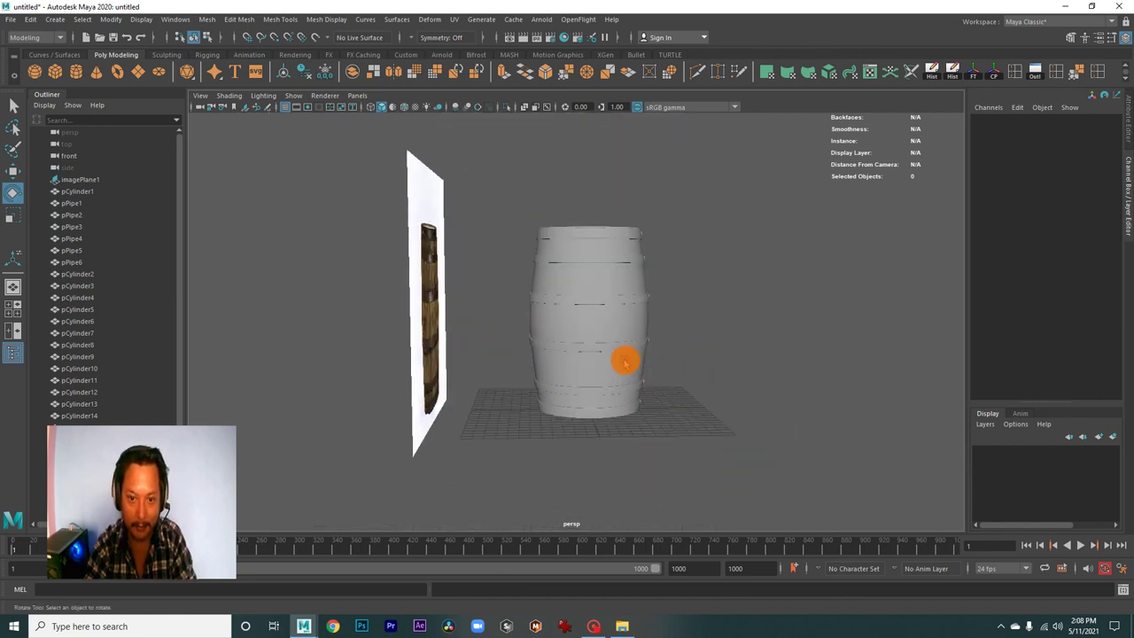
mouse_move(671, 342)
alt+mouse_down()
mouse_move(608, 349)
mouse_move(678, 360)
alt+mouse_up()
alt+right_drag(679, 360, 679, 365)
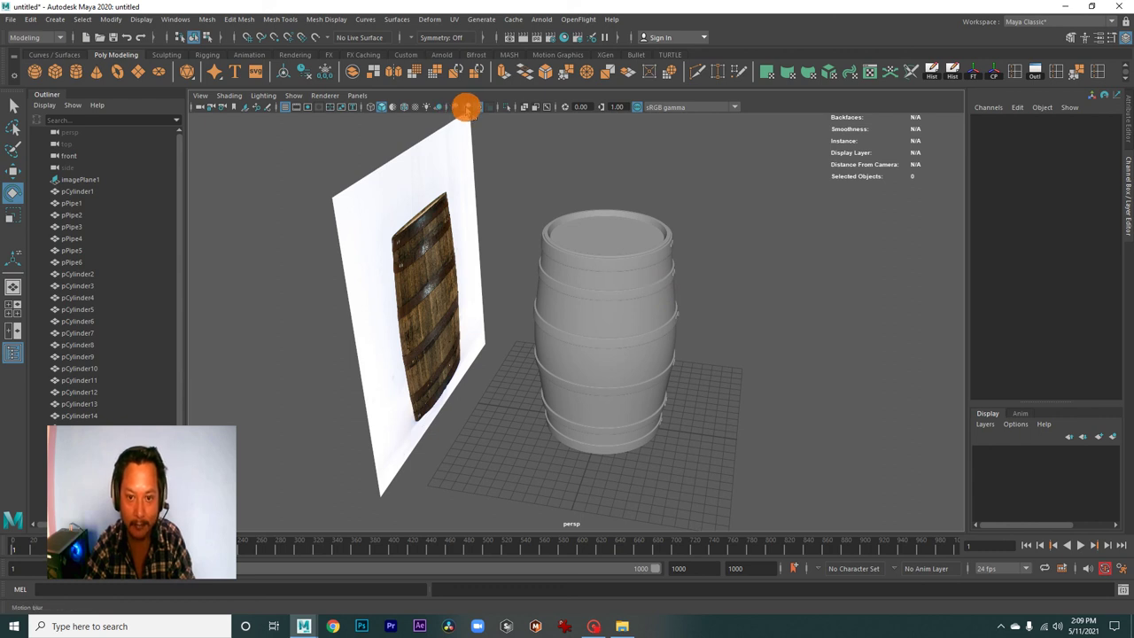
mouse_move(704, 345)
alt+mouse_down()
mouse_move(610, 393)
mouse_move(577, 322)
mouse_move(584, 344)
mouse_move(506, 288)
mouse_move(531, 264)
mouse_move(628, 273)
mouse_move(673, 367)
mouse_move(594, 310)
alt+mouse_up()
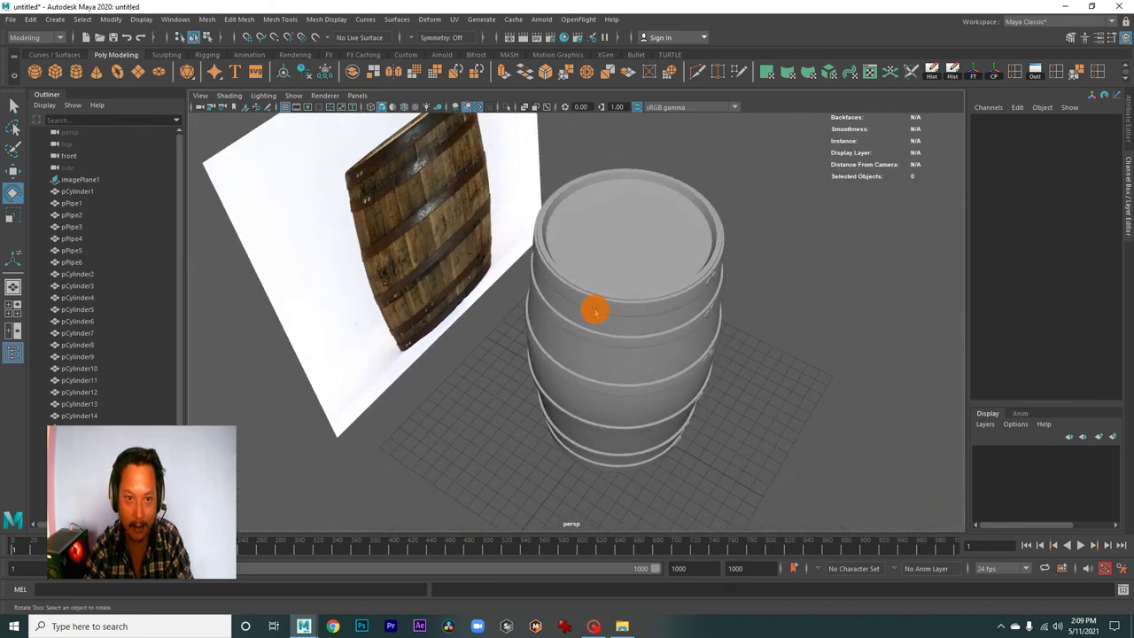
click(325, 96)
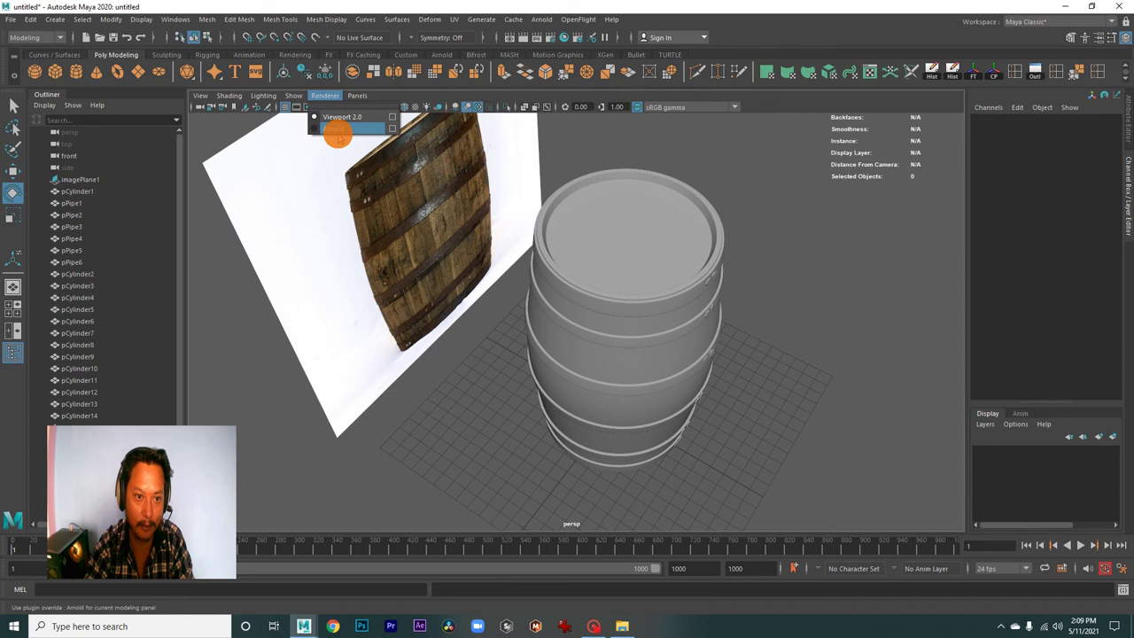
click(343, 117)
mouse_move(811, 405)
alt+mouse_down()
mouse_move(648, 372)
mouse_move(615, 328)
alt+mouse_up()
click(616, 331)
click(738, 374)
mouse_move(552, 412)
alt+mouse_down()
mouse_move(561, 384)
mouse_move(679, 390)
mouse_move(633, 367)
mouse_move(519, 349)
mouse_move(585, 318)
mouse_move(694, 318)
mouse_move(630, 369)
mouse_move(661, 338)
mouse_move(559, 387)
mouse_move(628, 384)
mouse_move(683, 410)
mouse_move(617, 384)
mouse_move(668, 374)
mouse_move(532, 342)
mouse_move(590, 357)
mouse_move(569, 370)
mouse_move(534, 346)
mouse_move(683, 387)
mouse_move(476, 321)
mouse_move(502, 357)
mouse_move(506, 331)
mouse_move(620, 349)
mouse_move(609, 359)
mouse_move(670, 370)
mouse_move(617, 390)
mouse_move(619, 361)
mouse_move(653, 387)
mouse_move(688, 393)
mouse_move(640, 374)
alt+mouse_up()
mouse_move(706, 403)
alt+mouse_down()
mouse_move(658, 367)
mouse_move(600, 385)
alt+mouse_up()
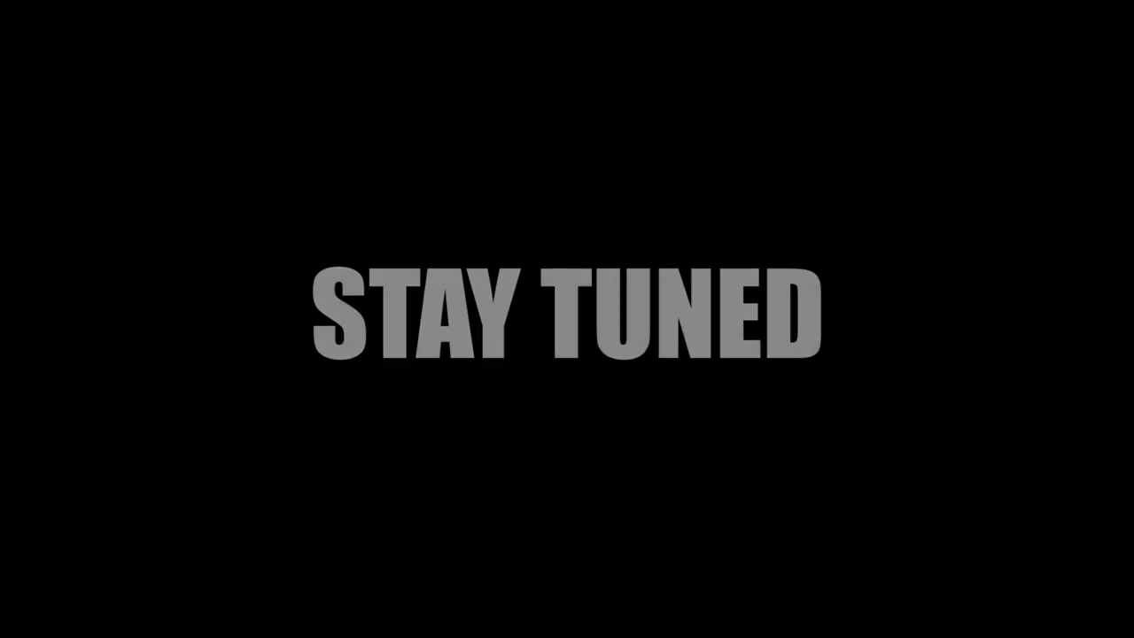